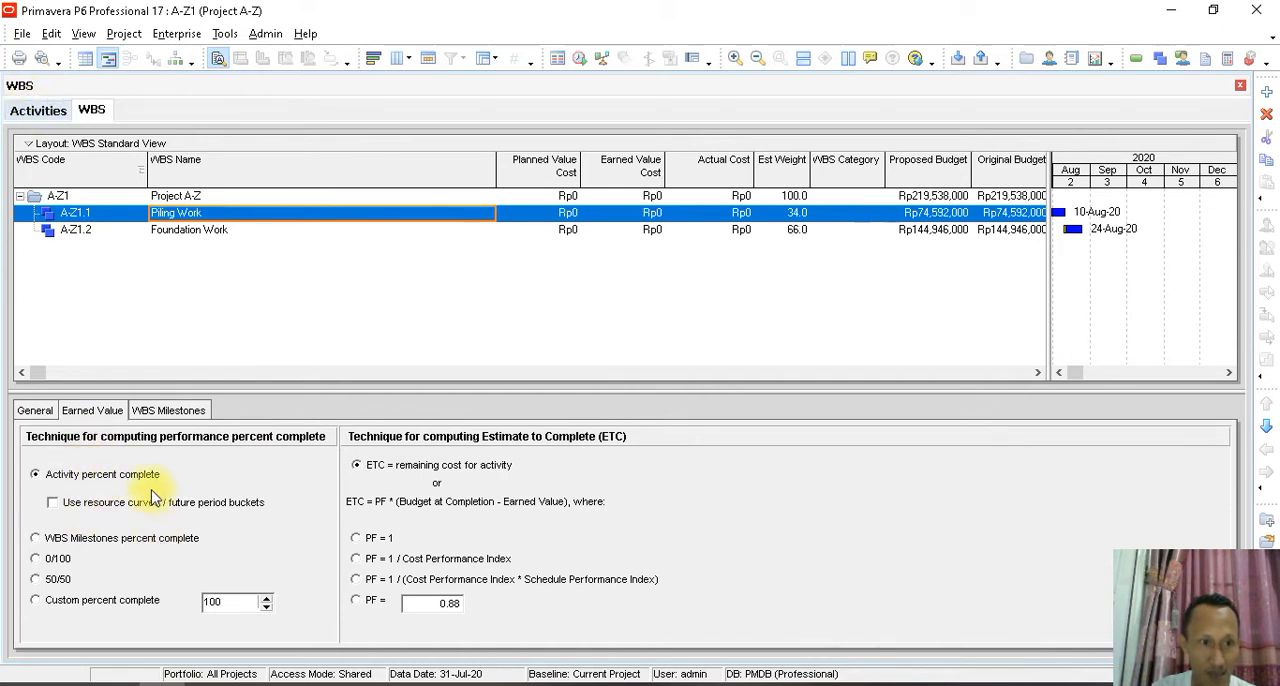
- Review the general details of the Piling Work WBS and the % Complete Type options of the Survey & Setting Out activity
left_click(35, 411)
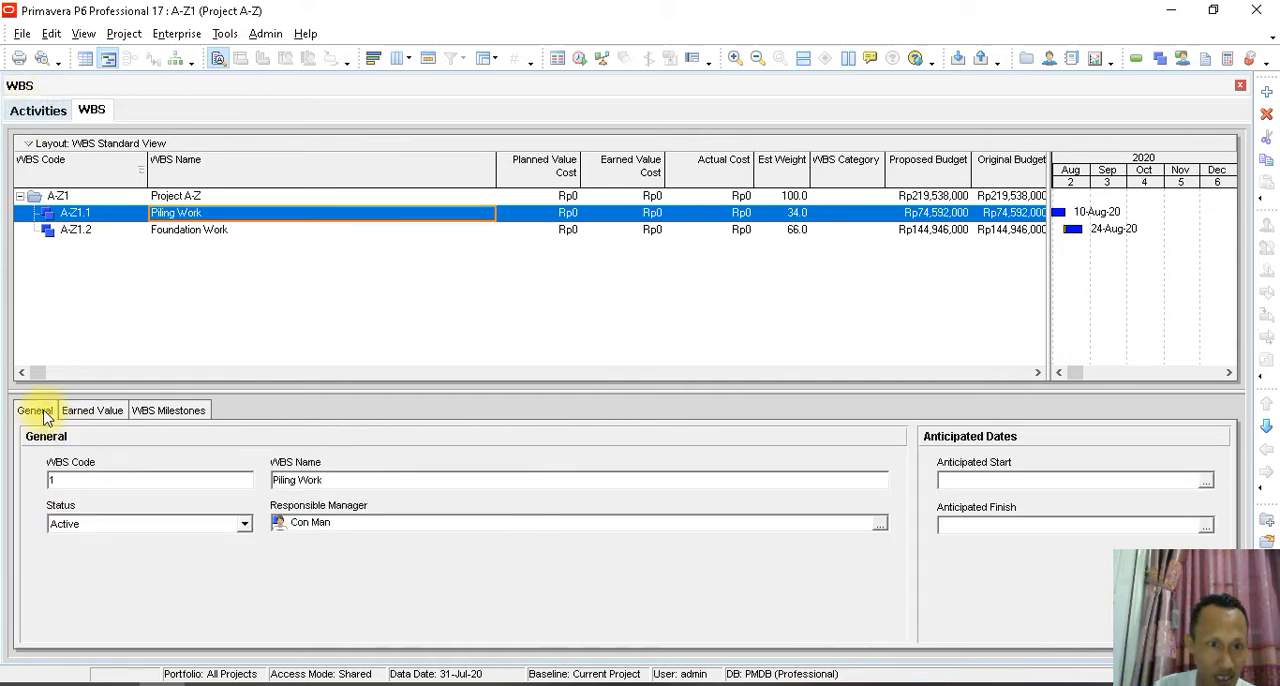
left_click(37, 110)
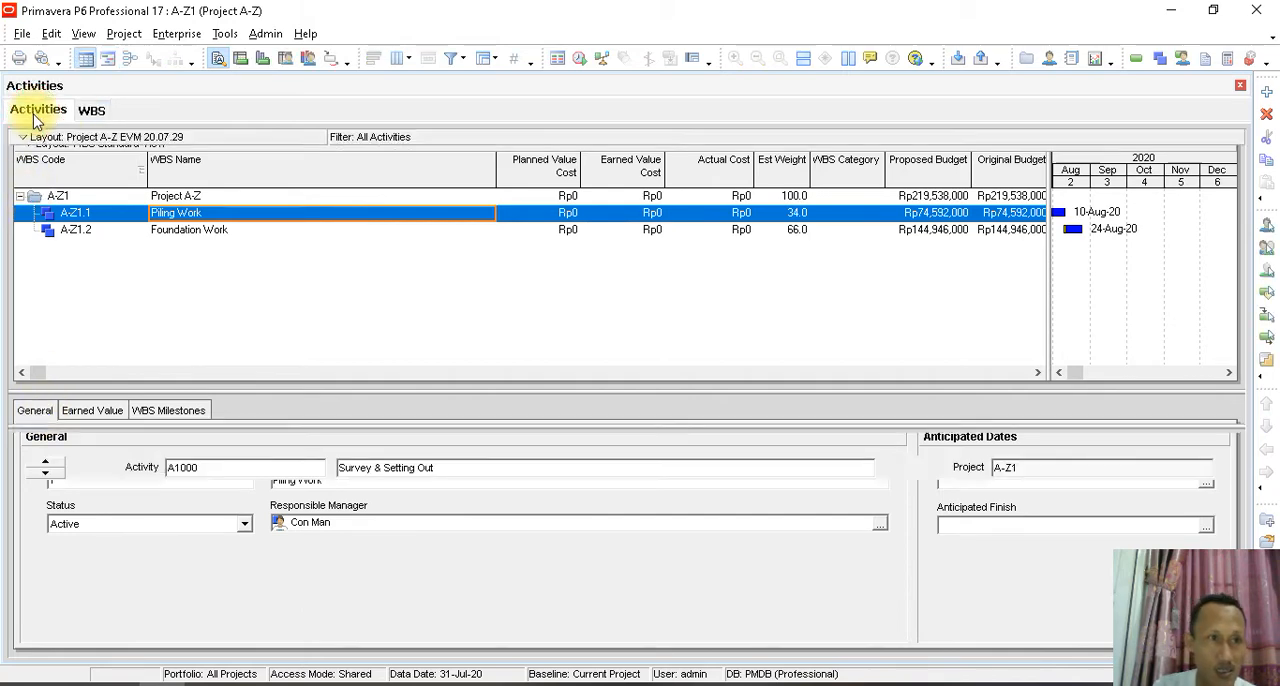
left_click(34, 444)
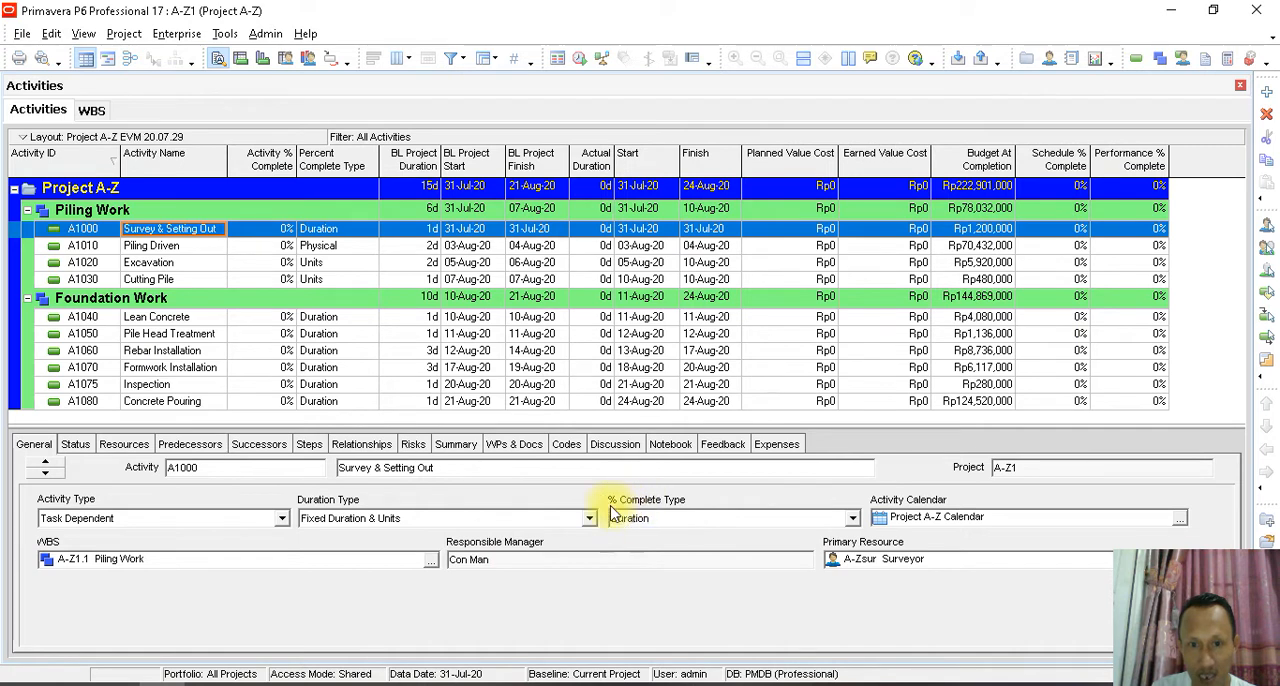
left_click(852, 518)
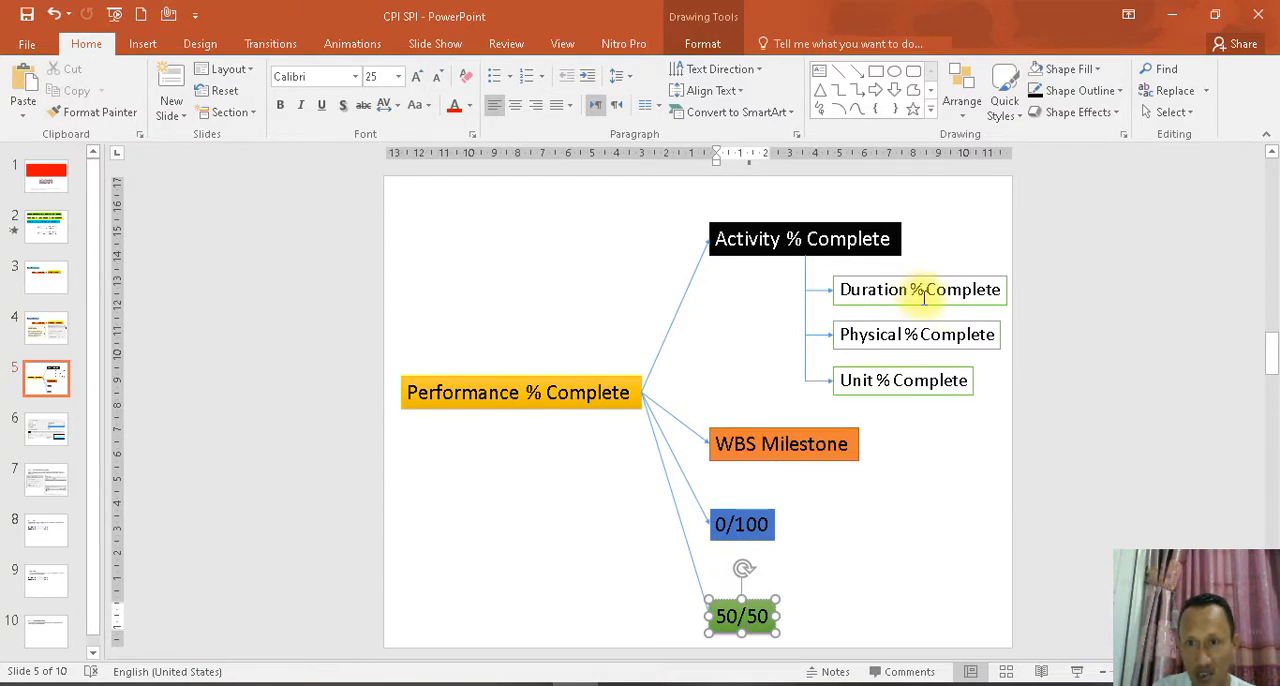
- Switch to the CPI SPI presentation in PowerPoint and review the Performance % Complete diagram, including the three Activity % Complete types
left_click(921, 291)
left_click(920, 334)
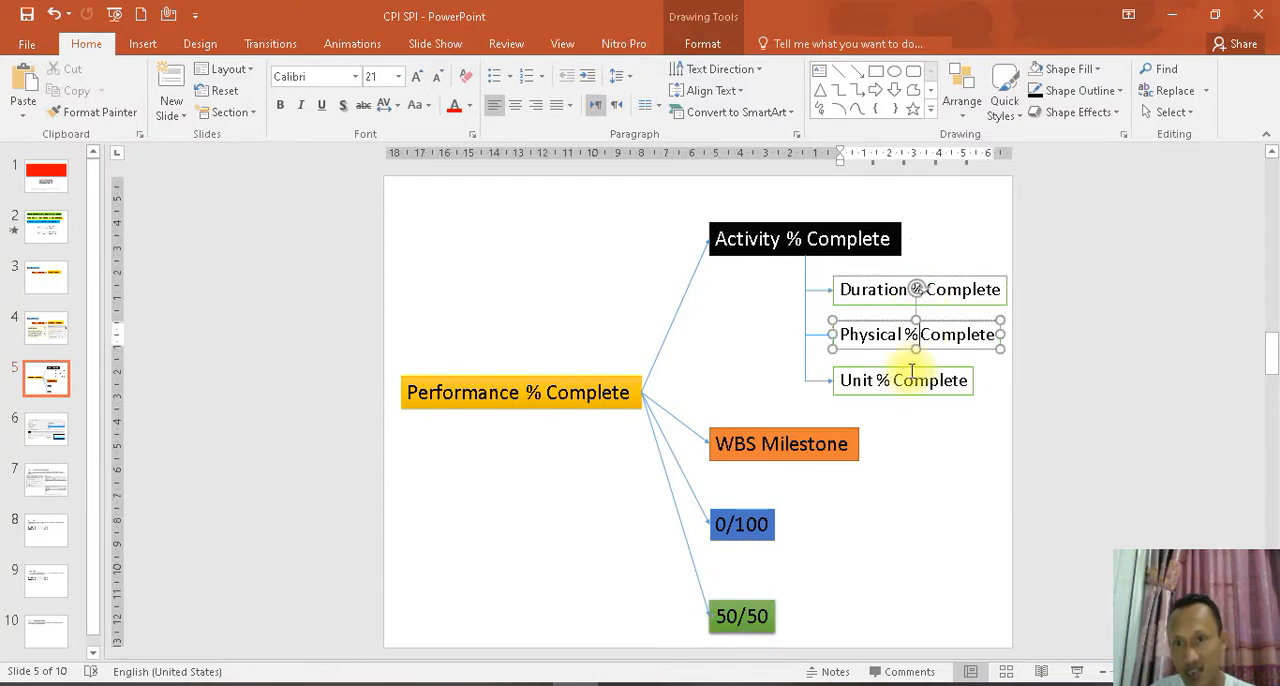
left_click(897, 380)
left_click(950, 533)
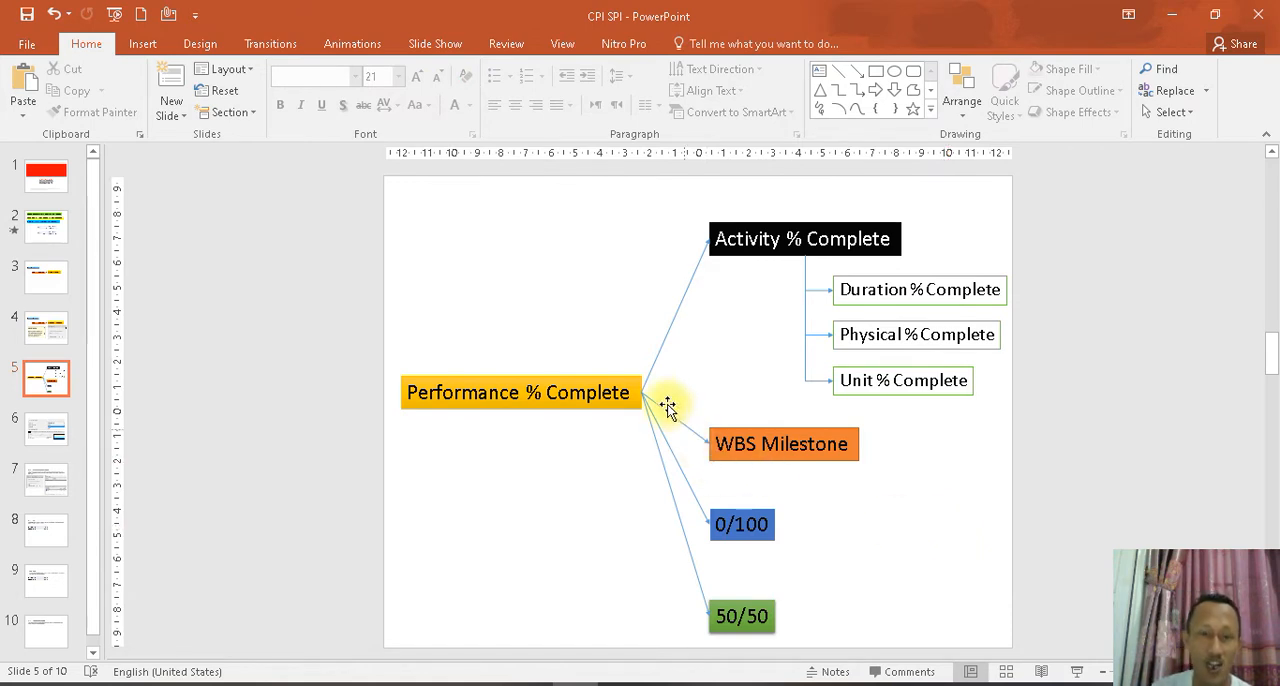
left_click(335, 305)
mouse_move(393, 405)
left_mouse_down()
mouse_move(737, 486)
mouse_move(690, 478)
left_mouse_up()
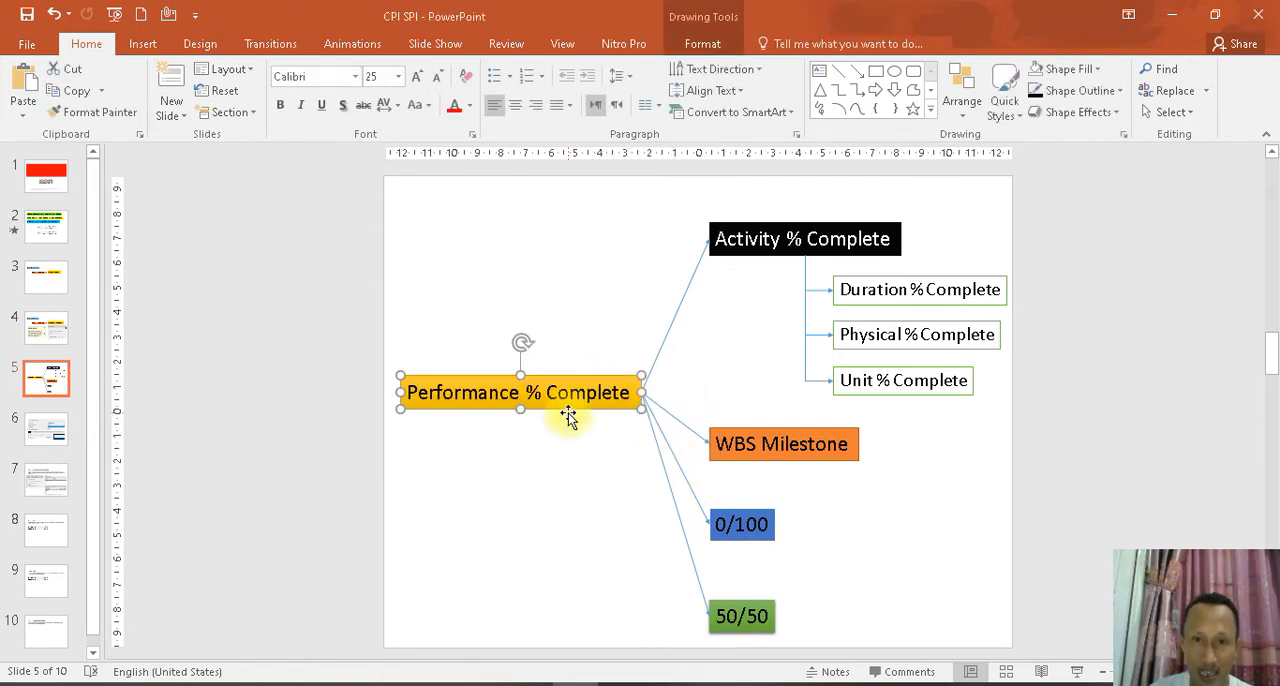
left_click(586, 271)
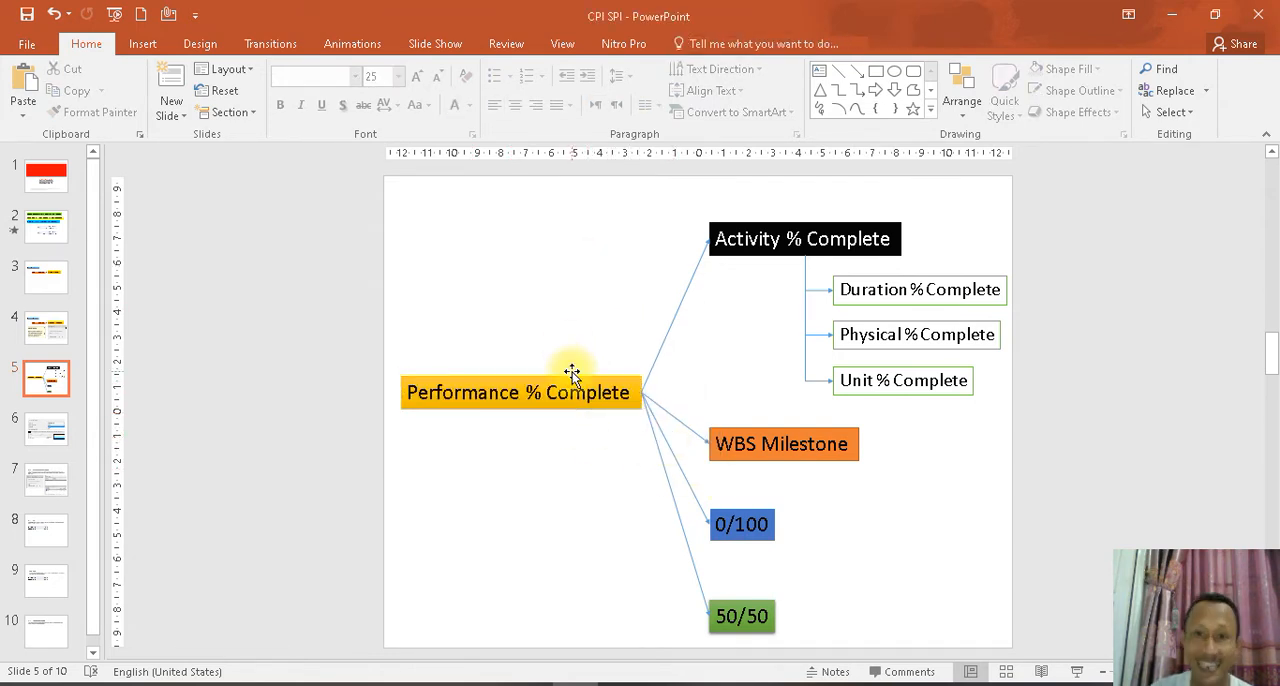
mouse_move(658, 203)
left_mouse_down()
mouse_move(903, 275)
mouse_move(918, 266)
left_mouse_up()
left_click(931, 224)
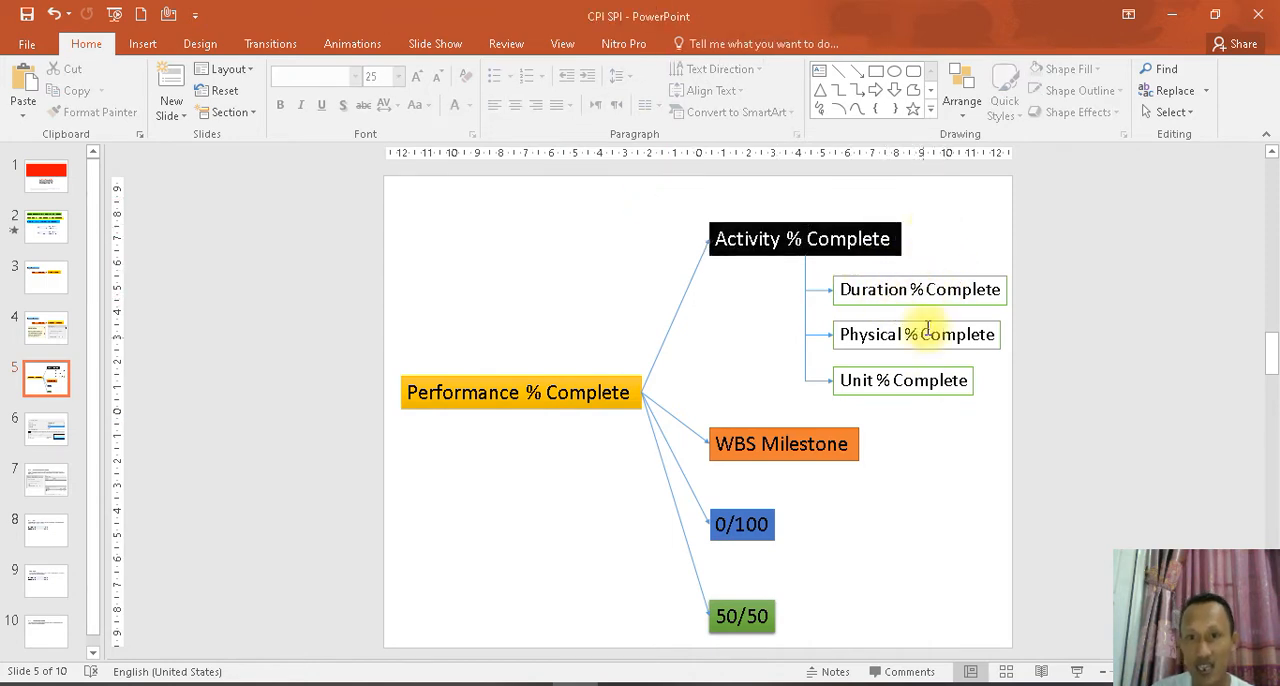
left_click(927, 293)
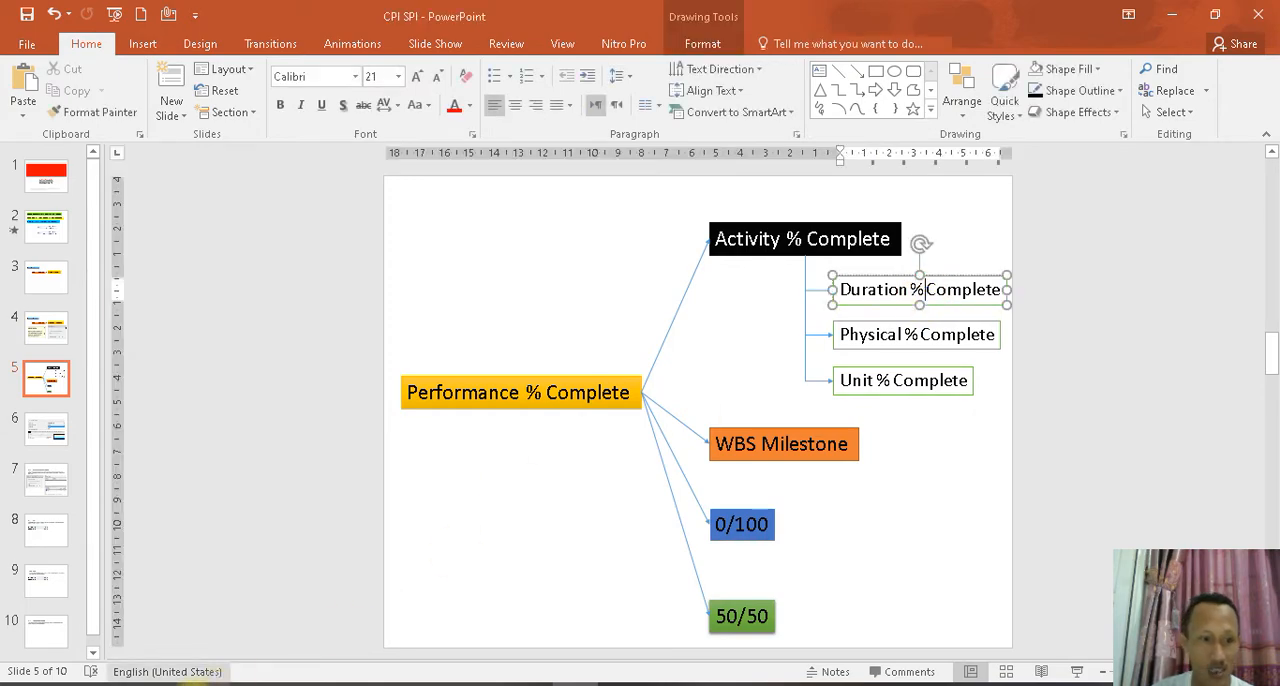
- Switch to Primavera P6 and check the percent complete types of the Survey & Setting Out and Piling Driven activities
left_click(171, 684)
left_click(350, 231)
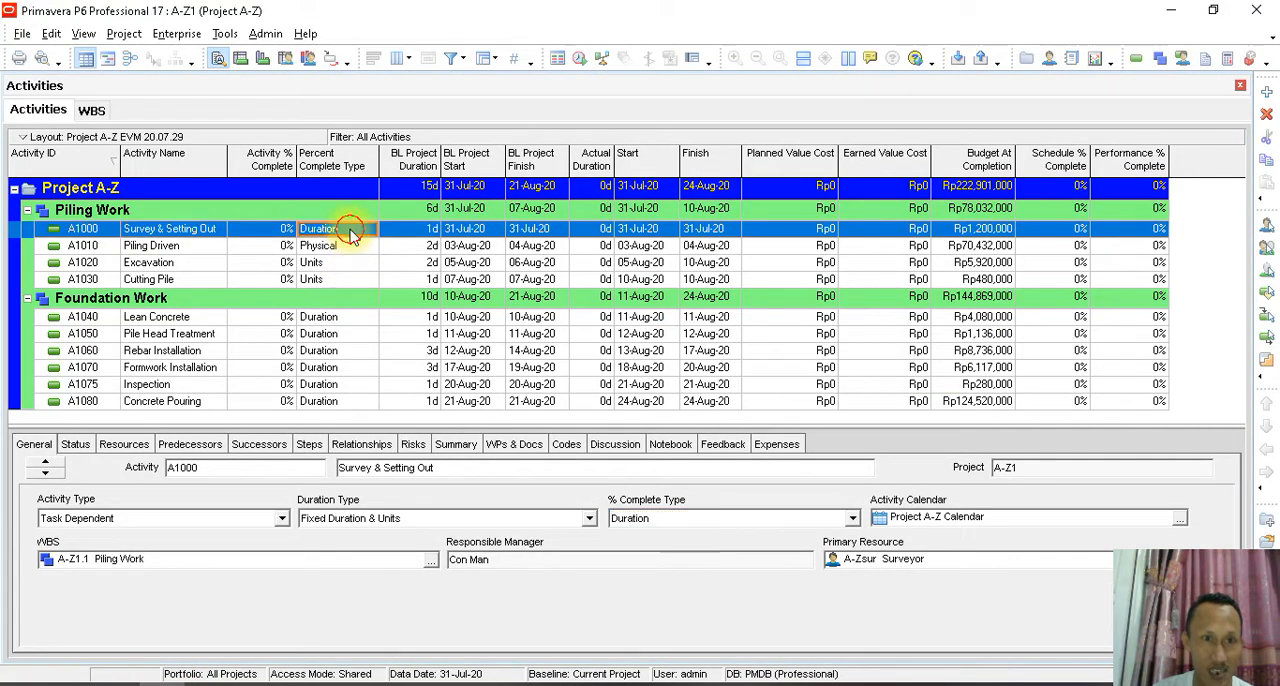
left_click(350, 231)
left_click(350, 245)
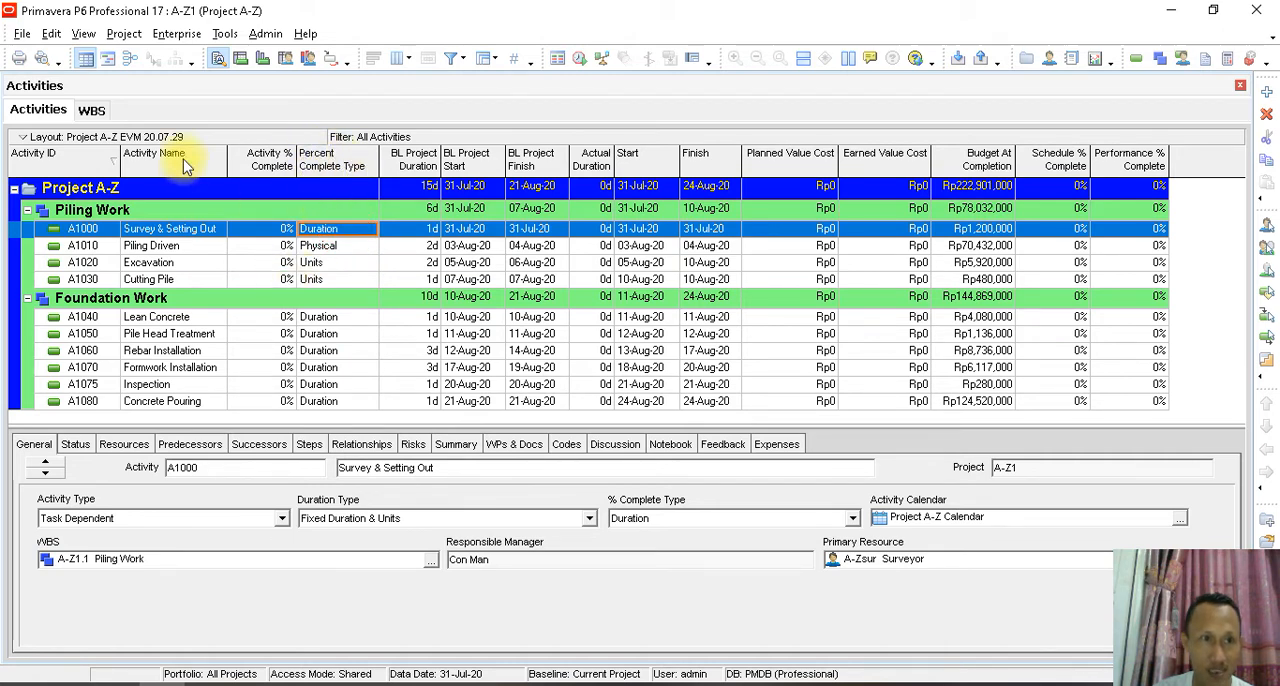
- Compare the Piling Work WBS's performance percent complete technique with the % Complete Type options of the Survey & Setting Out activity
left_click(95, 112)
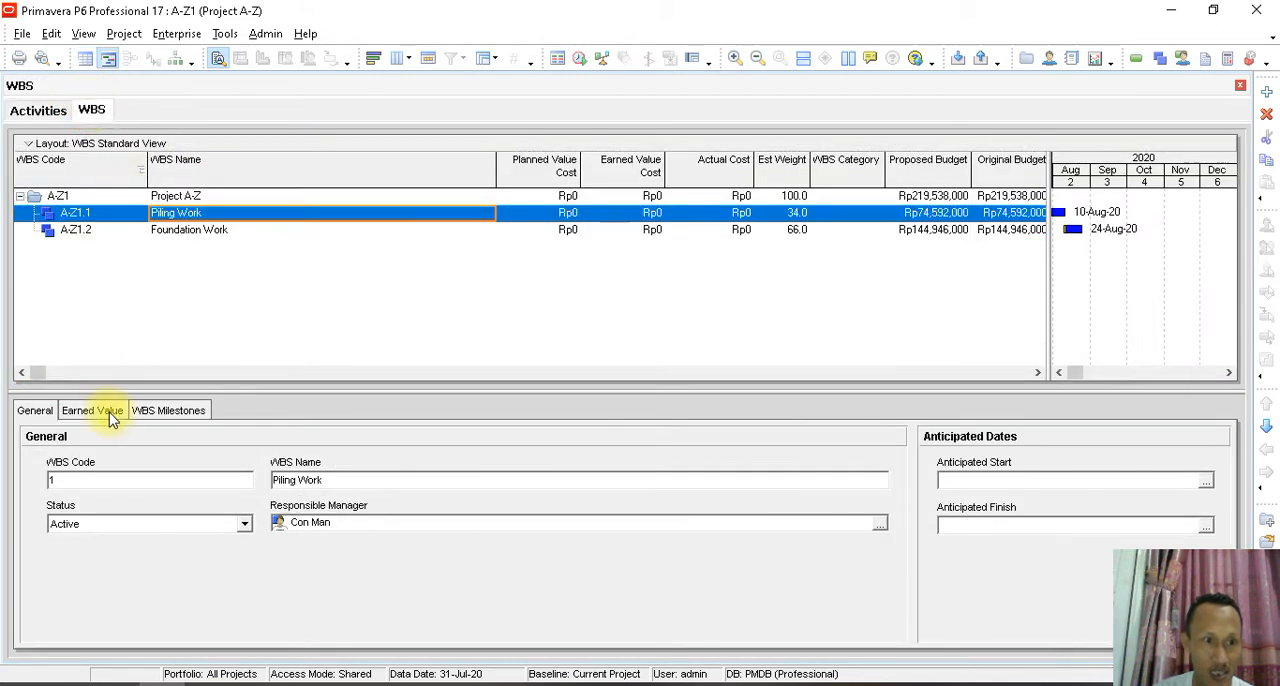
left_click(108, 414)
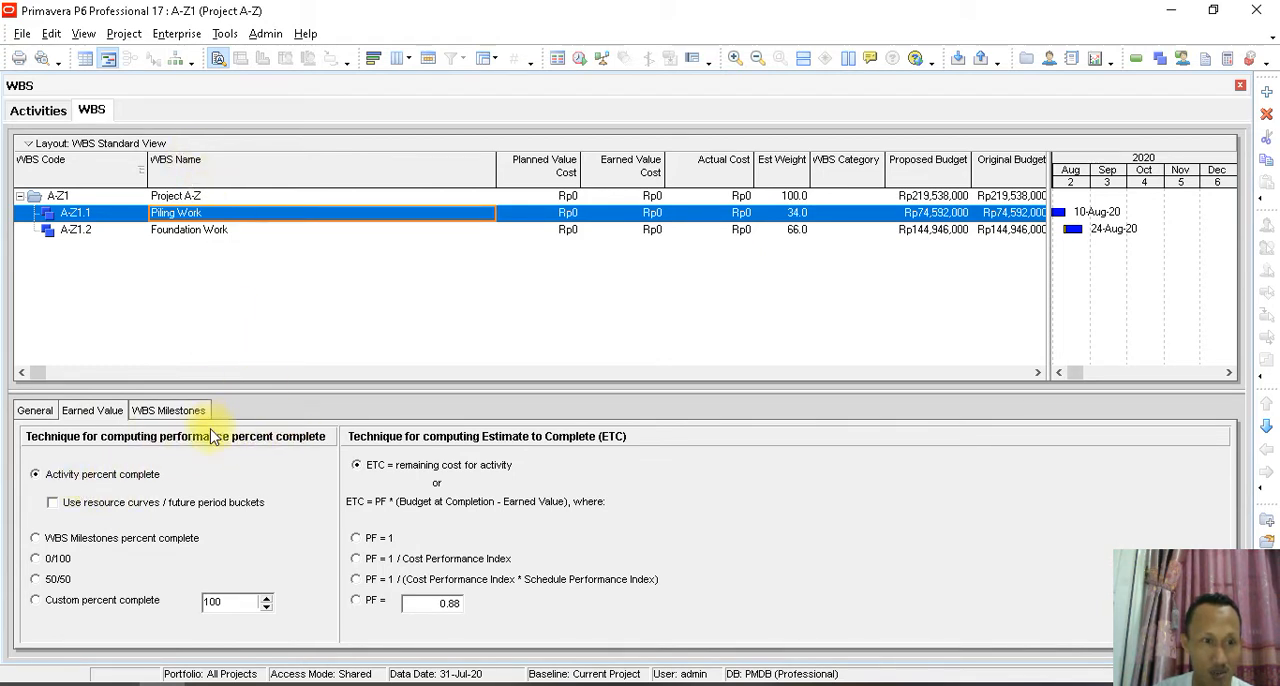
left_click(40, 110)
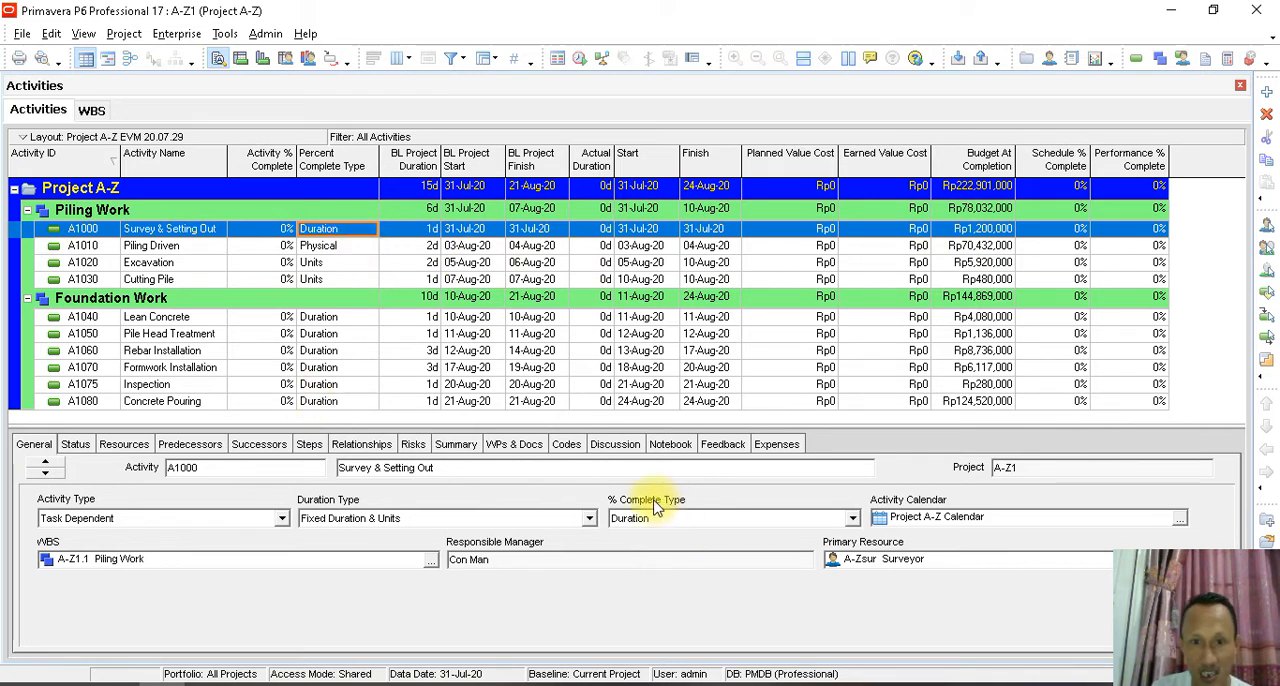
left_click(854, 518)
left_click(854, 518)
- Examine the Piling Work activities and the project's Budget At Completion and Performance % Complete columns
left_click(155, 250)
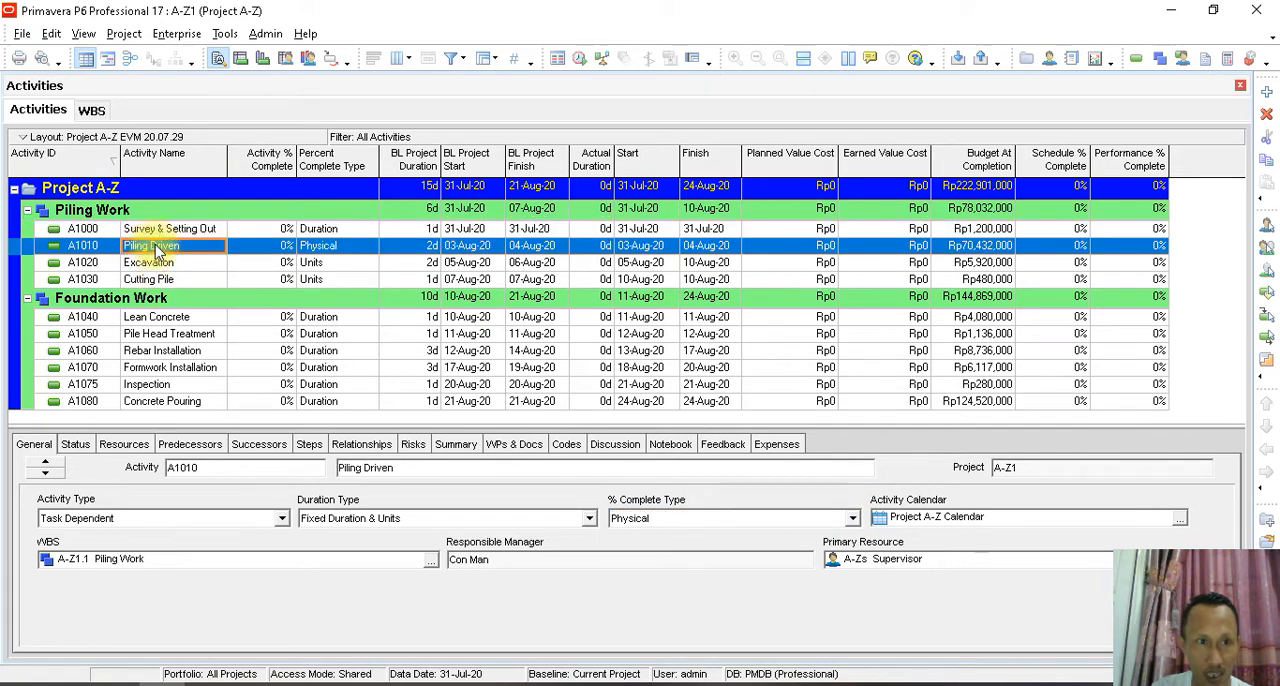
left_click(162, 229)
left_click(140, 212)
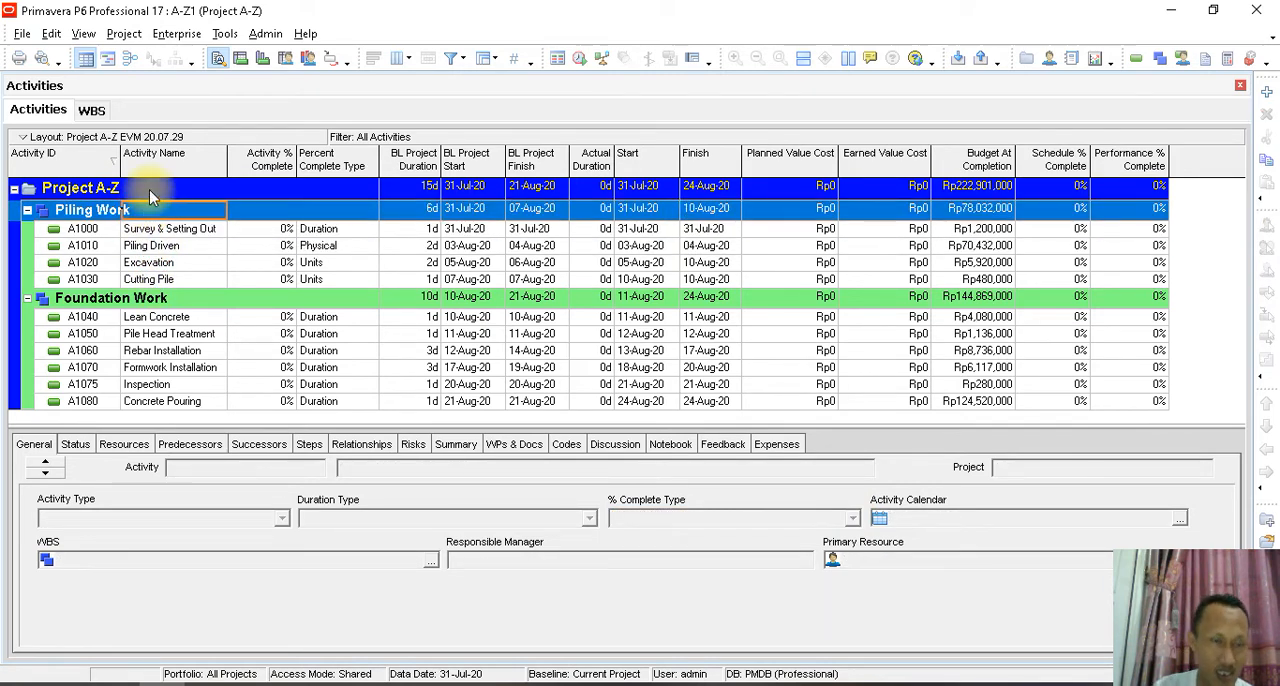
left_click(149, 189)
left_click(170, 232)
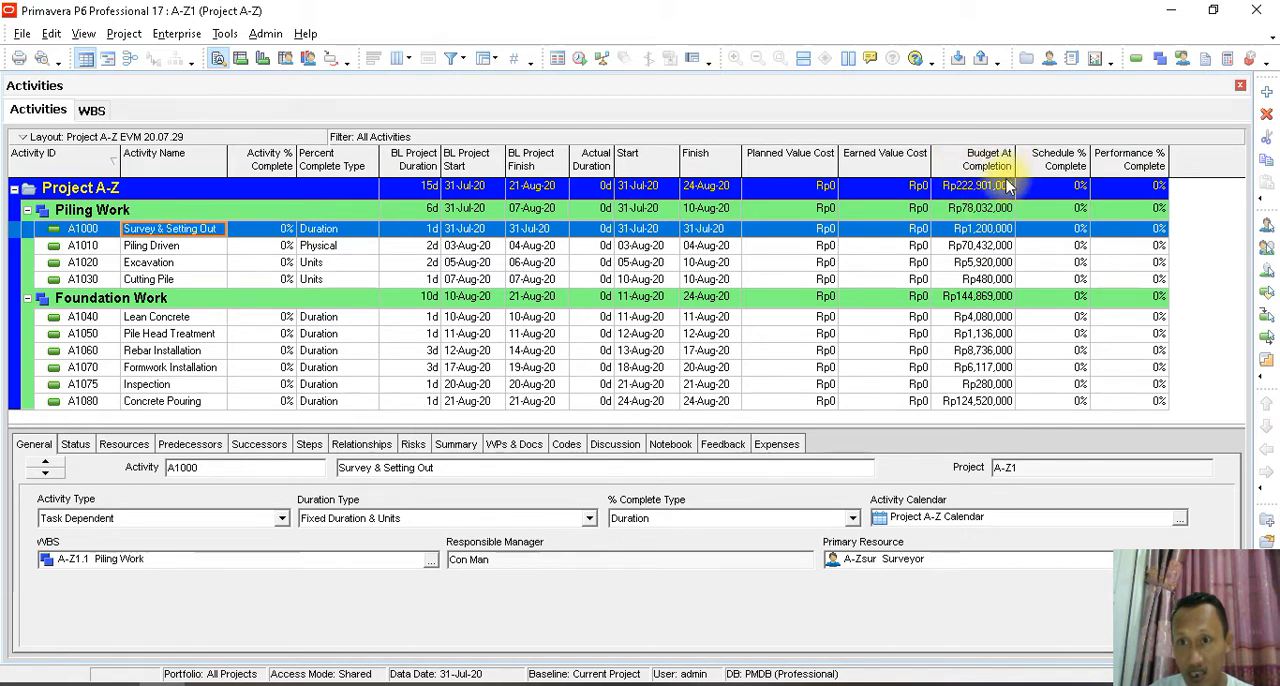
left_click(1126, 231)
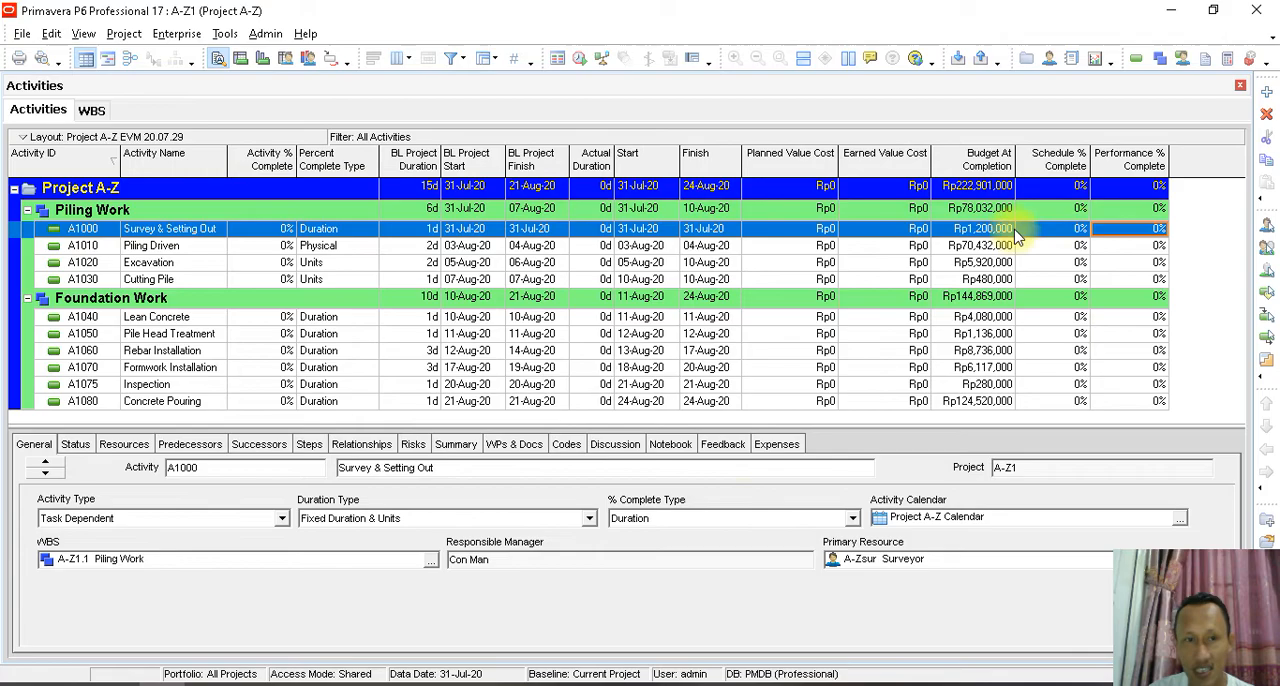
- Switch to the PowerPoint presentation and review the Earned Value Cost formula on slide 4 and the Performance % Complete diagram on slide 5
left_click(578, 681)
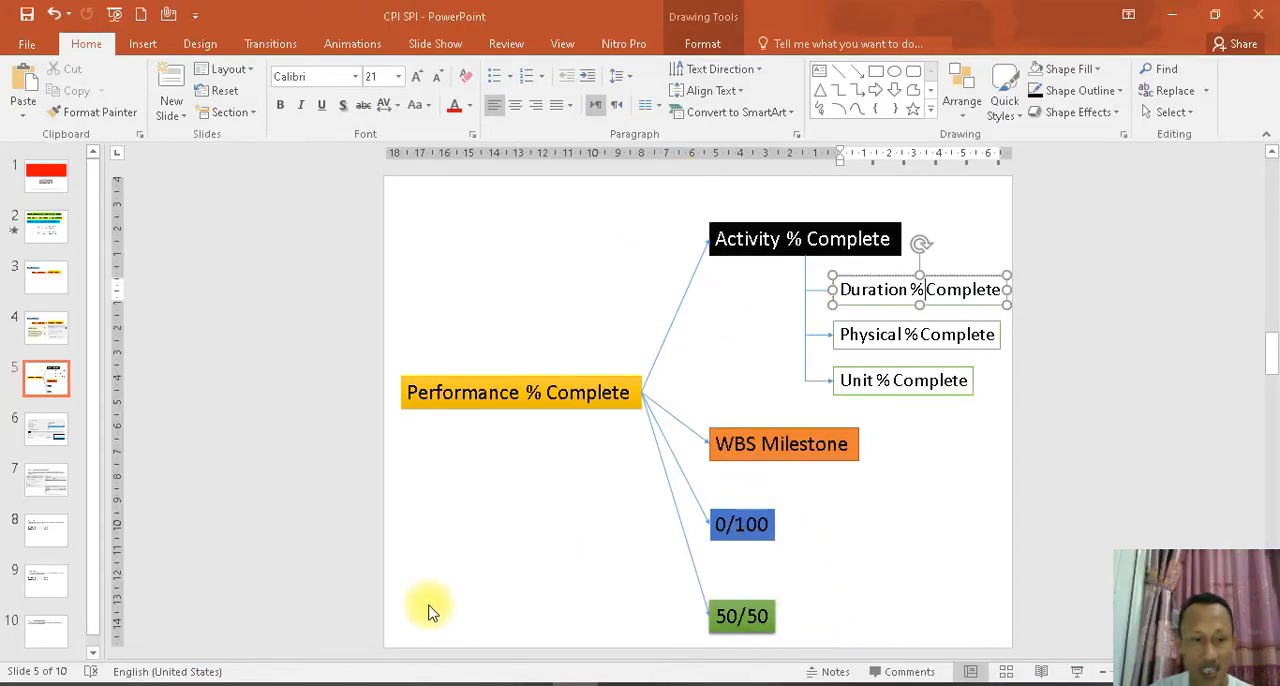
left_click(60, 341)
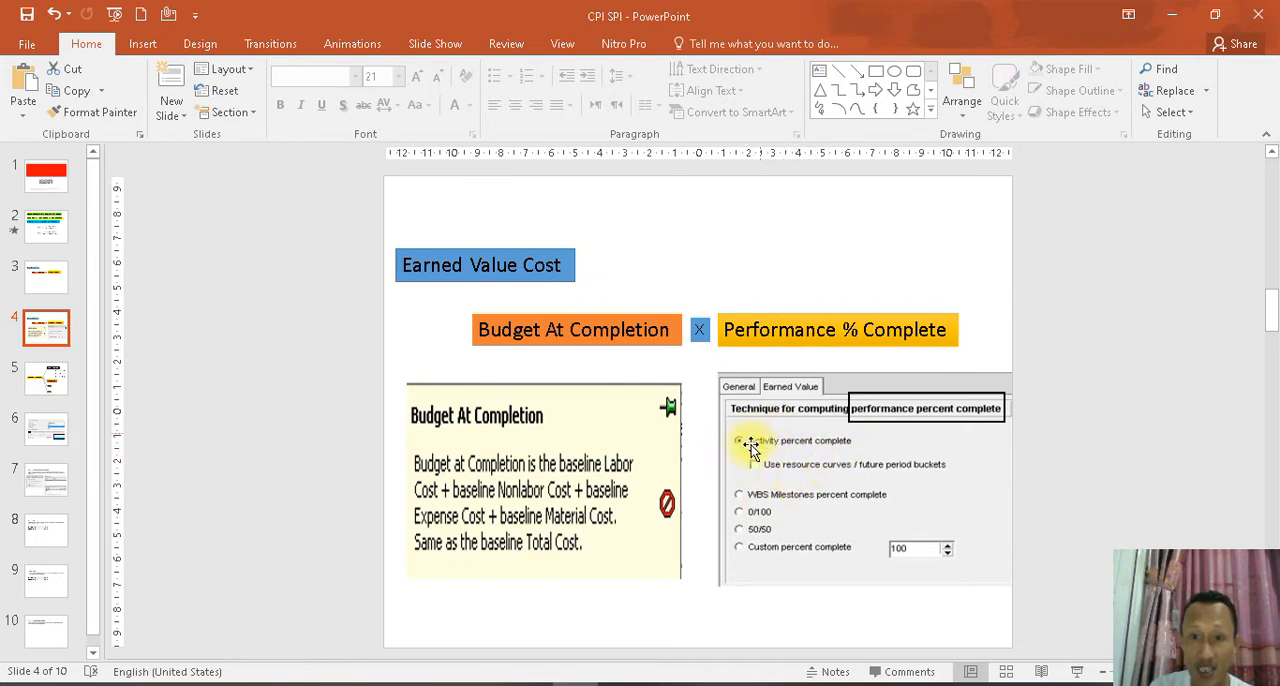
left_click(48, 378)
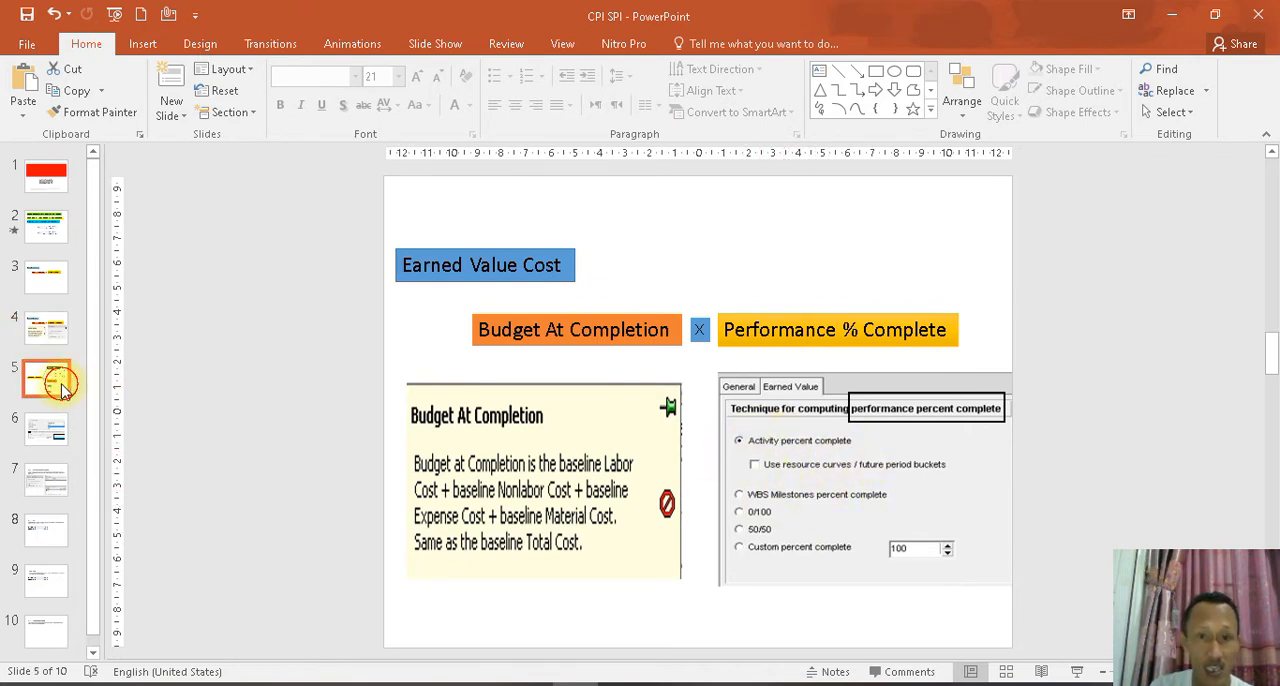
left_click(1032, 260)
left_click_drag(1040, 298, 805, 410)
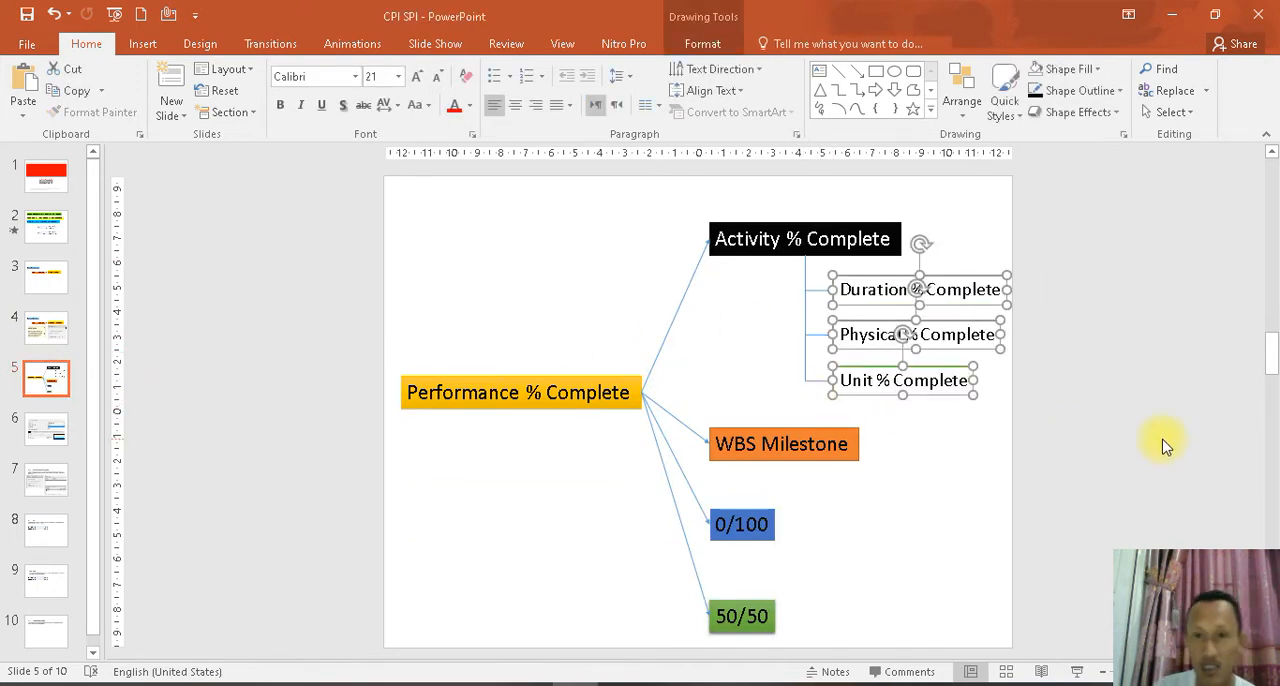
left_click(1110, 426)
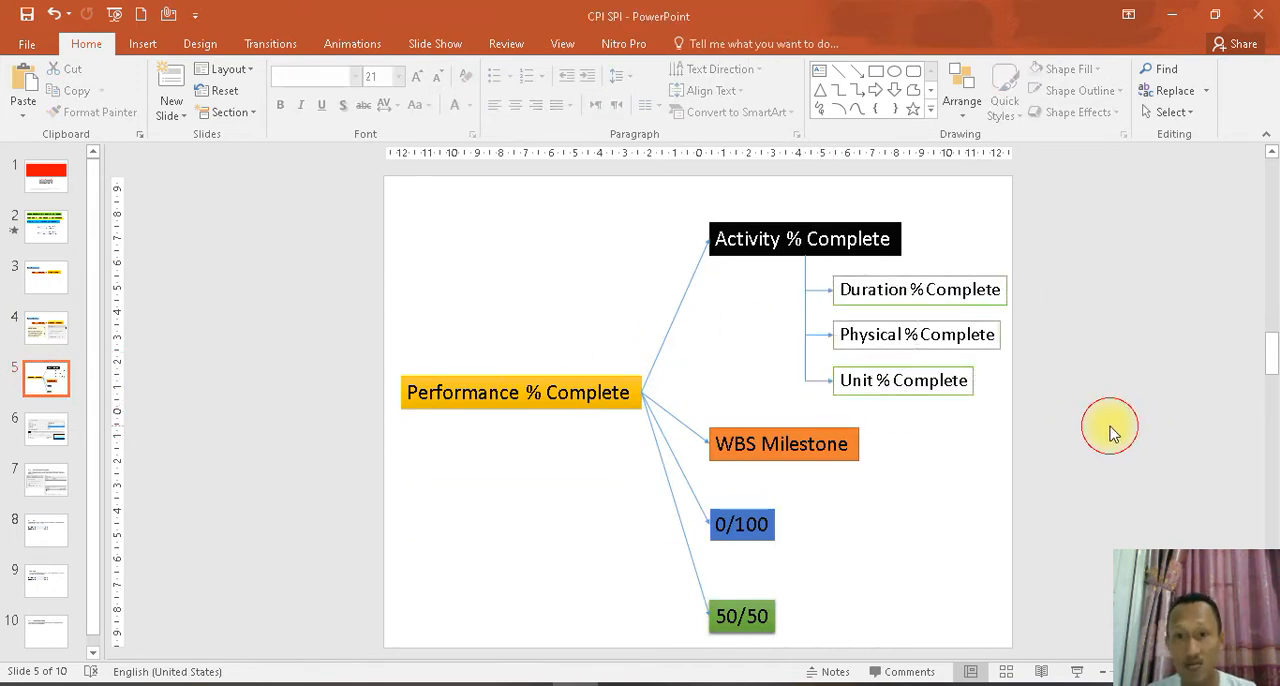
- Switch to Primavera P6 and mark the Survey & Setting Out activity as started on 31-Jul-20
left_click(165, 684)
left_click(338, 232)
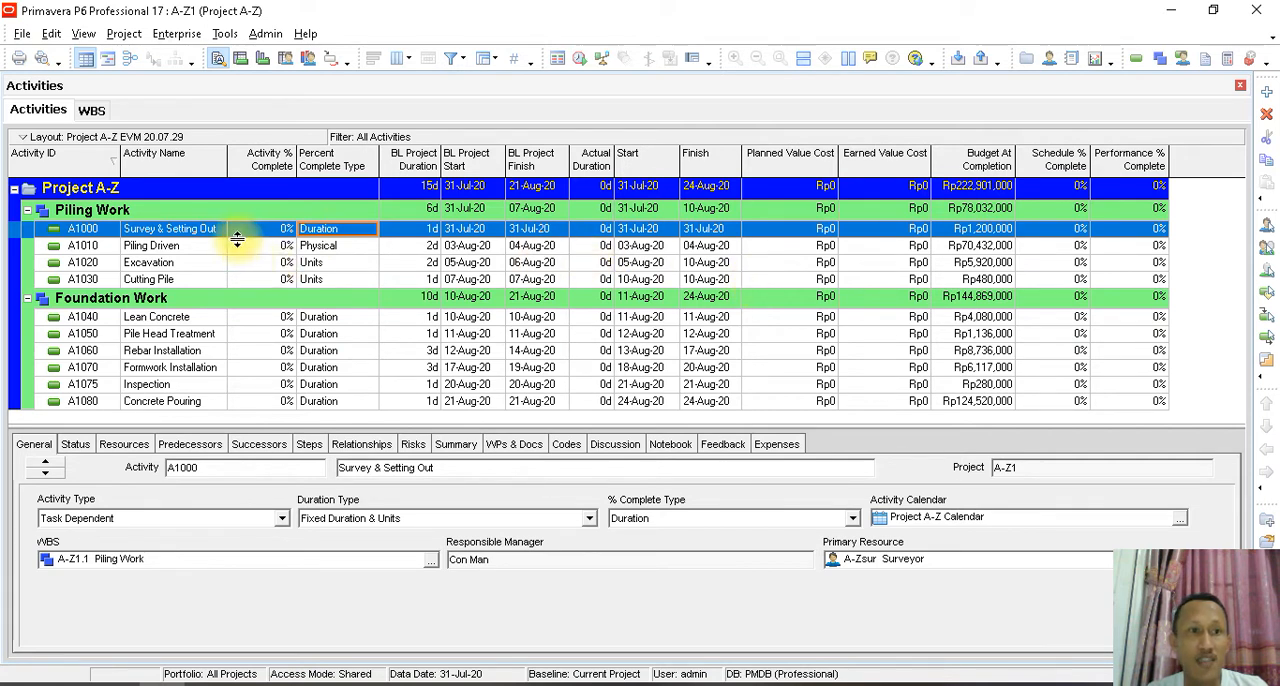
left_click(182, 231)
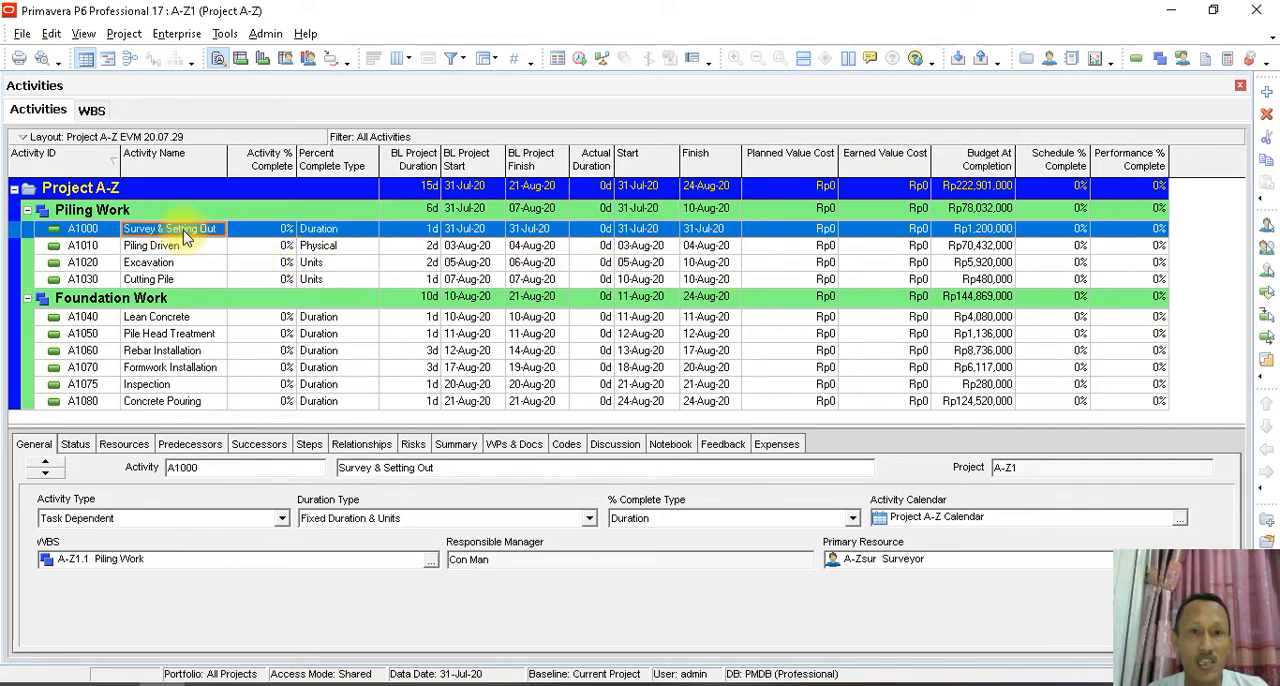
left_click(637, 230)
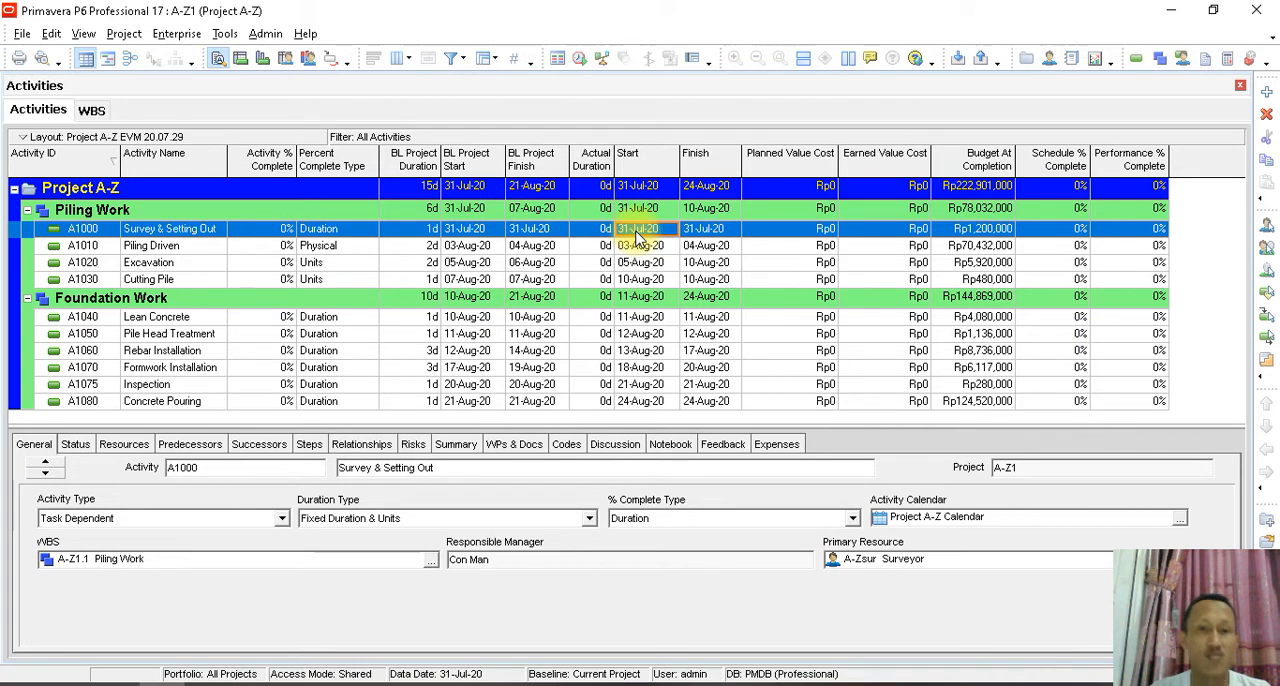
left_click(76, 446)
left_click(322, 519)
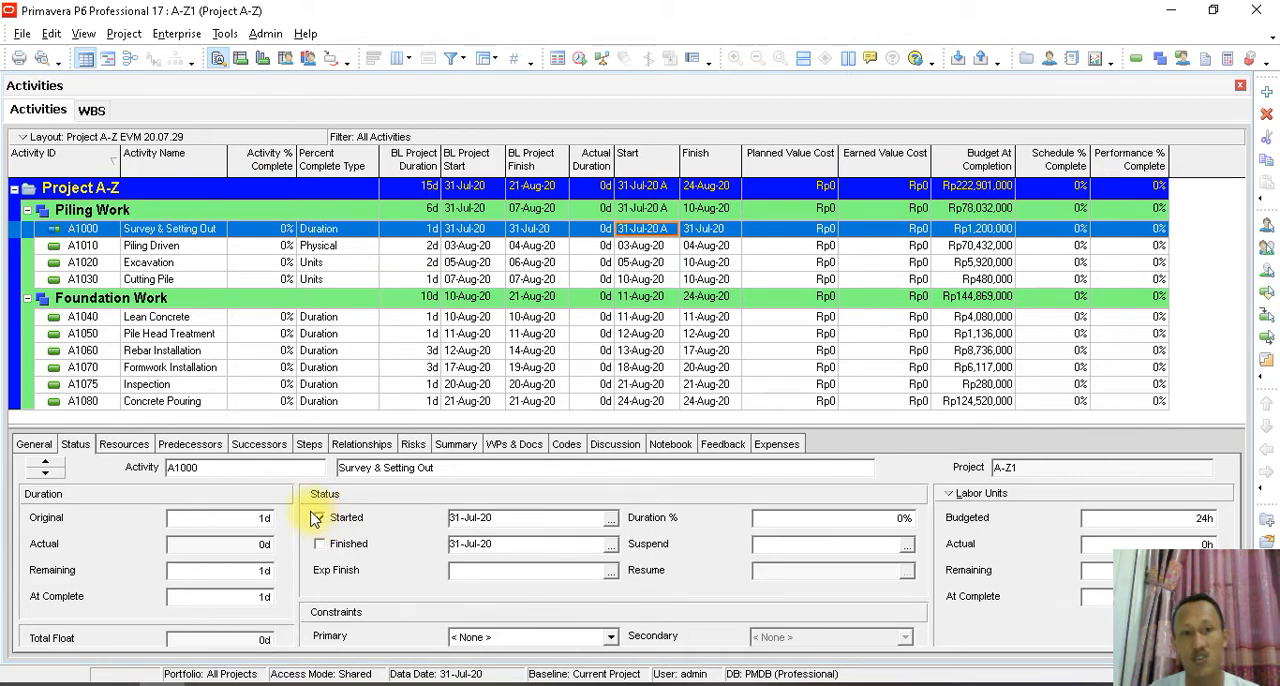
- Schedule the project with 31-Jul-20 as the current data date
left_click(224, 33)
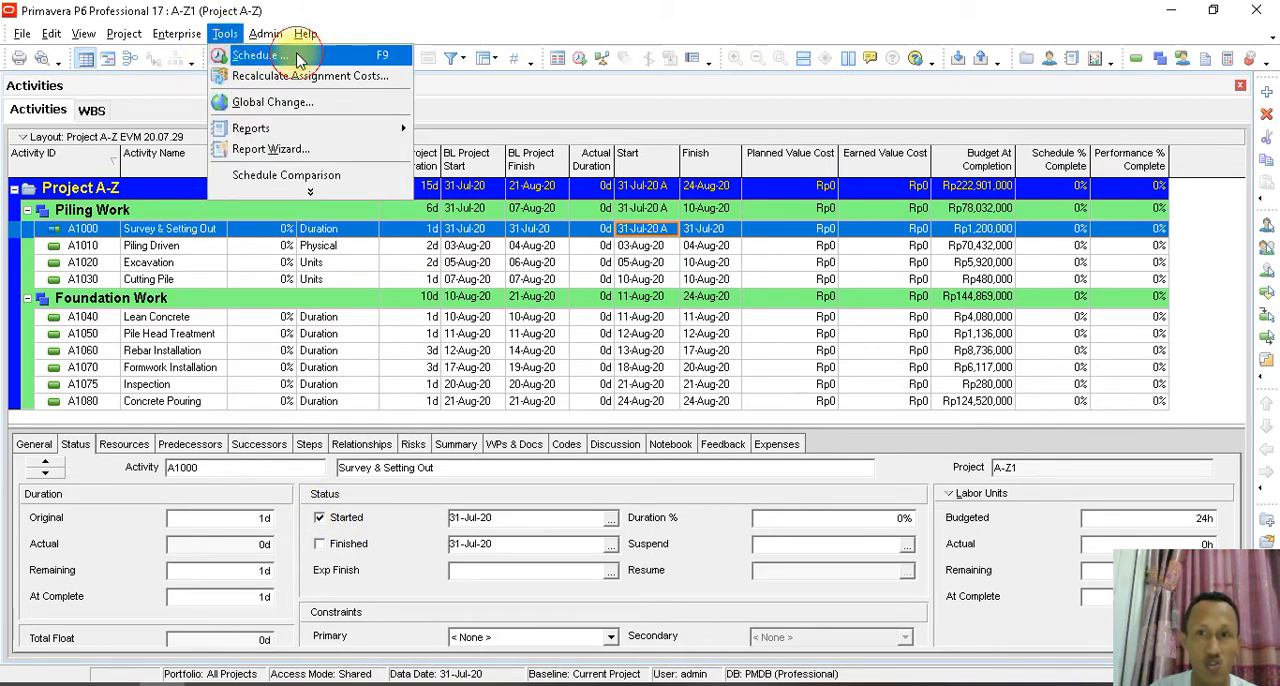
left_click(262, 55)
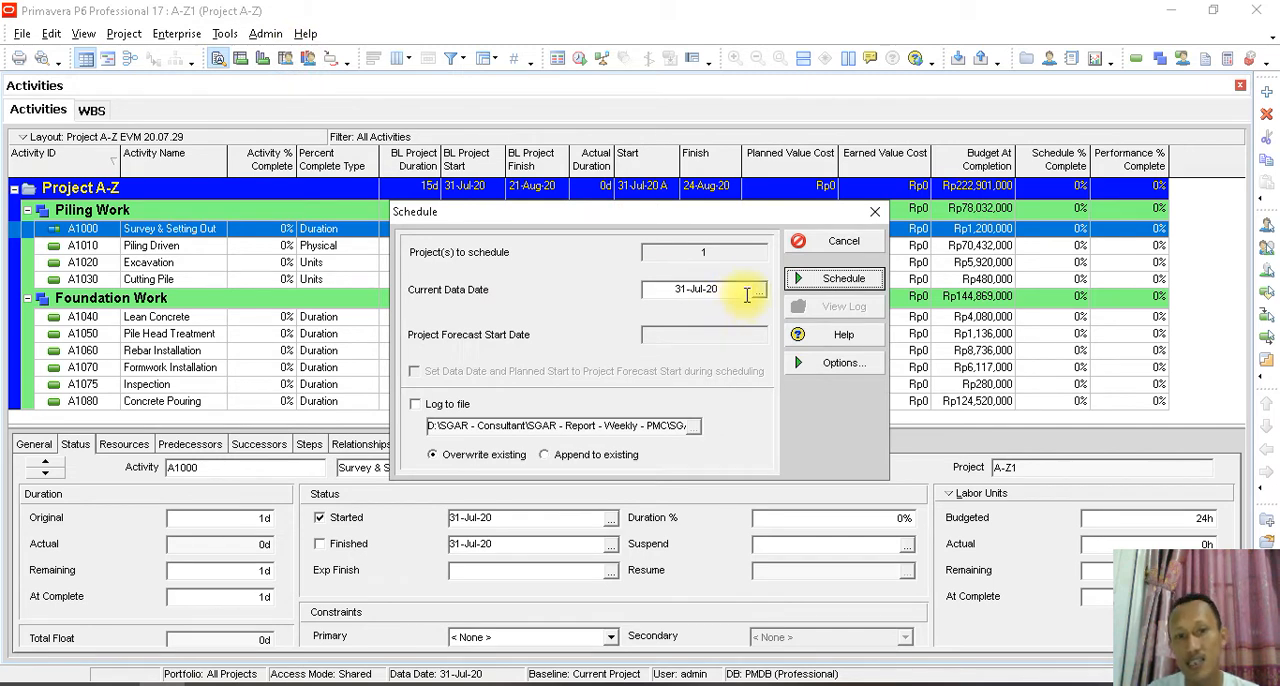
left_click(823, 280)
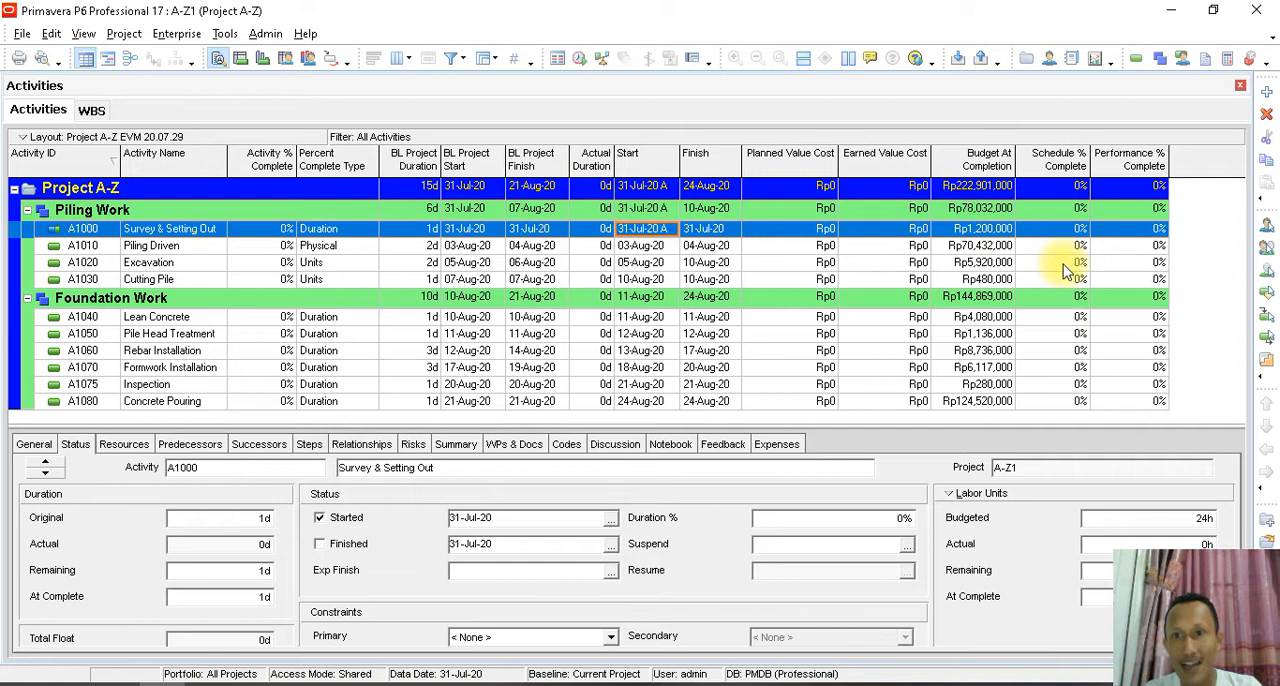
- Set the Survey & Setting Out activity's Duration % to 50% and check its Performance % Complete and Earned Value Cost
left_click(1130, 236)
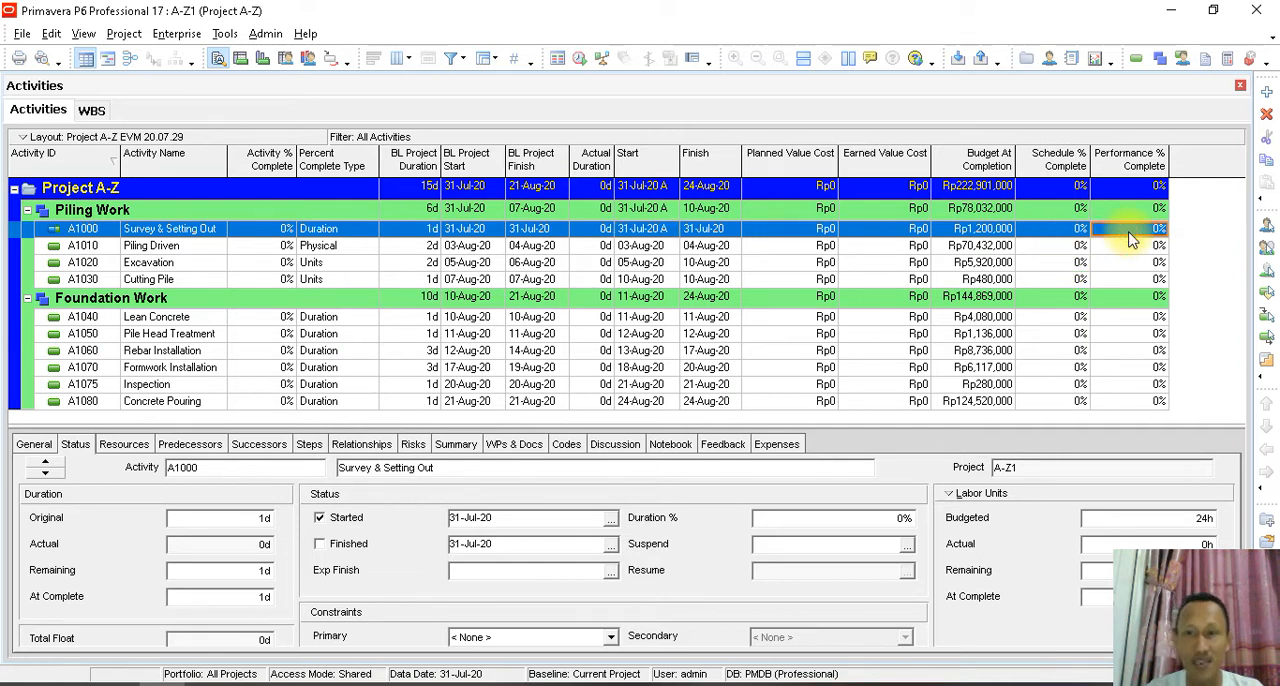
left_click(867, 523)
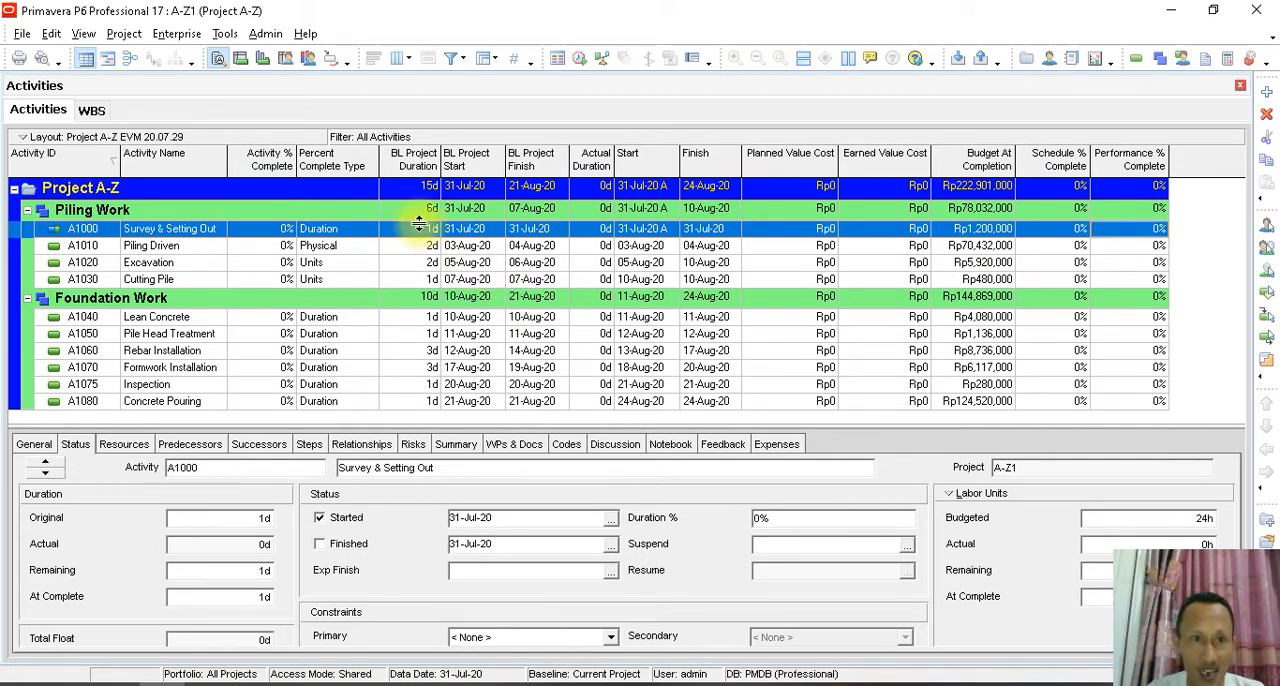
left_click_drag(789, 517, 701, 491)
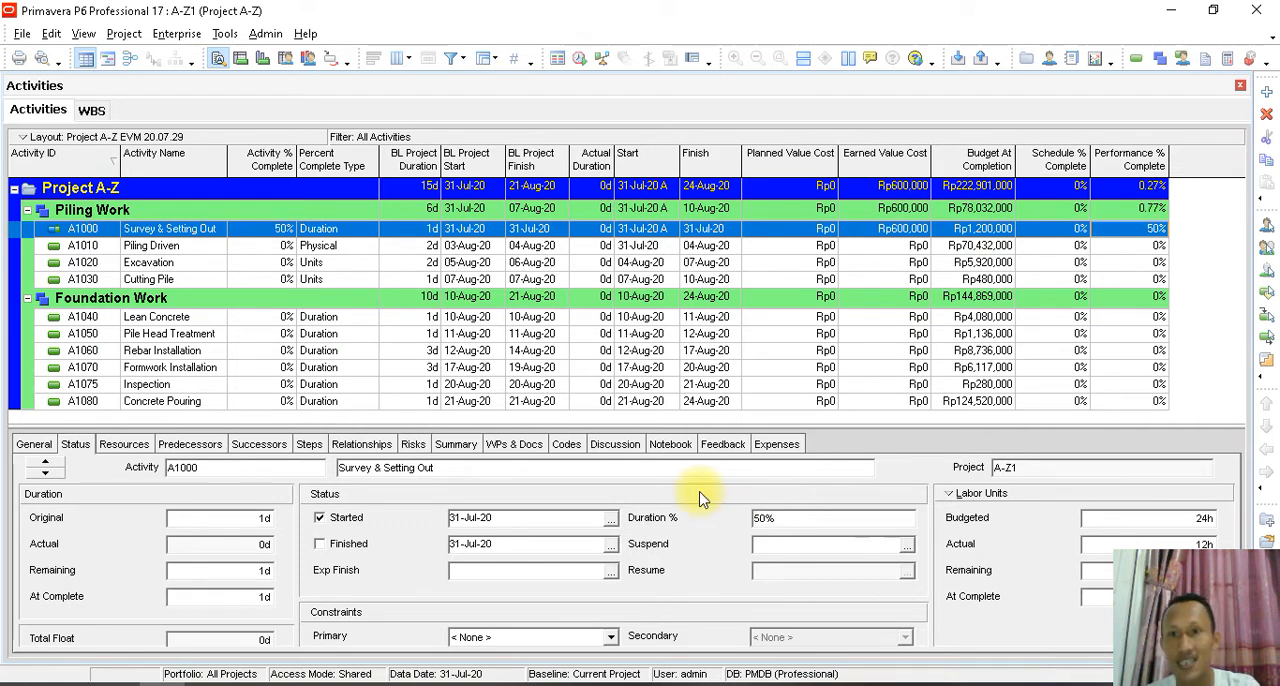
left_click(1157, 232)
left_click(876, 233)
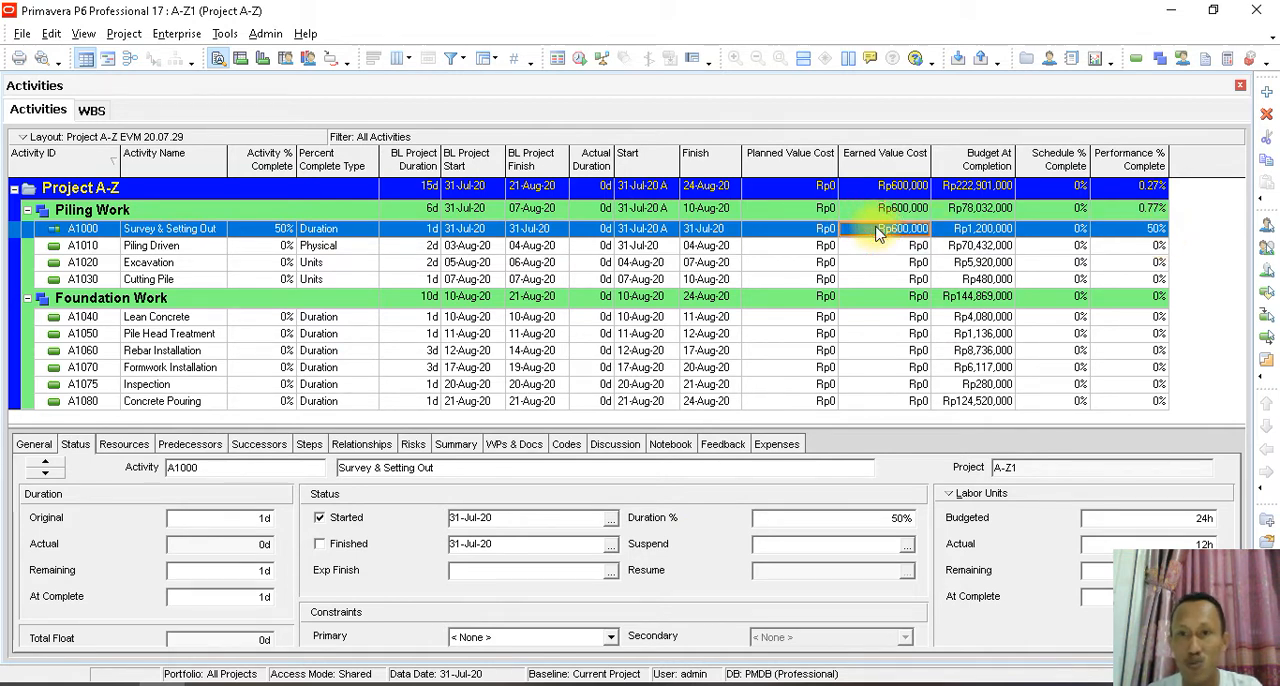
- Compare the Survey & Setting Out activity's Budget At Completion with its Earned Value Cost, and reschedule the project at the 31-Jul-20 data date
left_click(980, 231)
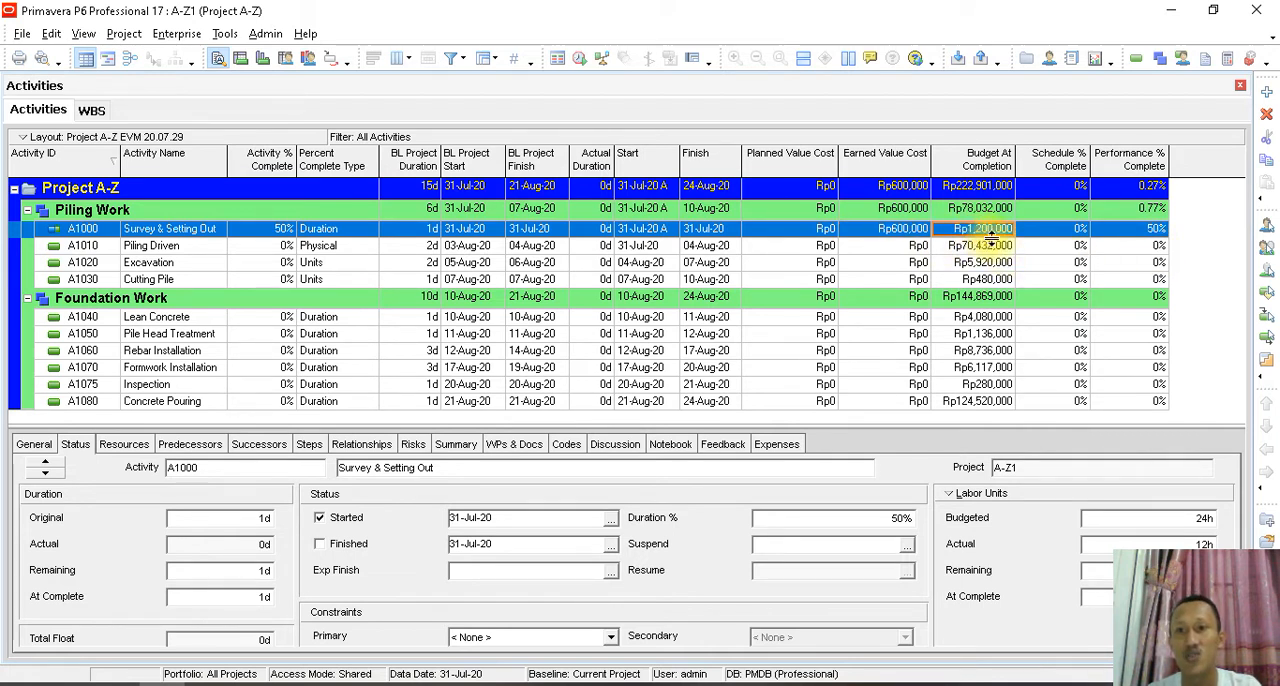
left_click(908, 232)
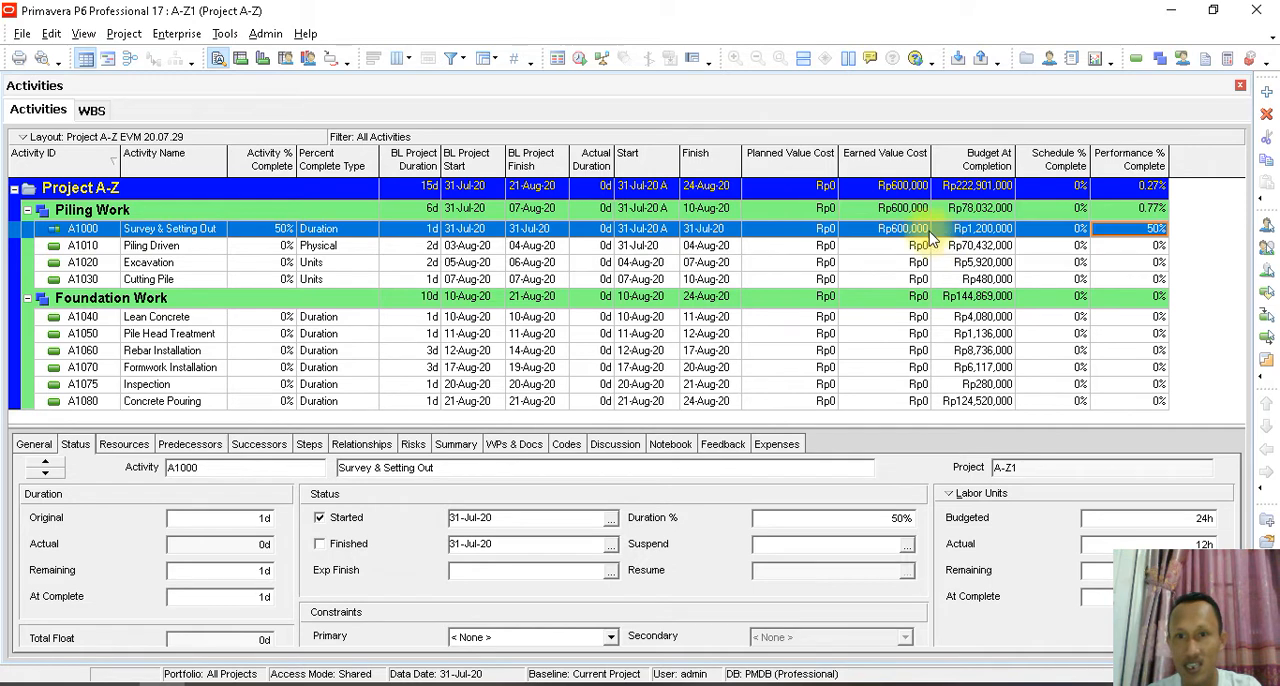
left_click(226, 34)
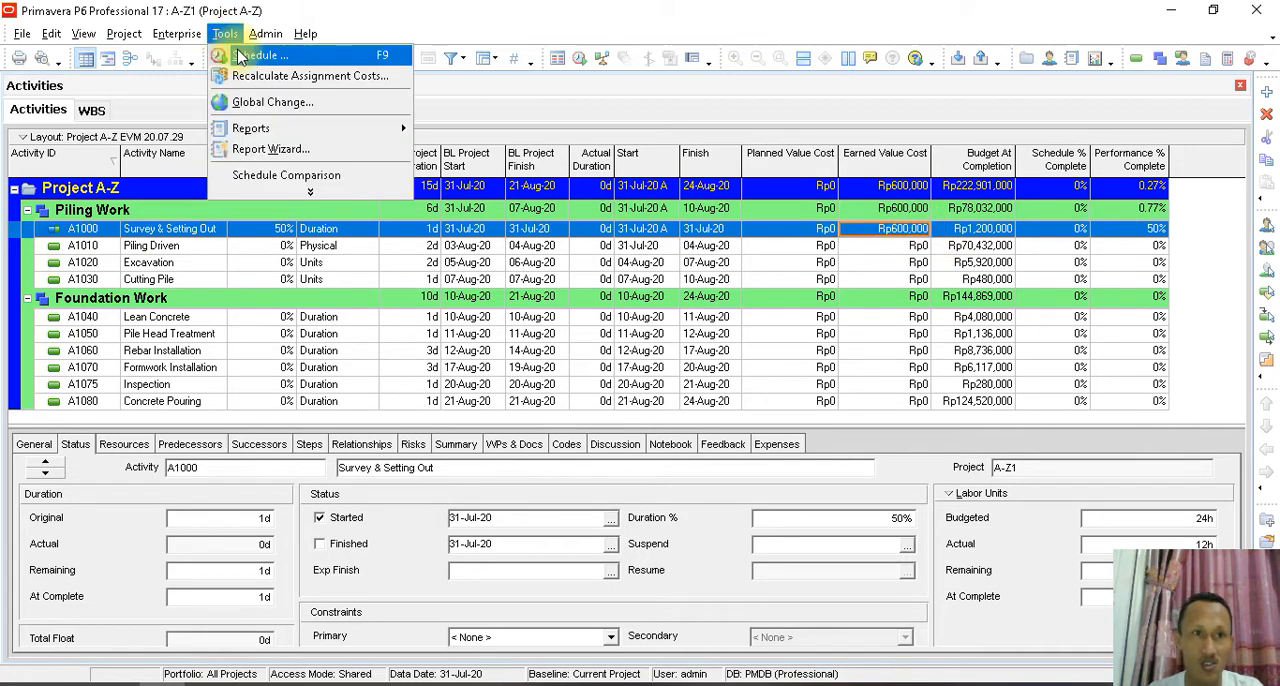
left_click(245, 52)
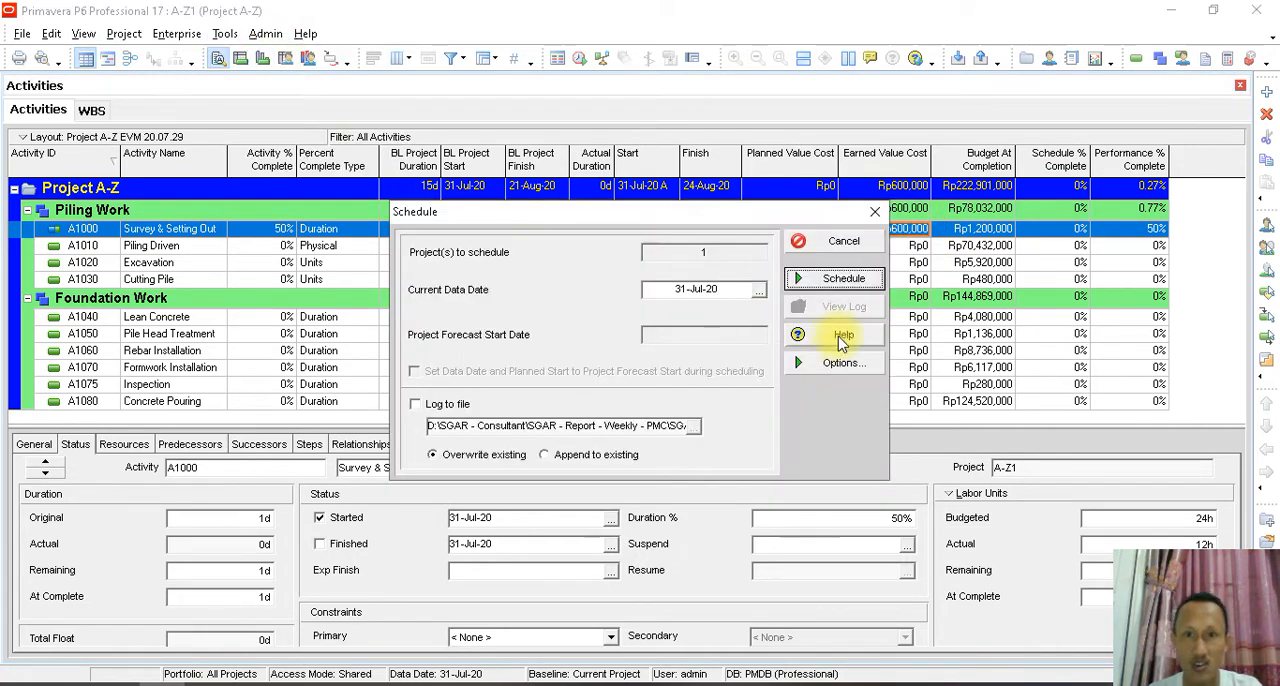
left_click(826, 283)
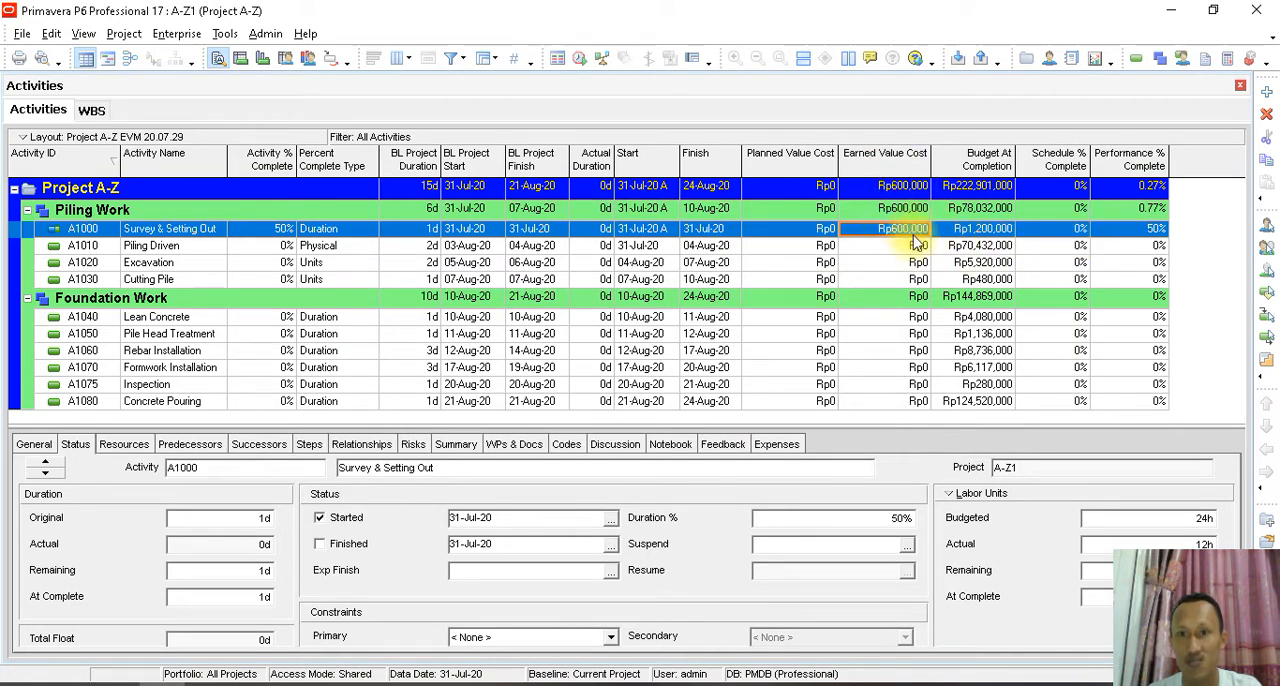
- Examine the Survey & Setting Out activity's Performance %, Activity % and Schedule % Complete against its current dates, baseline duration and baseline start
left_click(1122, 238)
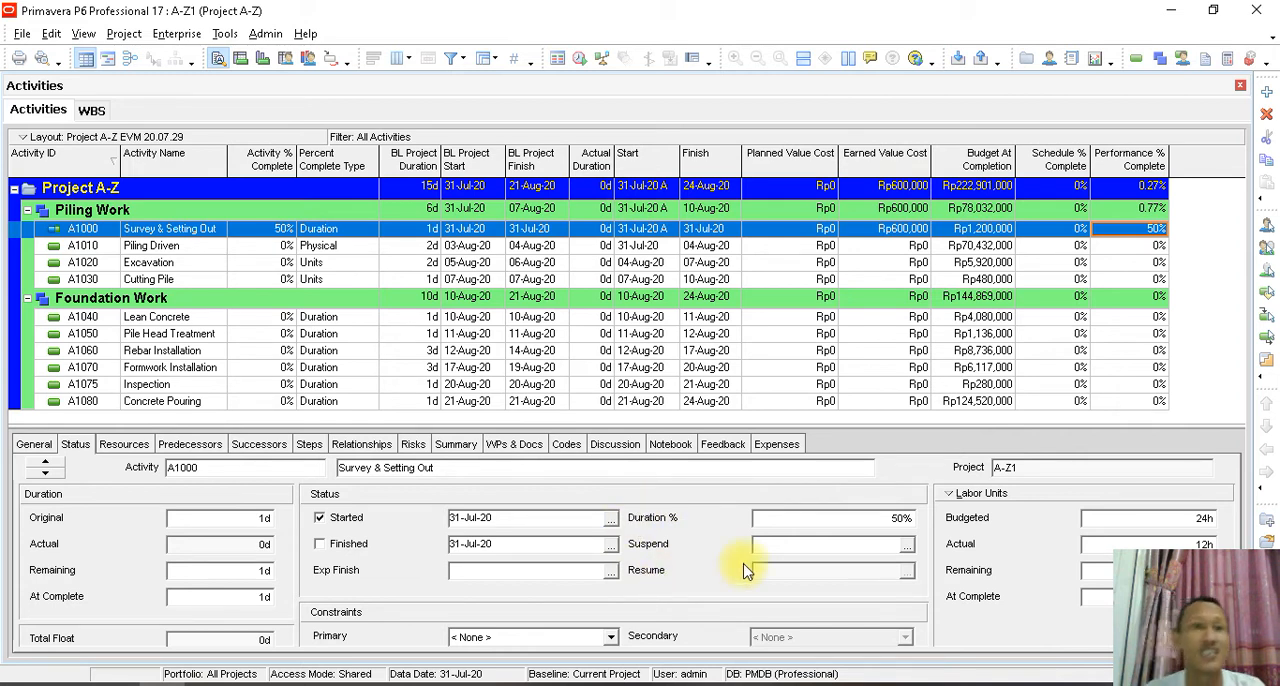
left_click(284, 229)
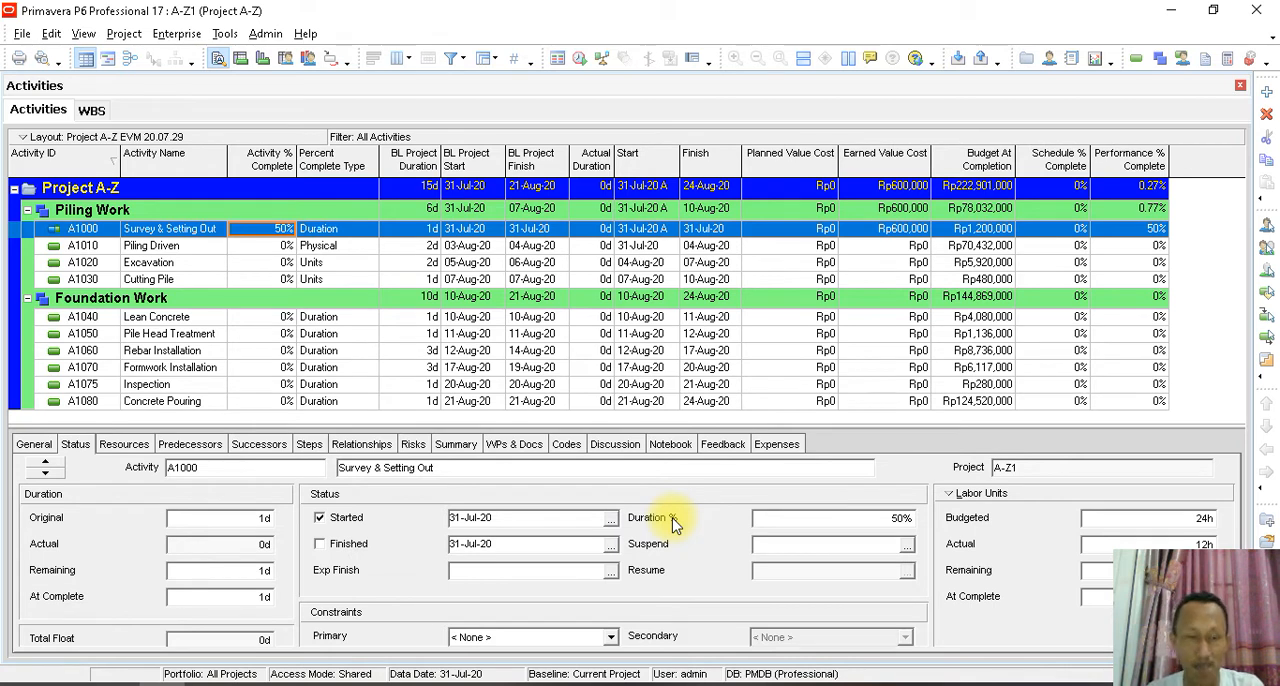
left_click(1068, 233)
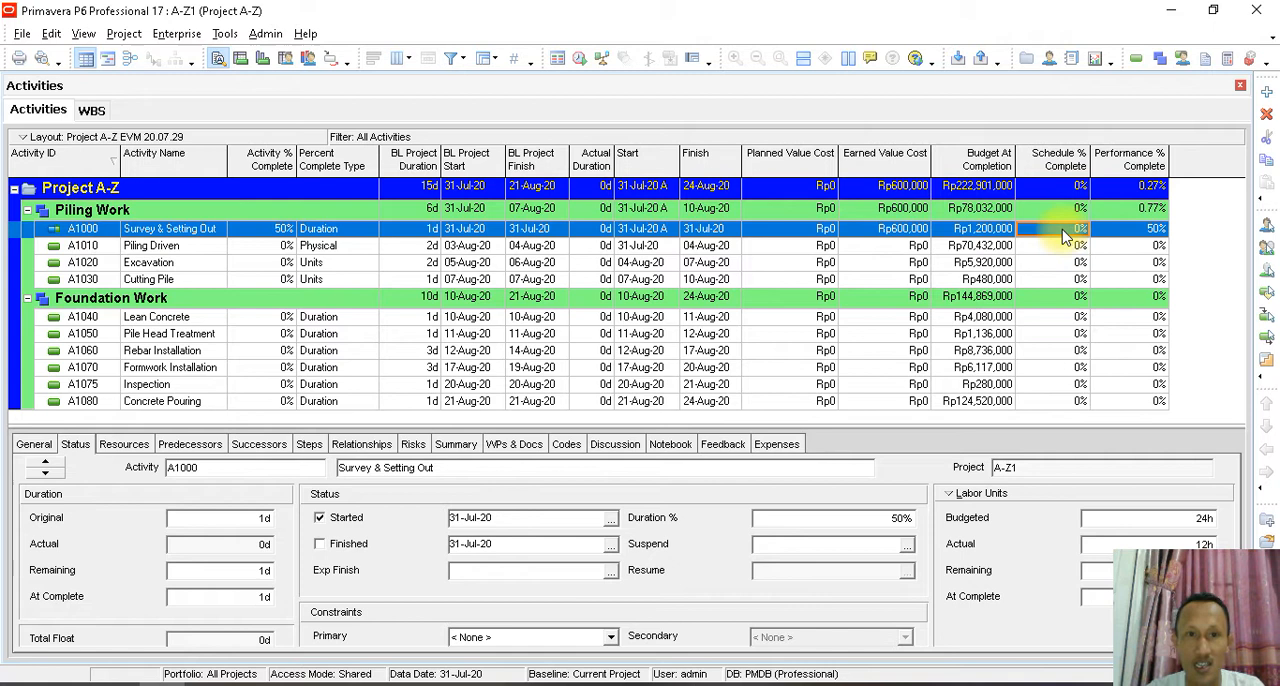
left_click(654, 233)
left_click(706, 234)
left_click(1058, 234)
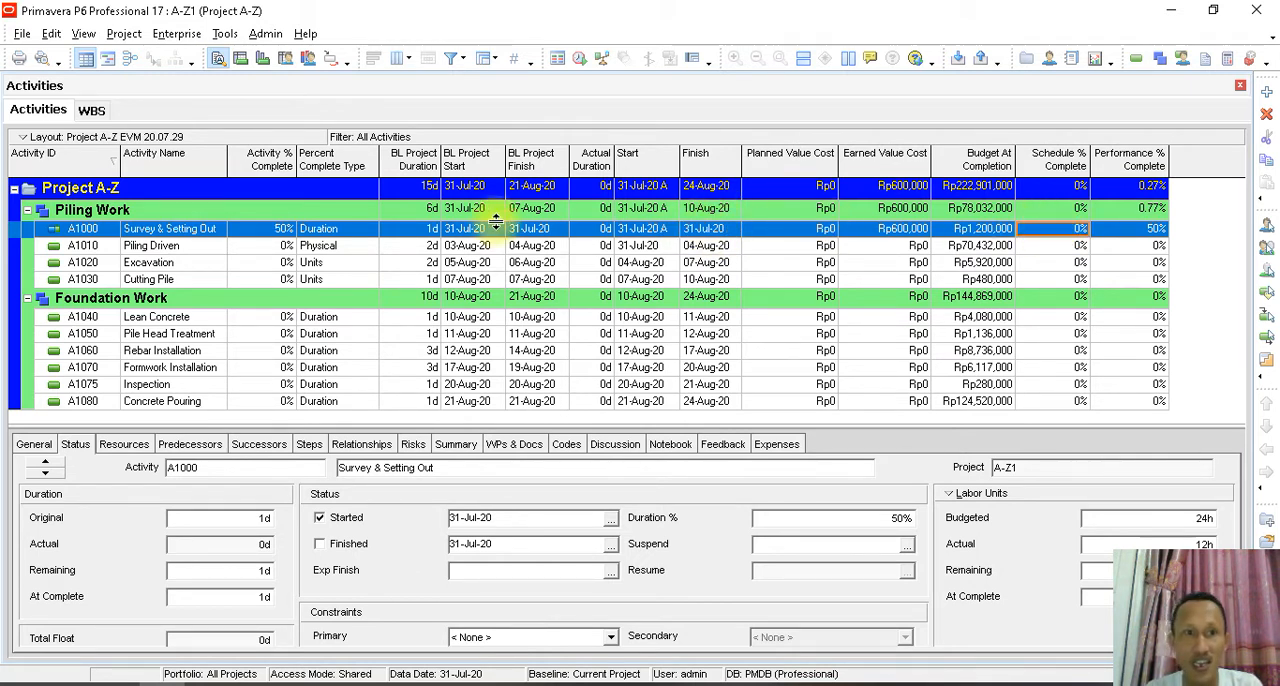
left_click(428, 236)
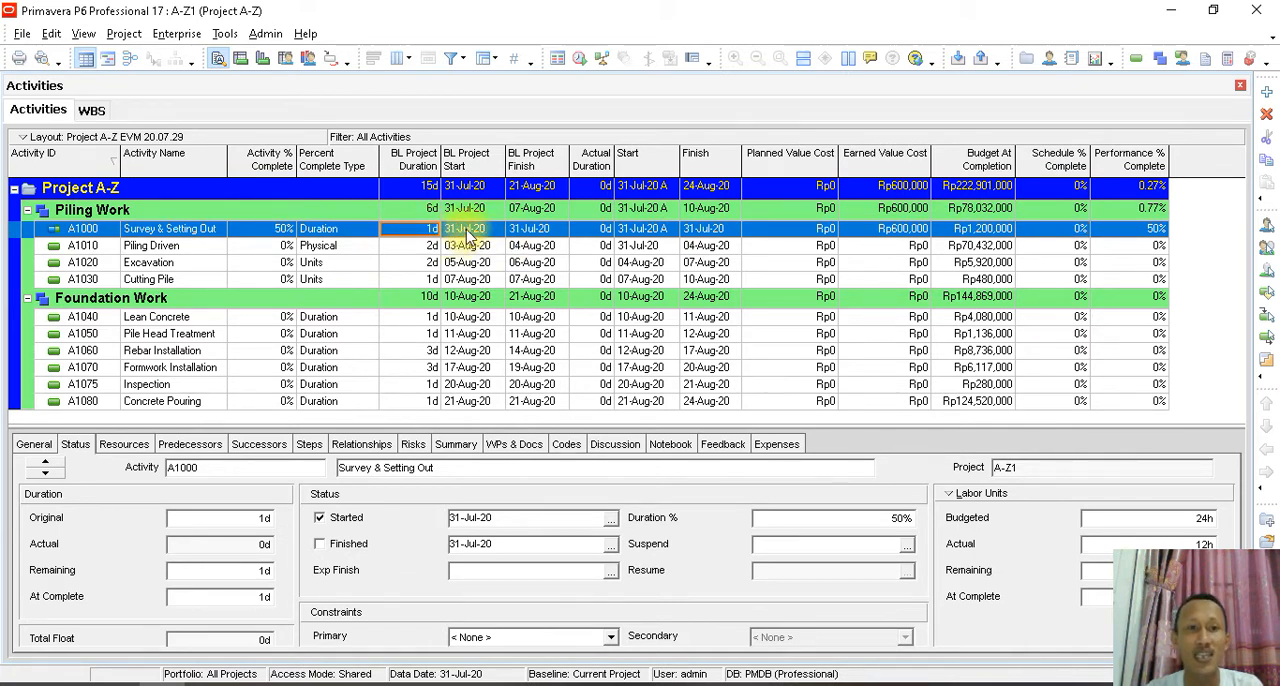
left_click(470, 232)
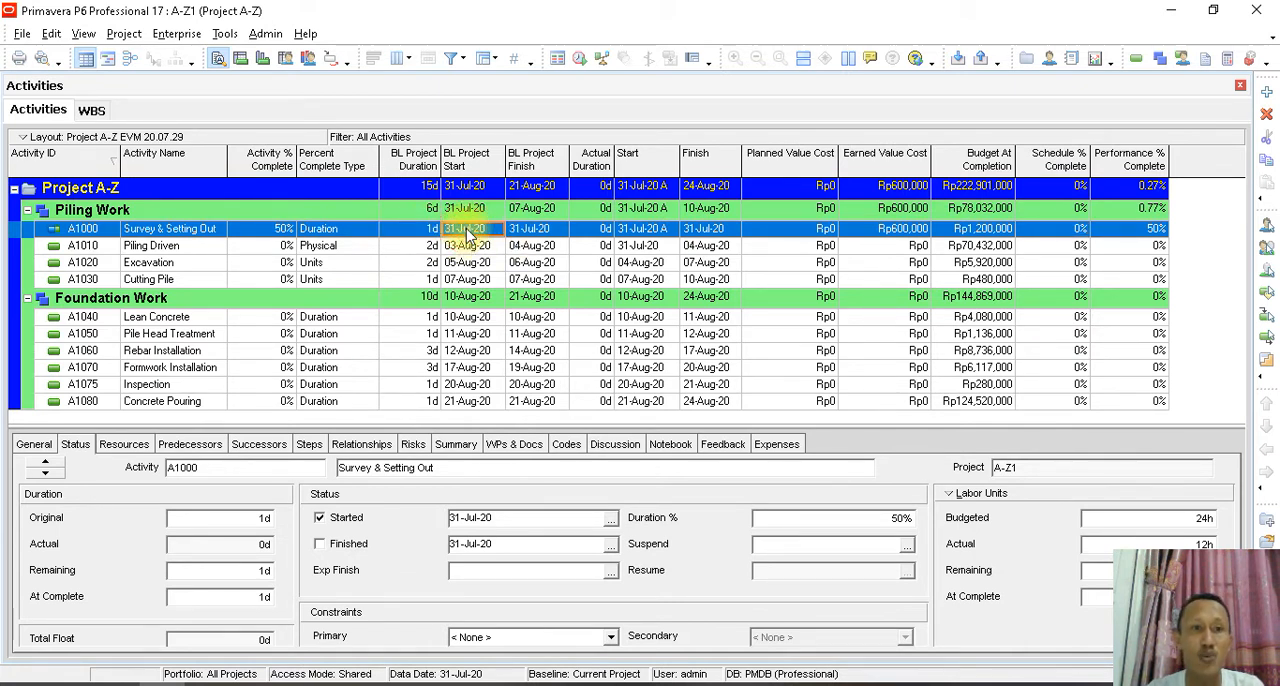
- Schedule the project with 01-Aug-20 as the current data date and compare Survey & Setting Out's Schedule % and Performance % Complete
left_click(224, 36)
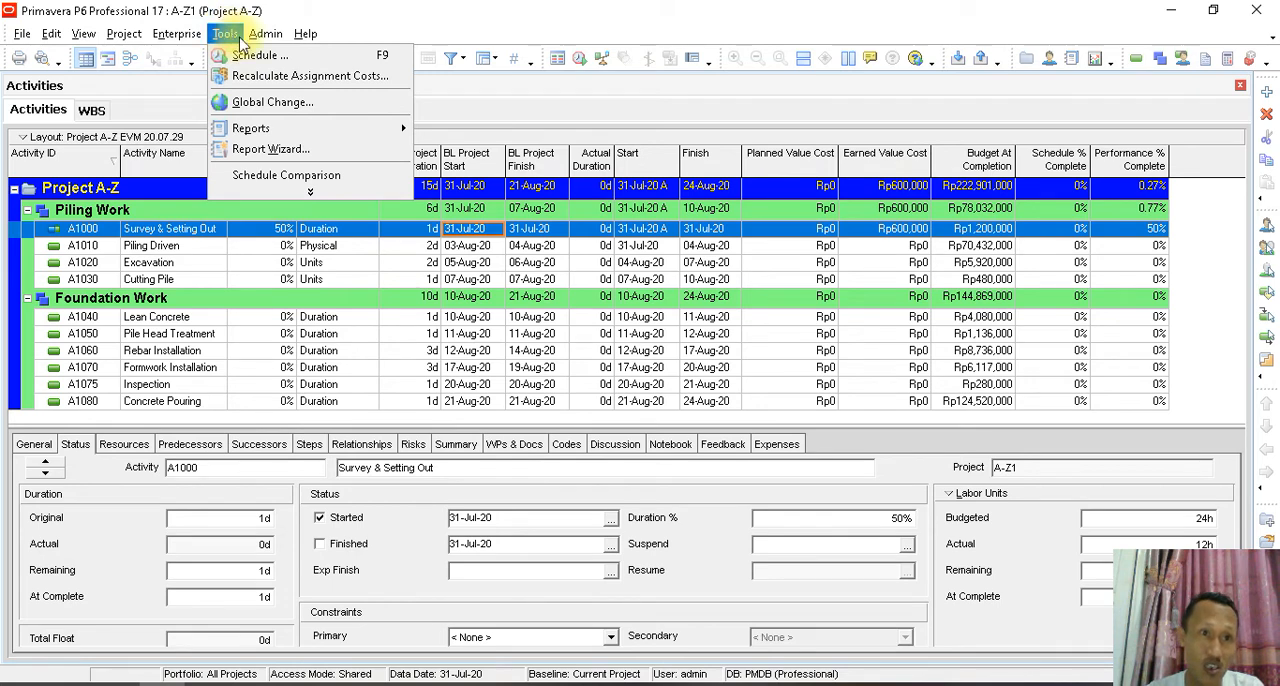
left_click(286, 58)
left_click(760, 290)
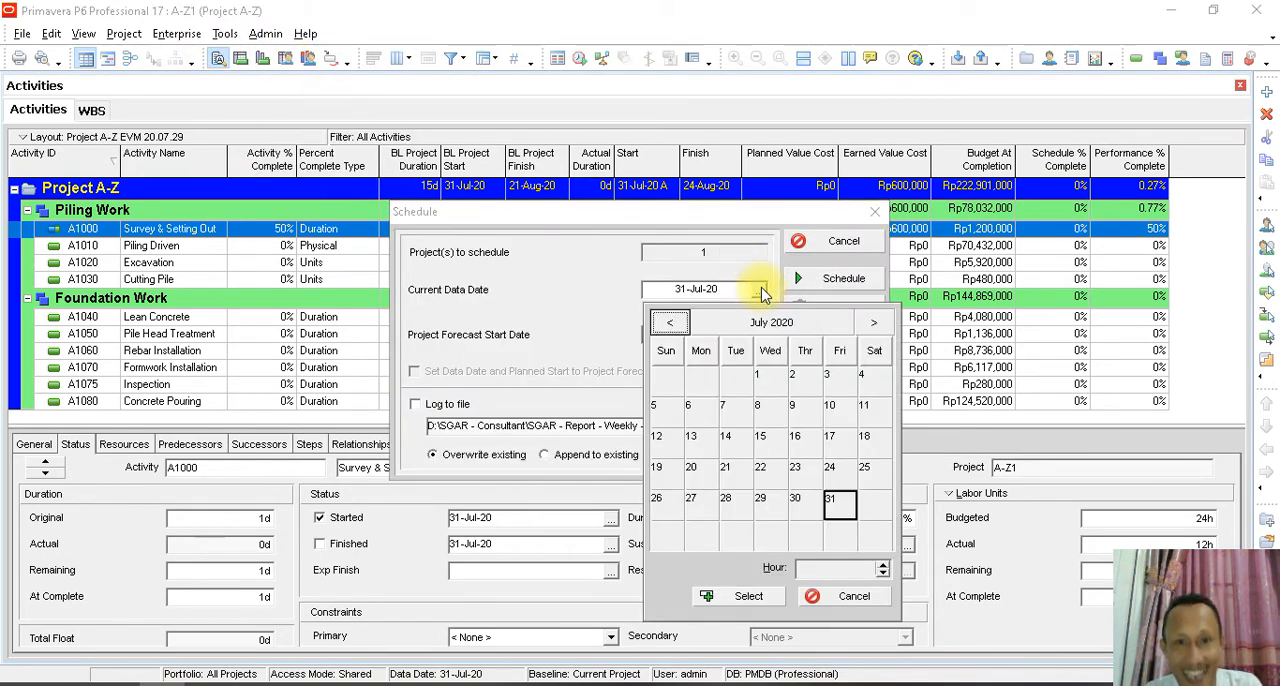
left_click(872, 323)
left_click(876, 382)
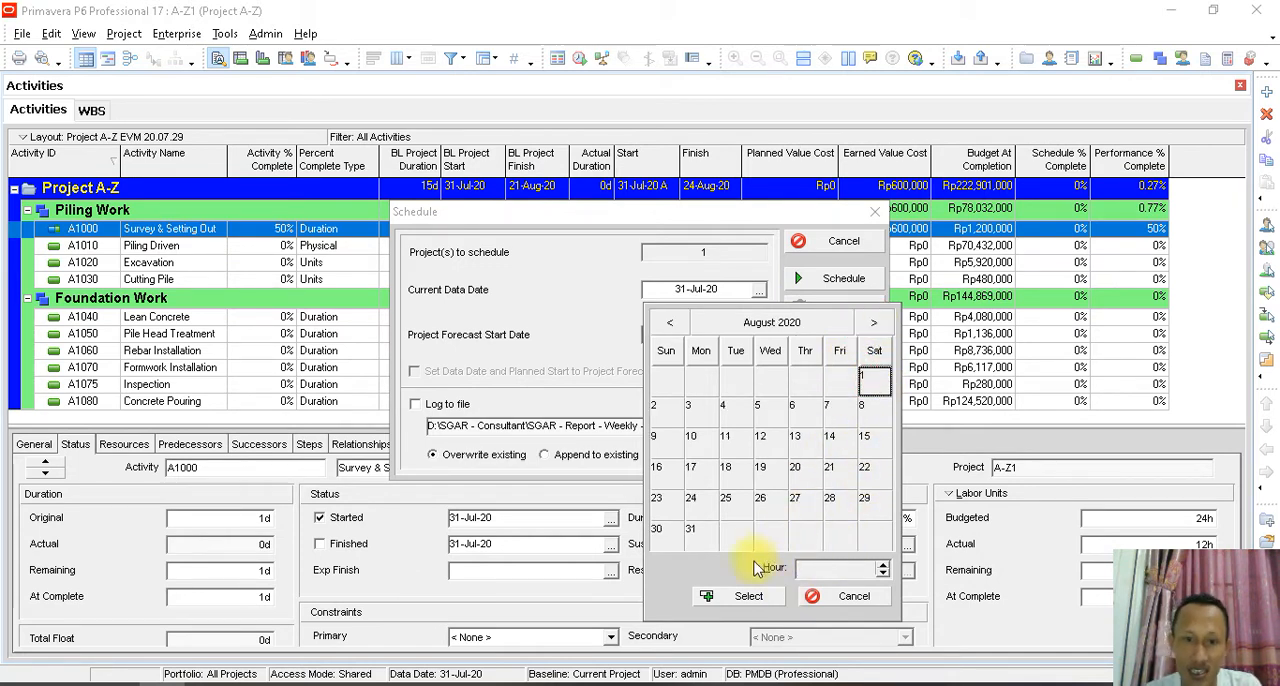
left_click(748, 597)
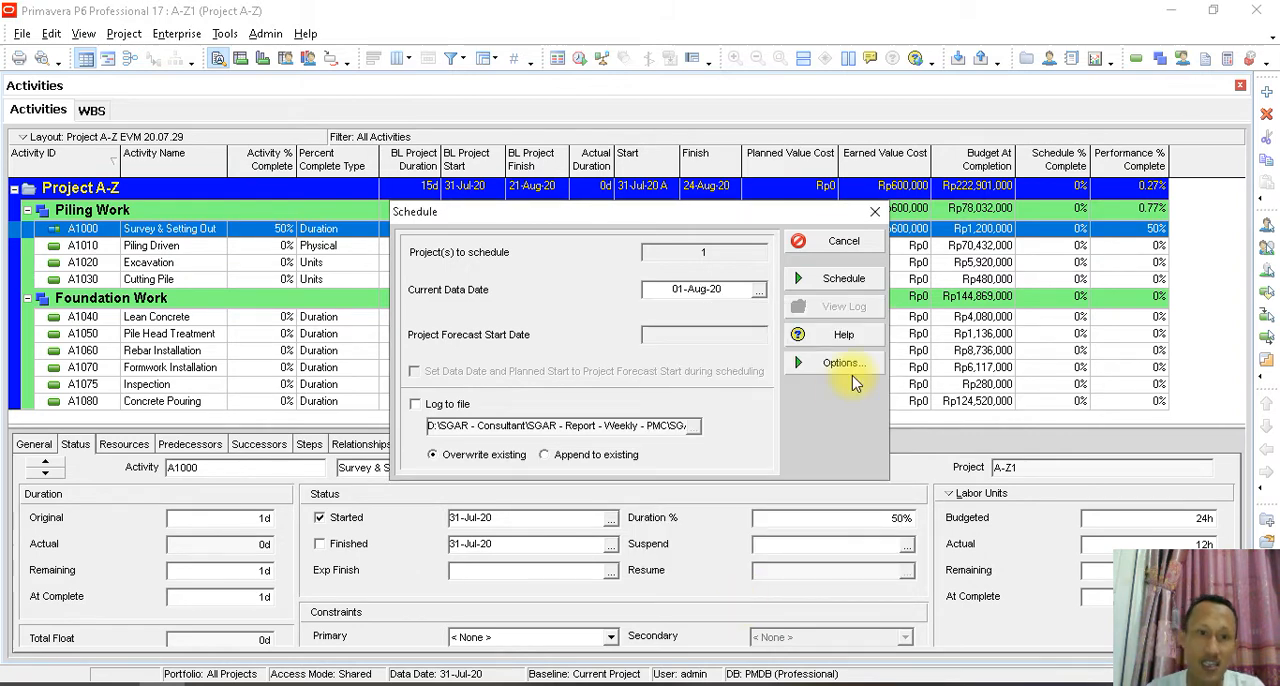
left_click(818, 282)
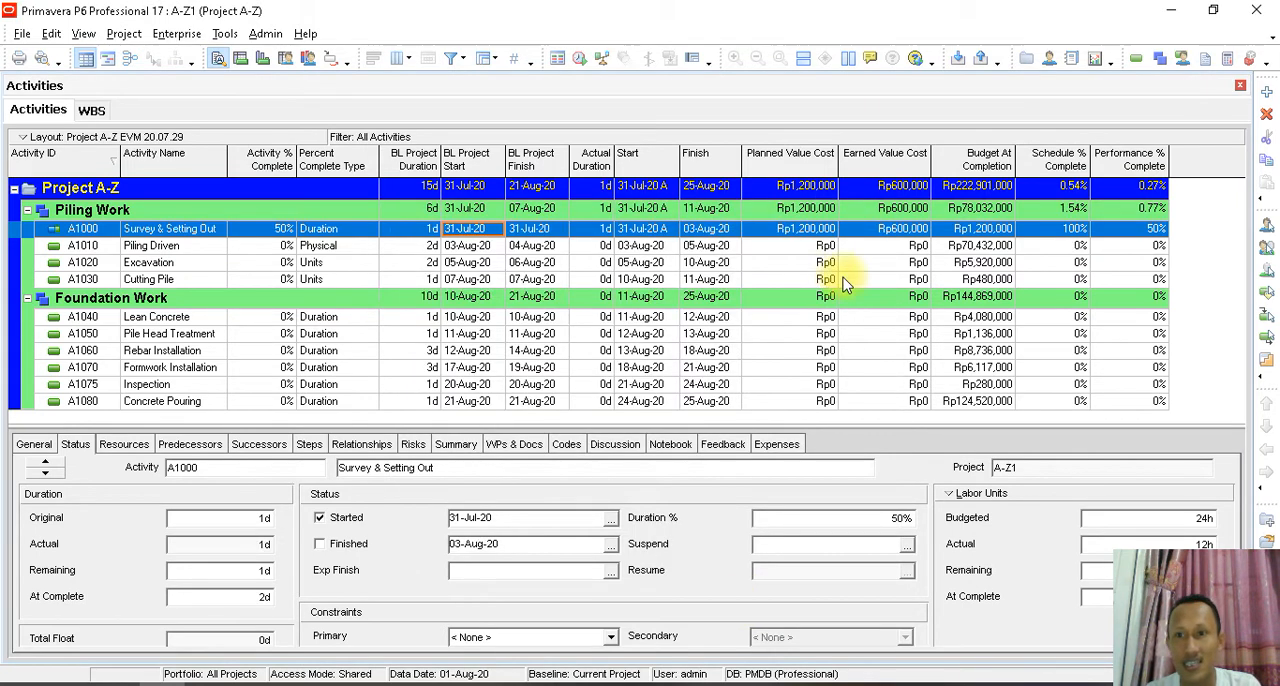
left_click(1066, 231)
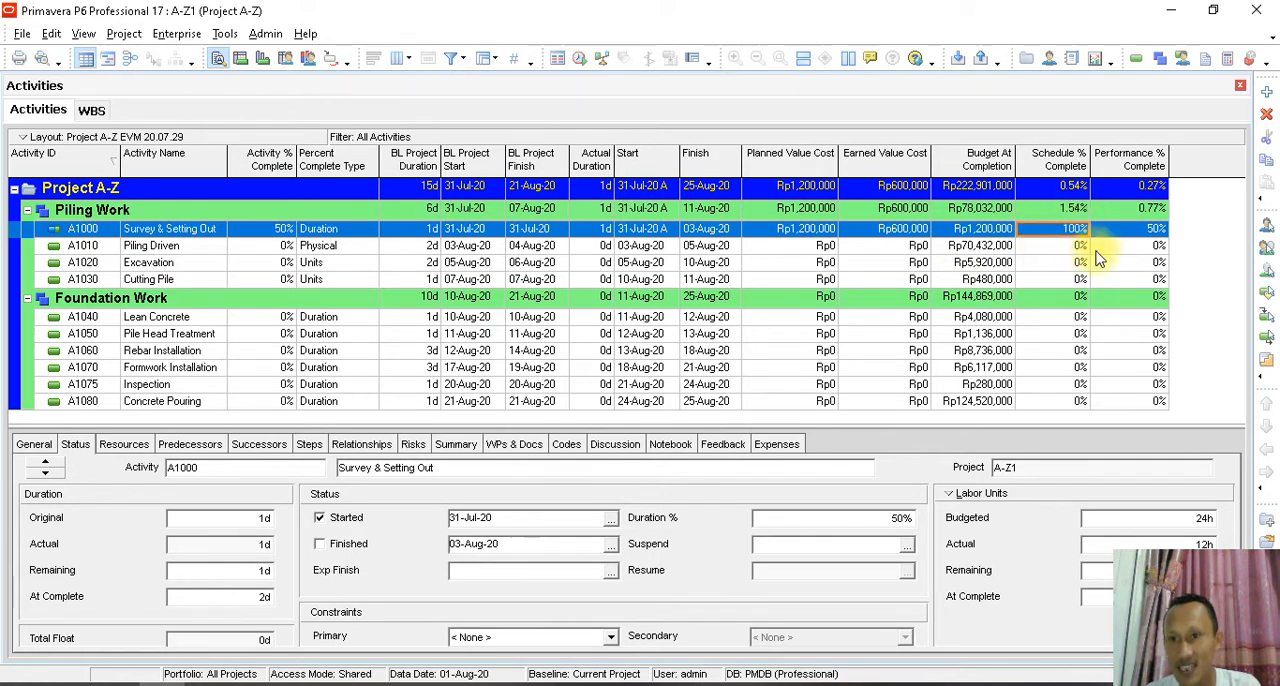
left_click(1128, 231)
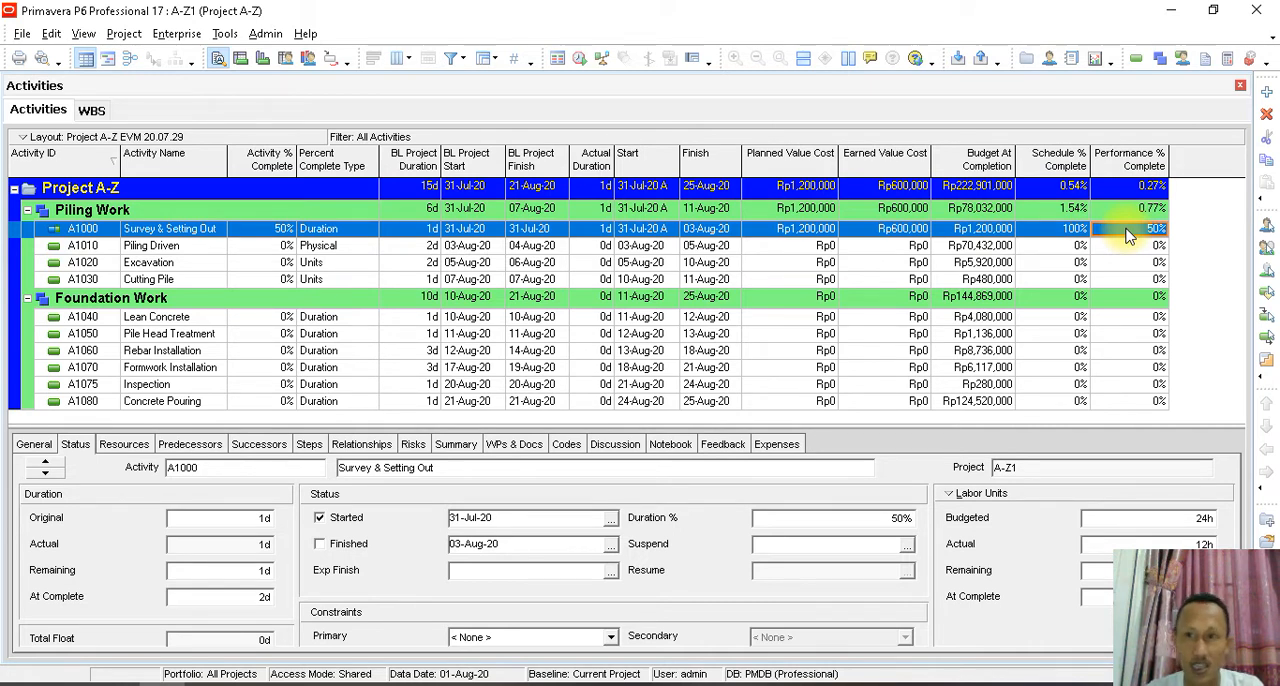
- Set the Survey & Setting Out activity's Duration % to 100% and check its Earned Value Cost
left_click(829, 517)
double_click(805, 517)
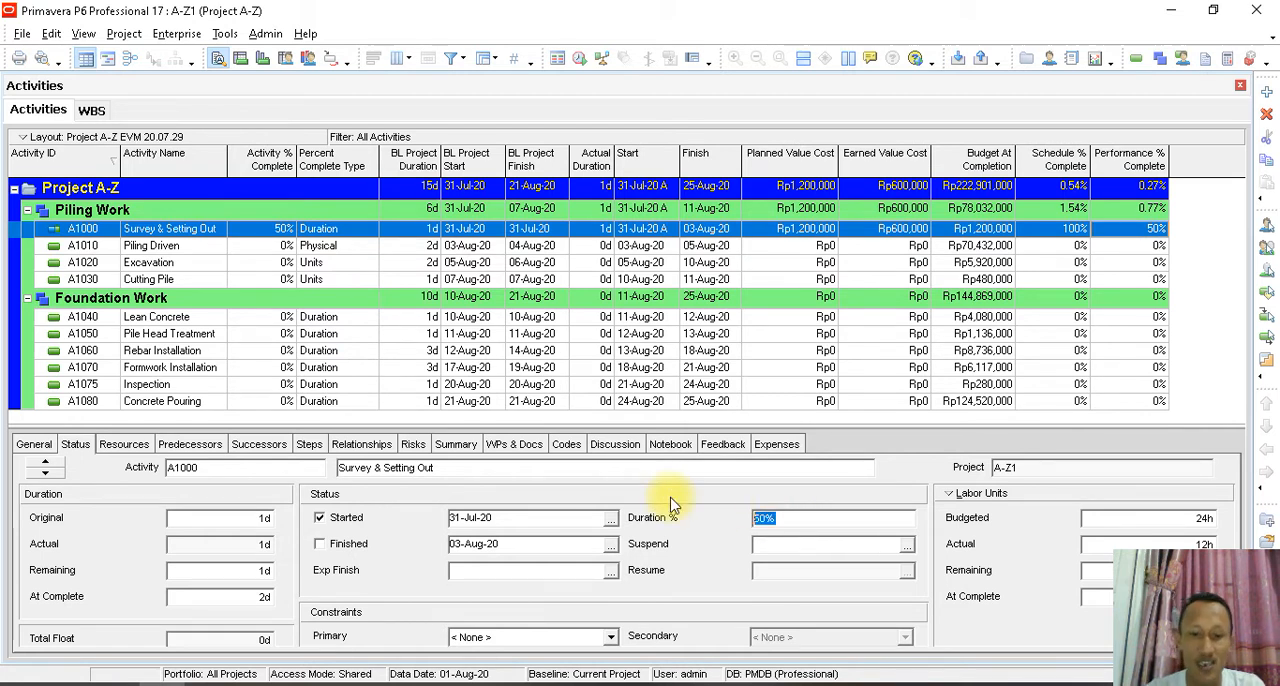
left_click(670, 491)
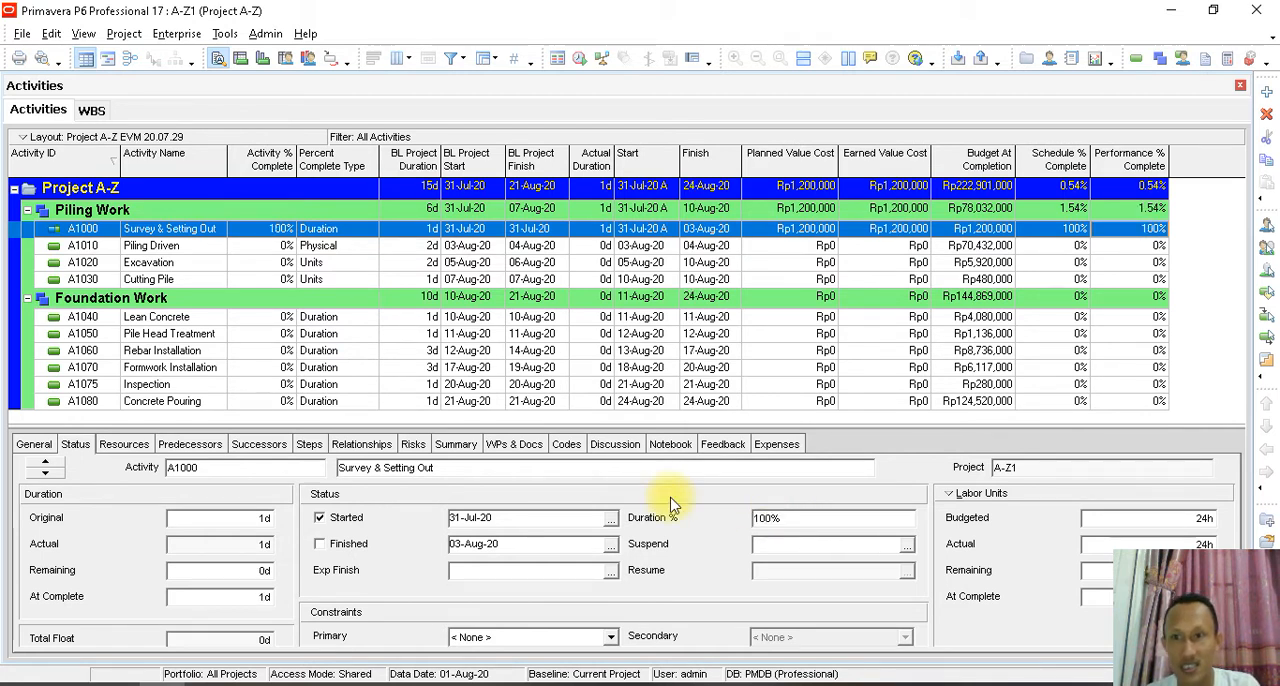
left_click(884, 232)
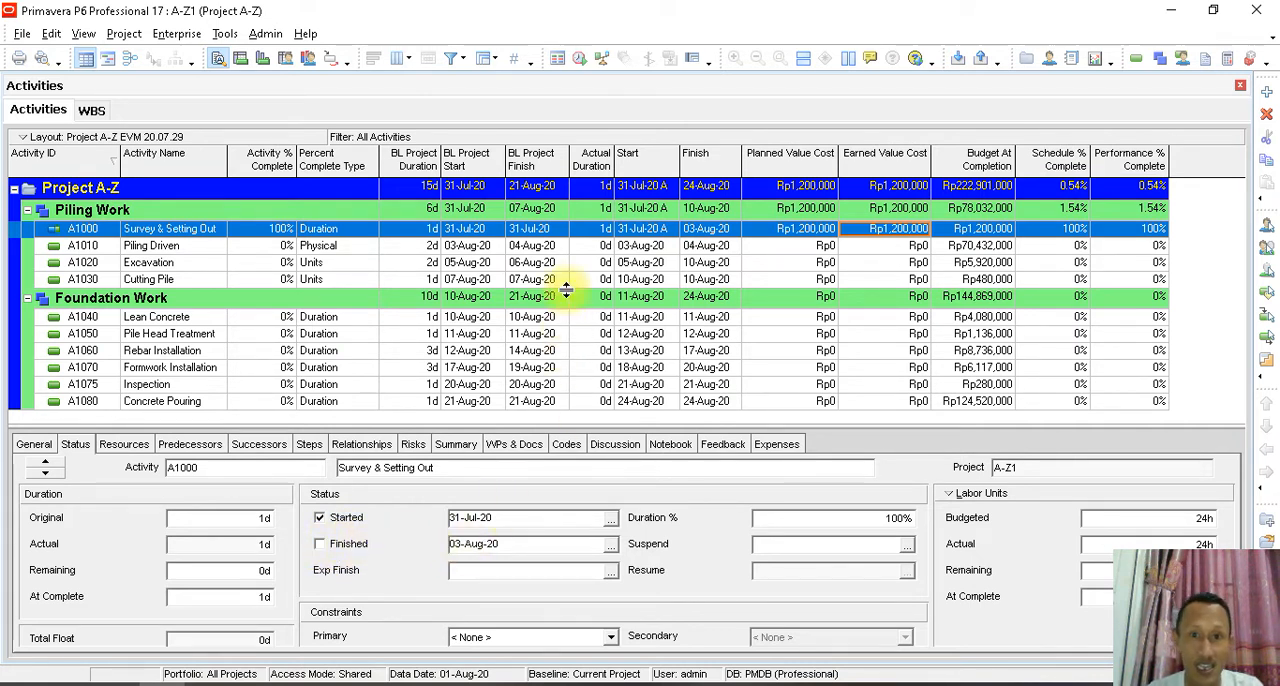
- Compare Survey & Setting Out's finish date with its baseline finish and try to change the finish date to 31-Jul-20
left_click(705, 232)
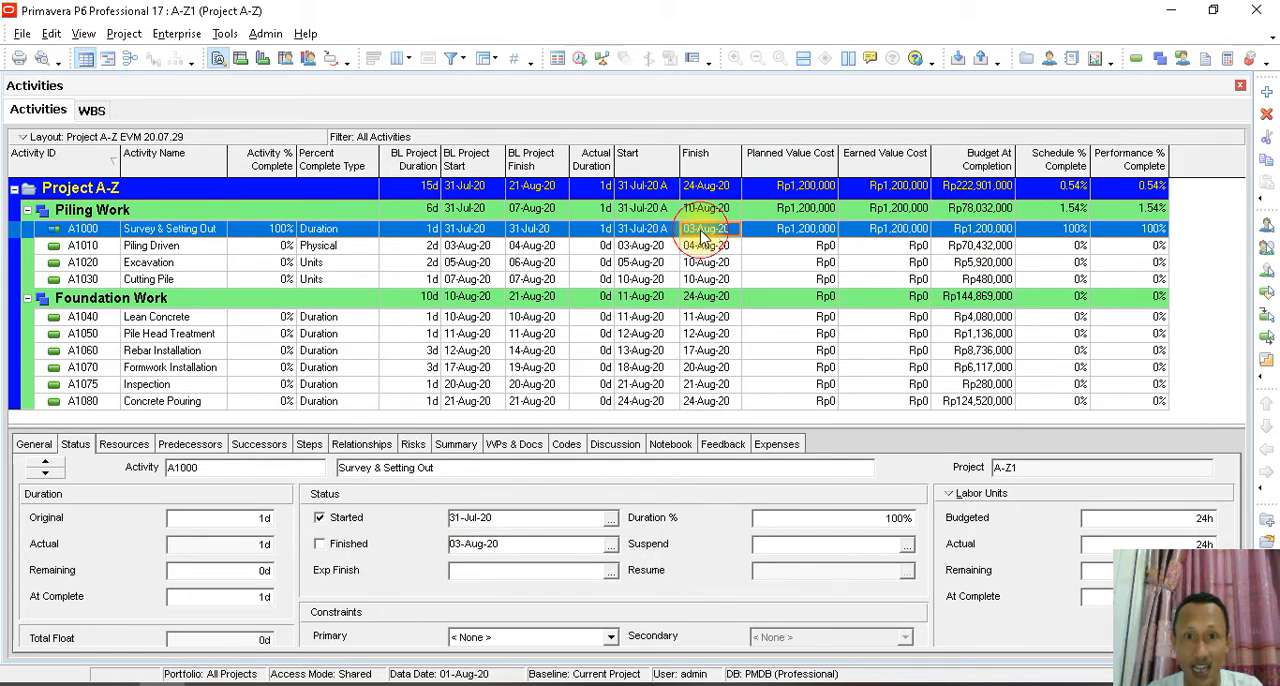
left_click(538, 232)
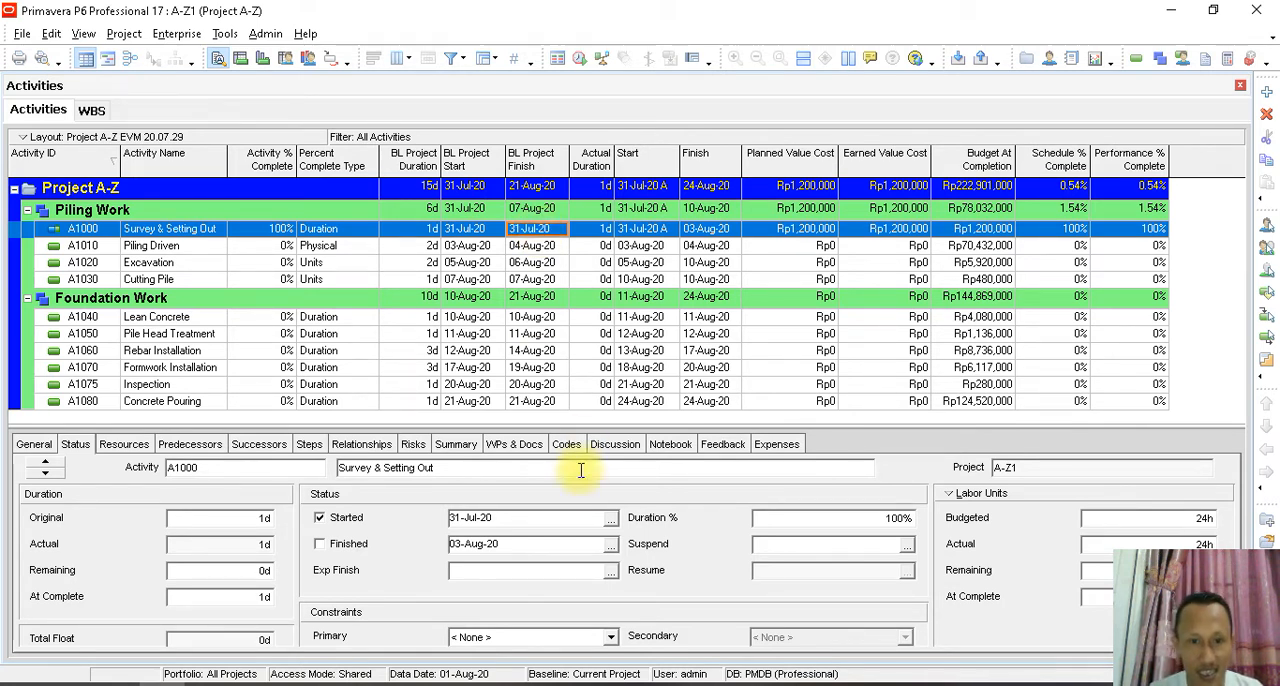
left_click(610, 546)
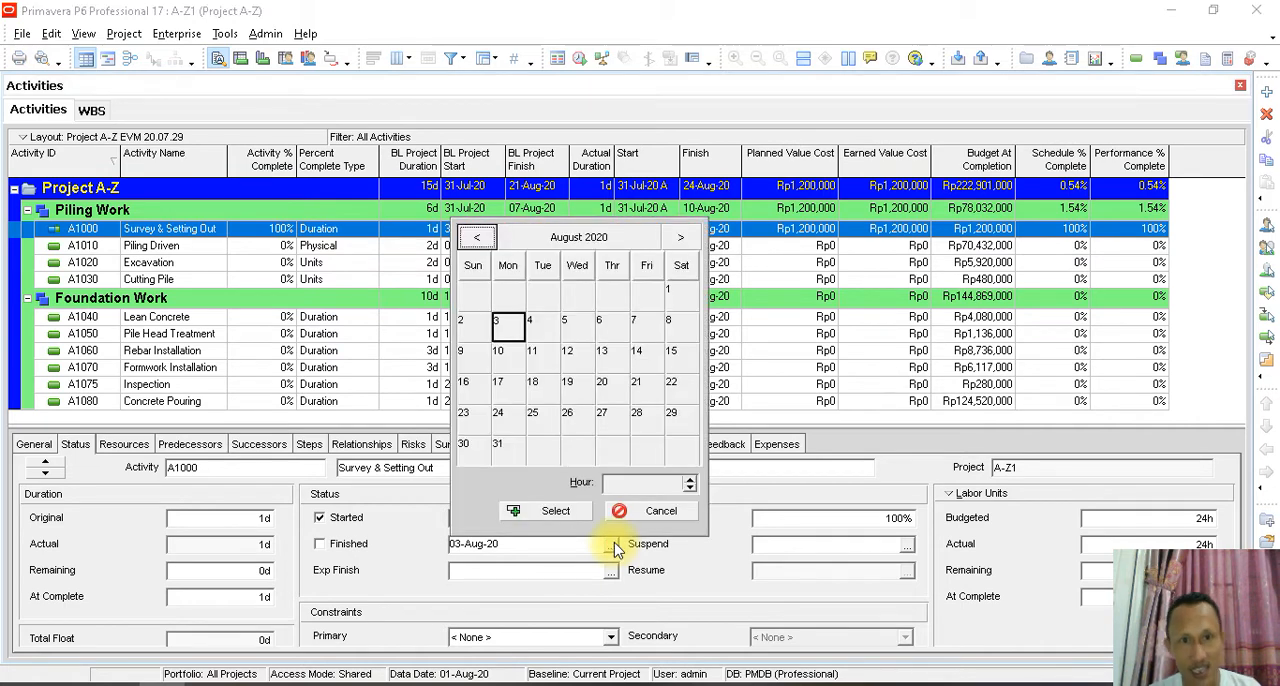
left_click(476, 237)
left_click(646, 425)
left_click(556, 511)
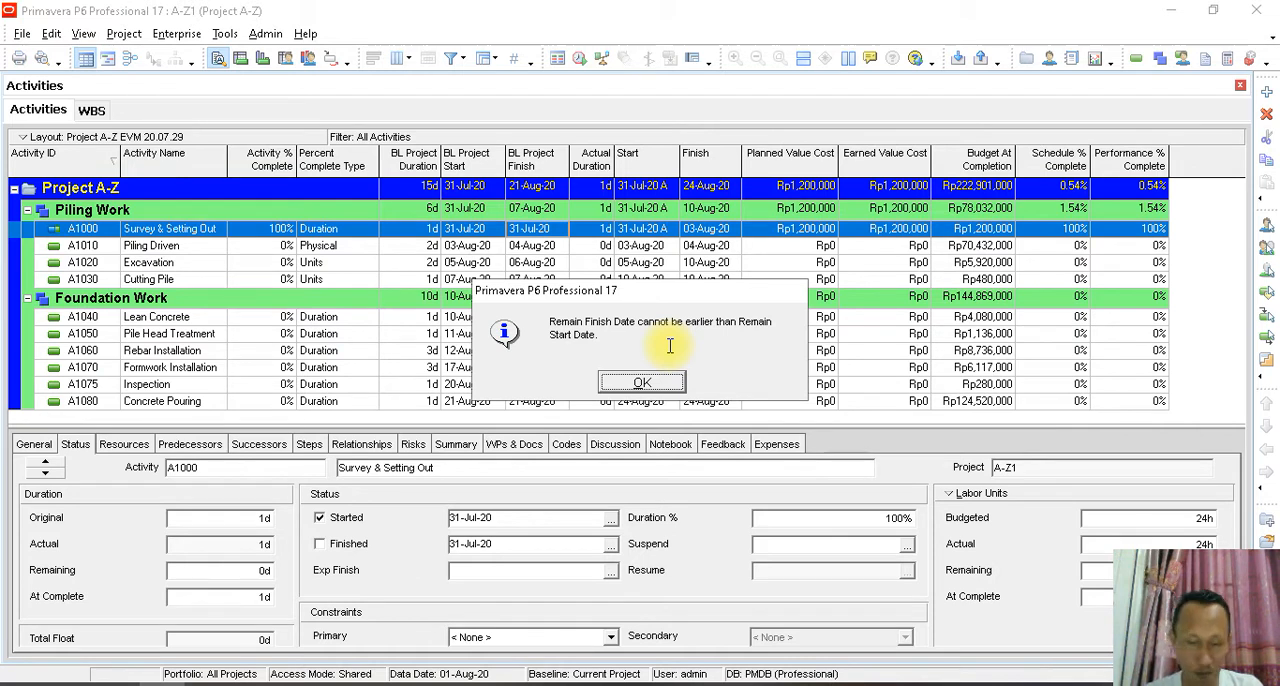
left_click(648, 382)
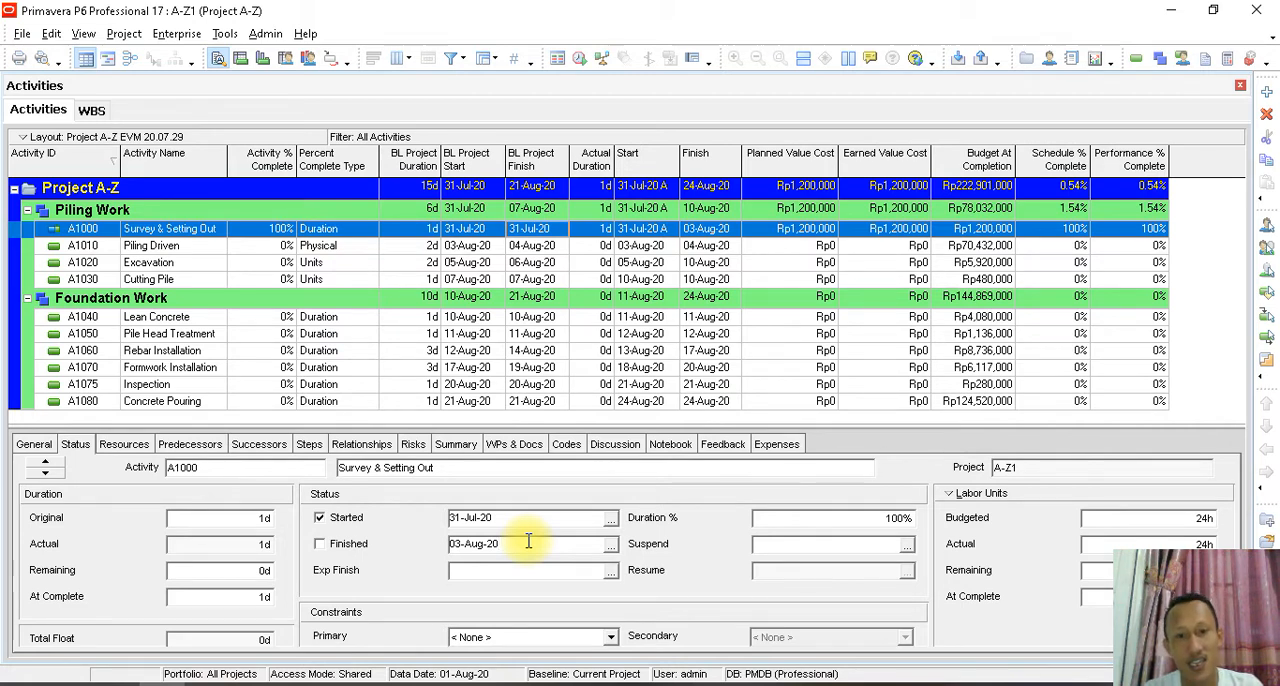
- Set the current data date back to 31-Jul-20 and reschedule the project
left_click(224, 33)
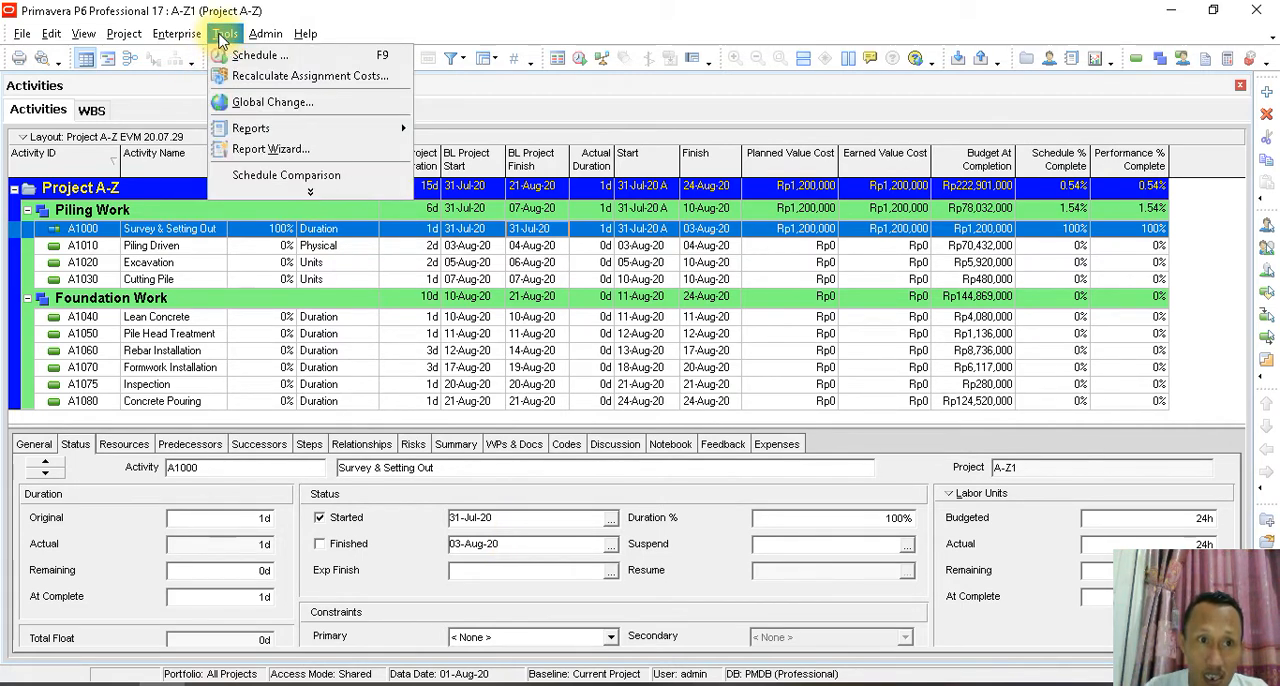
left_click(250, 56)
left_click_drag(745, 212, 612, 159)
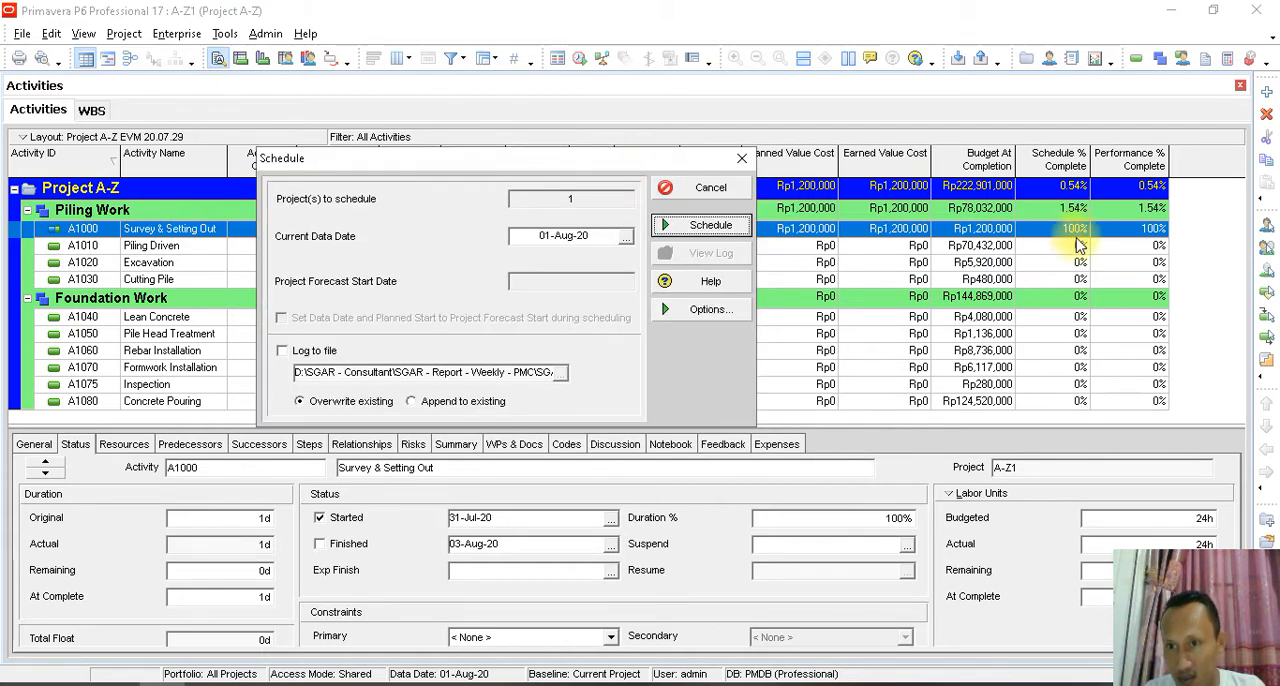
left_click(625, 236)
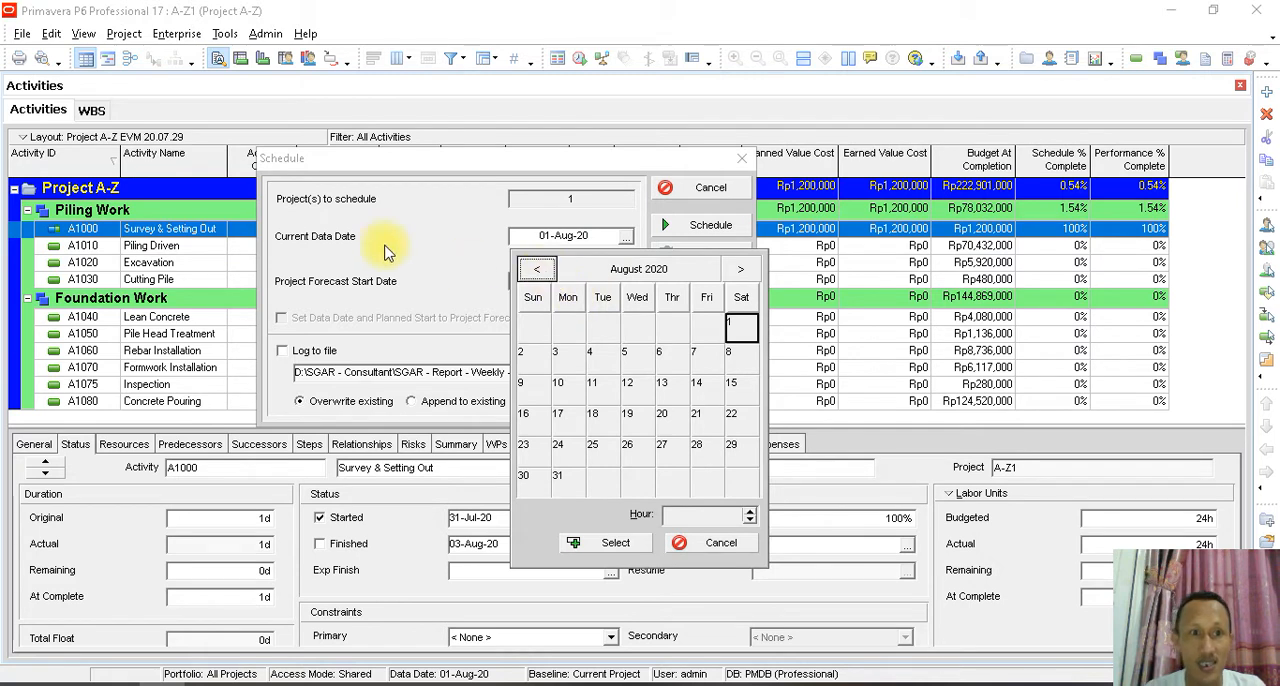
left_click(537, 270)
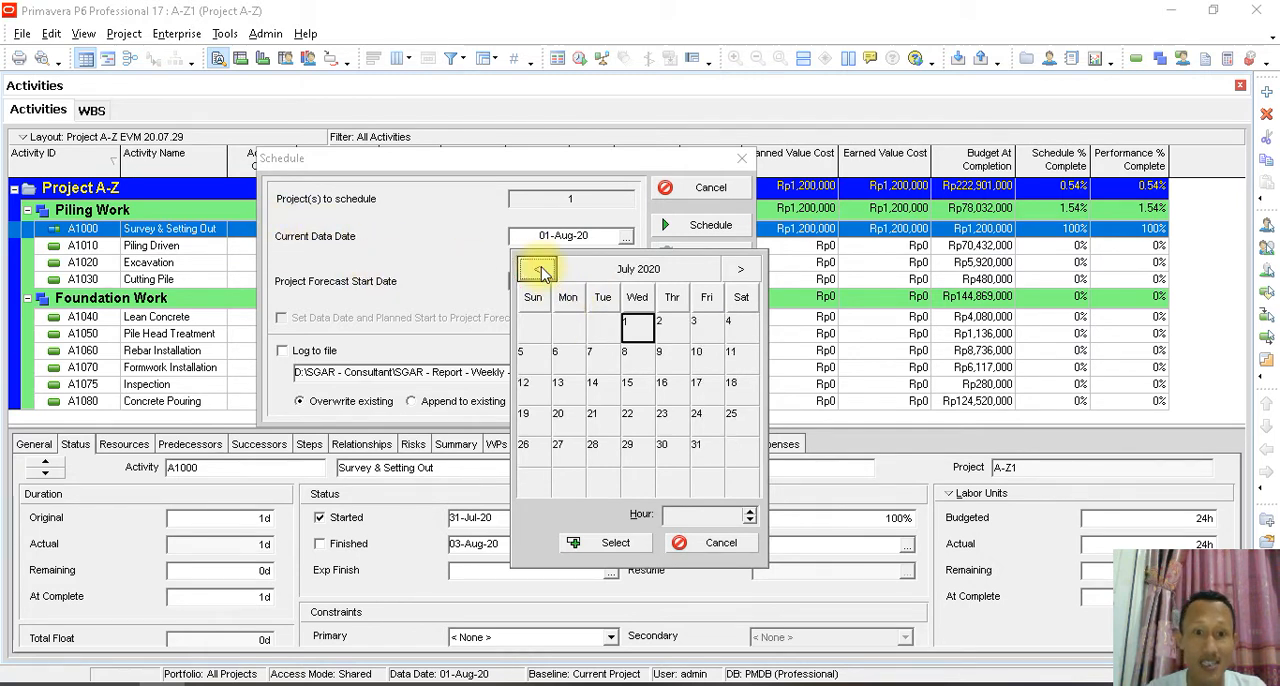
left_click(712, 449)
left_click(617, 543)
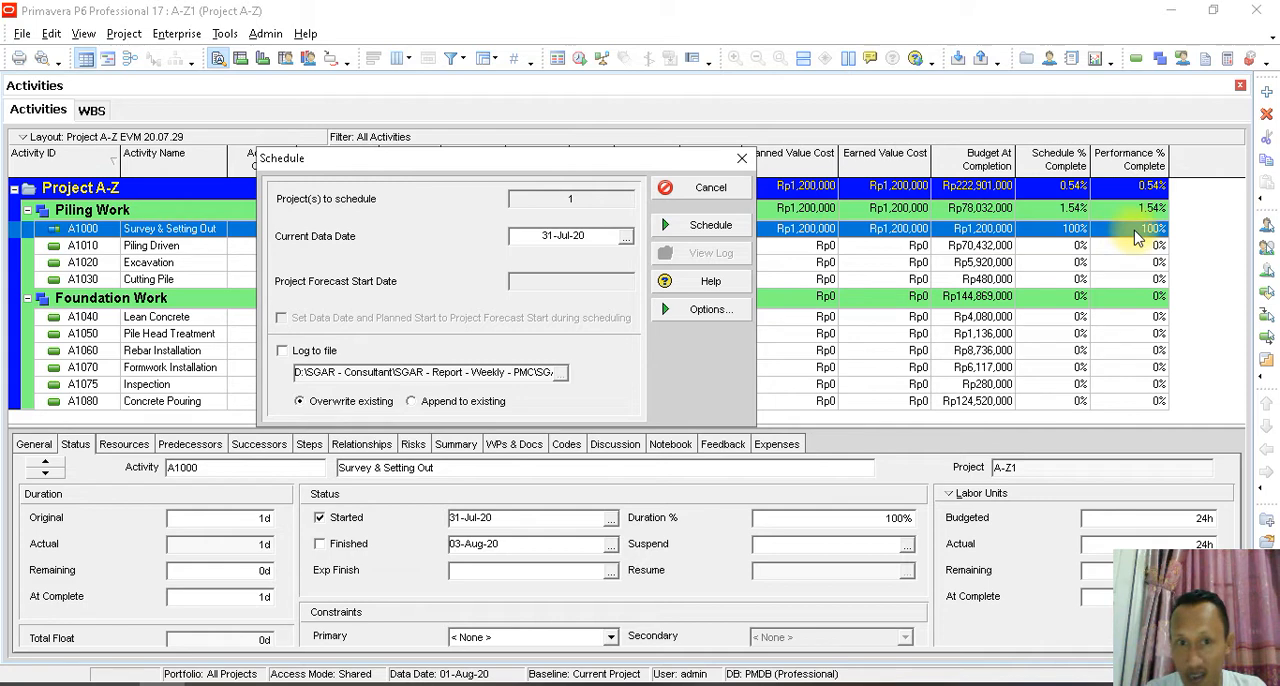
left_click(739, 231)
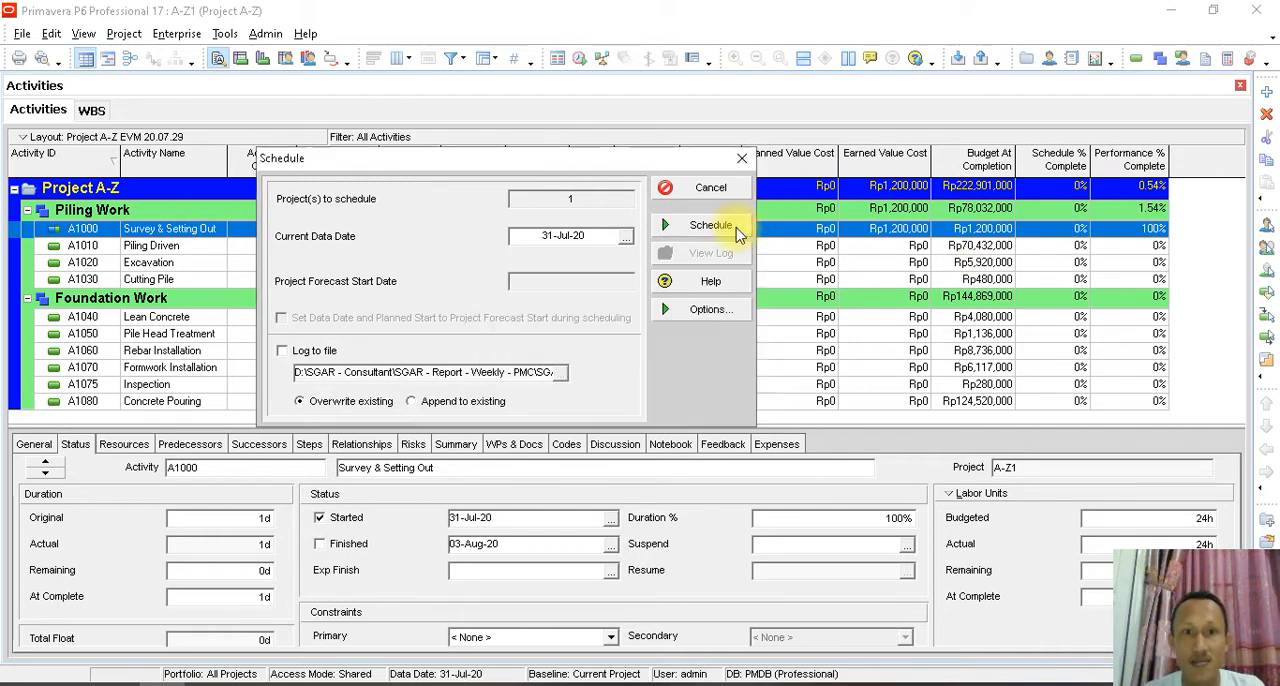
- Check the Survey & Setting Out activity's Performance % Complete, resource assignments and baseline finish date
left_click(1132, 229)
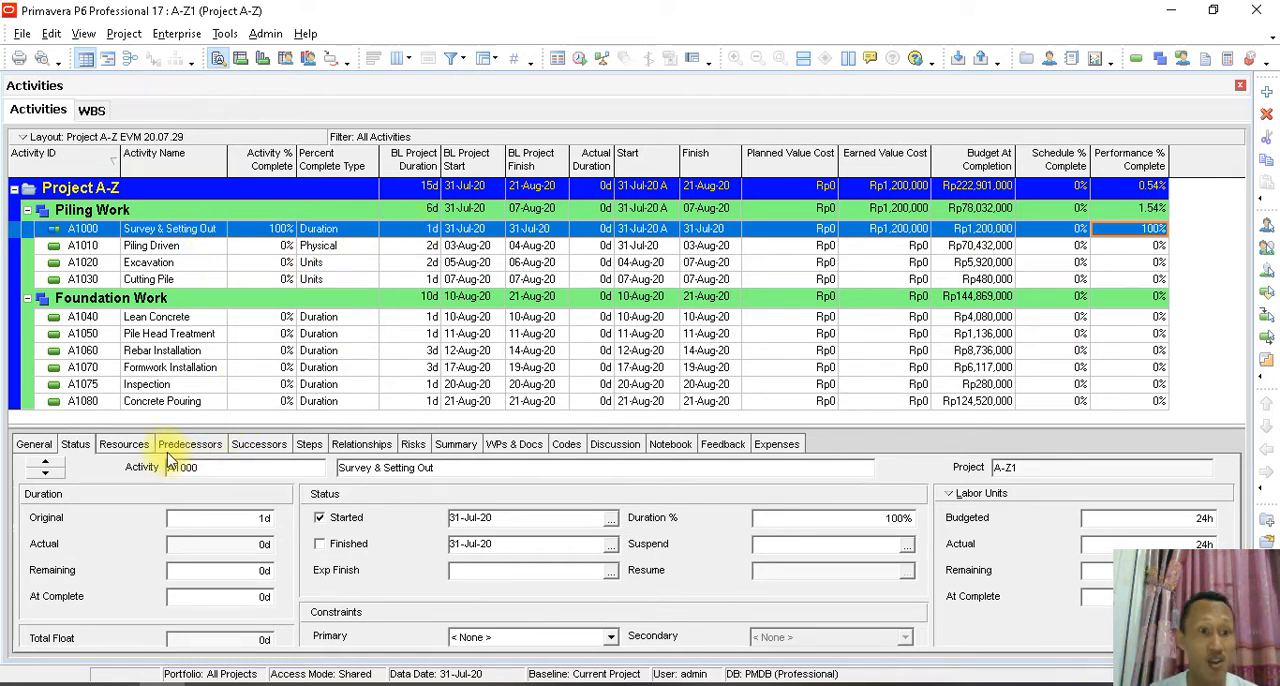
left_click(124, 444)
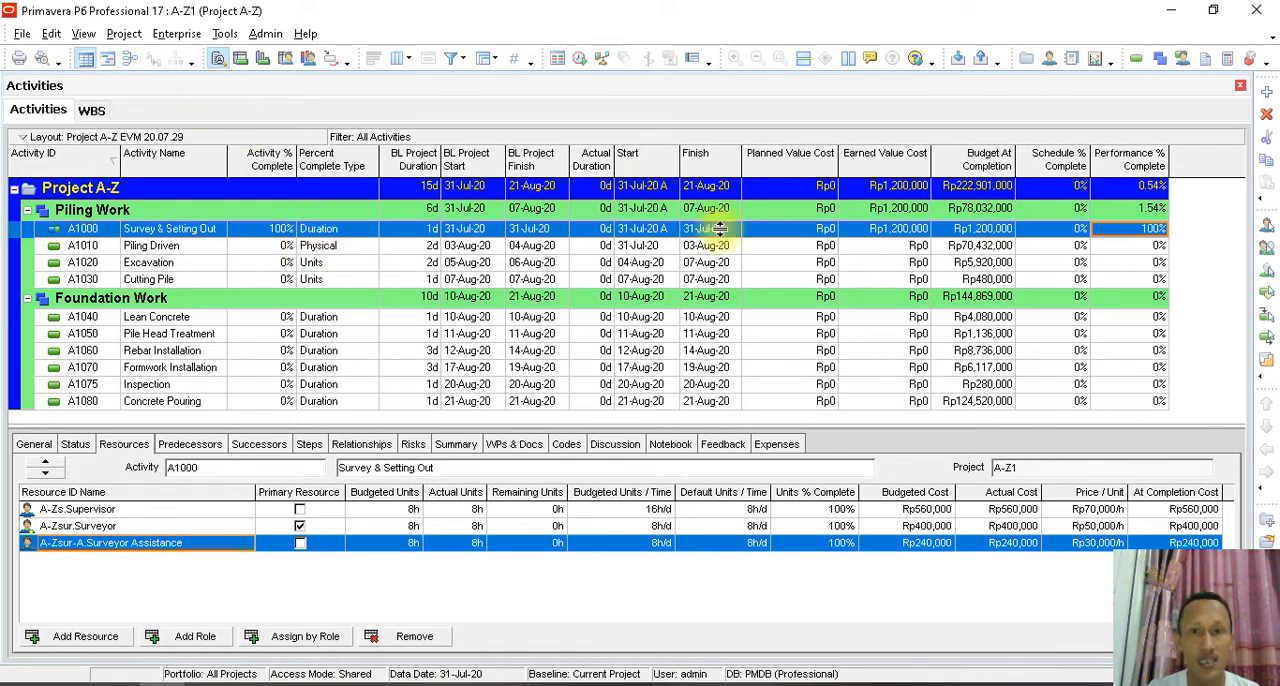
left_click(553, 230)
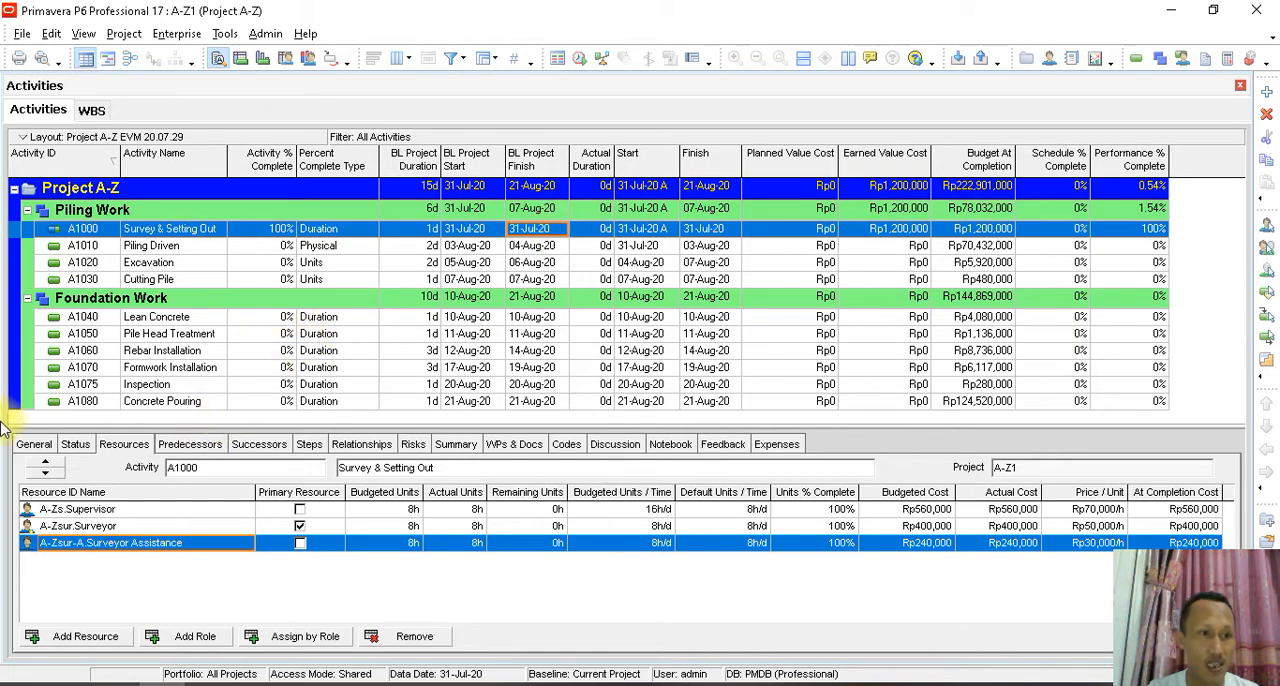
- Mark the Survey & Setting Out activity as finished on 31-Jul-20 and reschedule the project with data date 01-Aug-20
left_click(75, 446)
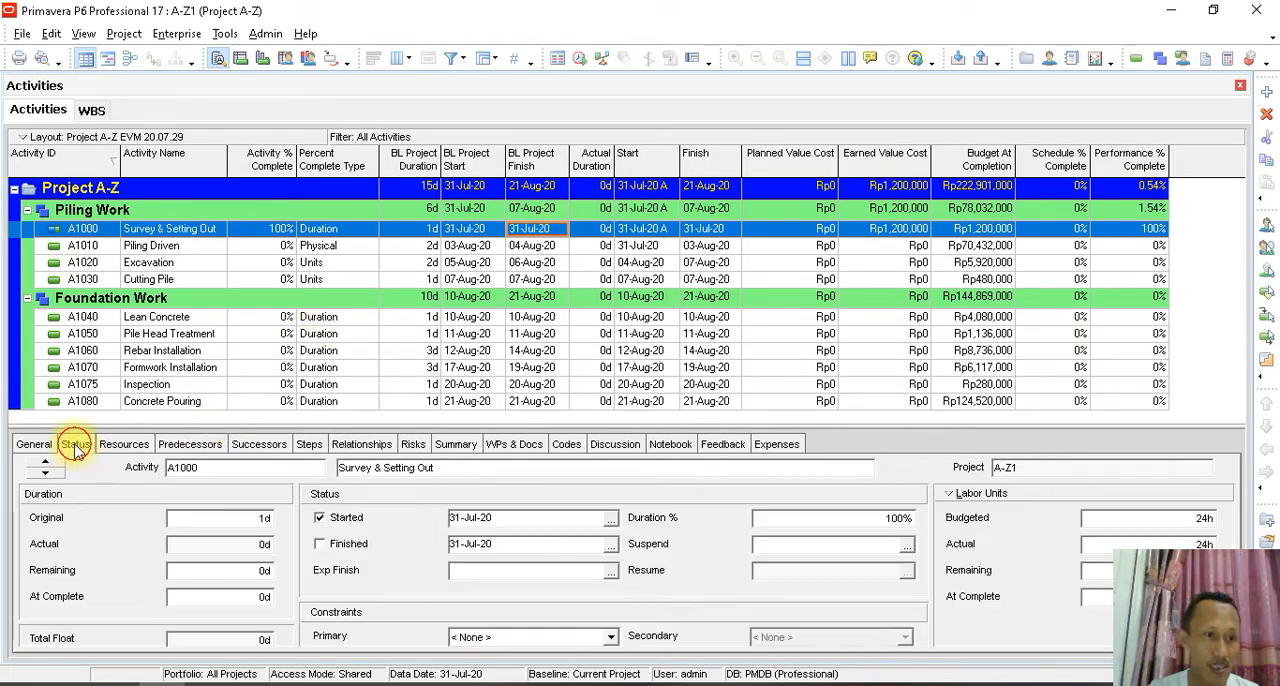
left_click(319, 544)
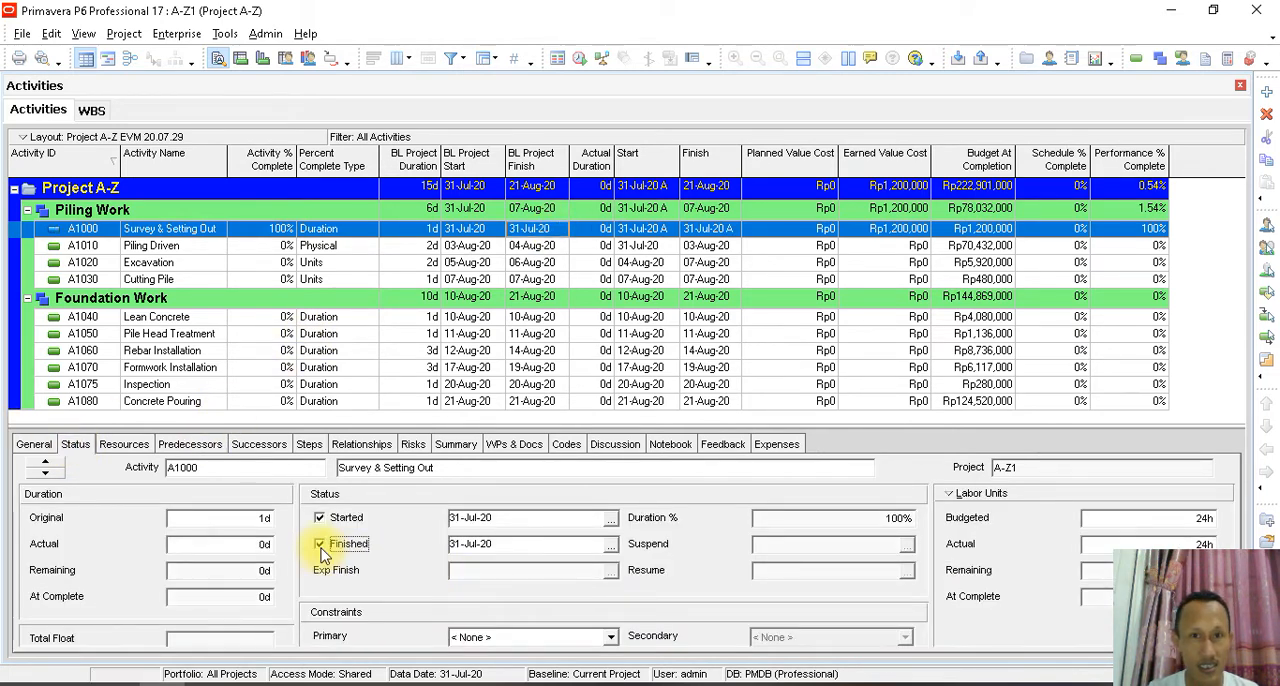
left_click(225, 33)
left_click(250, 58)
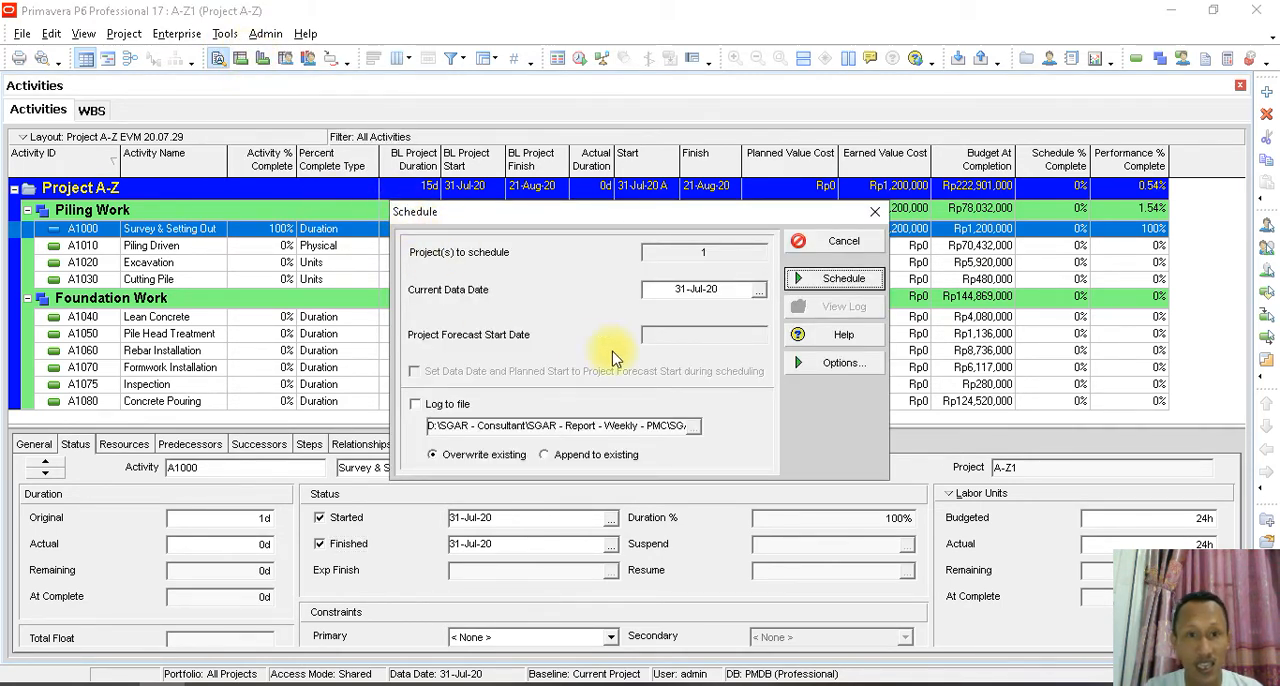
left_click(759, 290)
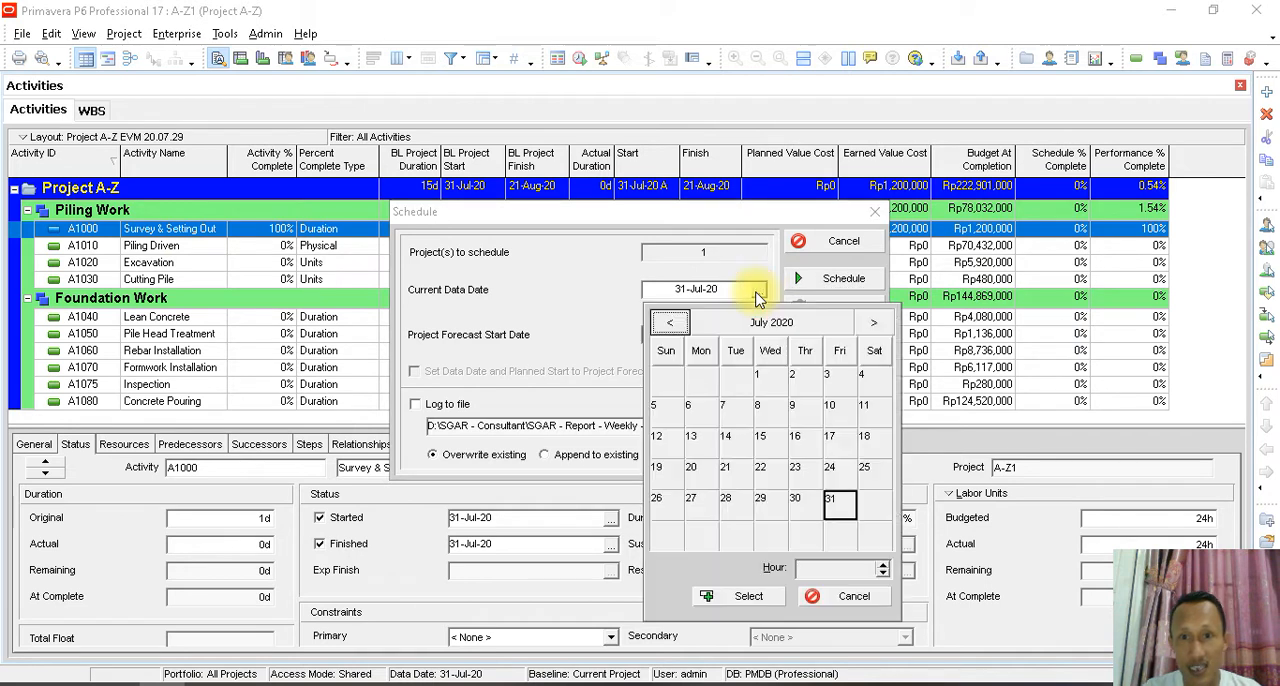
left_click(873, 322)
left_click(874, 381)
left_click(748, 595)
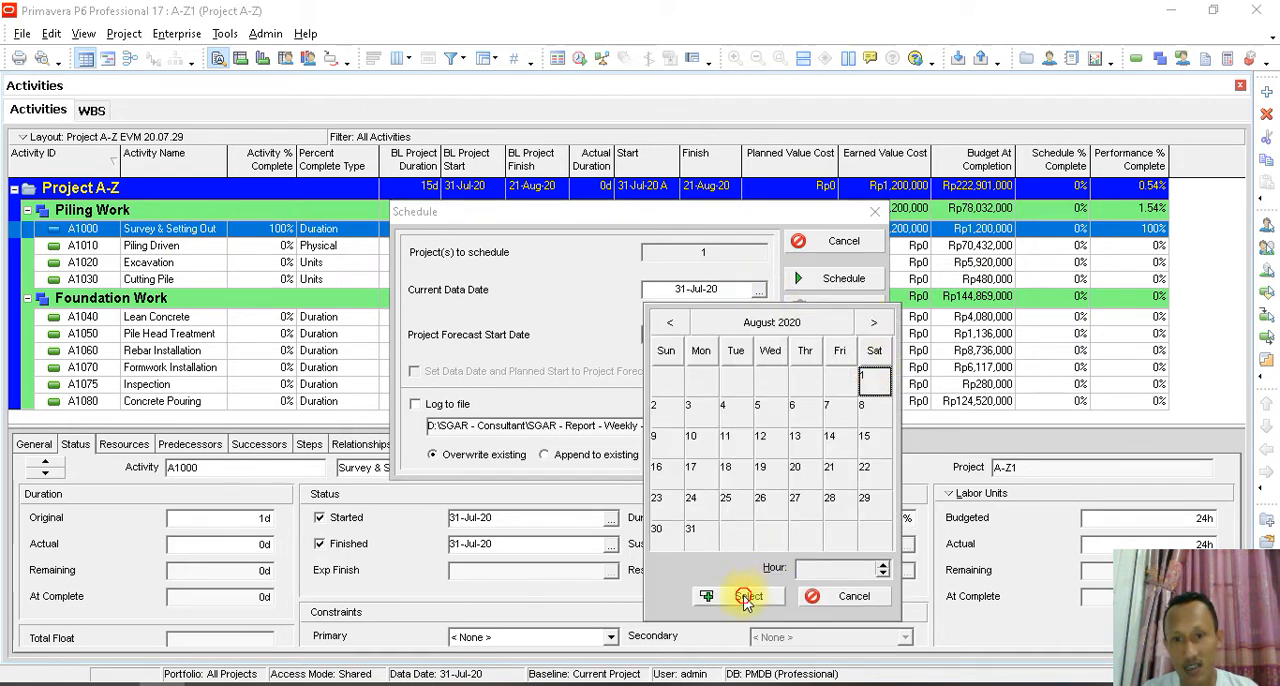
left_click(850, 280)
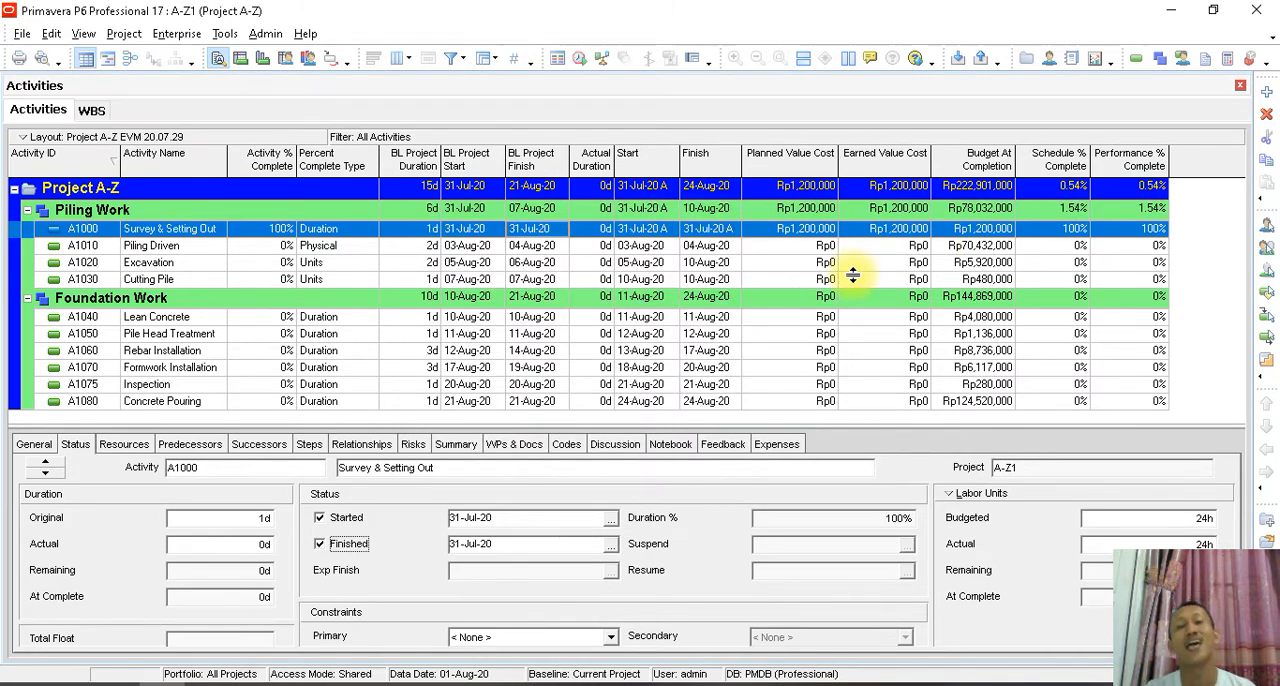
left_click(882, 229)
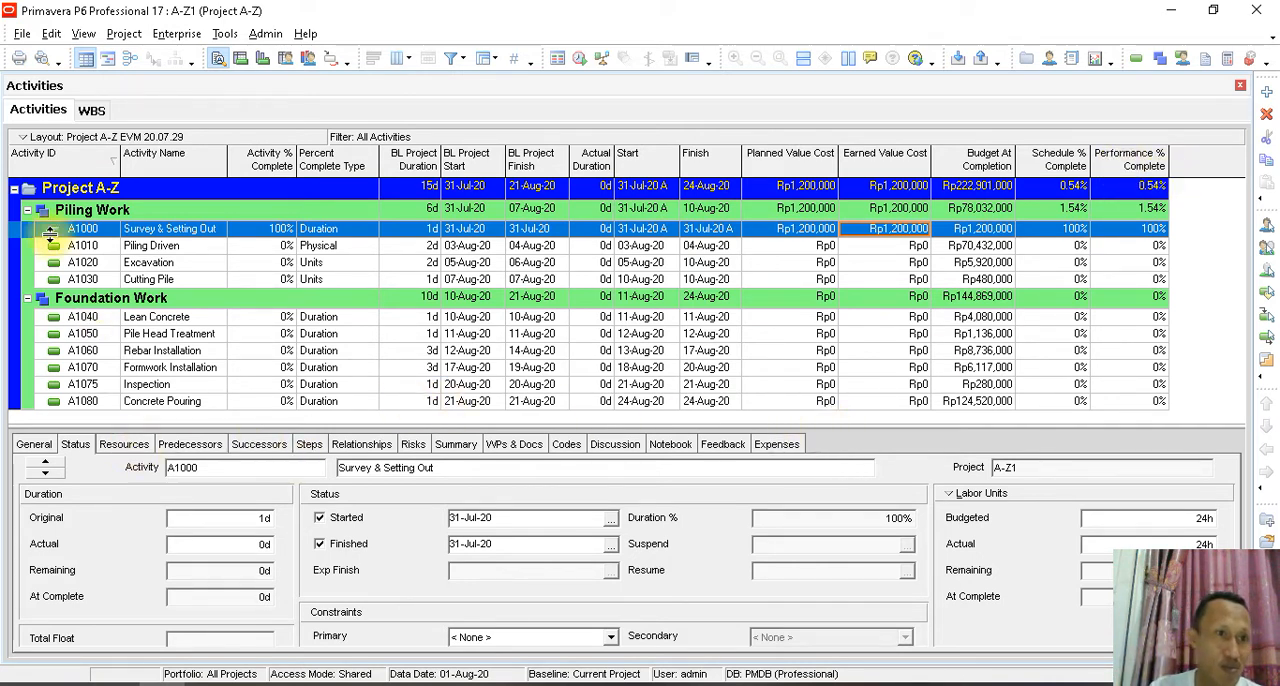
- Examine the Piling Work WBS element's technique for computing performance percent complete and its general details, and return to the activities
left_click(90, 112)
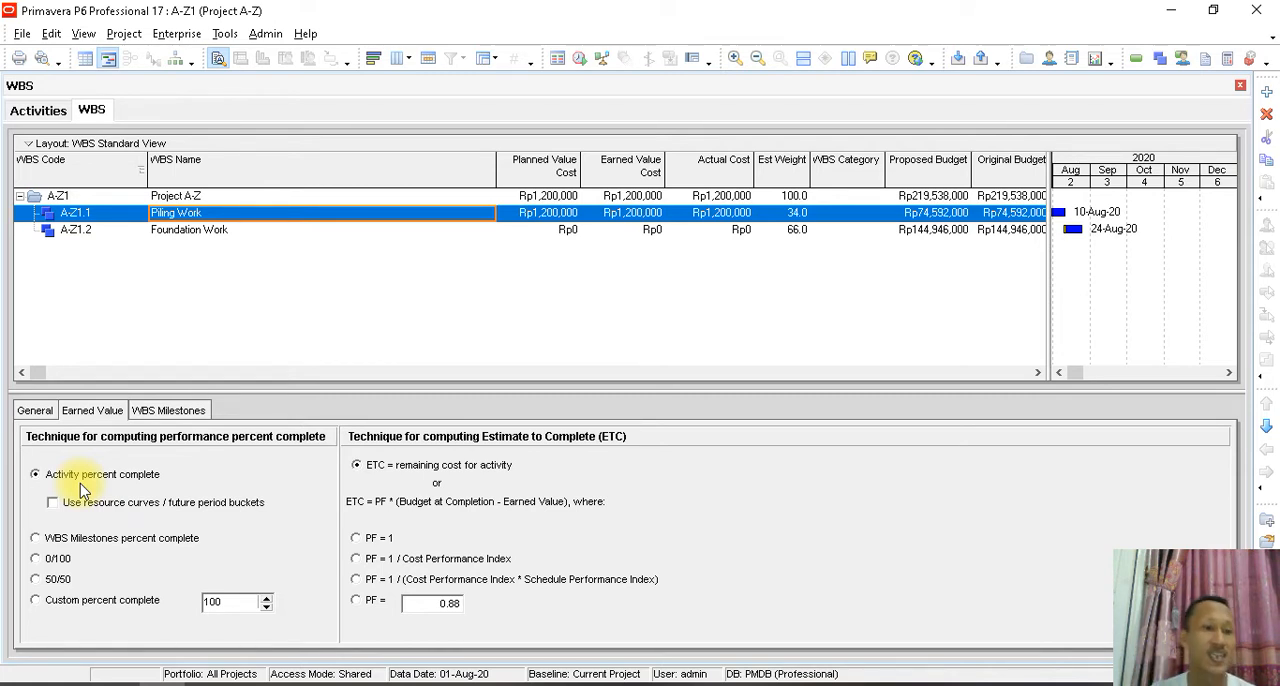
left_click(32, 410)
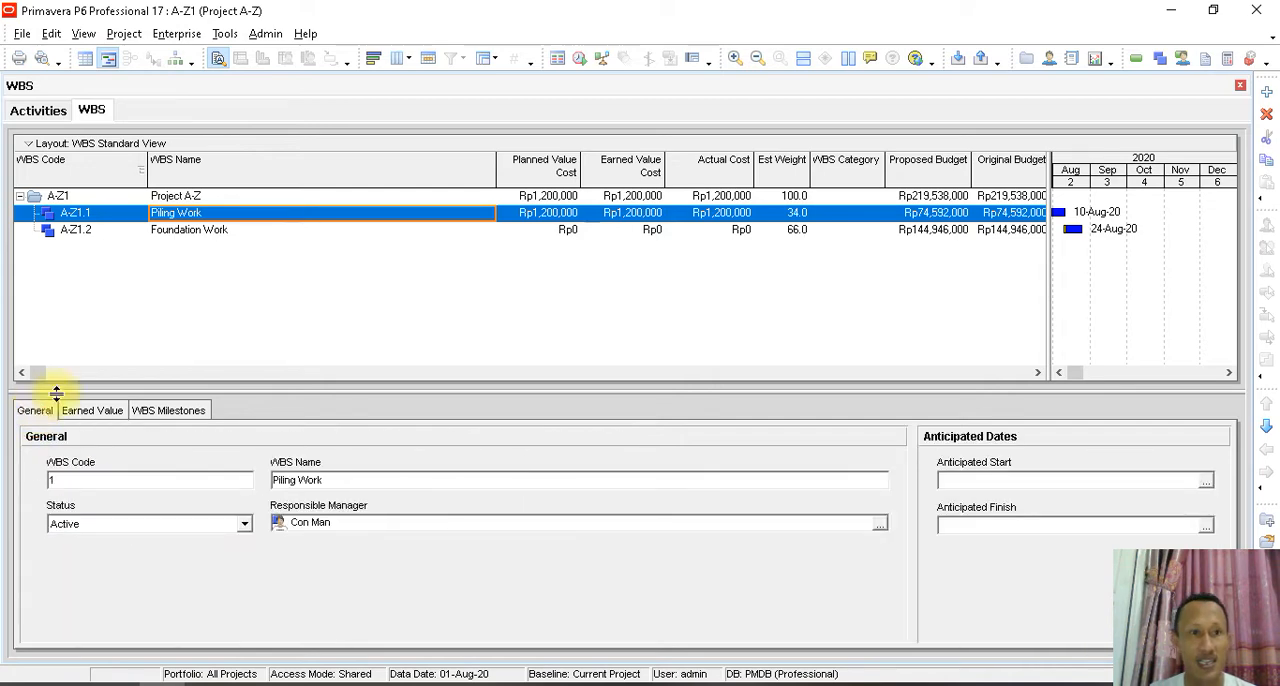
left_click(37, 110)
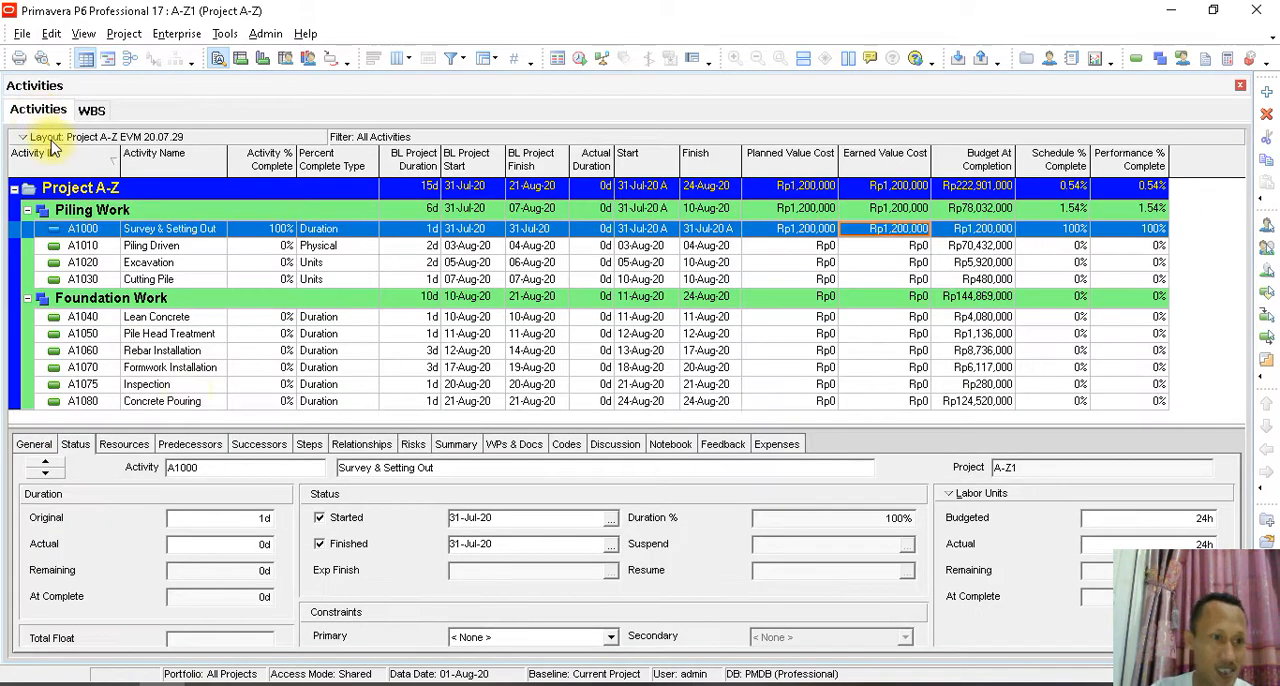
- Review the % Complete Type options for Survey & Setting Out, keeping Duration, and check its Performance % Complete
left_click(33, 444)
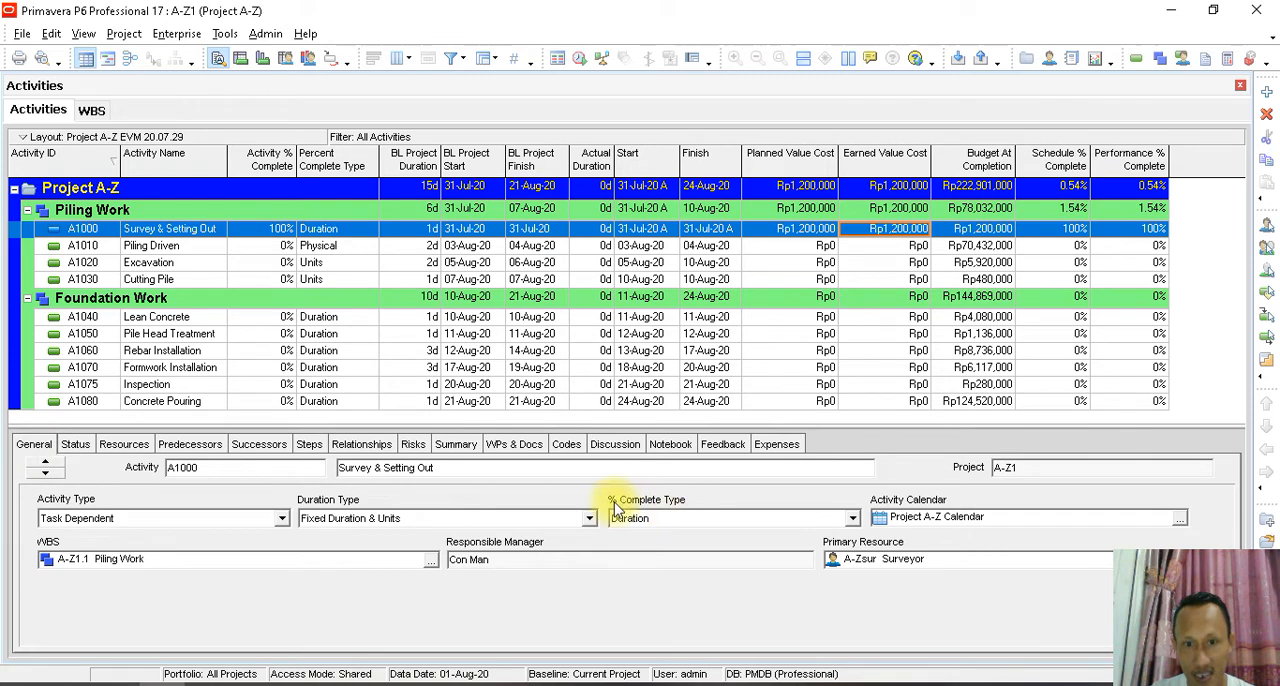
left_click(851, 518)
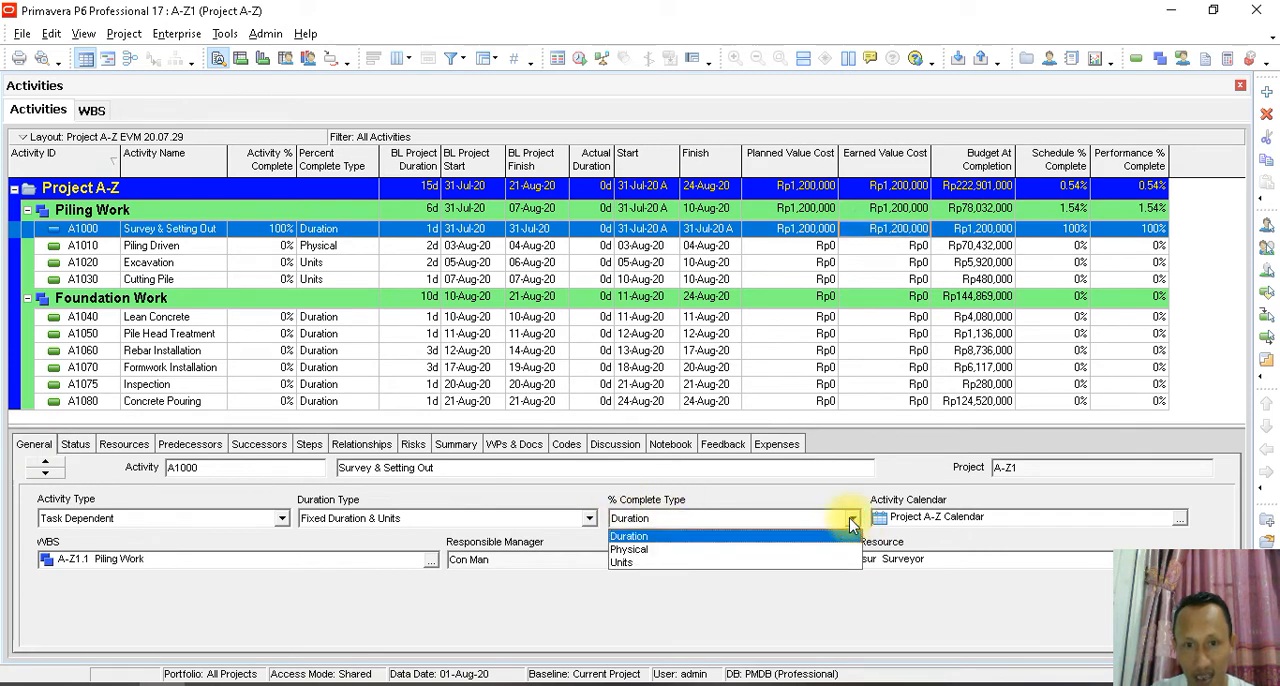
left_click(641, 537)
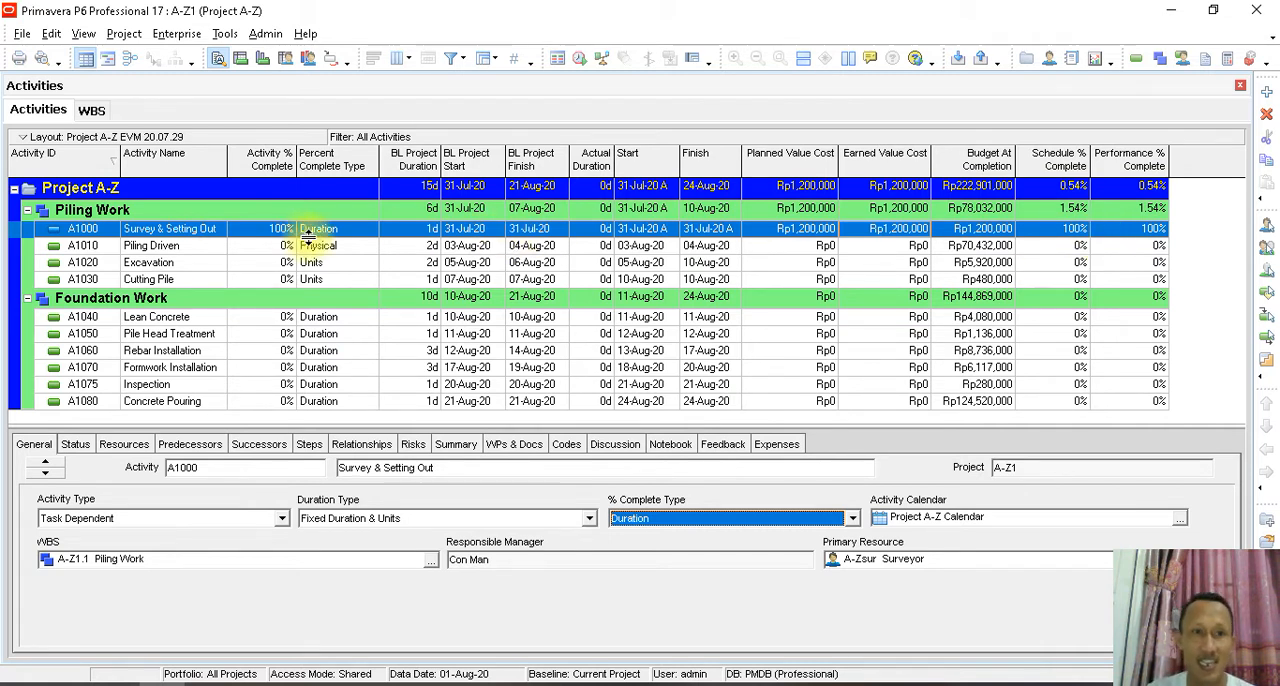
left_click(1152, 230)
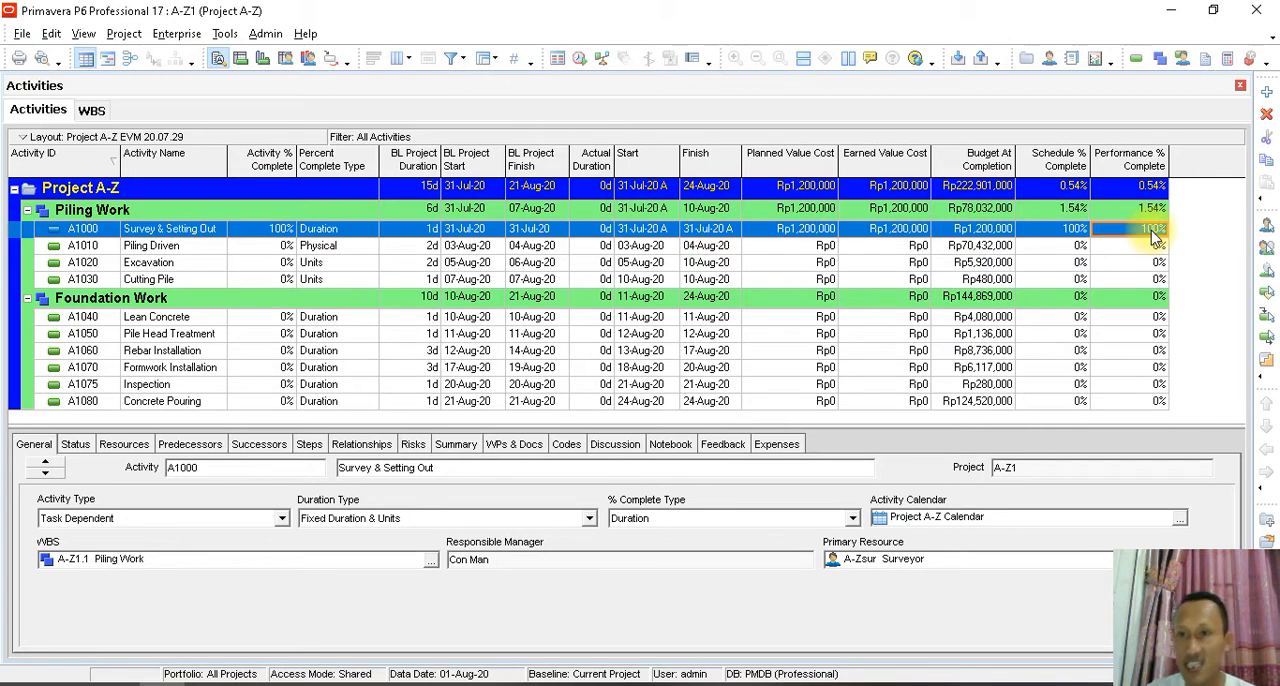
left_click(662, 522)
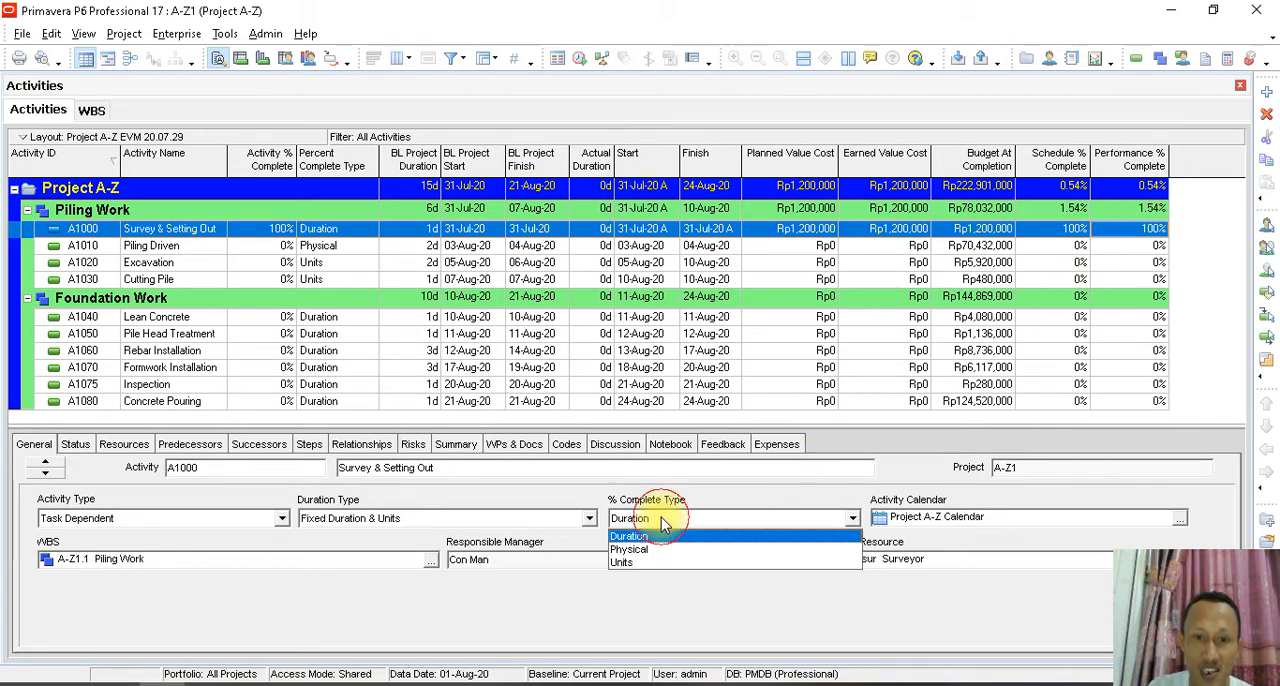
left_click(661, 518)
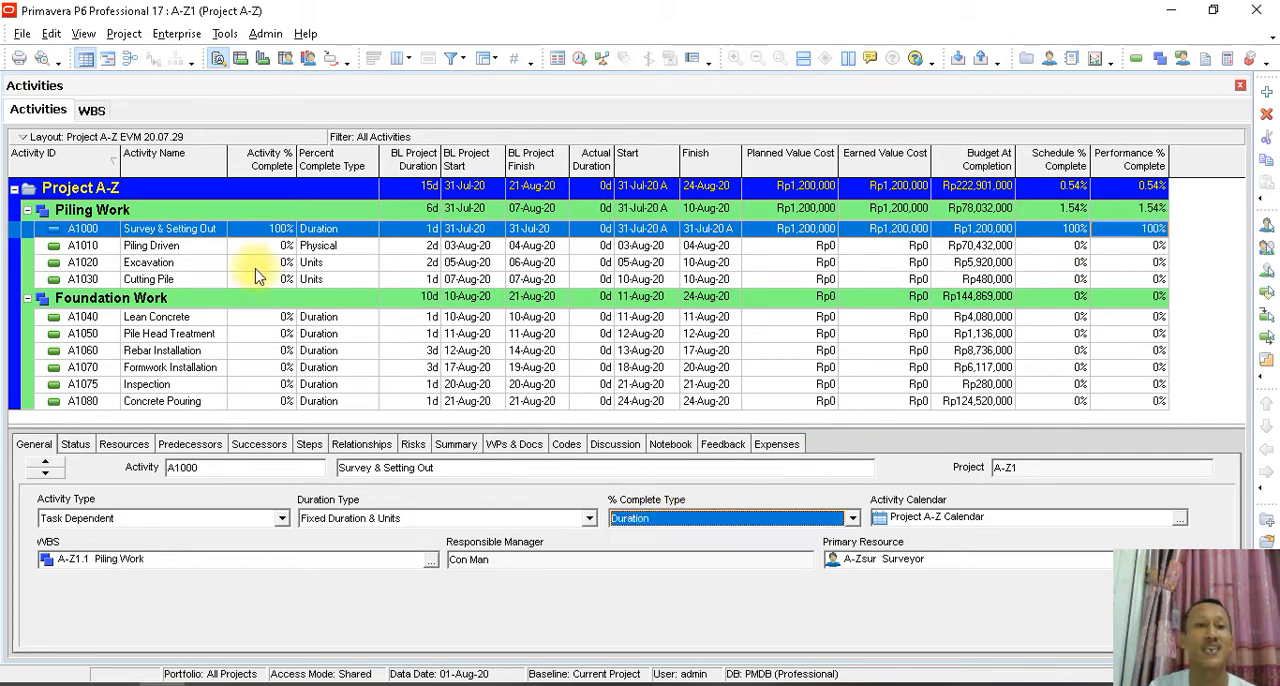
- Set the current data date to 31-Jul-20, try to reschedule the project and dismiss the application event
left_click(222, 34)
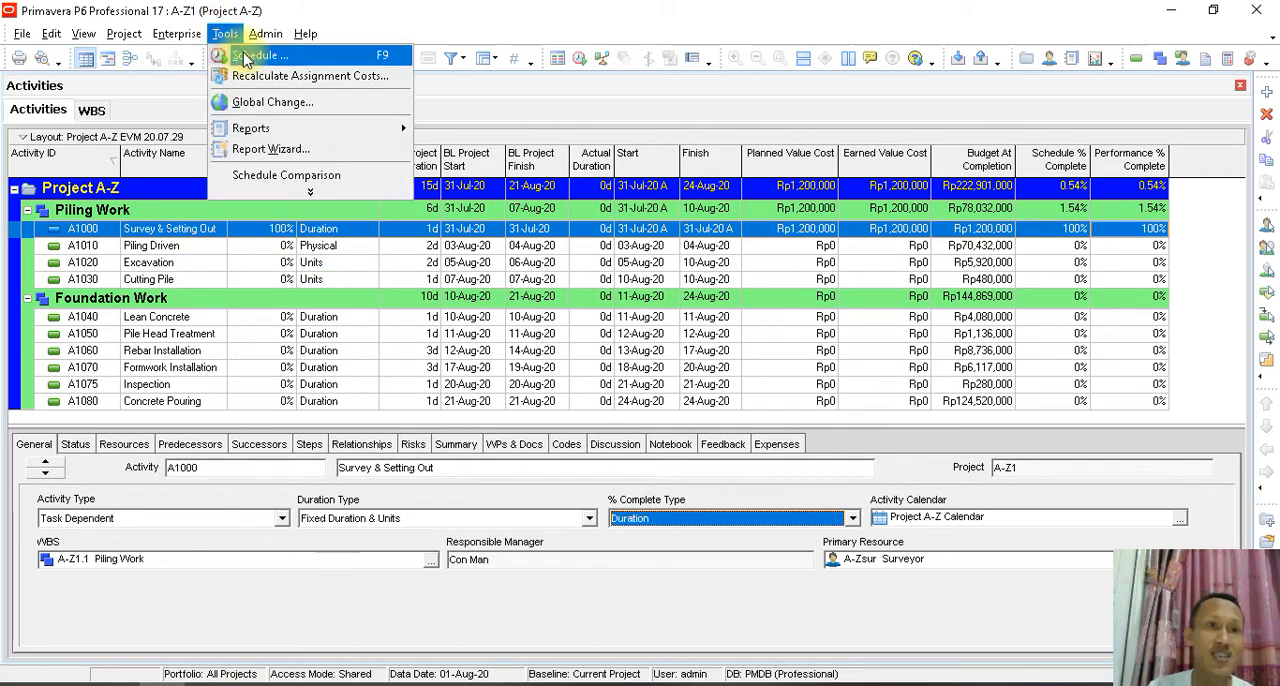
left_click(245, 52)
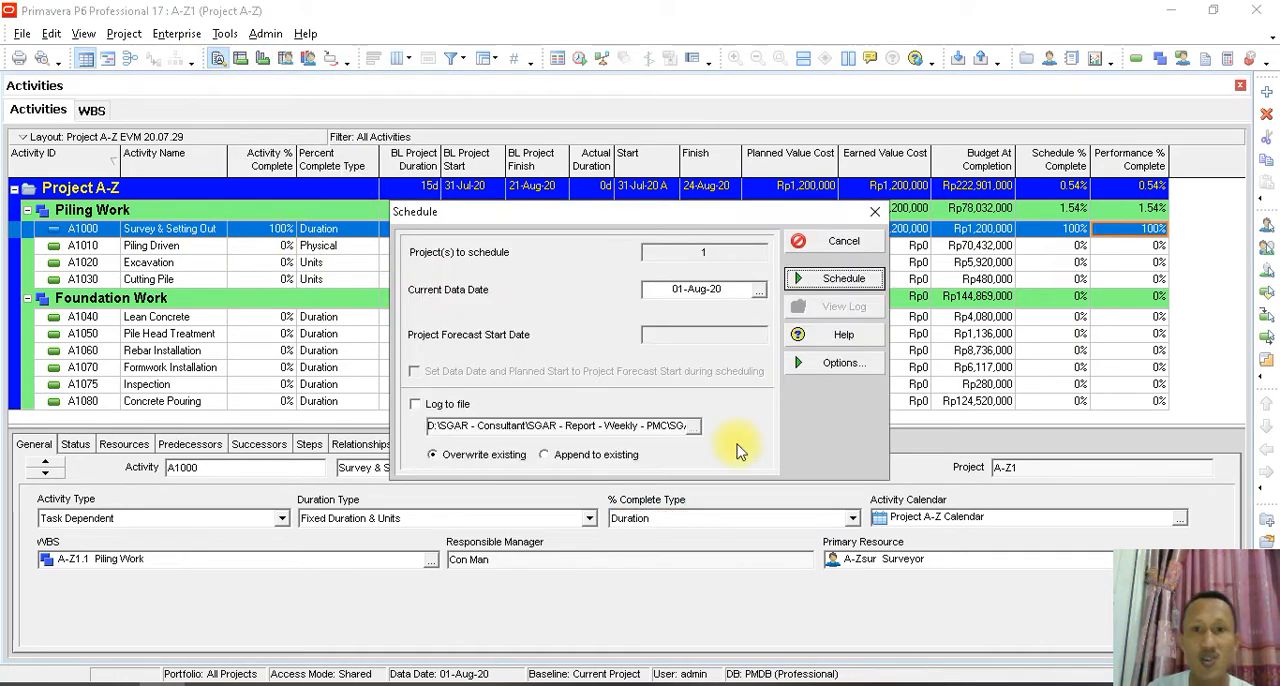
left_click(759, 289)
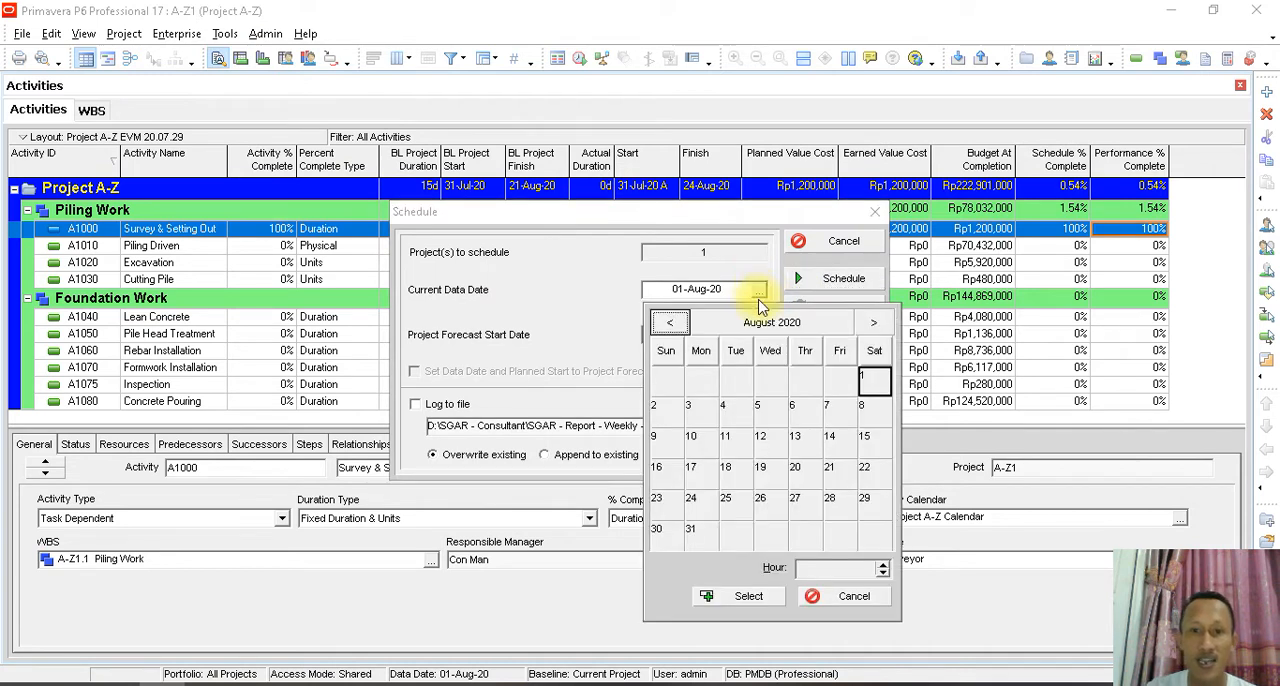
left_click(670, 322)
left_click(838, 502)
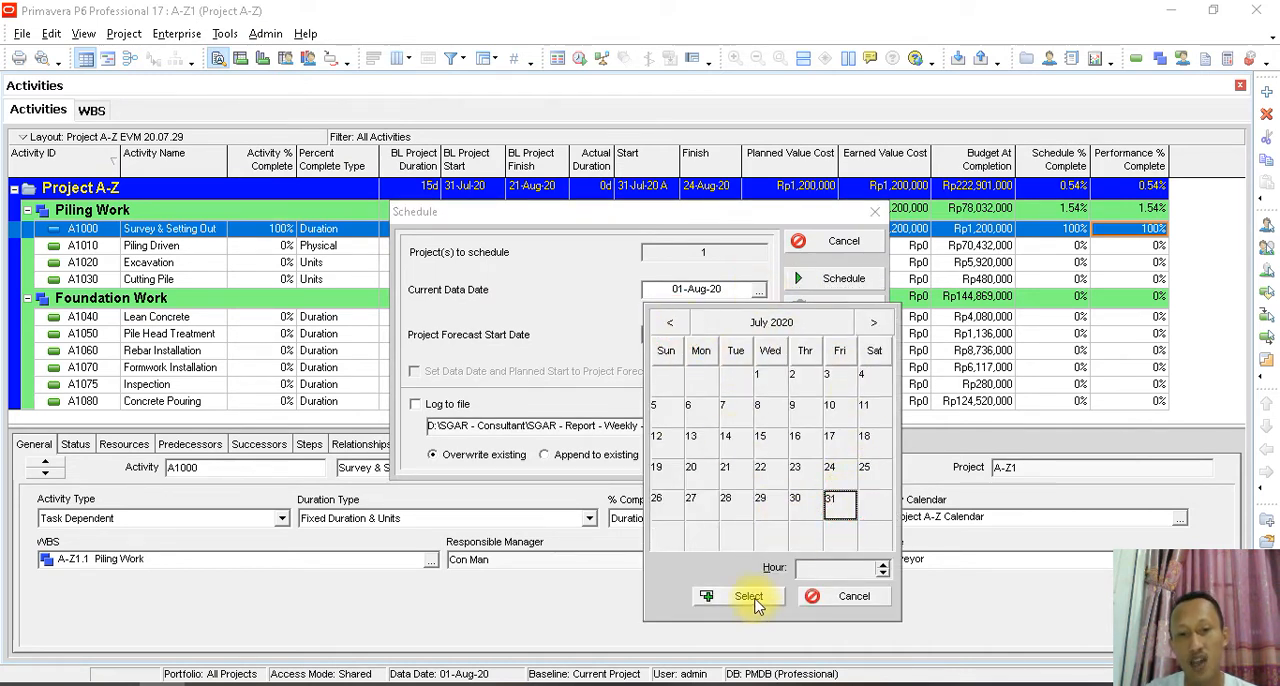
left_click(752, 597)
left_click(846, 281)
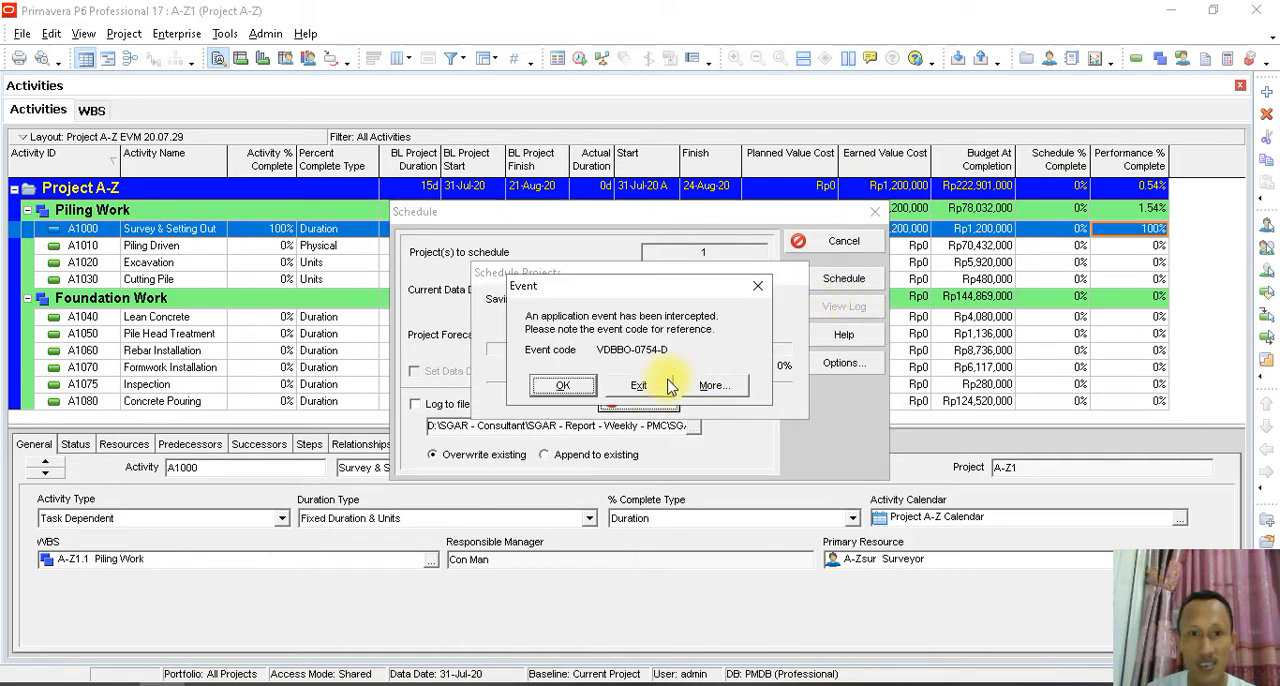
left_click(566, 385)
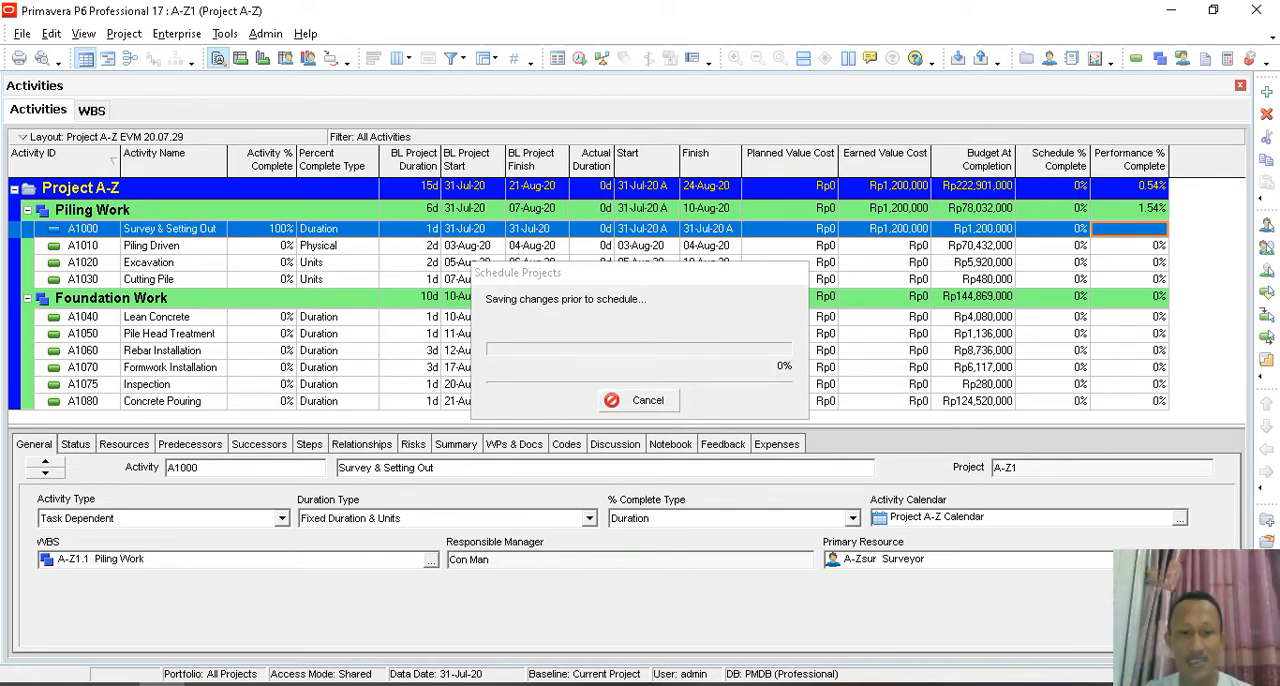
- Switch to the CPI SPI presentation in PowerPoint and review the Performance % Complete techniques and the Earned Value Cost formula slide
left_click(577, 684)
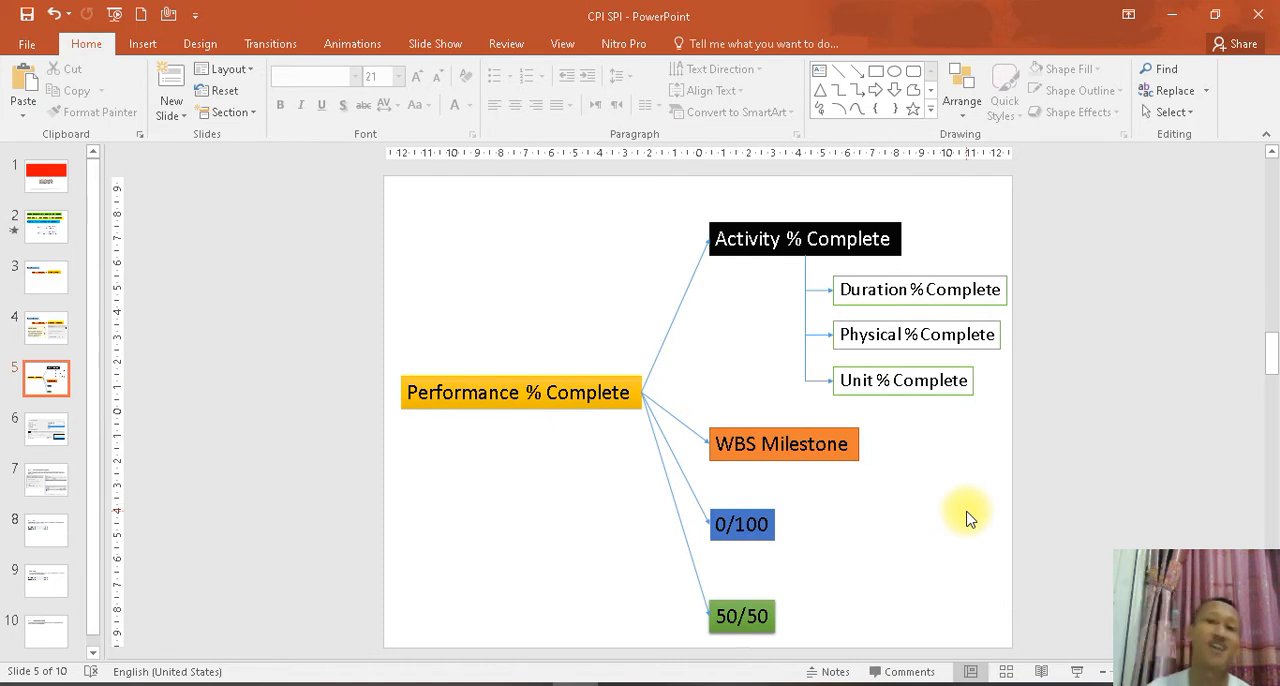
left_click(890, 232)
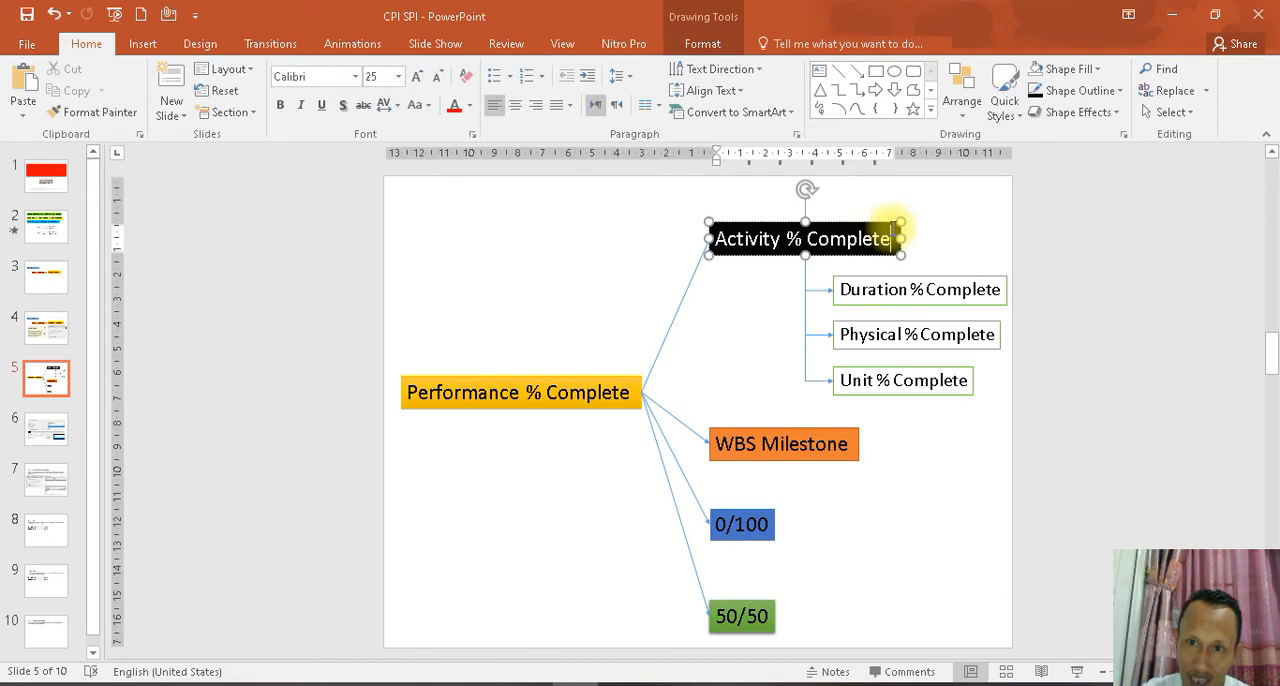
left_click(850, 448)
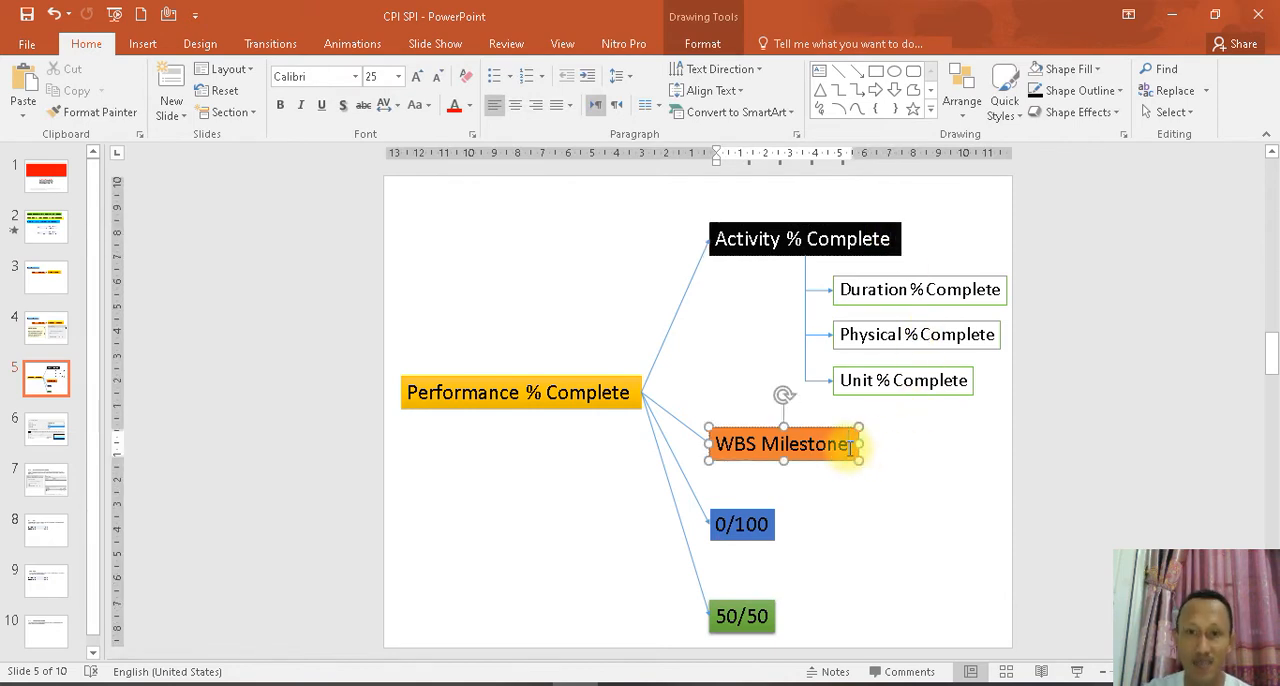
left_click(750, 526)
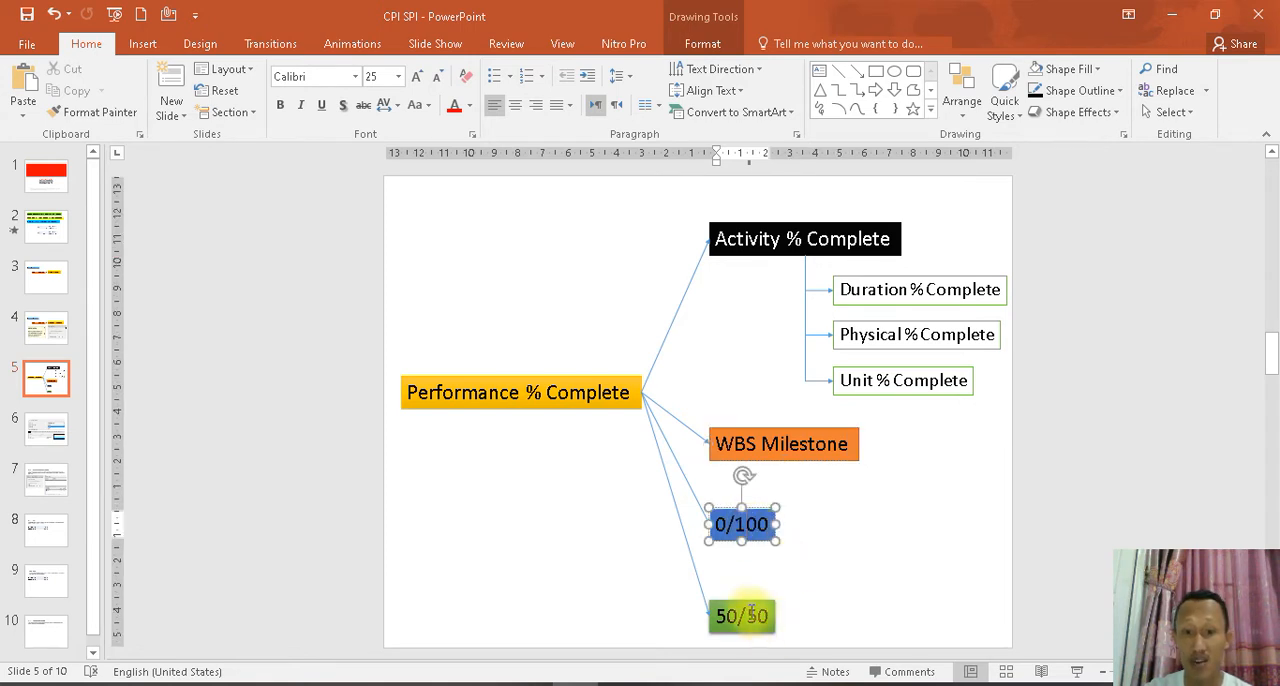
left_click(752, 614)
left_click(865, 614)
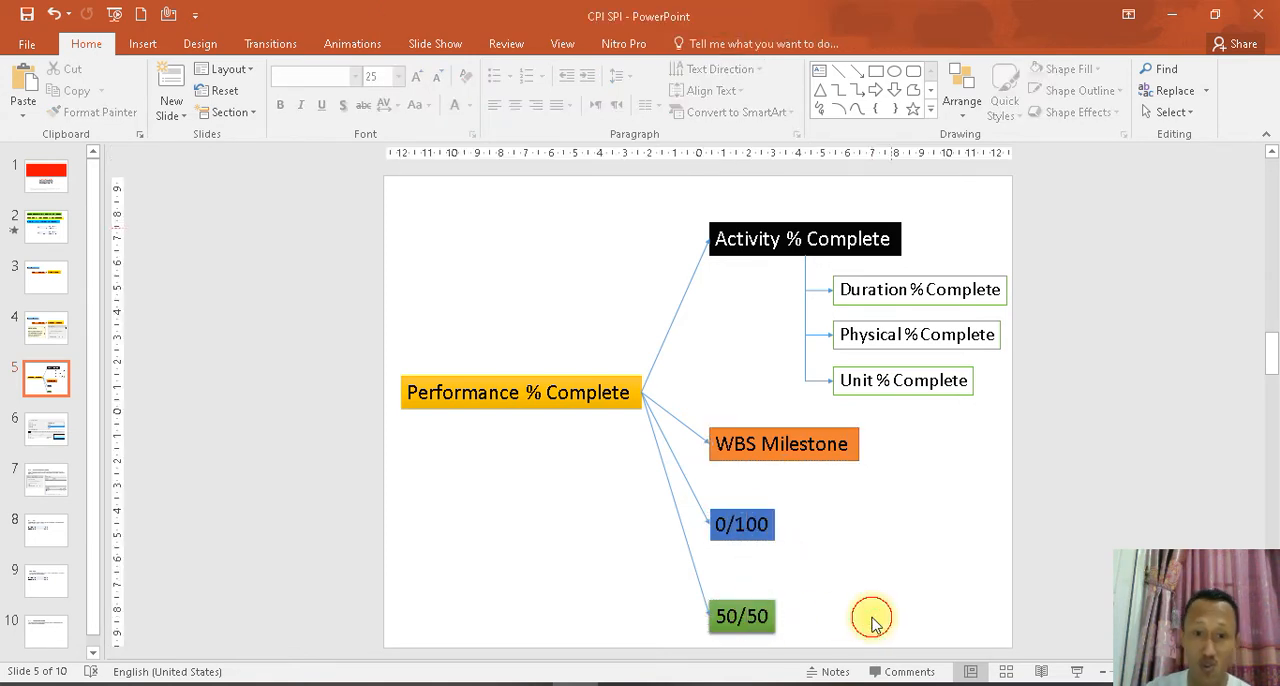
left_click(49, 331)
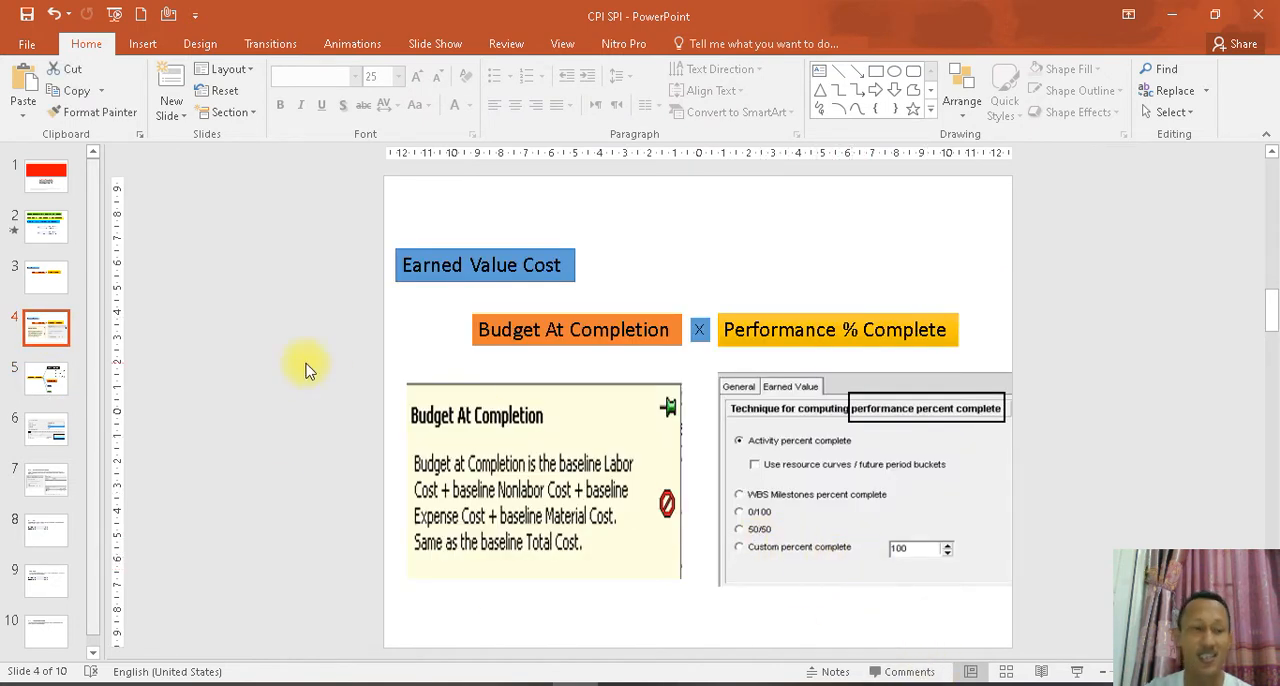
left_click(46, 378)
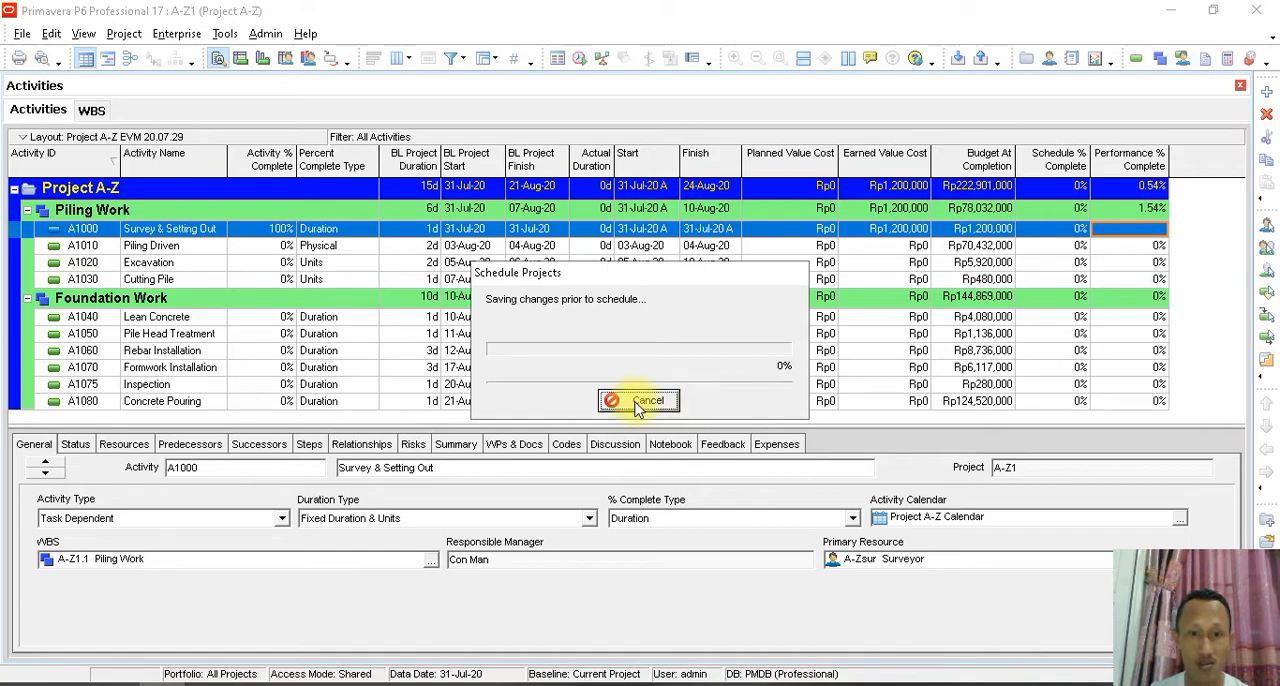
- Return to the PowerPoint diagram and review Activity % Complete with its Duration, Physical and Unit % Complete types
left_click(575, 685)
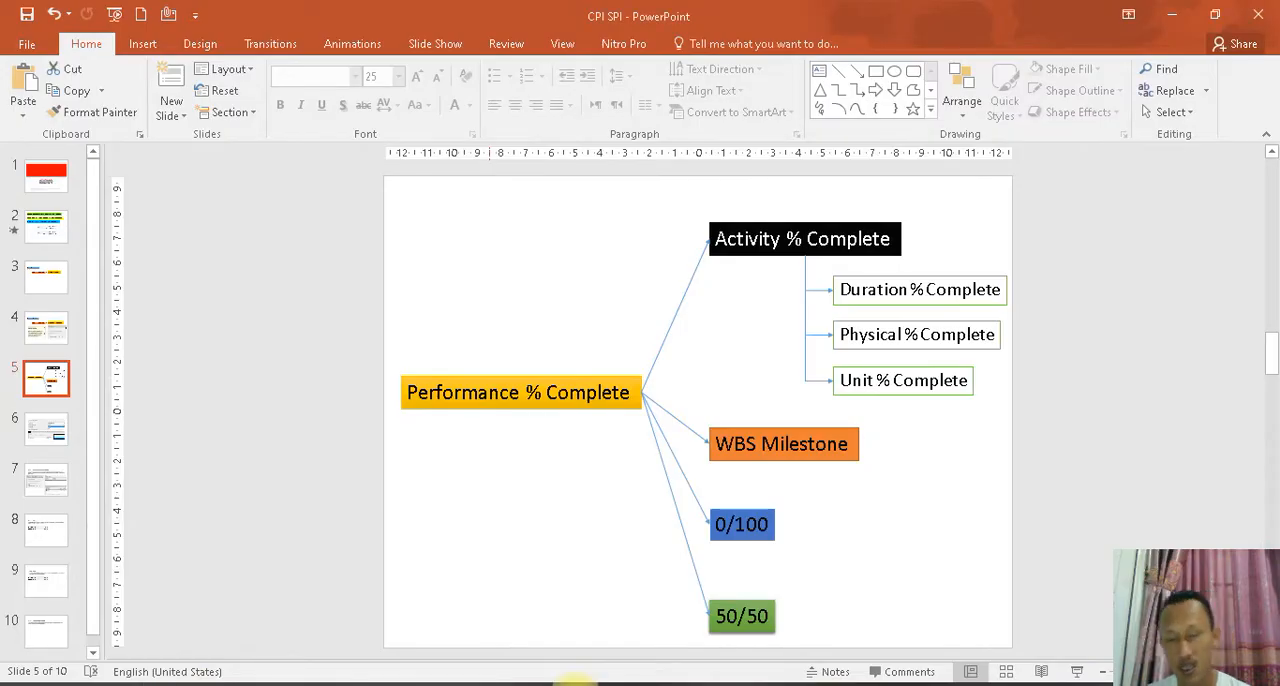
left_click(687, 197)
mouse_move(700, 238)
left_mouse_down()
mouse_move(909, 286)
mouse_move(931, 271)
left_mouse_up()
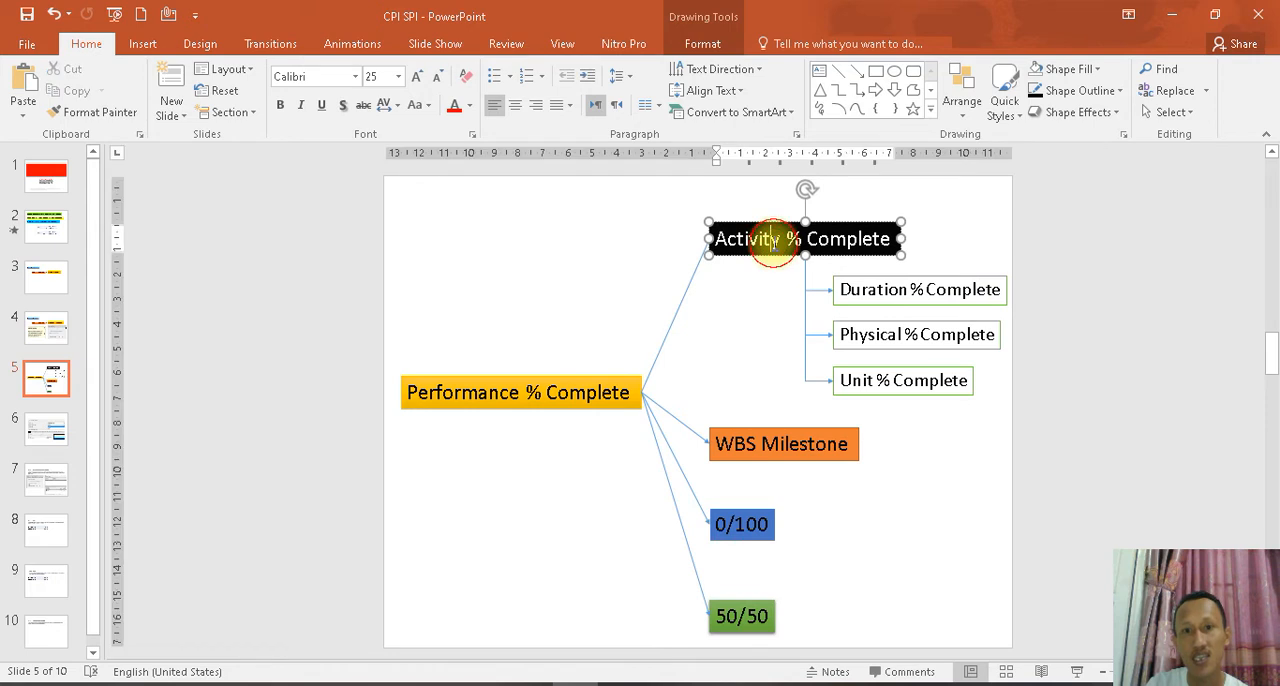
left_click(760, 289)
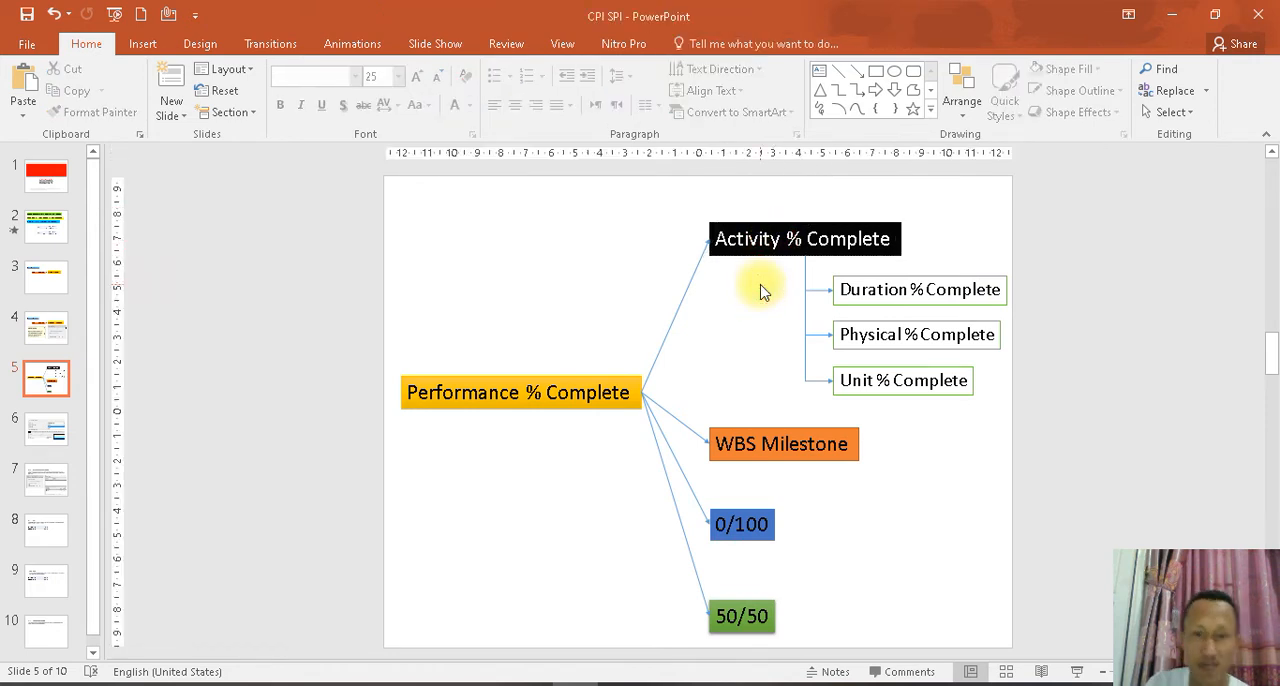
left_click(860, 292)
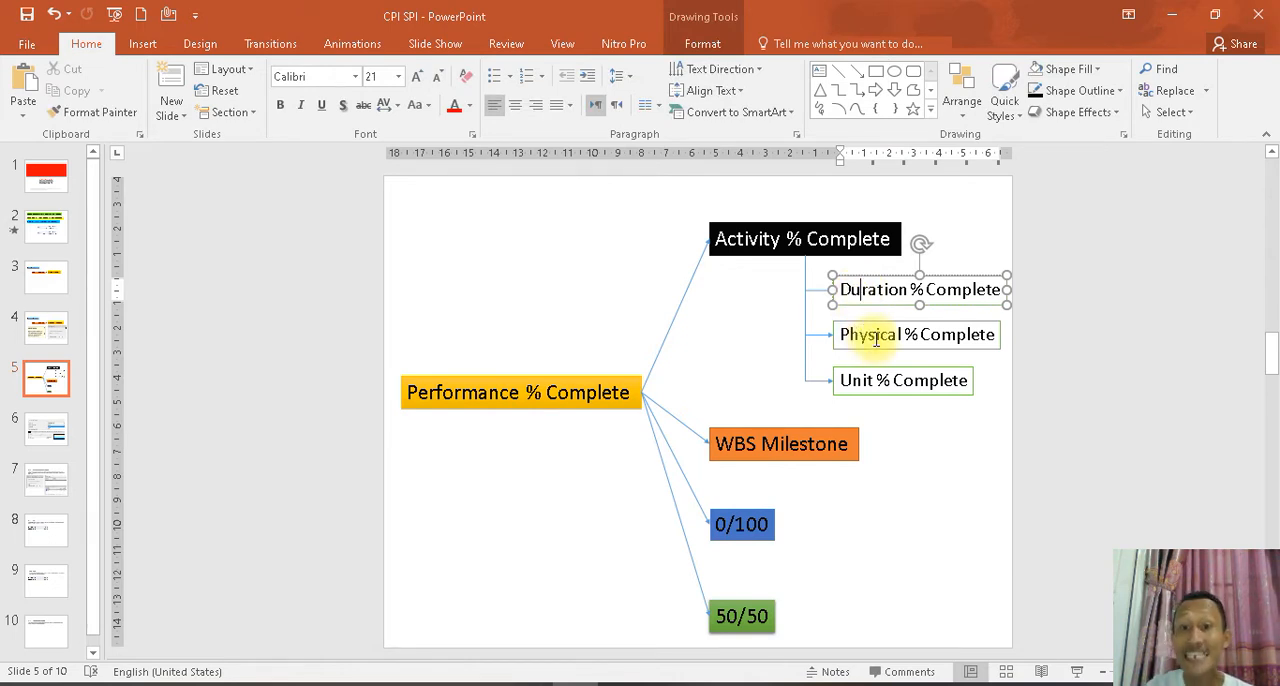
left_click(876, 336)
left_click(860, 378)
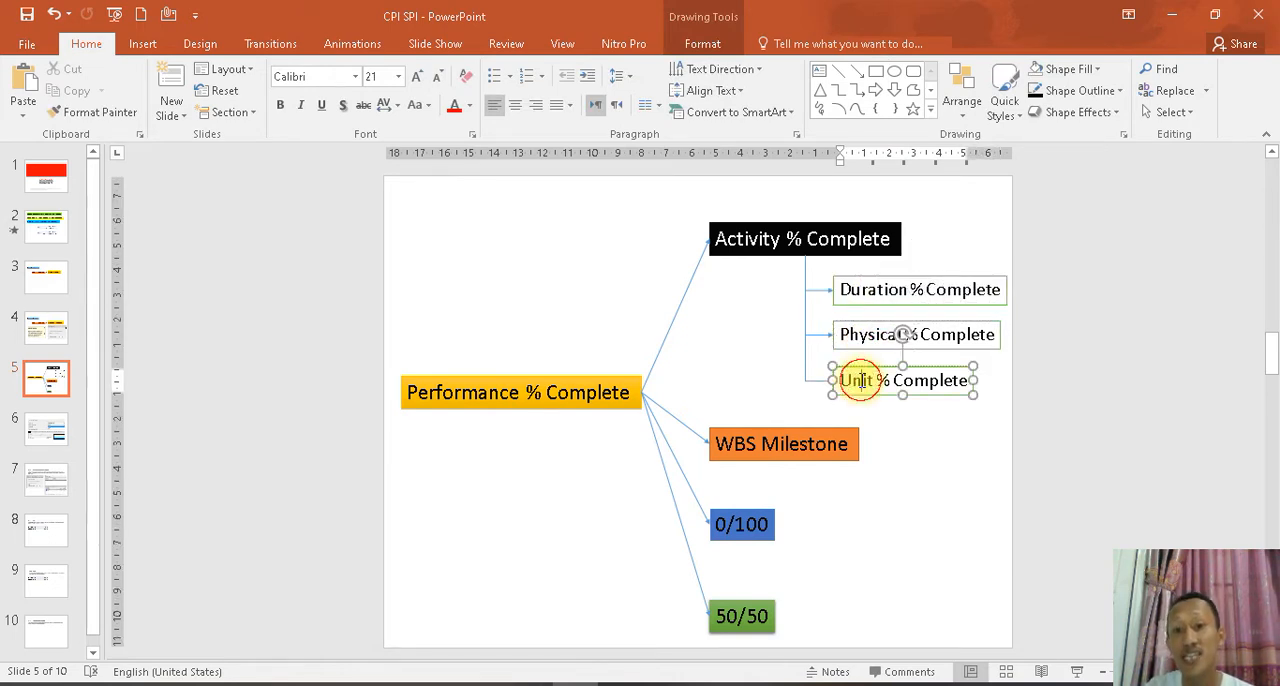
left_click(927, 470)
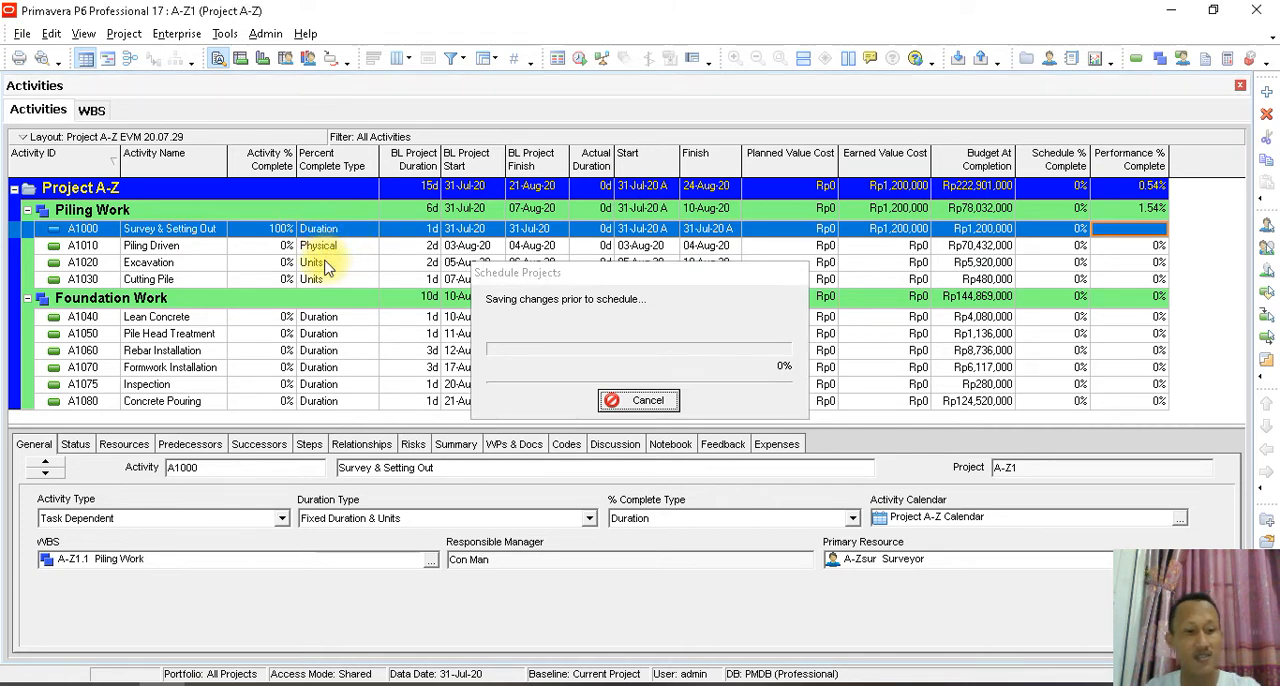
- Cancel the project scheduling run, switch to the CPI SPI presentation in PowerPoint and open slide 6 on percent complete type defaults
left_click(638, 402)
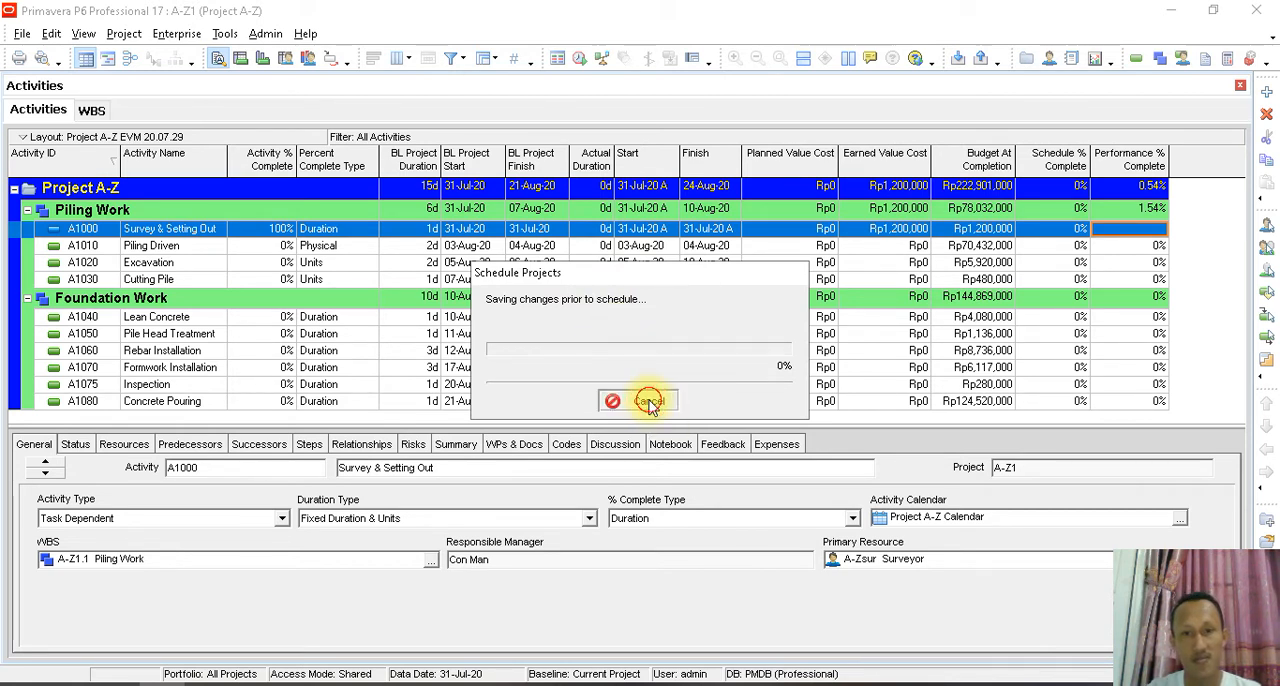
left_click(575, 684)
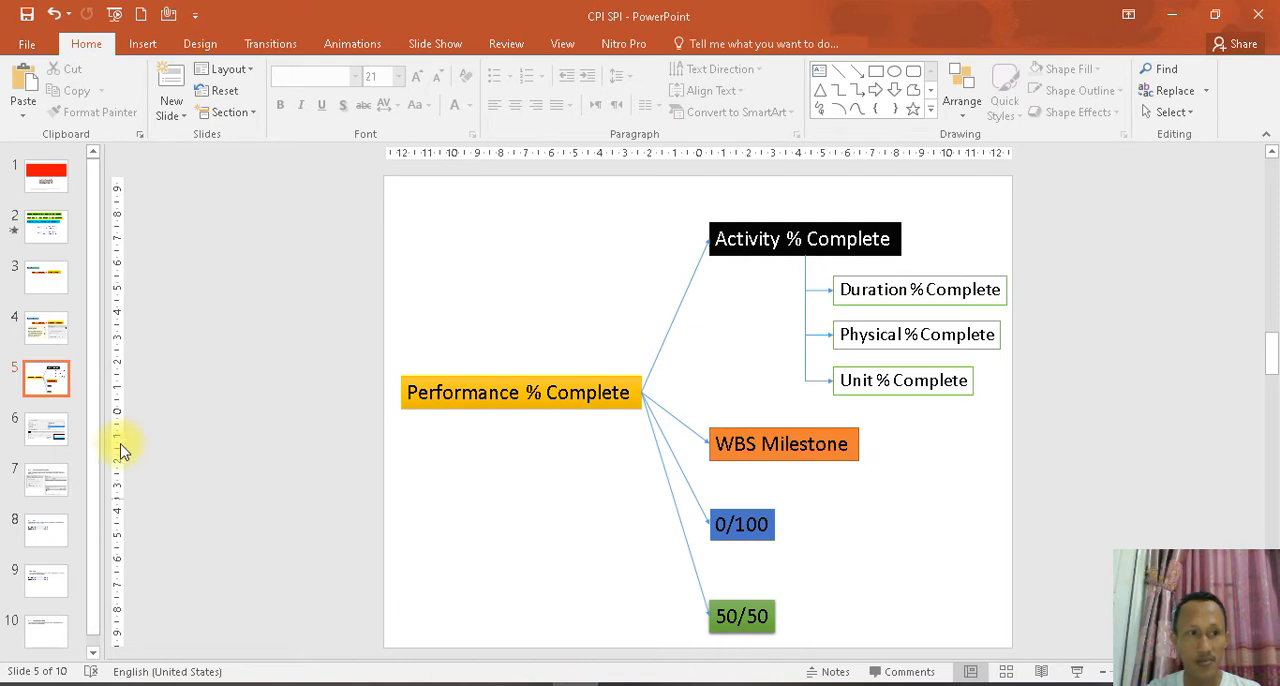
left_click(55, 433)
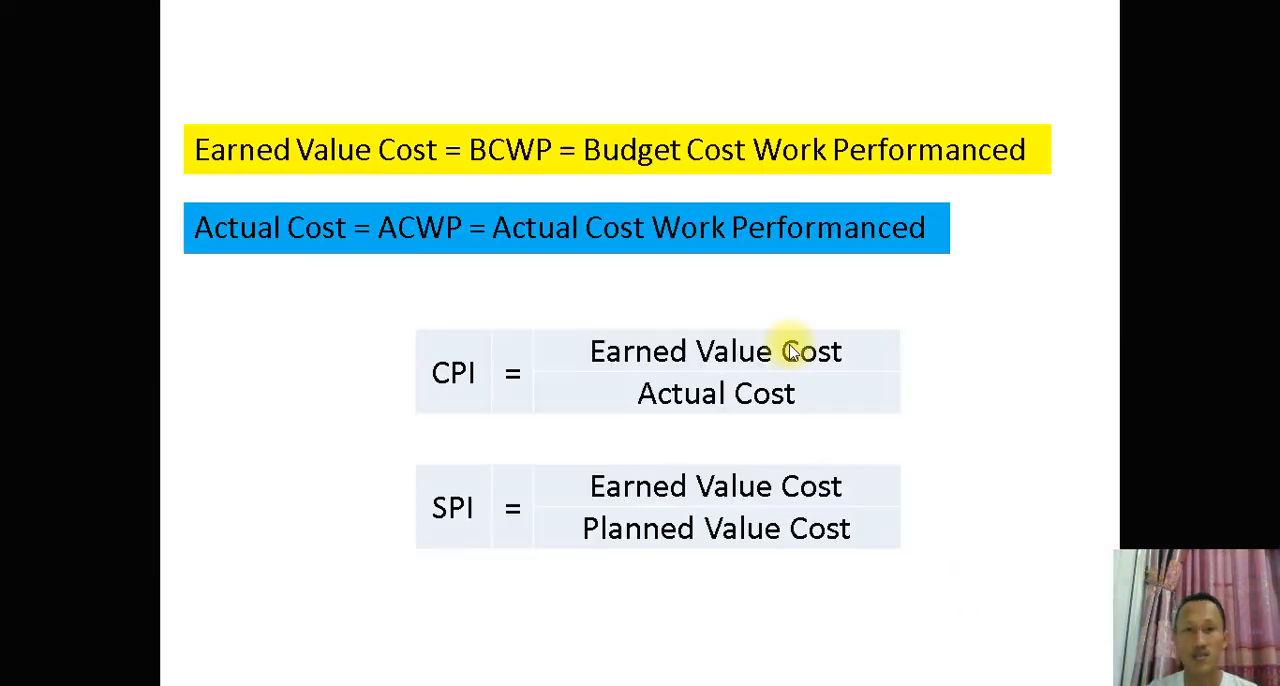
- Run the slide show from the beginning through the CPI/SPI, Earned Value Cost and Performance % Complete slides to the Percent Complete Type defaults
left_click(789, 346)
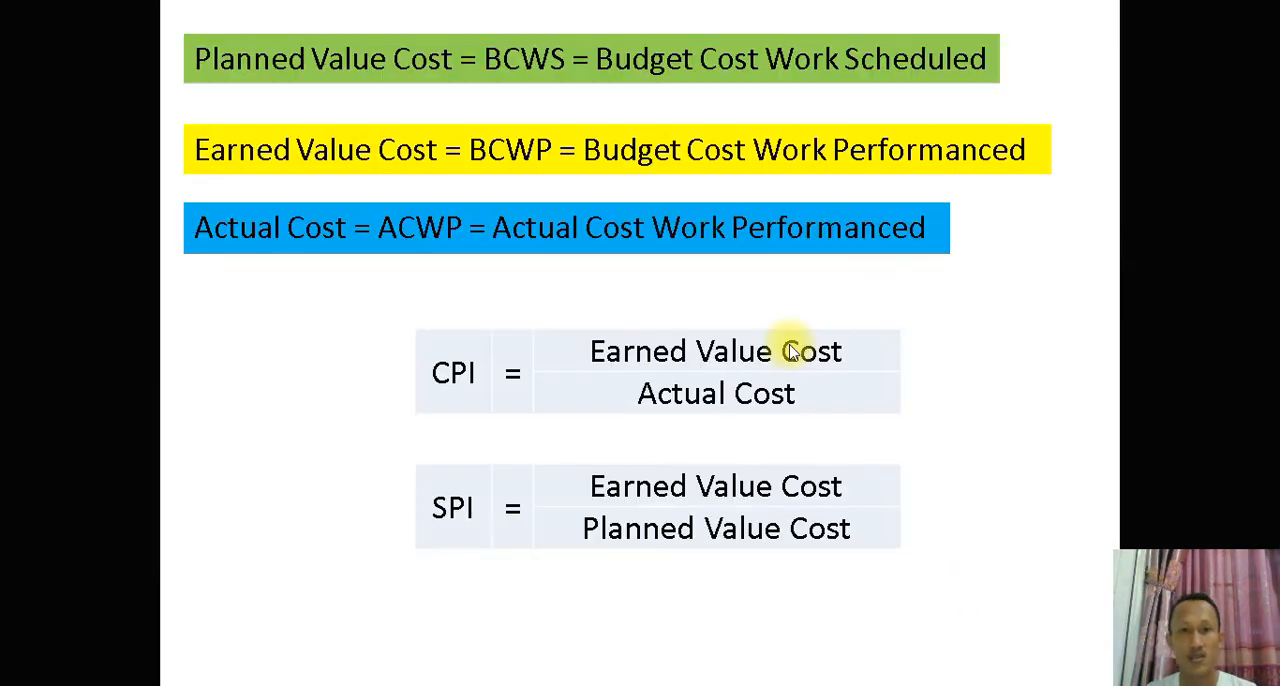
left_click(789, 350)
left_click(789, 350)
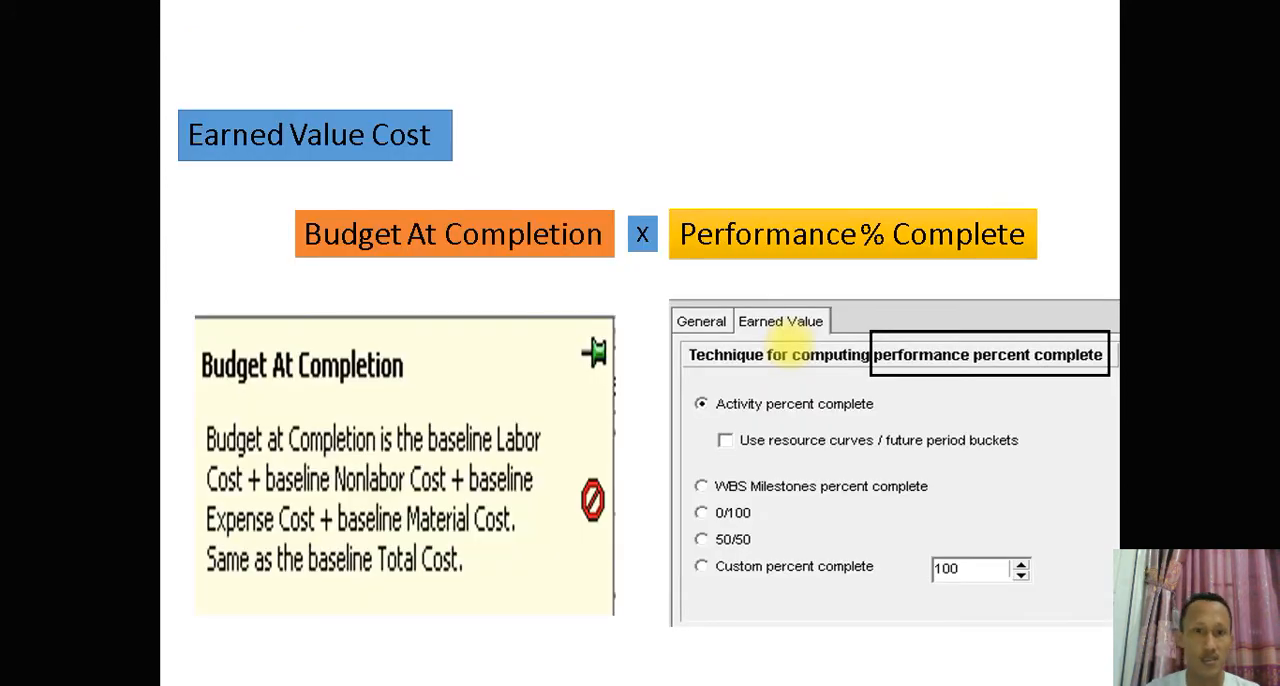
left_click(789, 350)
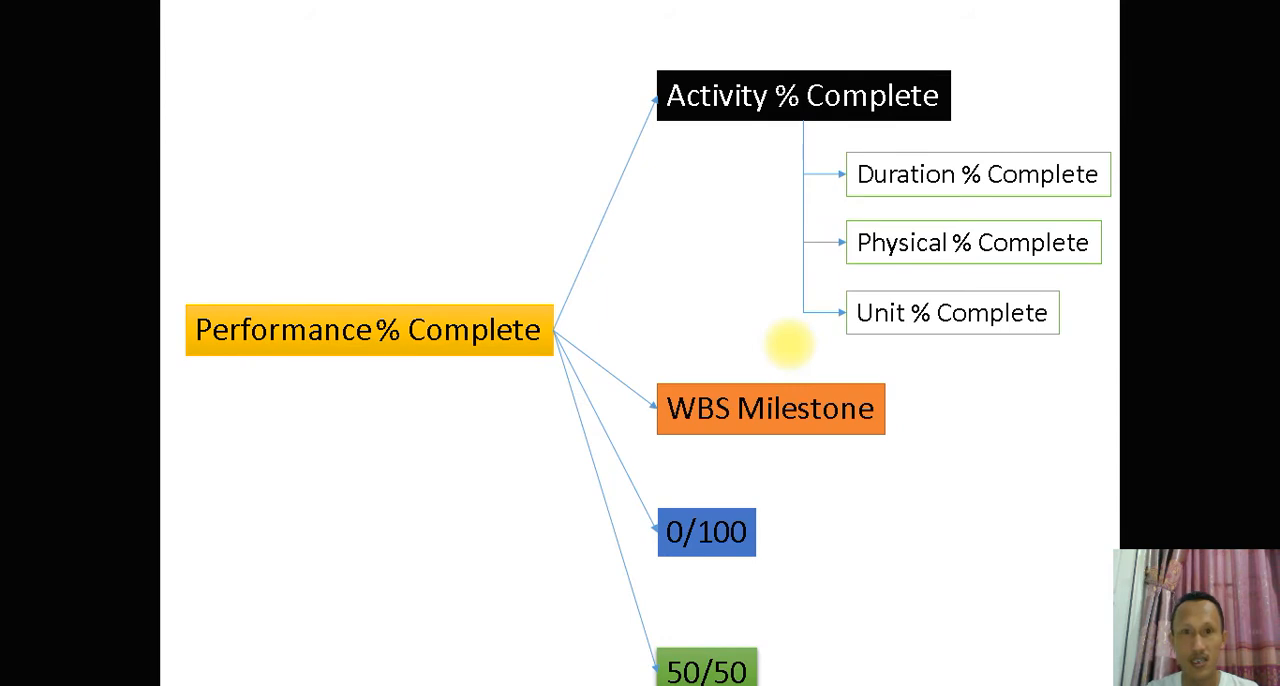
left_click(789, 345)
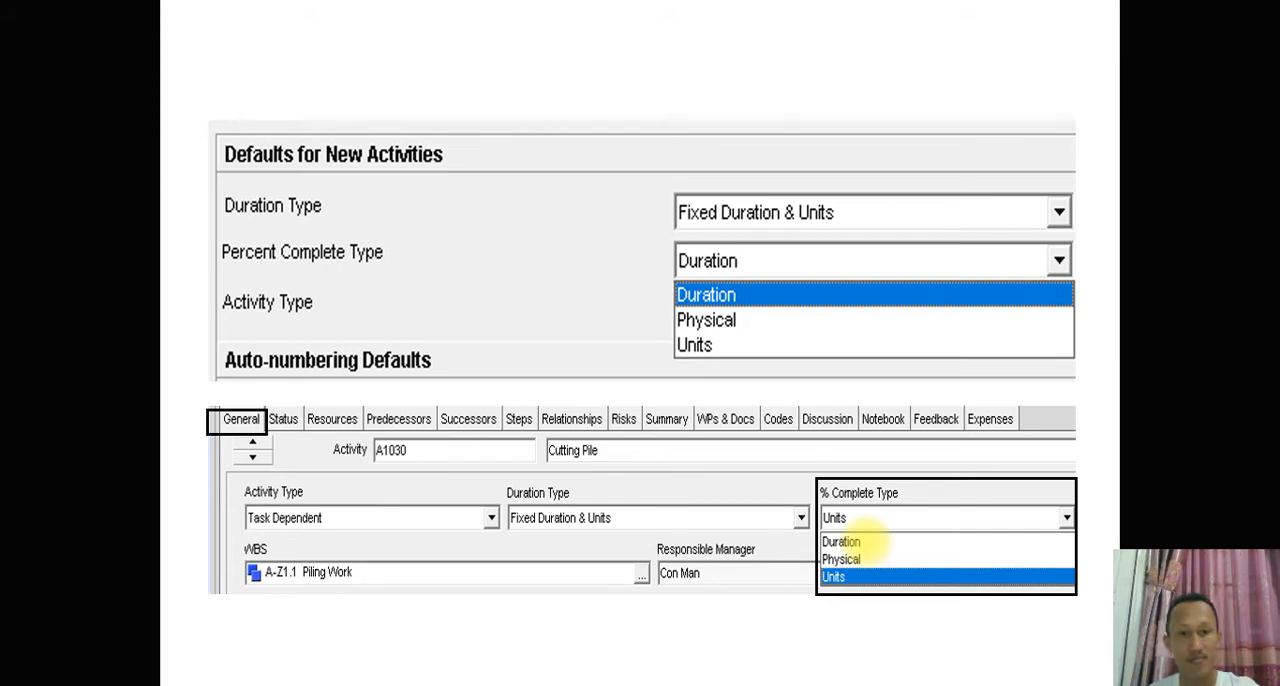
- Review the WBS Milestones percent complete slide, revisiting the Percent Complete Type and Earned Value Cost slides before returning to it
key("Right")
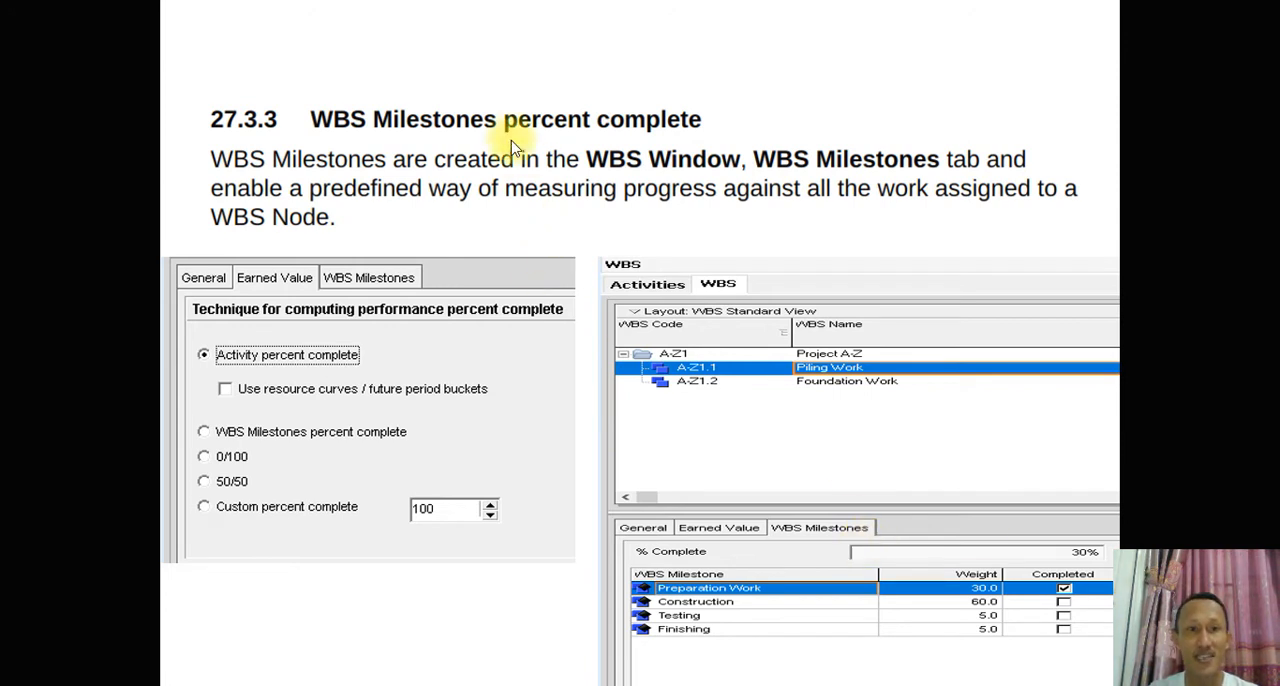
key("Left")
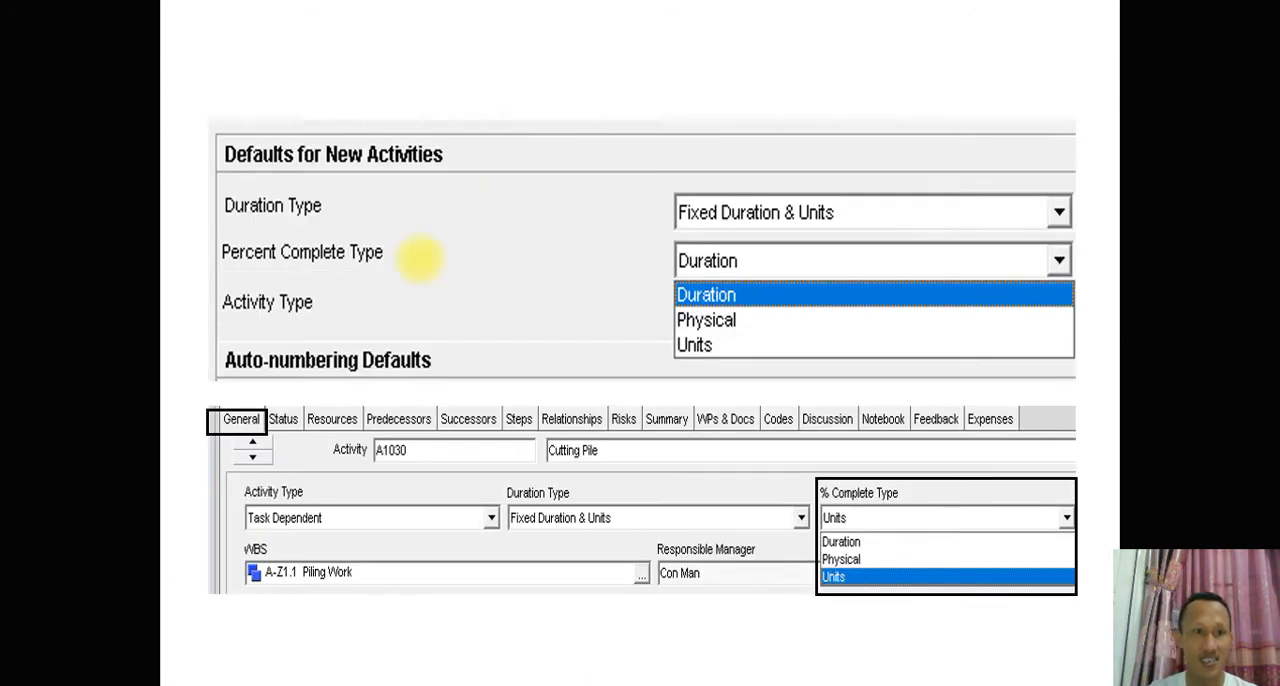
key("Left")
key("Left")
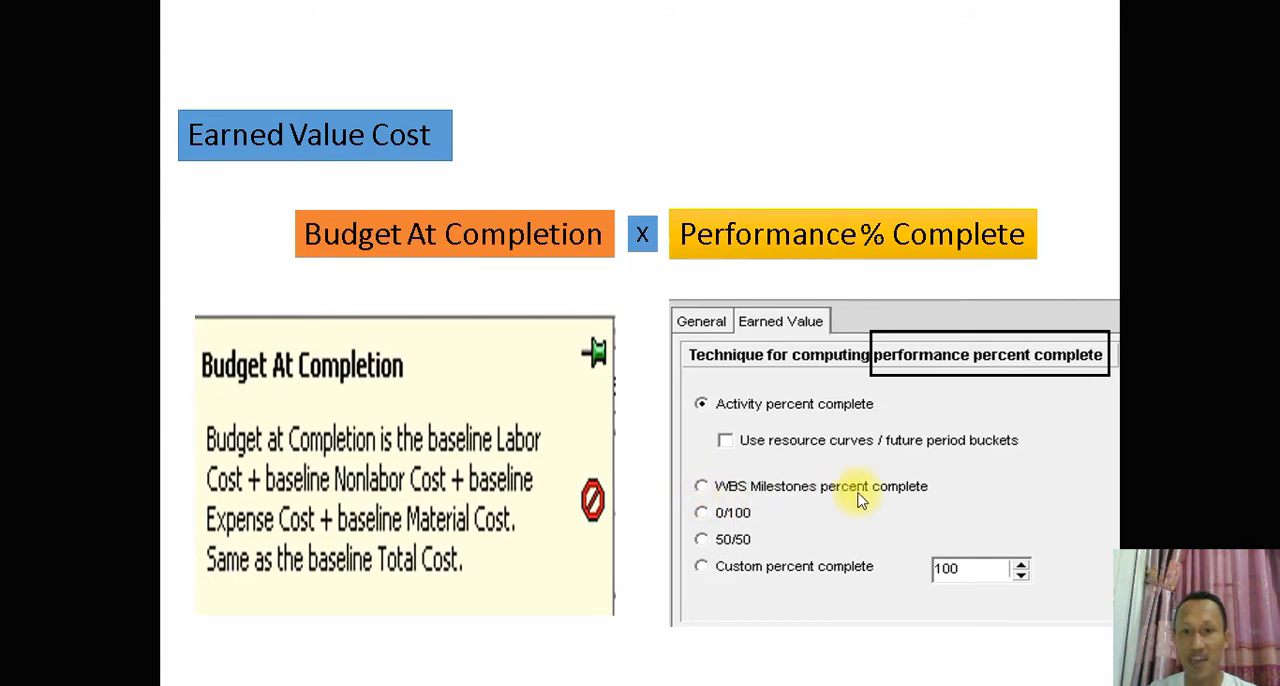
key("Right")
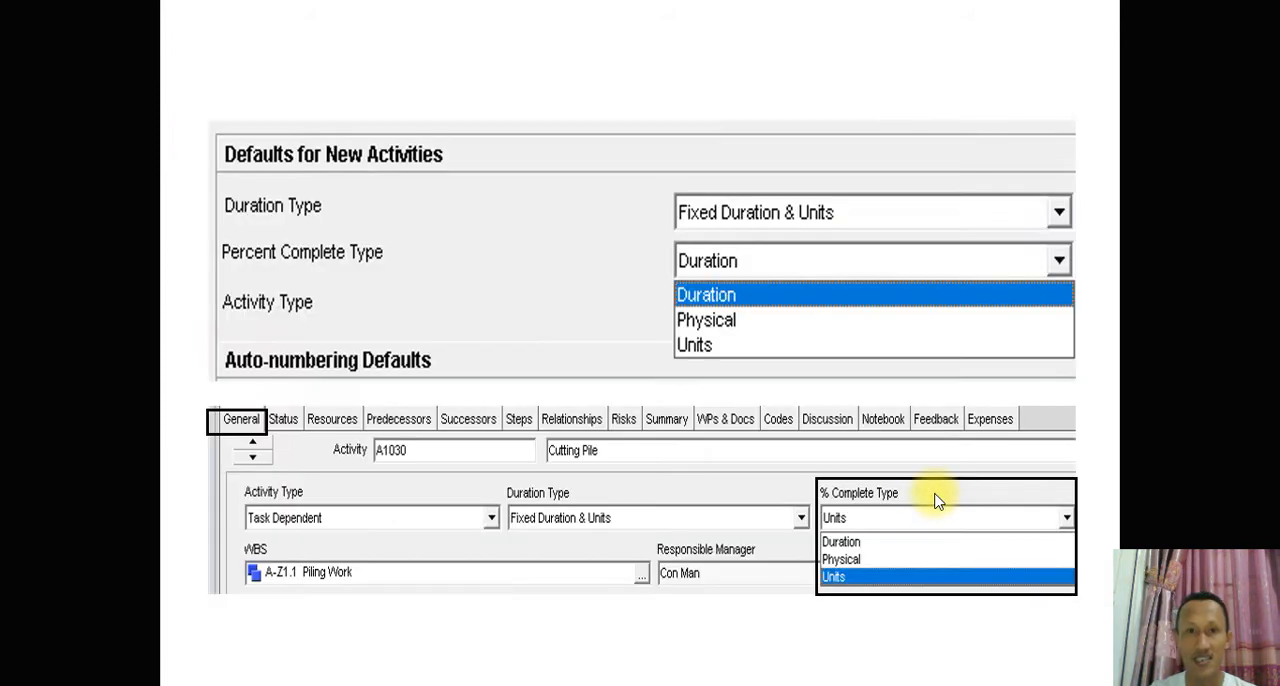
key("Right")
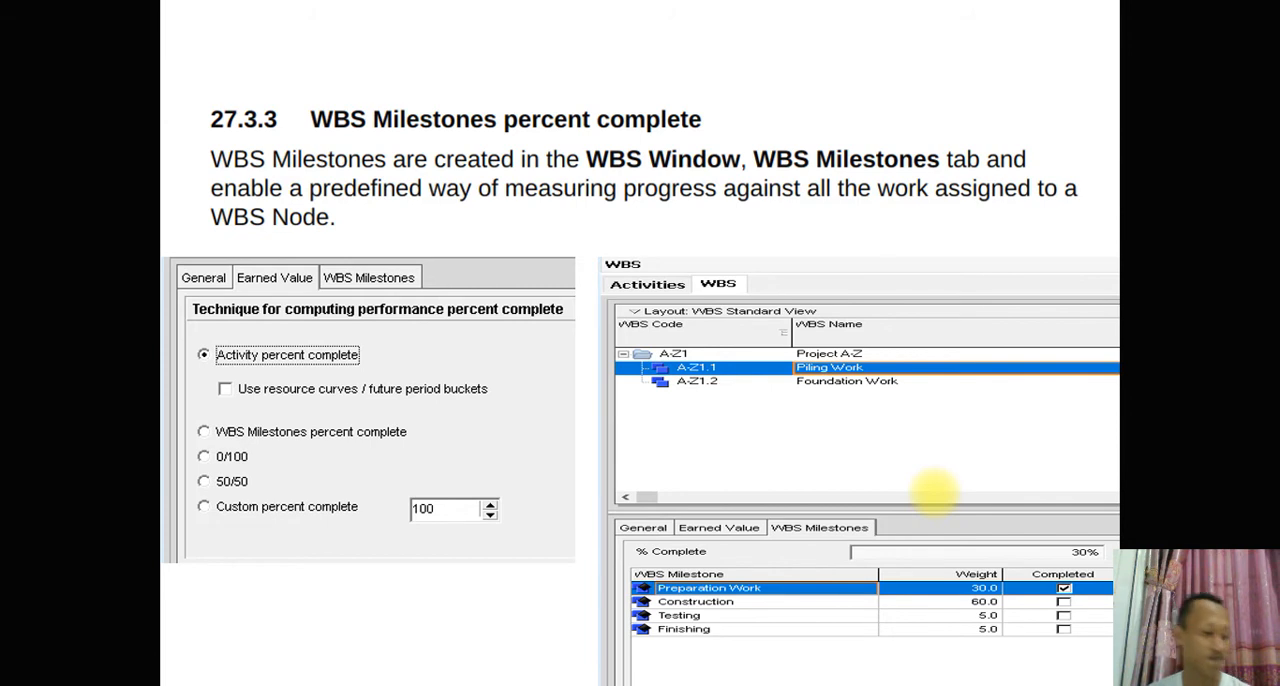
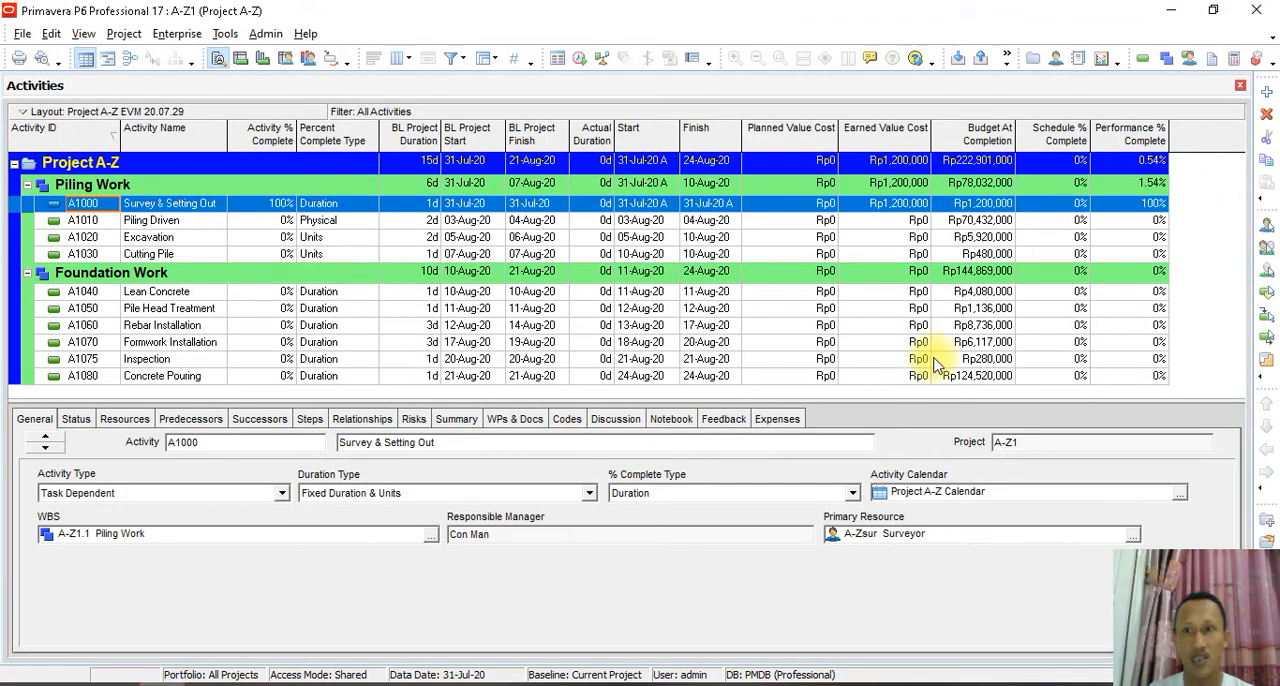
- Check Performance % Complete for Piling Driven and Survey & Setting Out, and schedule the project with data date 31-Jul-20
left_click(1132, 220)
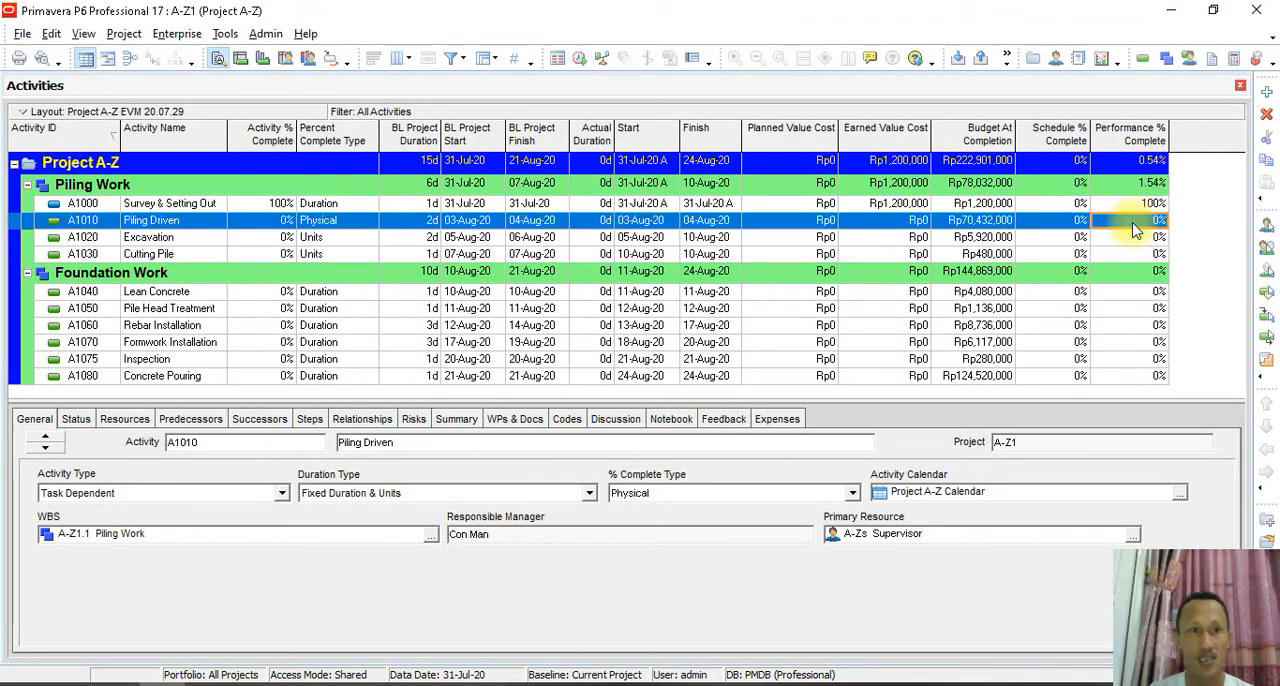
left_click(1140, 204)
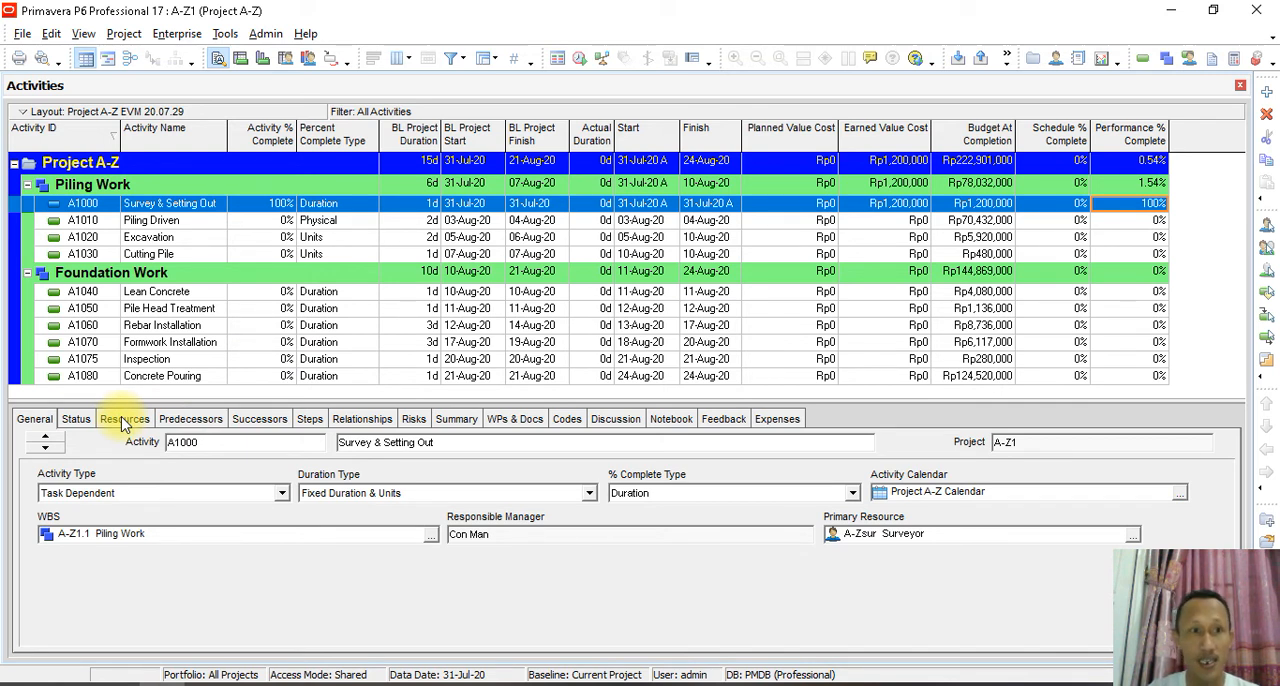
left_click(224, 34)
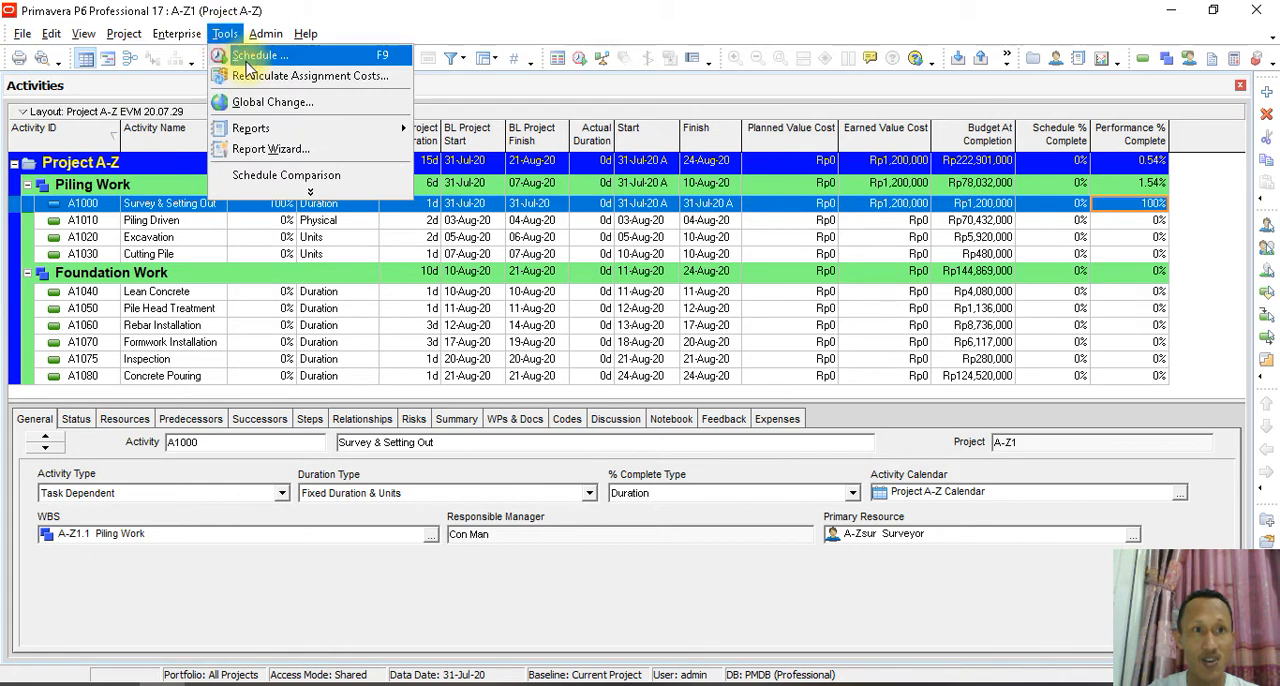
left_click(248, 62)
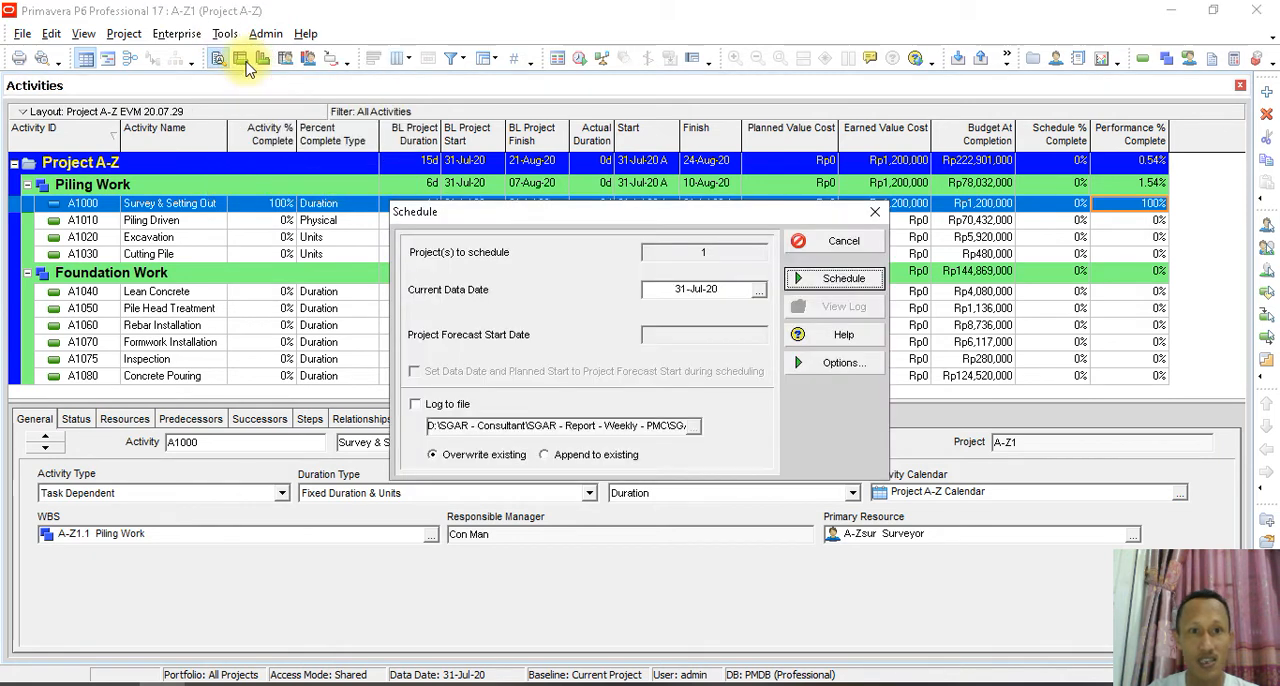
left_click(826, 280)
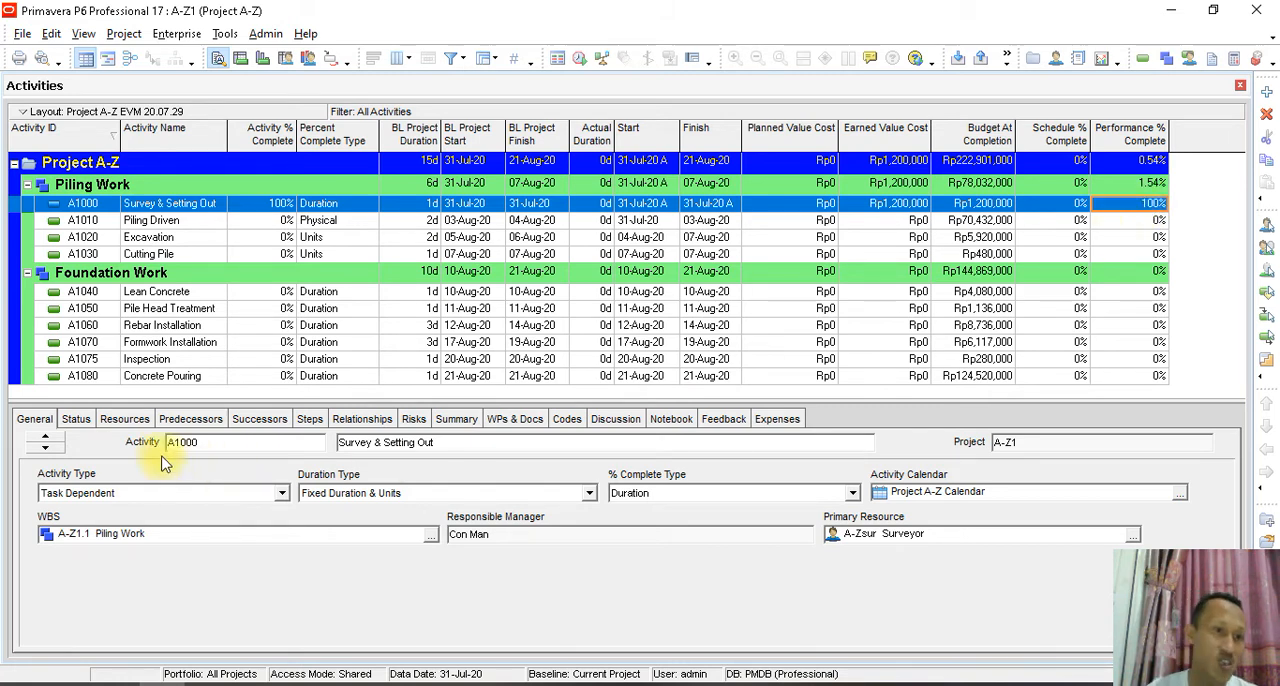
- Set the actual units of all three resources on activity A1000 Survey & Setting Out to 0
left_click(125, 419)
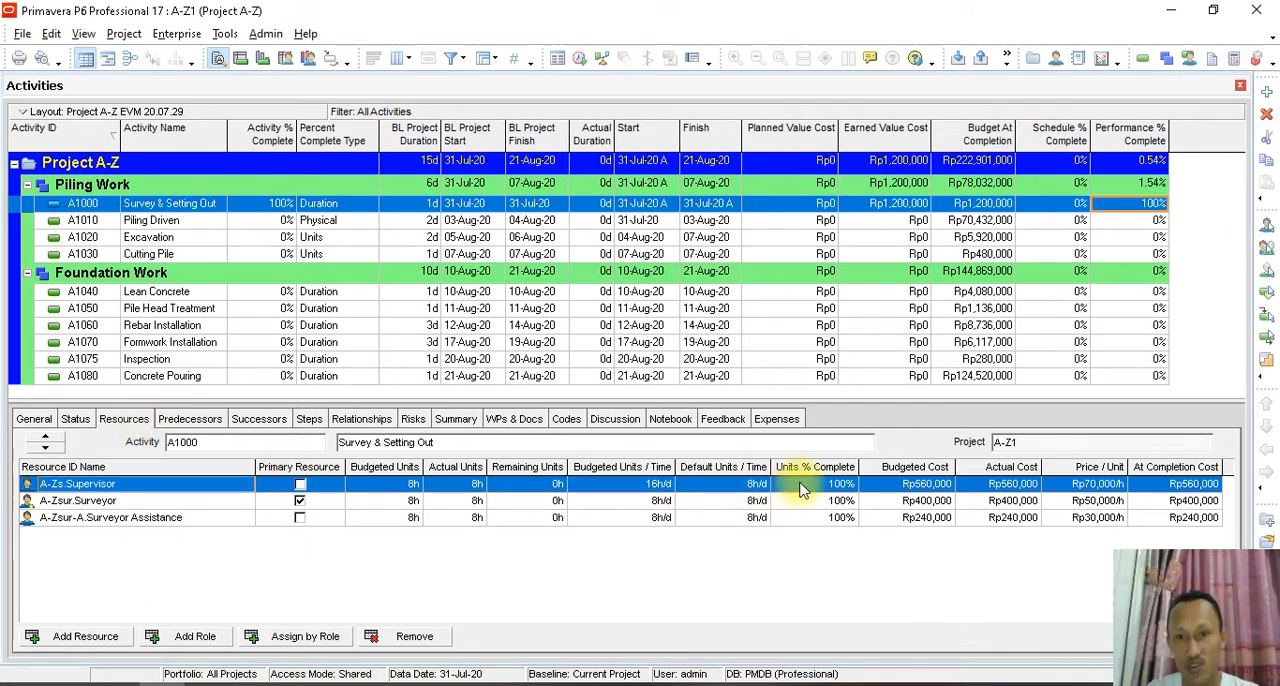
left_click(461, 484)
left_click(461, 484)
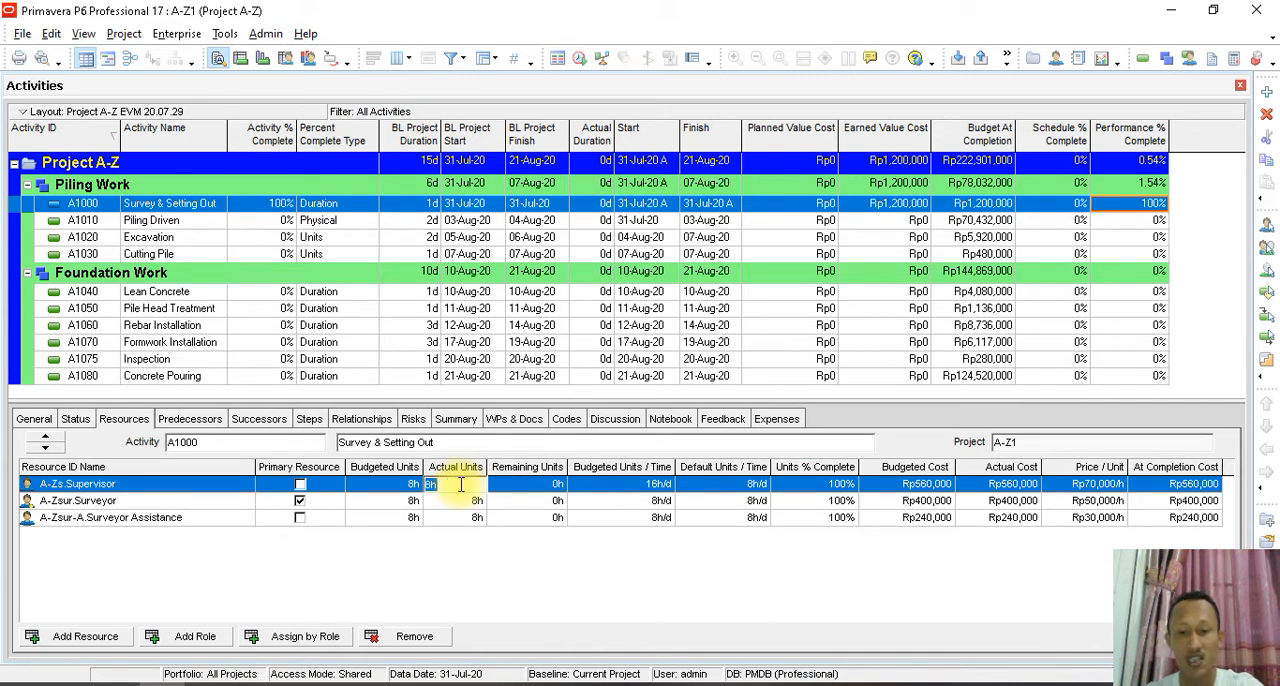
type("0")
left_click(477, 500)
type("0")
left_click(476, 516)
type("0")
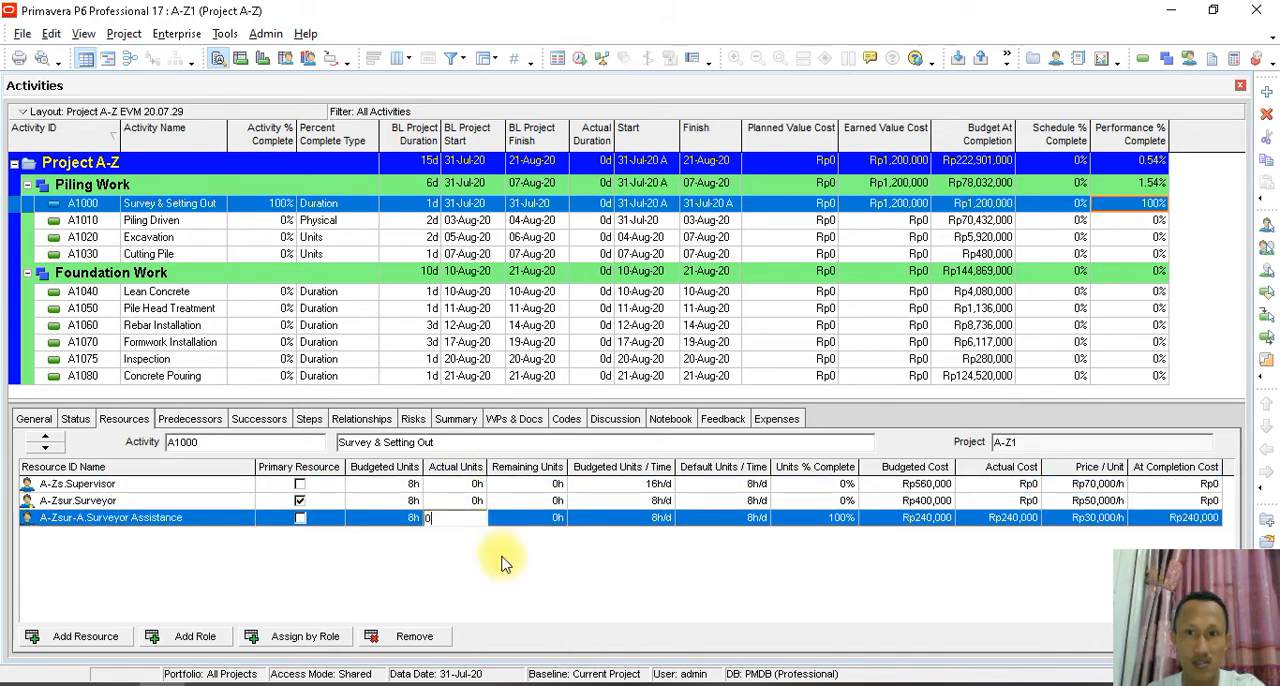
left_click(503, 563)
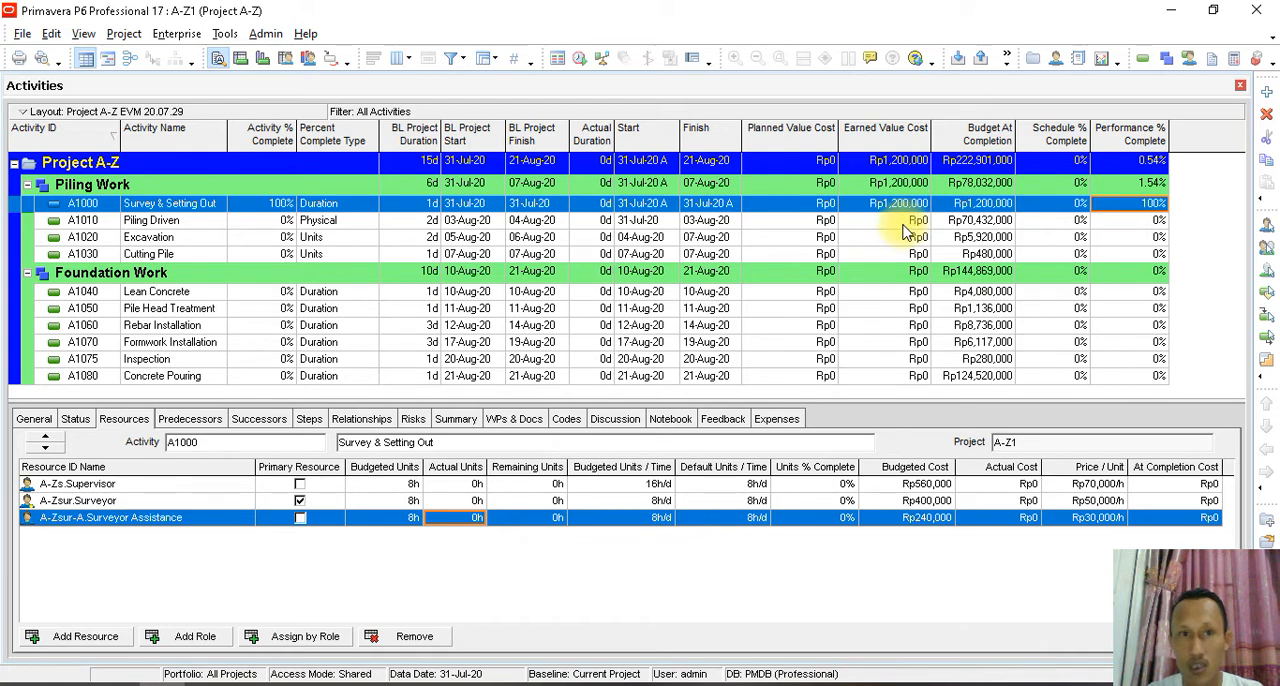
- Reschedule the project at data date 31-Jul-20 with the zeroed actual units
left_click(226, 33)
left_click(240, 55)
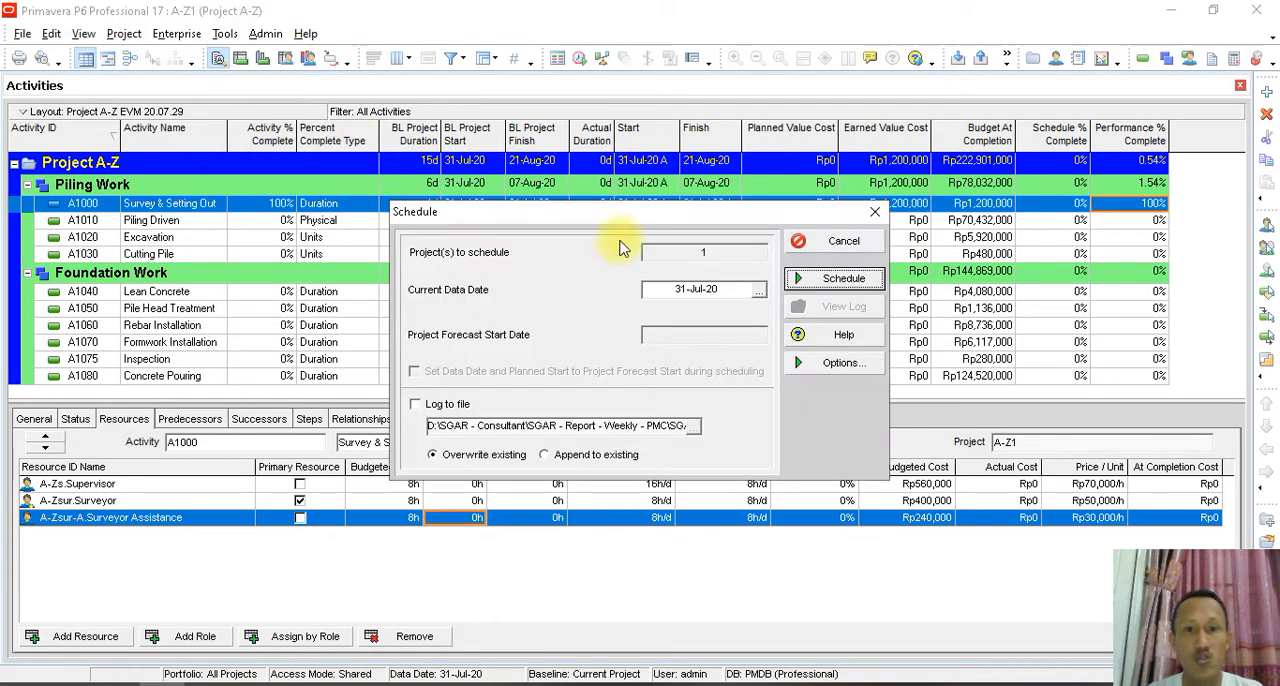
left_click(830, 282)
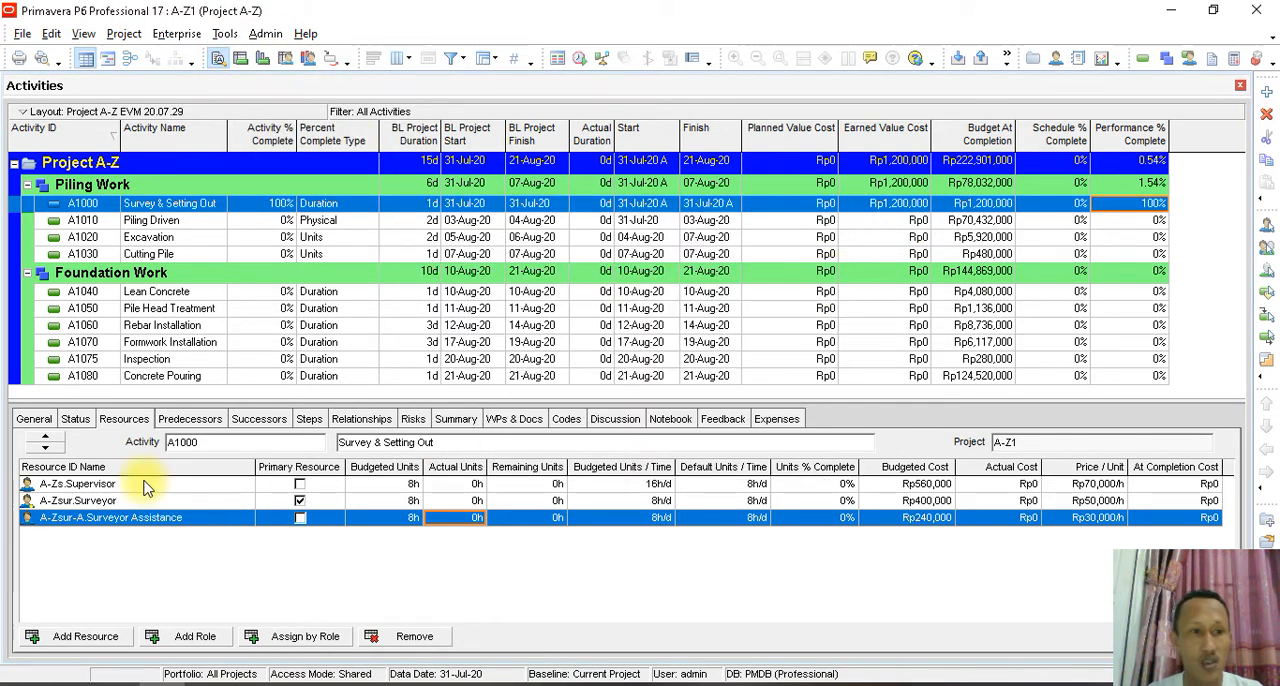
- Reset activity A1000 to not started by clearing its Finished and Started status and setting Duration % to 0
left_click(75, 419)
left_click(320, 519)
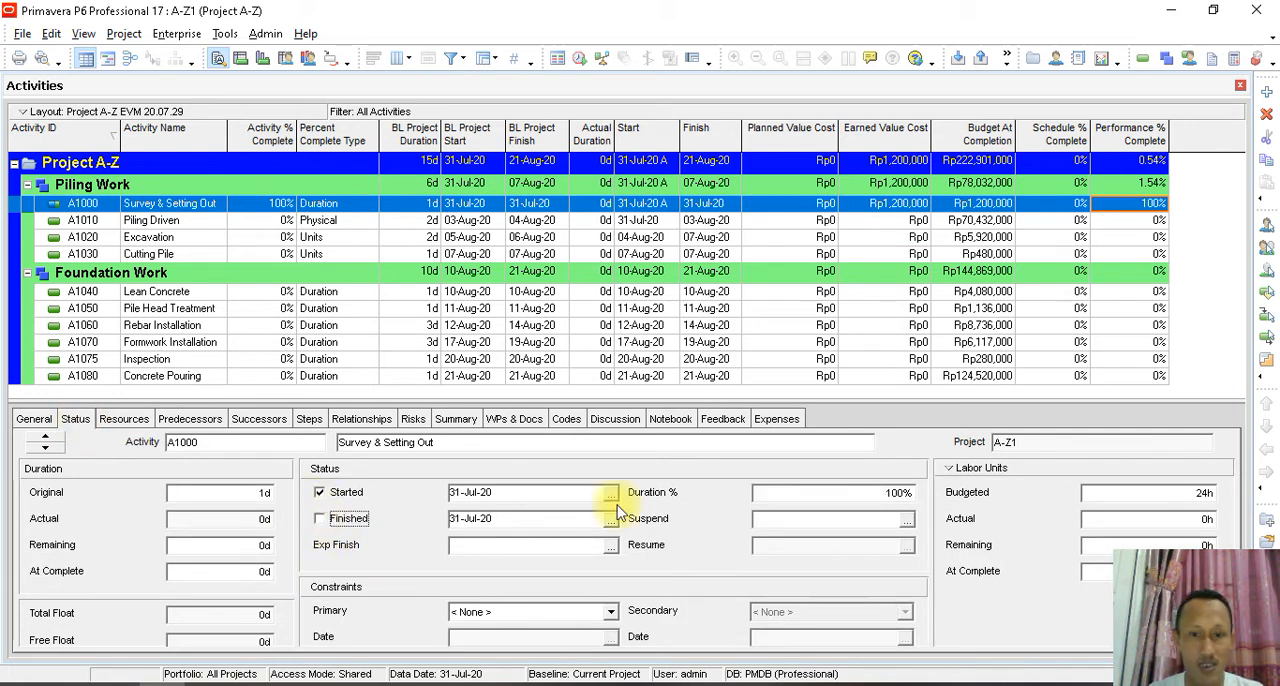
left_click(843, 497)
left_click_drag(843, 497, 630, 514)
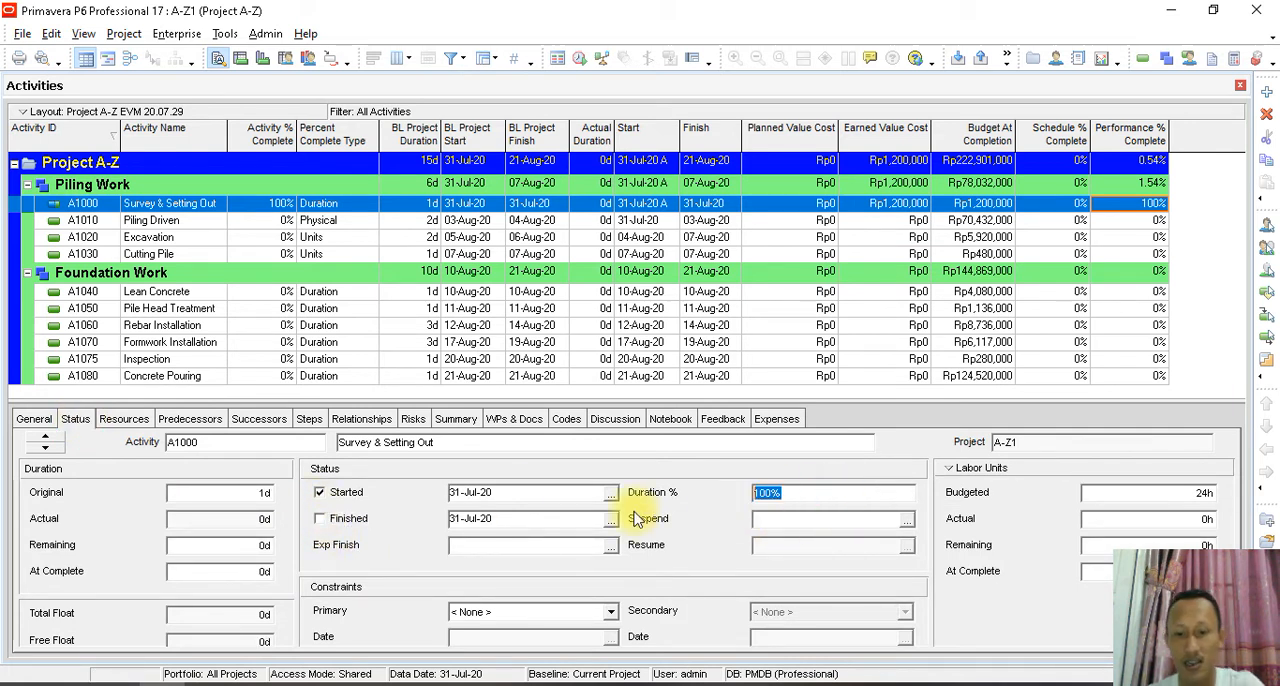
type("0")
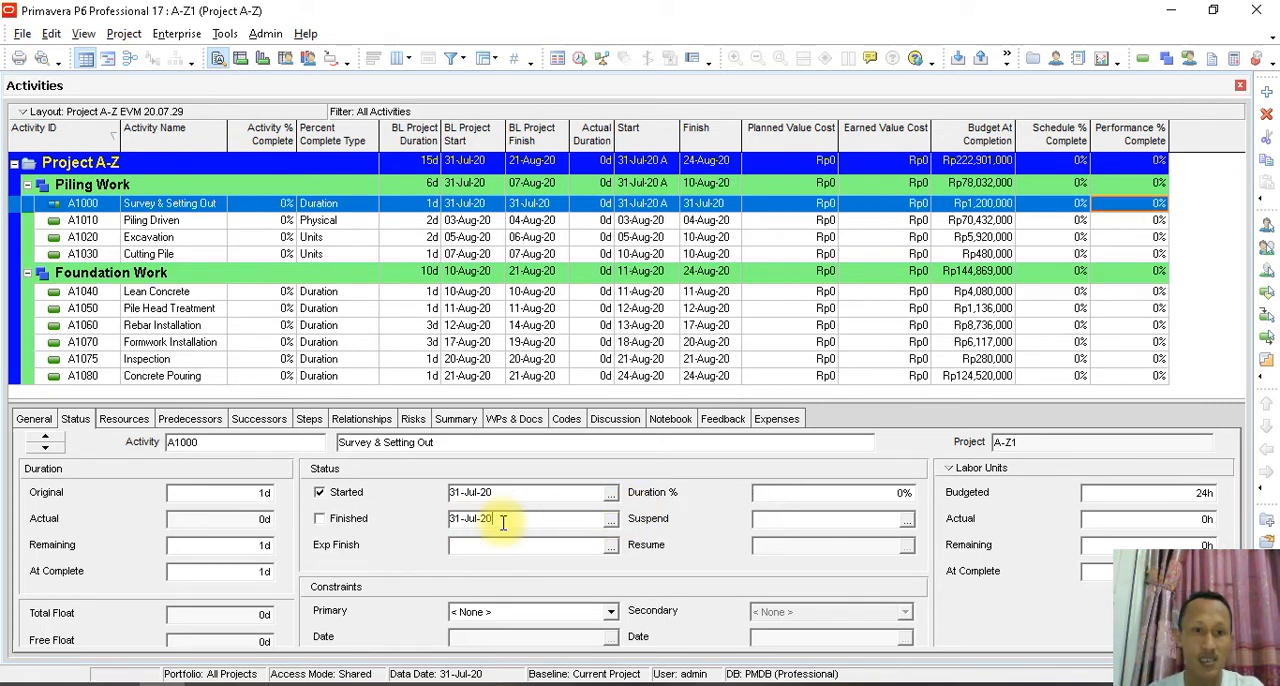
left_click(320, 492)
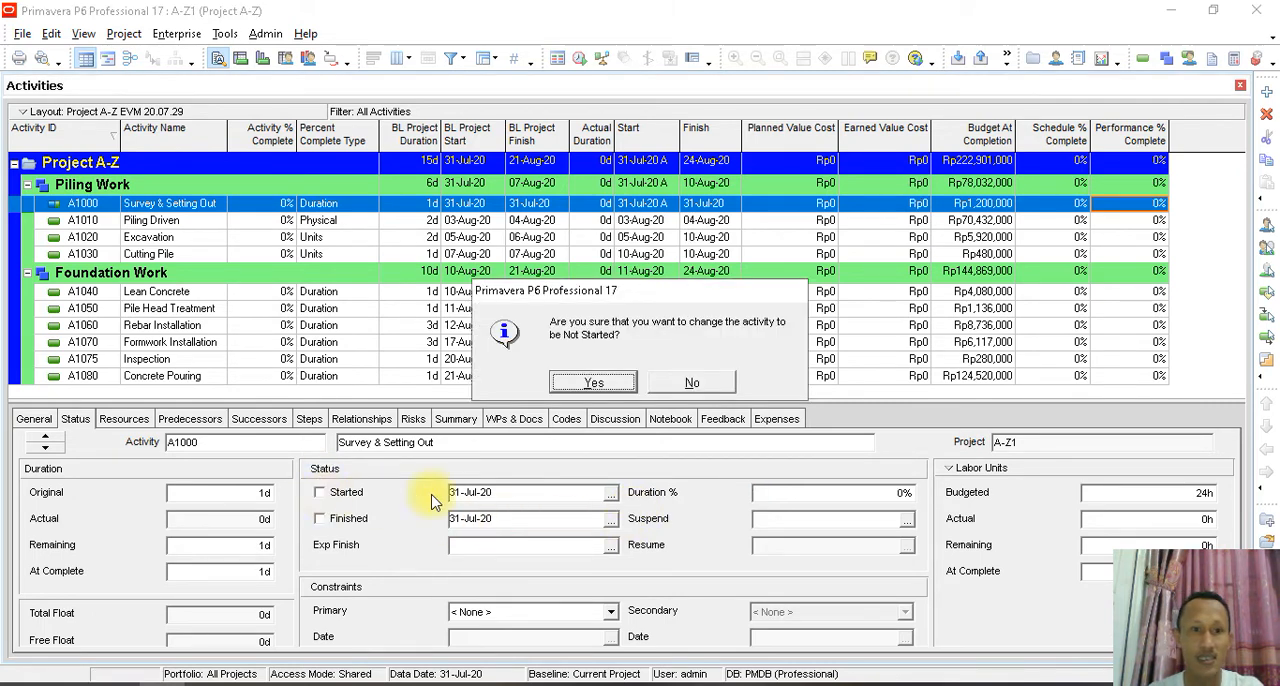
left_click(573, 383)
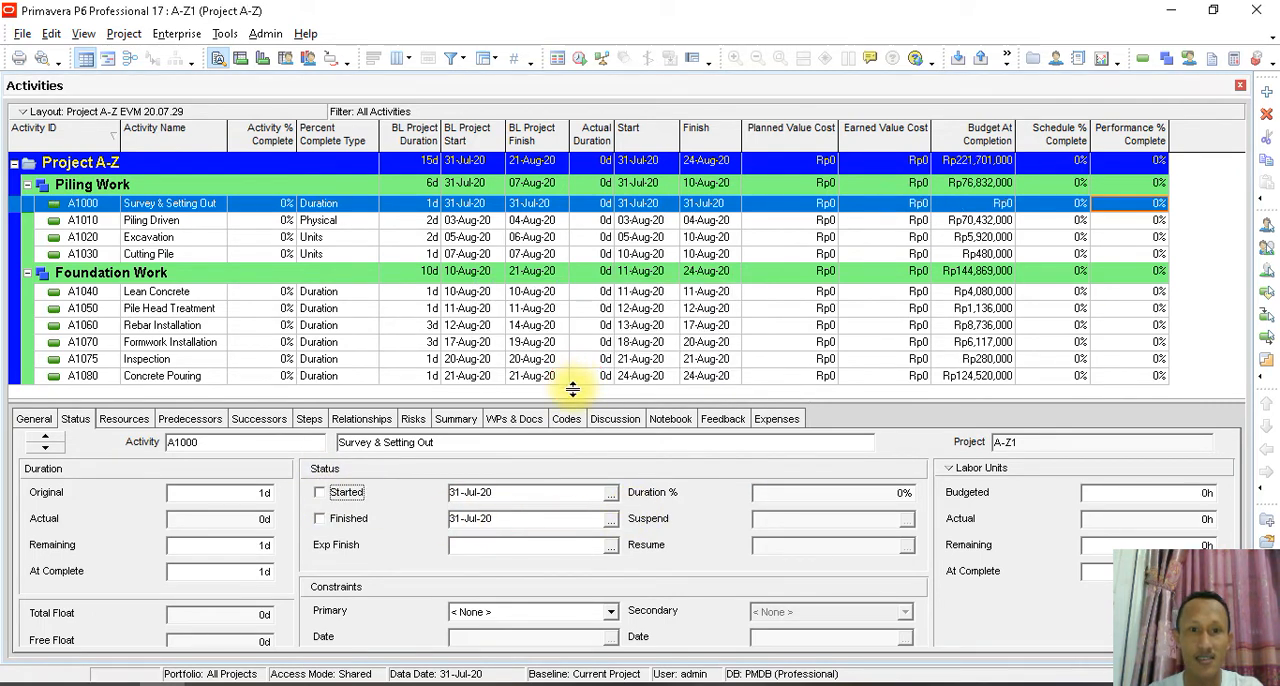
- Set the budgeted units of A1000's Supervisor, Surveyor and Surveyor Assistance resources to 8 hours each
left_click(955, 203)
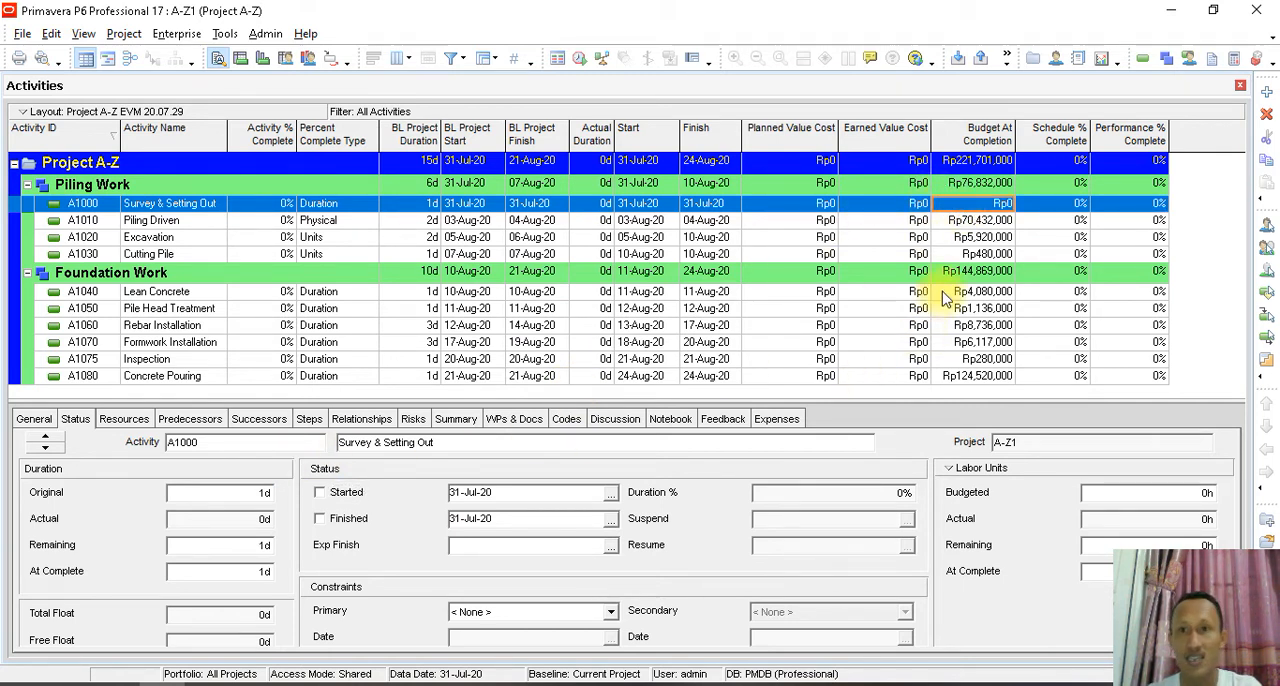
left_click(120, 420)
left_click(413, 484)
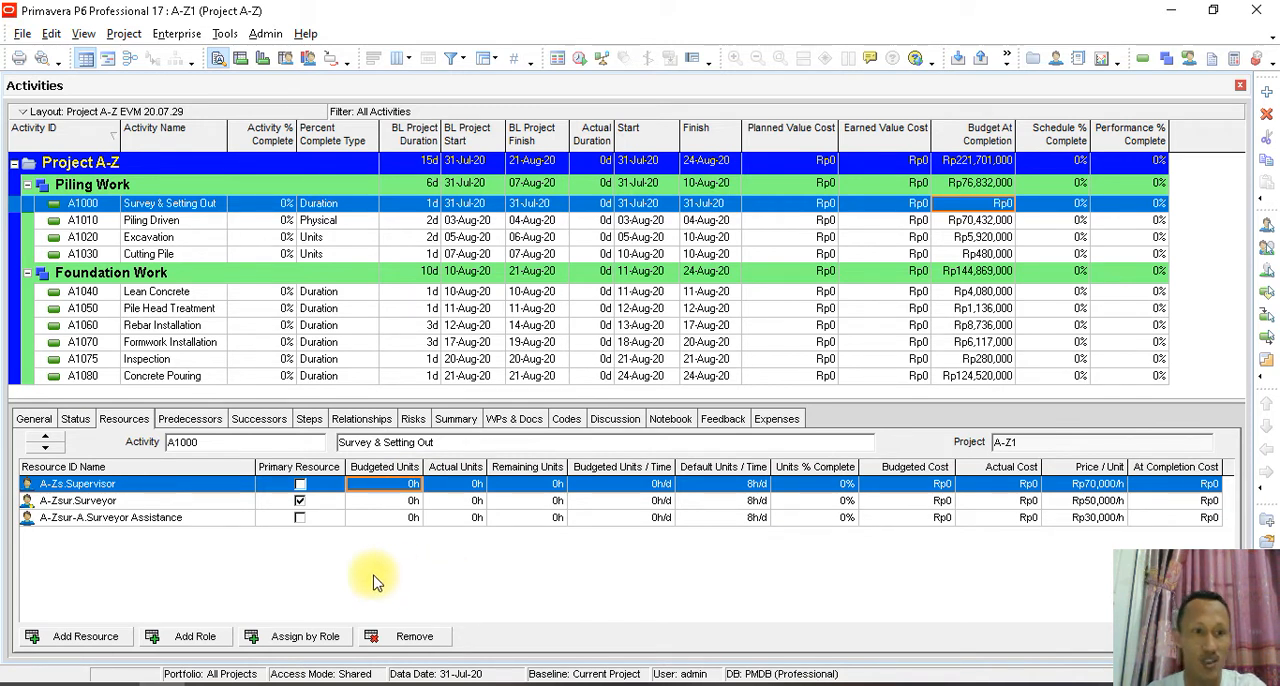
type("8")
left_click(408, 502)
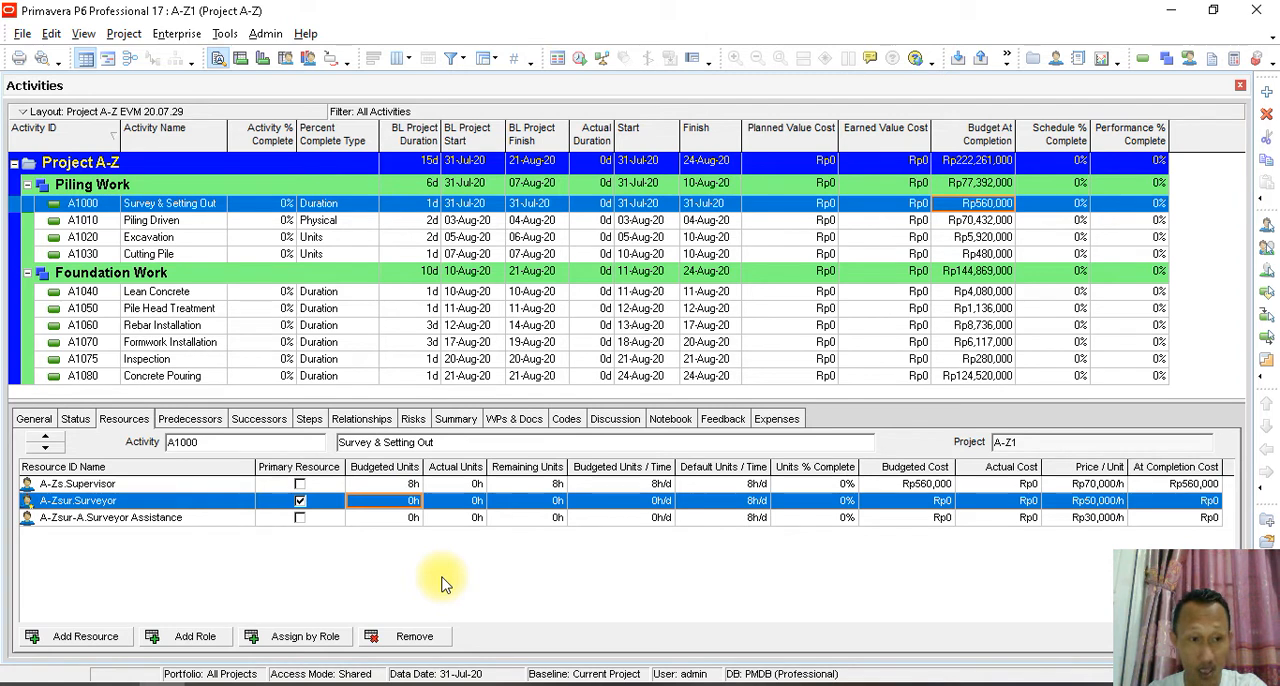
type("8")
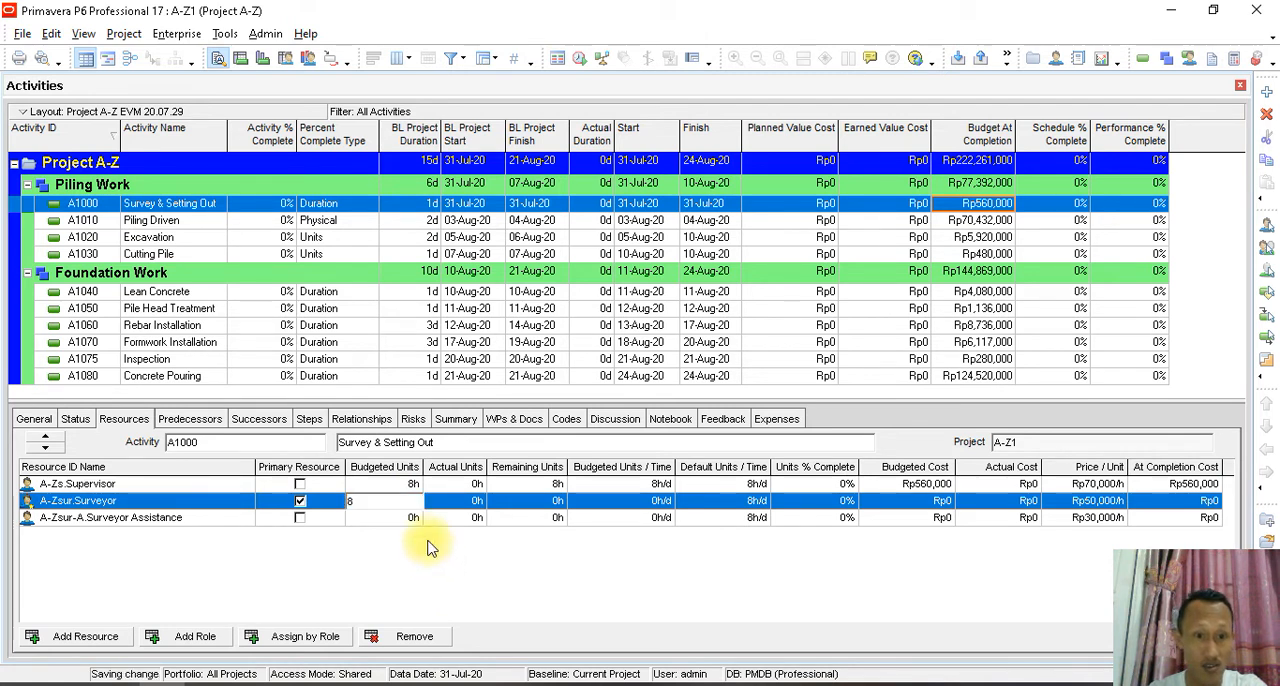
left_click(413, 519)
type("8")
key("Return")
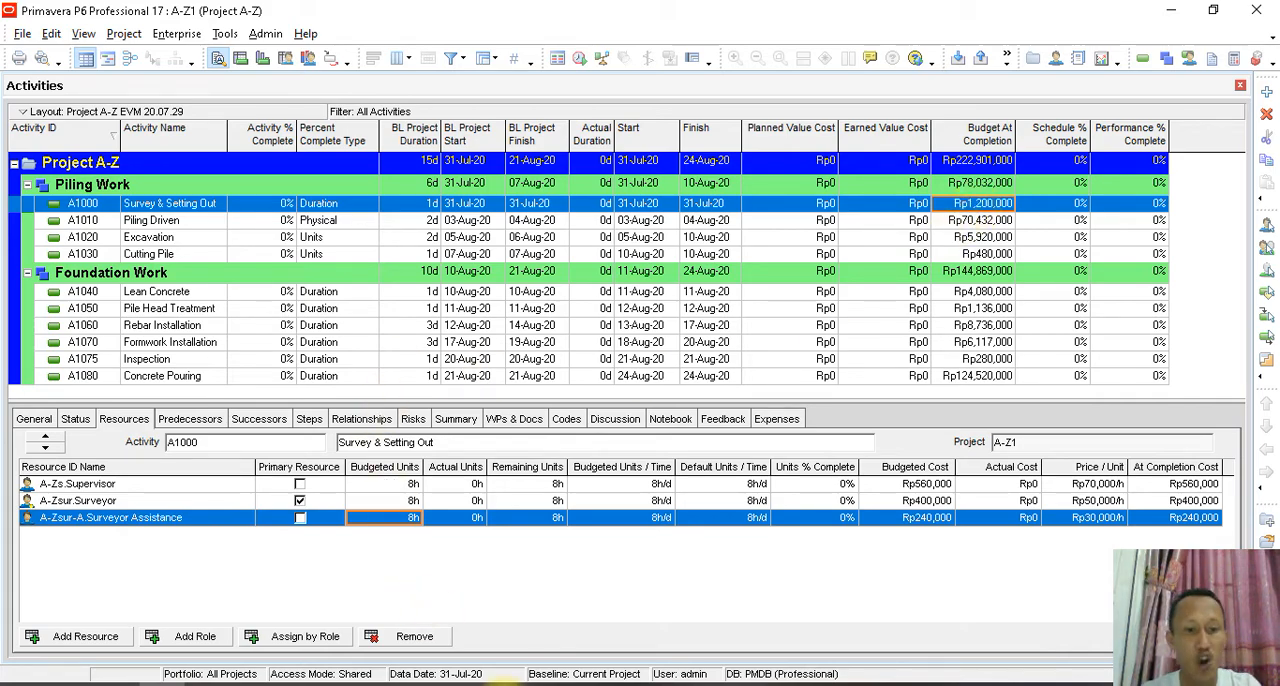
- Switch to the CPI SPI presentation in PowerPoint and run the slide show up to the WBS Milestones percent complete slide
left_click(562, 684)
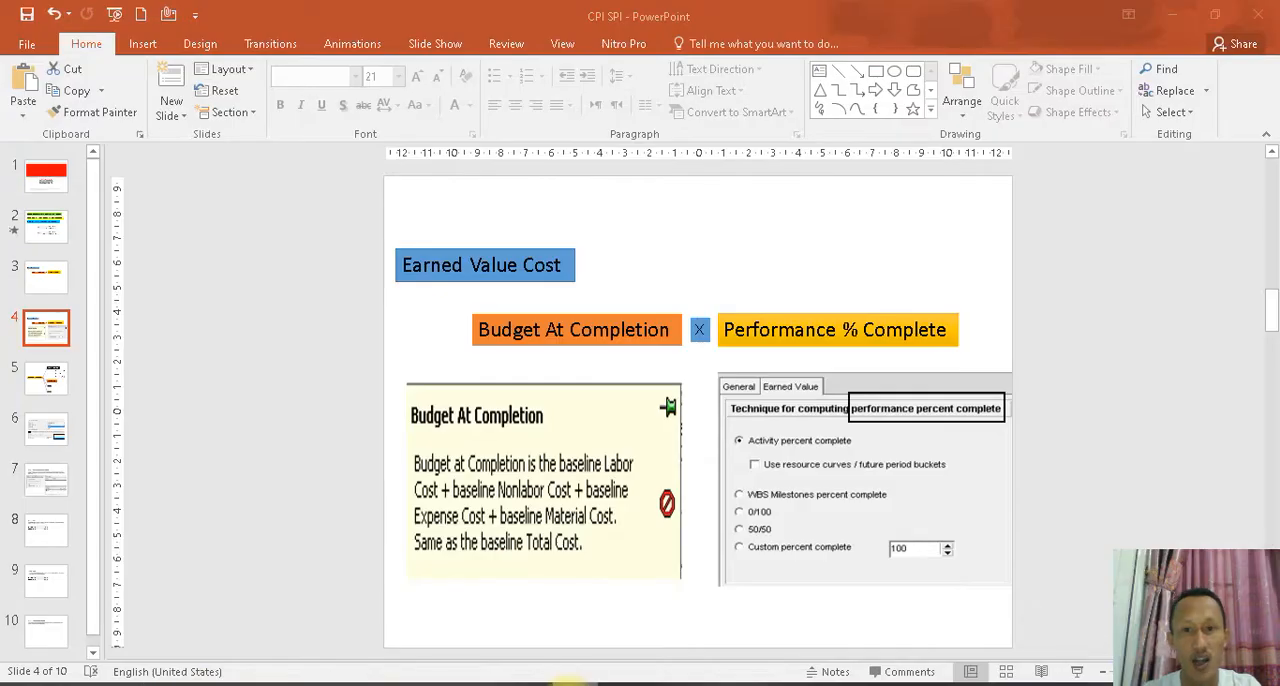
left_click(46, 428)
left_click(53, 485)
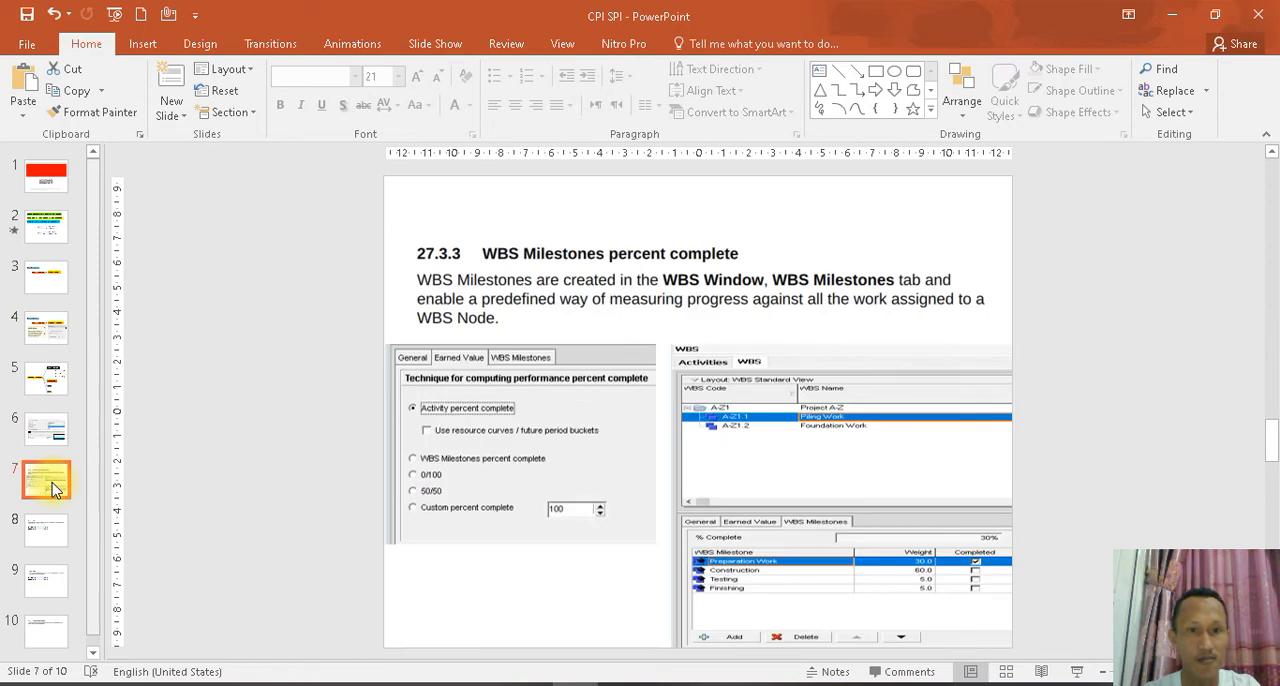
left_click(118, 20)
left_click(134, 107)
left_click(136, 105)
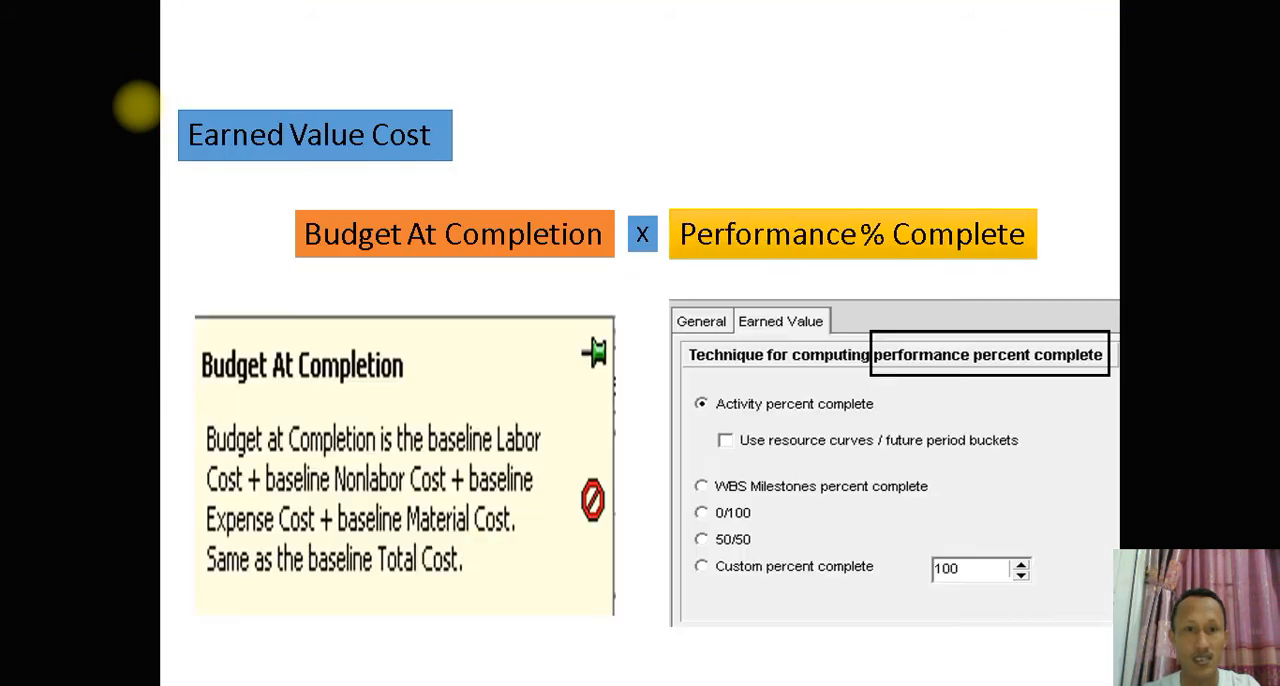
left_click(137, 105)
left_click(137, 105)
left_click(137, 105)
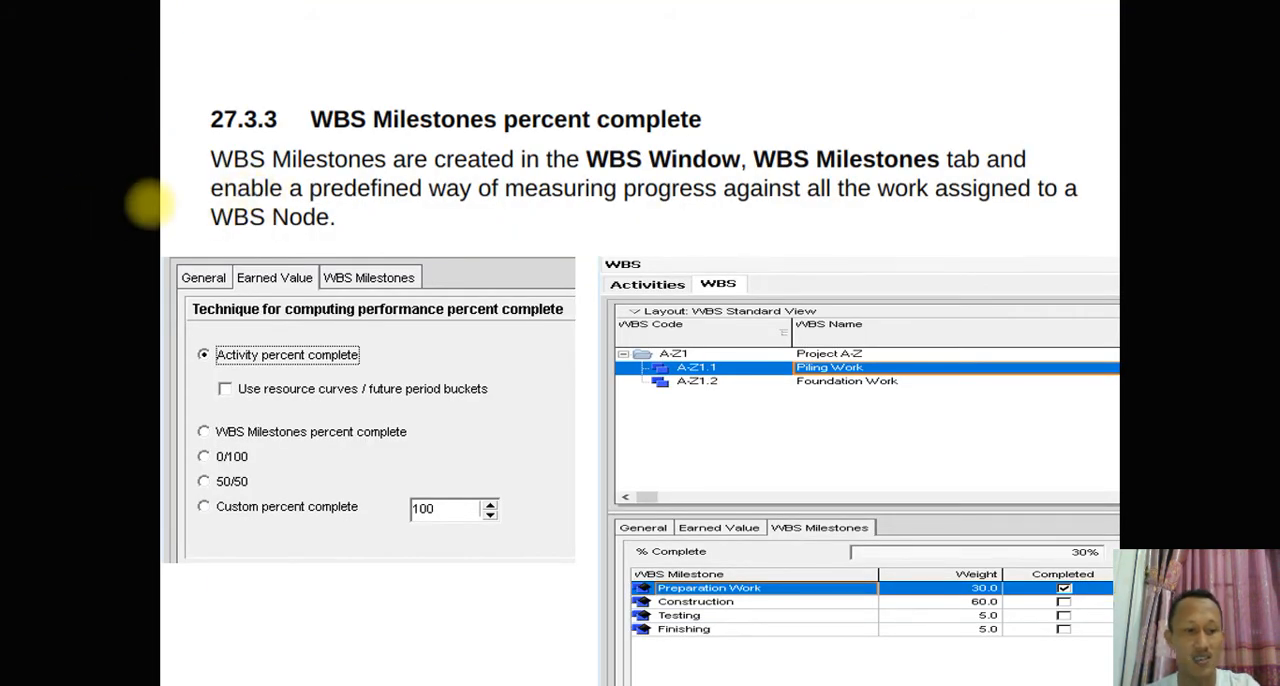
key("Escape")
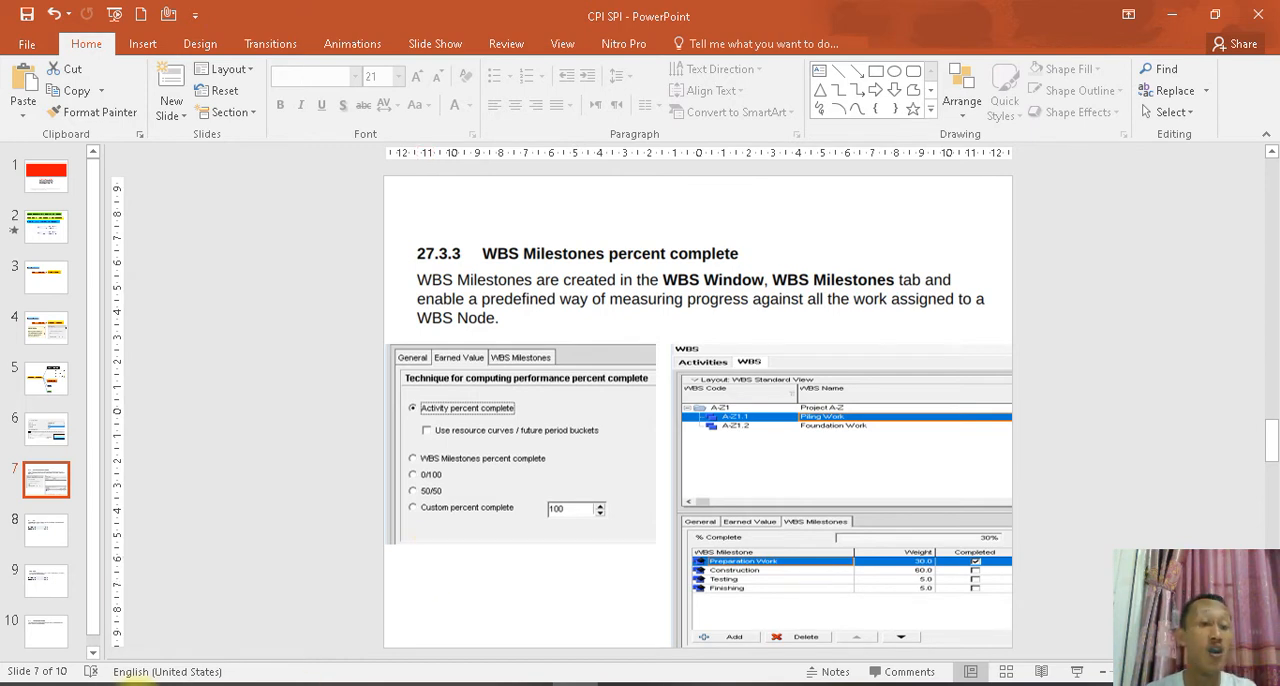
- Switch back to Primavera P6 and open the project's WBS view
key("alt+Tab")
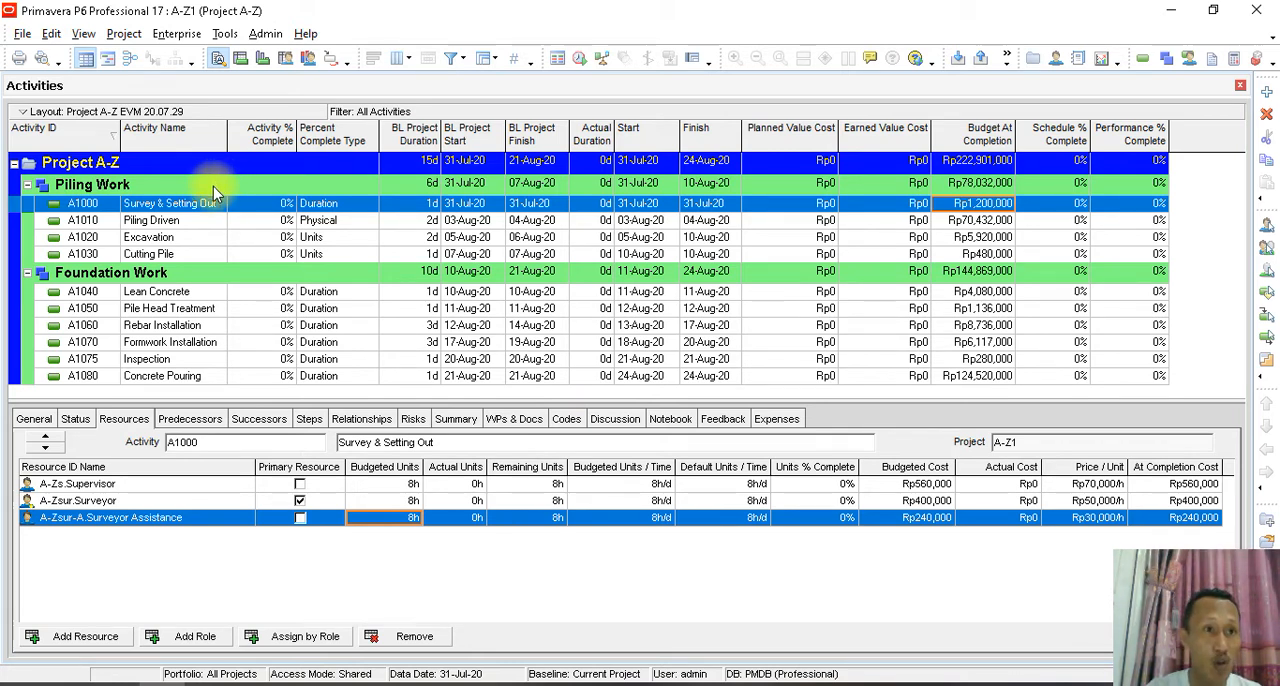
left_click(124, 33)
left_click(134, 58)
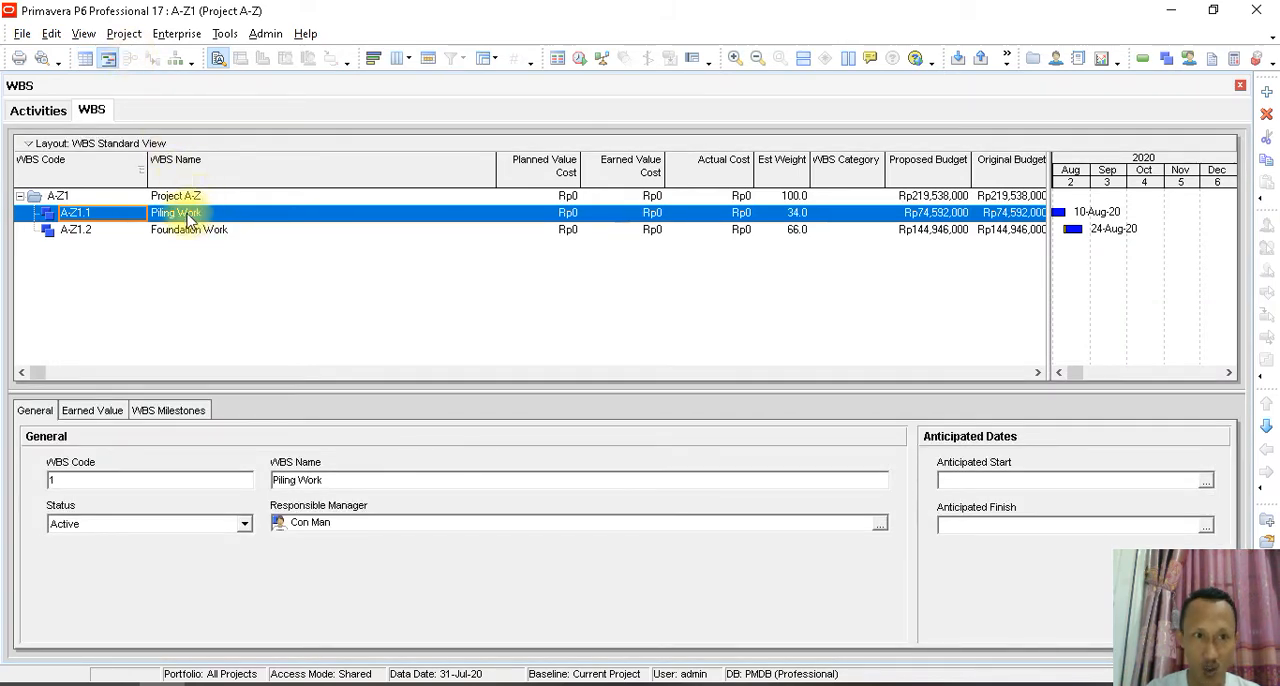
- Review the activities grouped under Piling Work and Foundation Work in the Activities view, and return to the WBS view
left_click(52, 113)
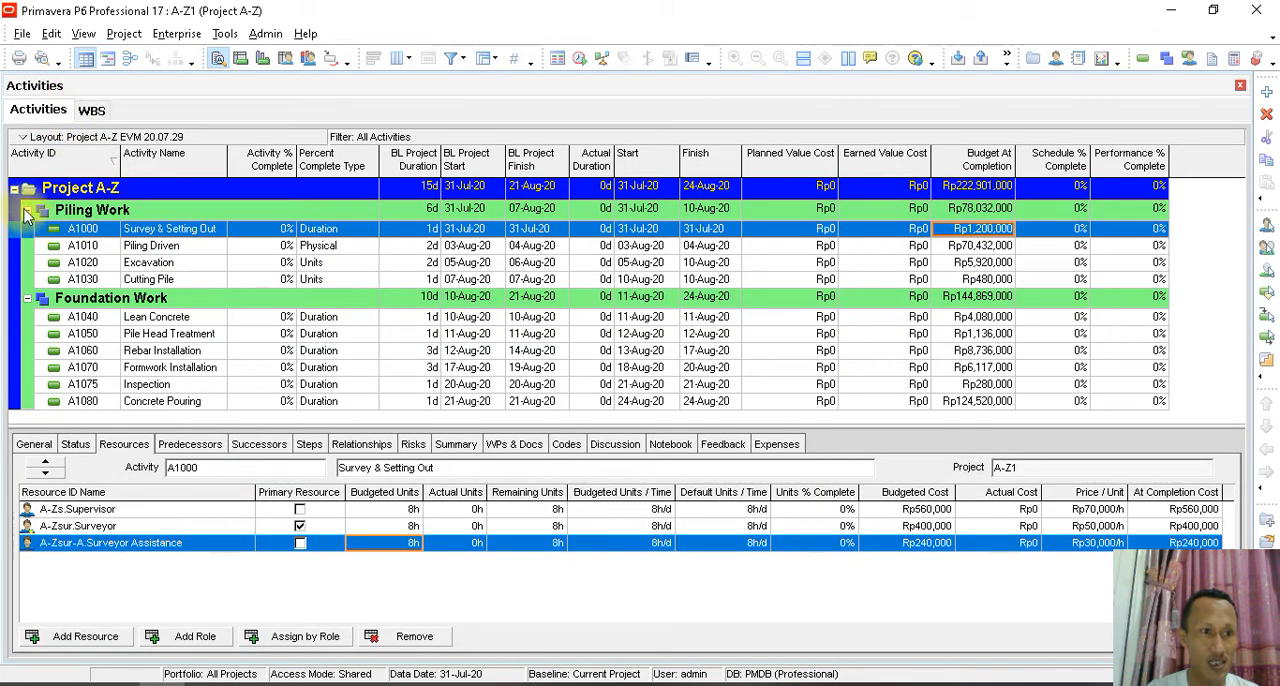
left_click(28, 215)
left_click(28, 231)
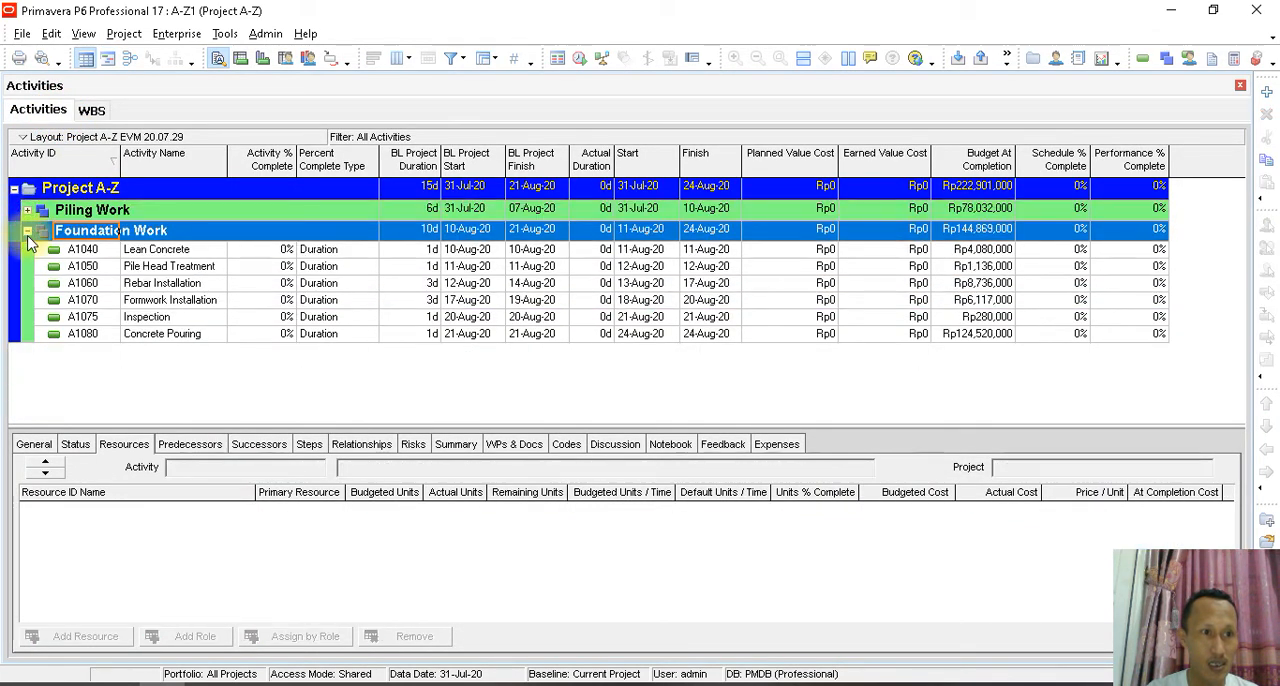
left_click(28, 231)
left_click(28, 210)
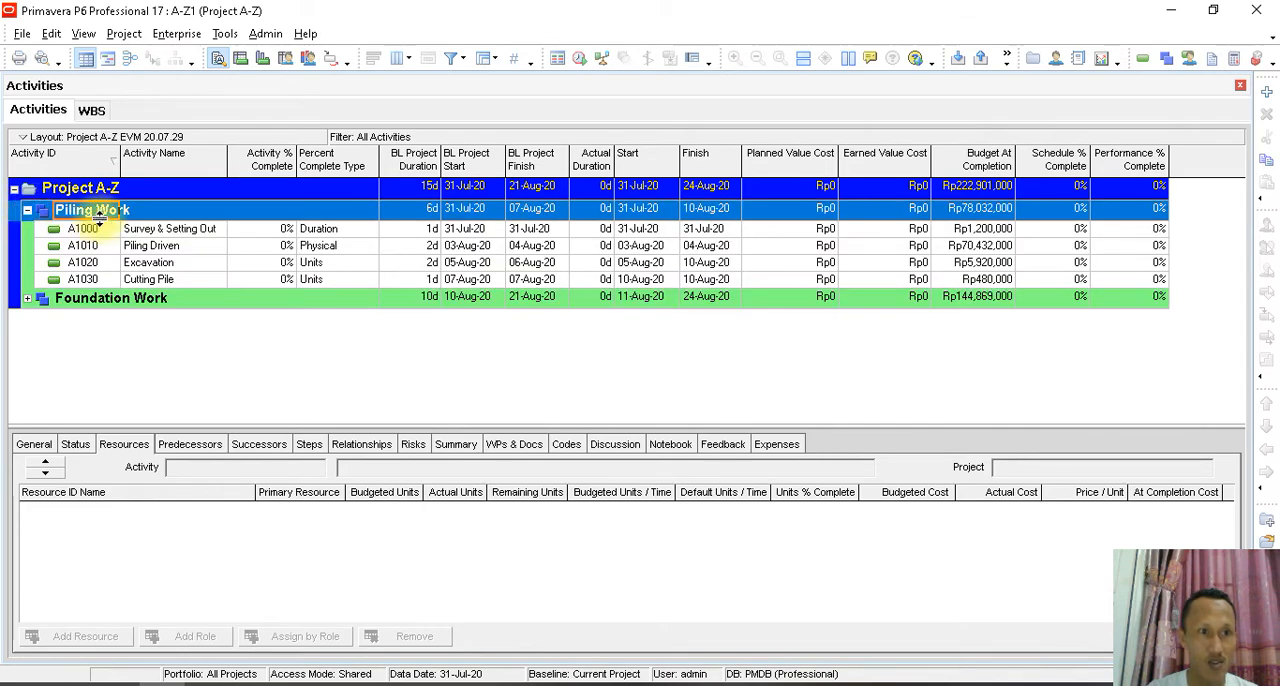
left_click(146, 230)
left_click(155, 246)
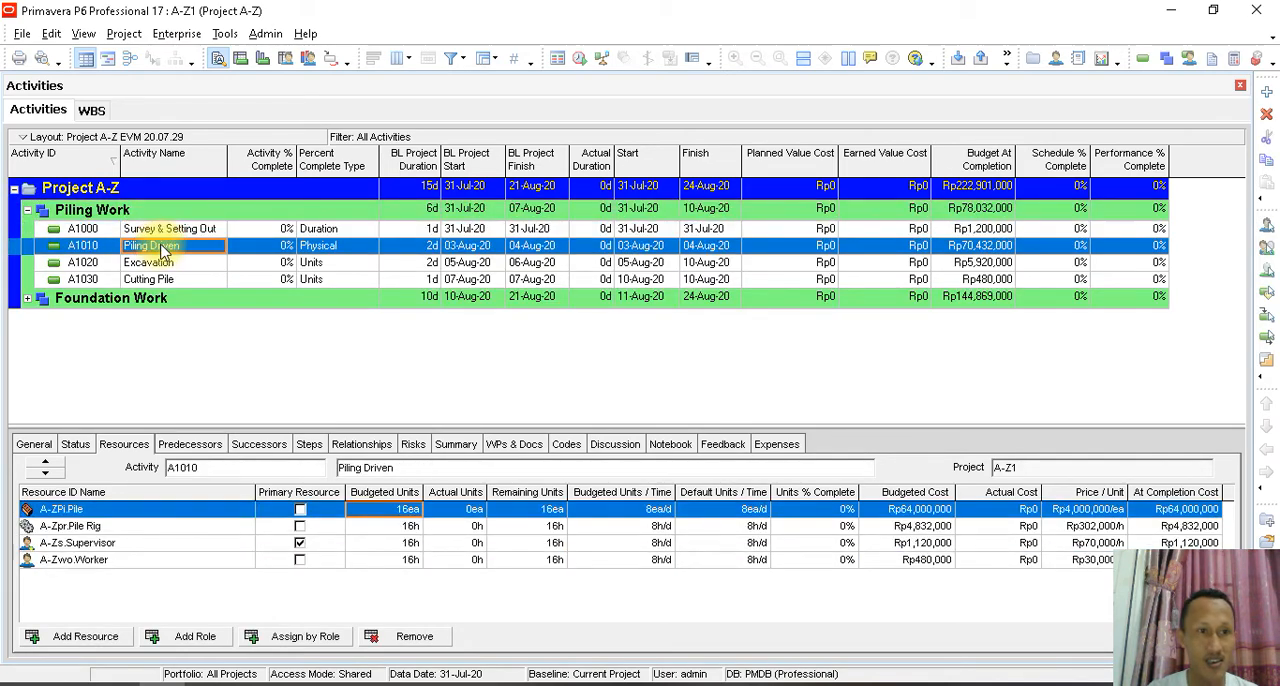
left_click(192, 264)
left_click(190, 280)
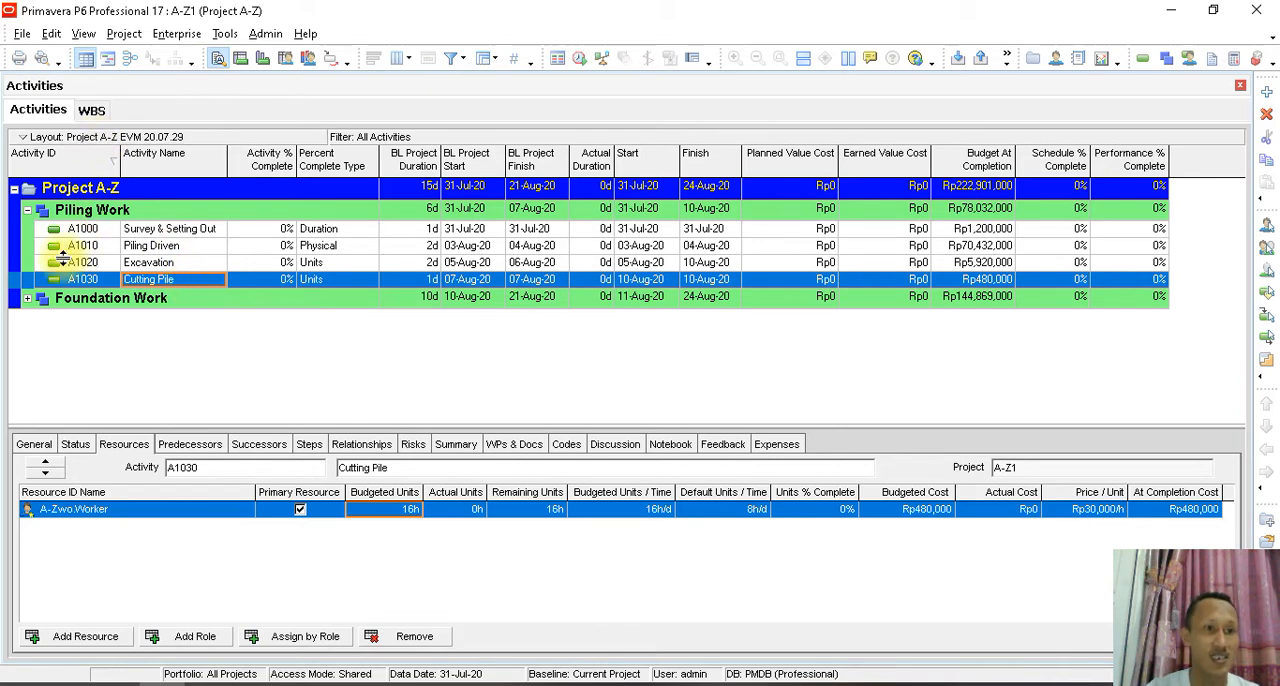
left_click(28, 298)
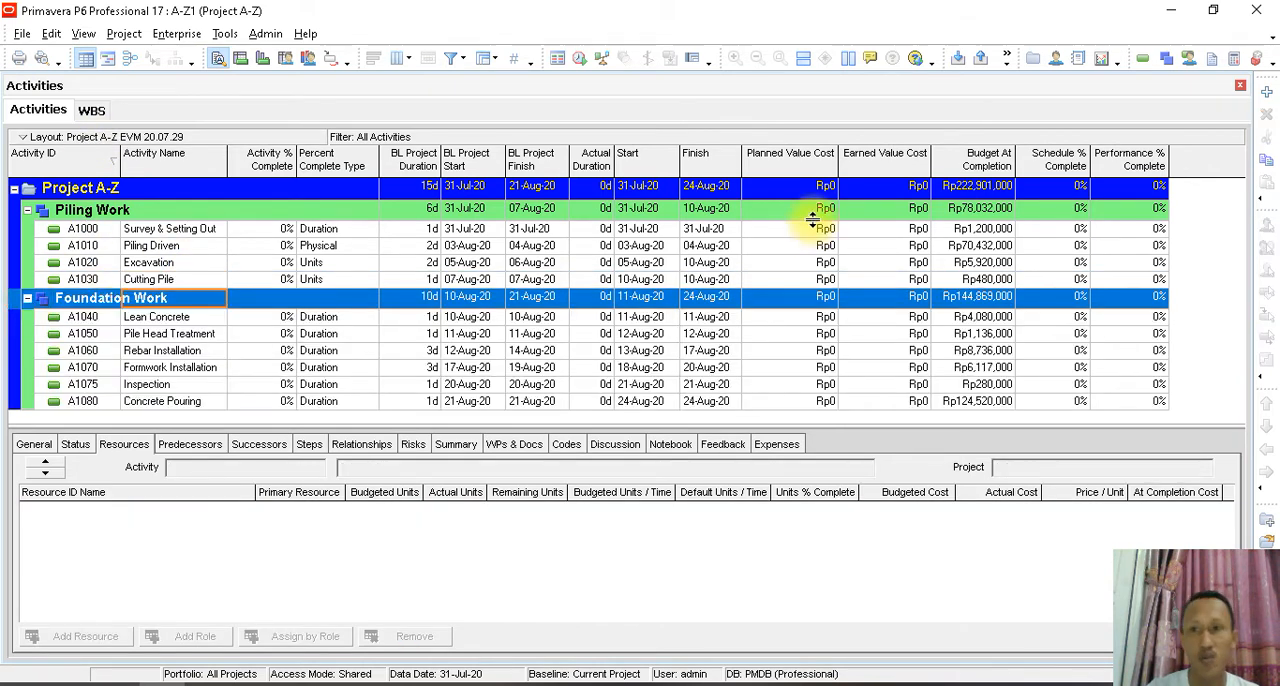
left_click(91, 111)
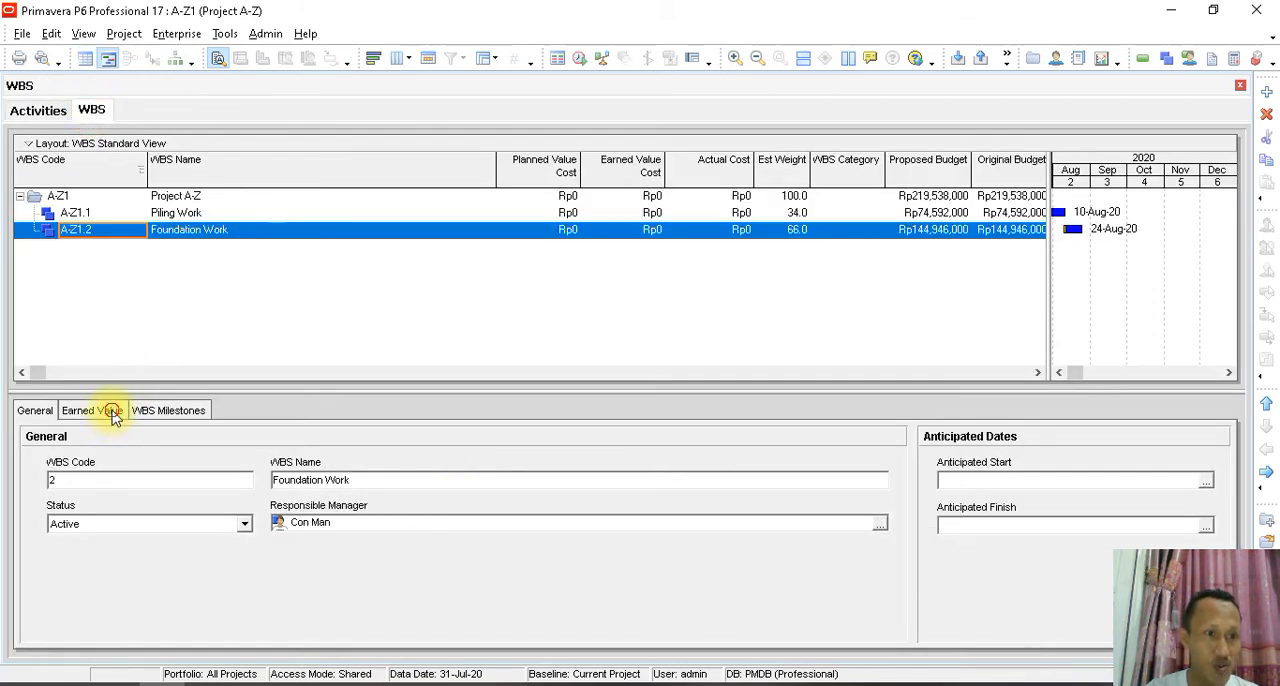
- Set Foundation Work's performance percent complete technique to WBS Milestones percent complete and show its WBS milestones
left_click(145, 538)
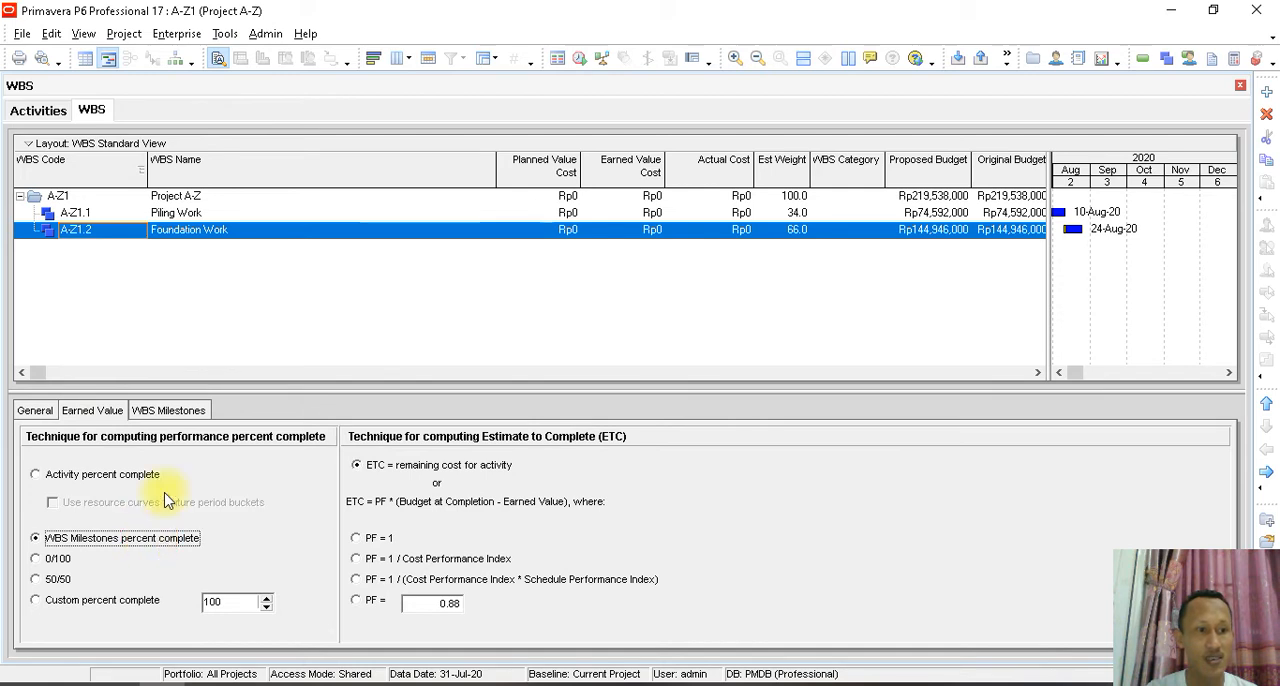
left_click(176, 416)
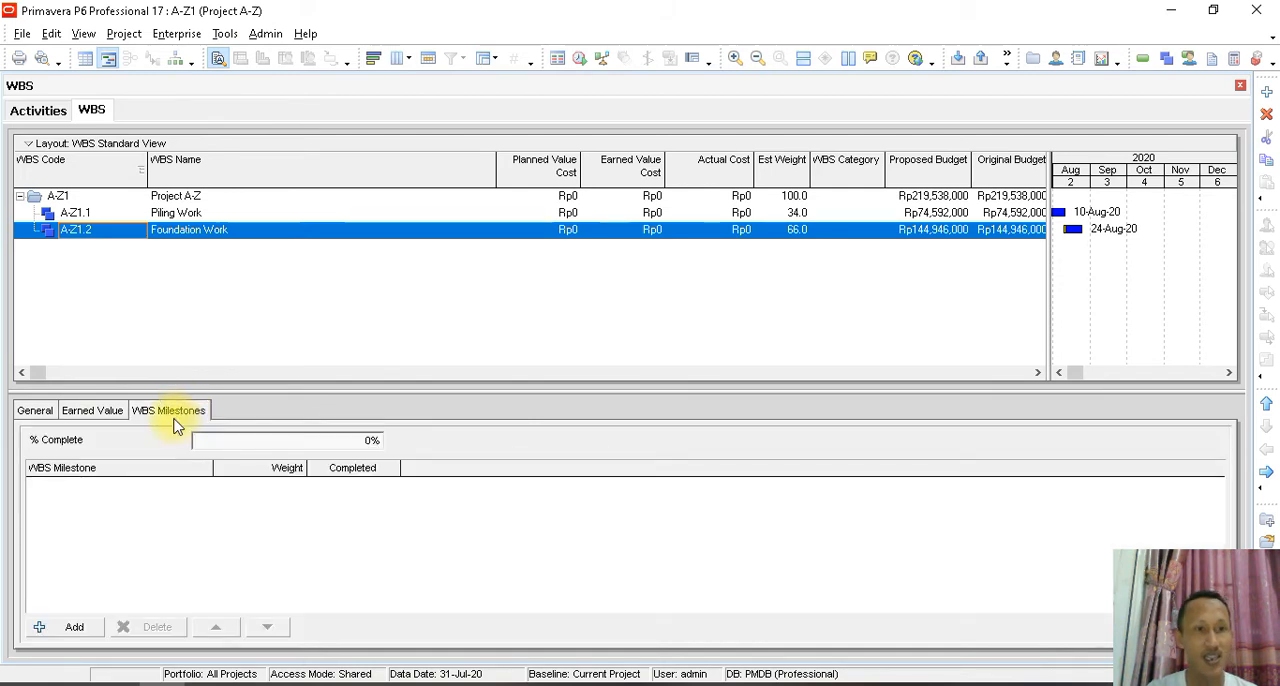
- Delete the Preparation Work milestone from the Piling Work WBS element
left_click(175, 215)
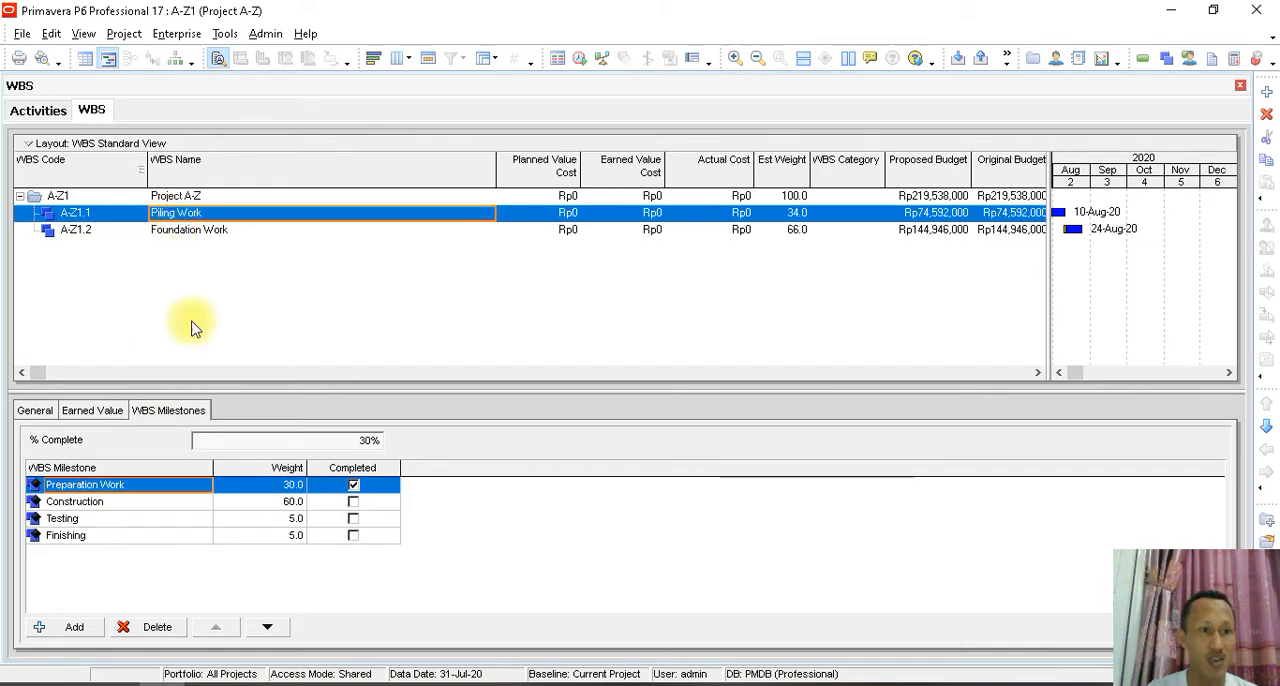
left_click(169, 485)
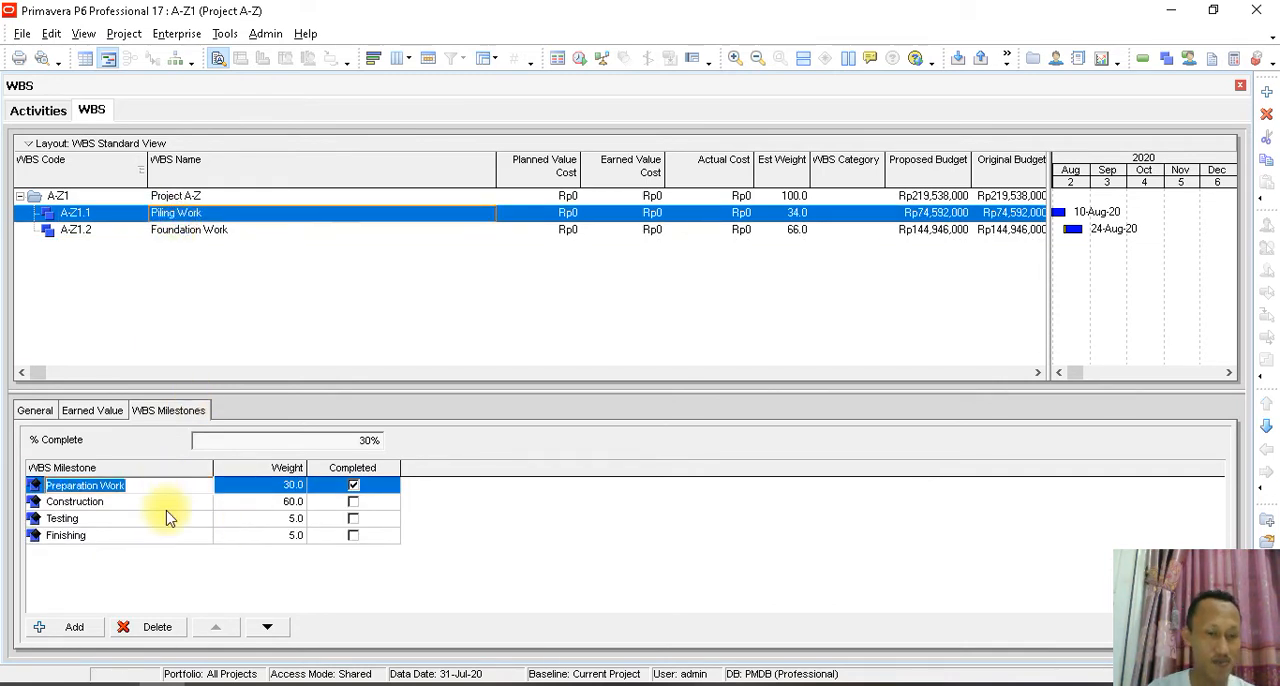
left_click(190, 569)
left_click(163, 626)
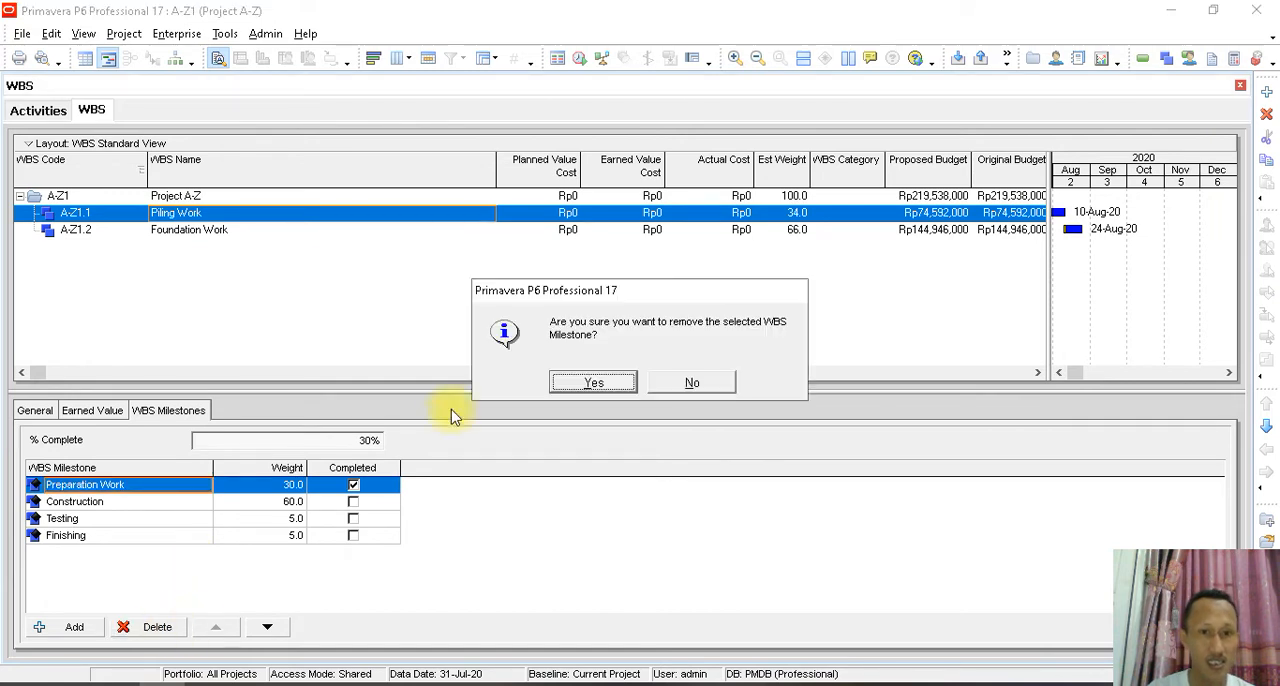
left_click(563, 383)
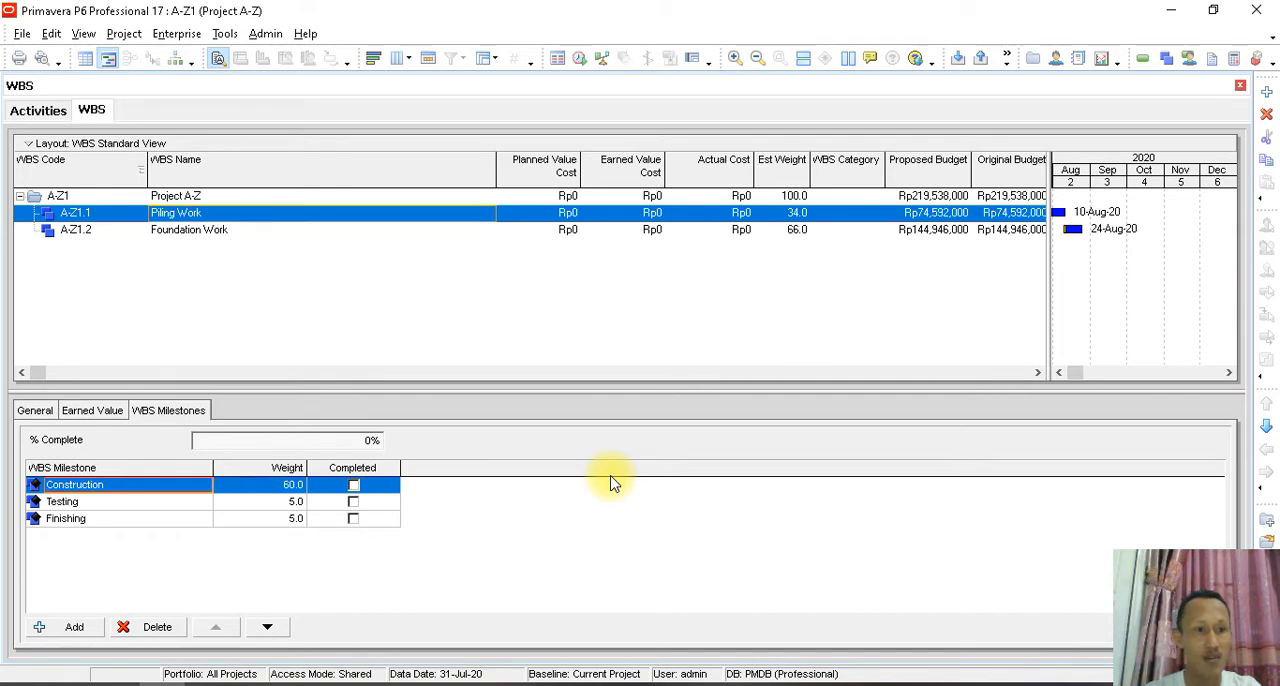
- Delete the remaining Construction, Testing and Finishing milestones from Piling Work
left_click(285, 488)
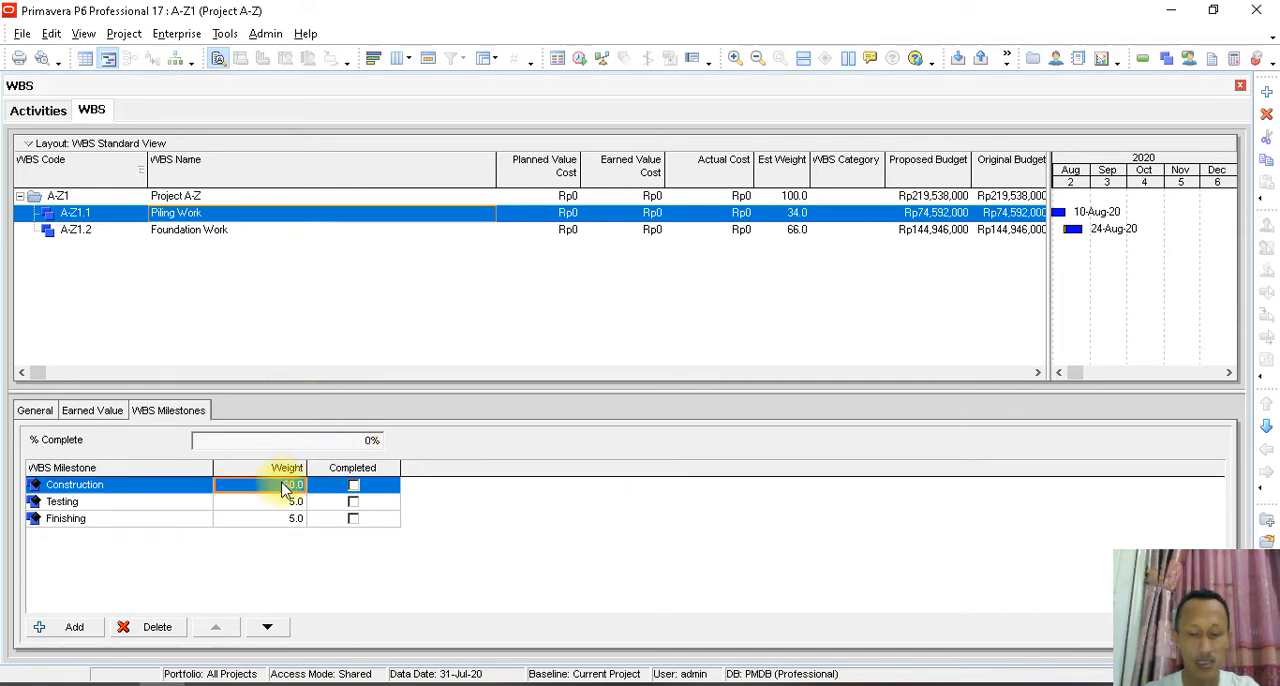
type("90")
key("Return")
key("Return")
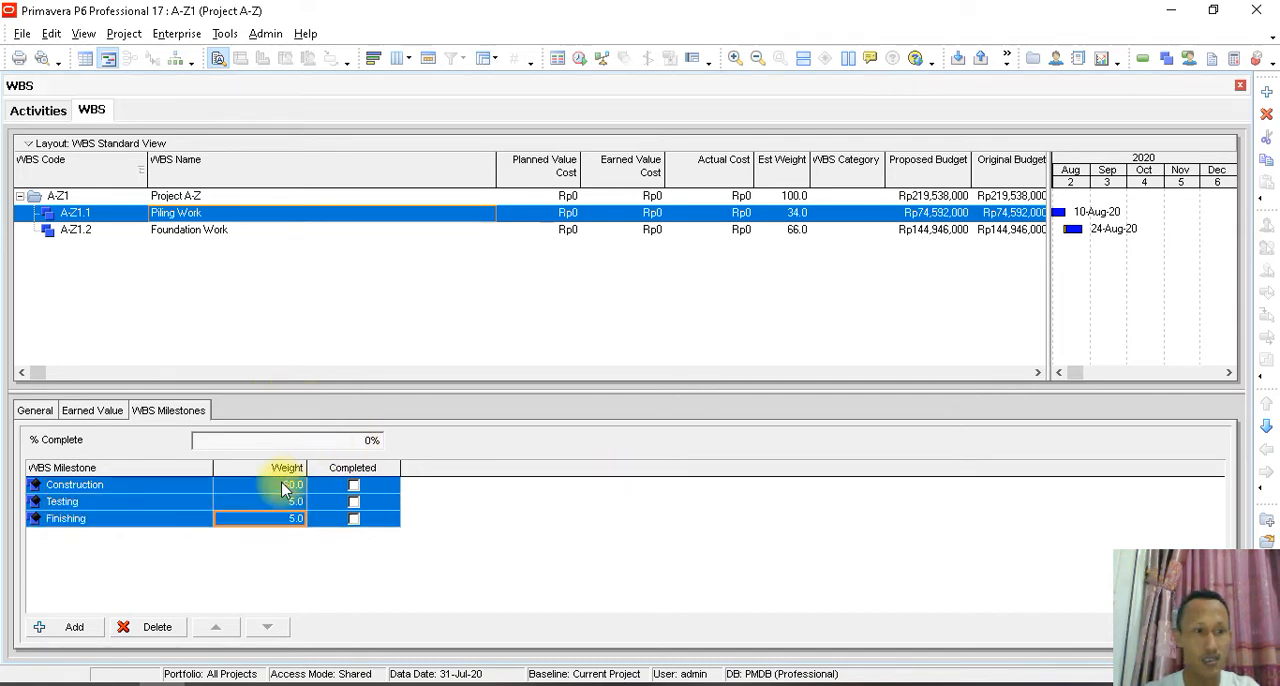
left_click(157, 627)
left_click(588, 383)
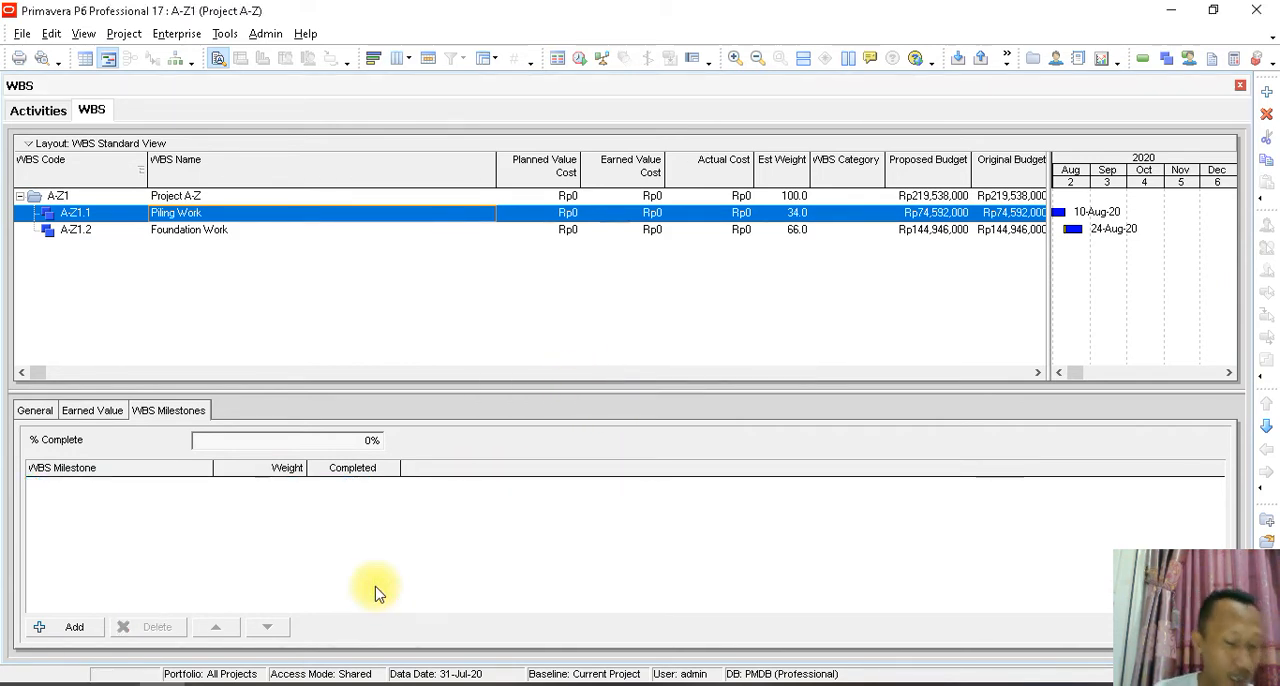
- Add two new WBS milestones to Piling Work, named Preparation and Construction
left_click(89, 630)
left_click(134, 485)
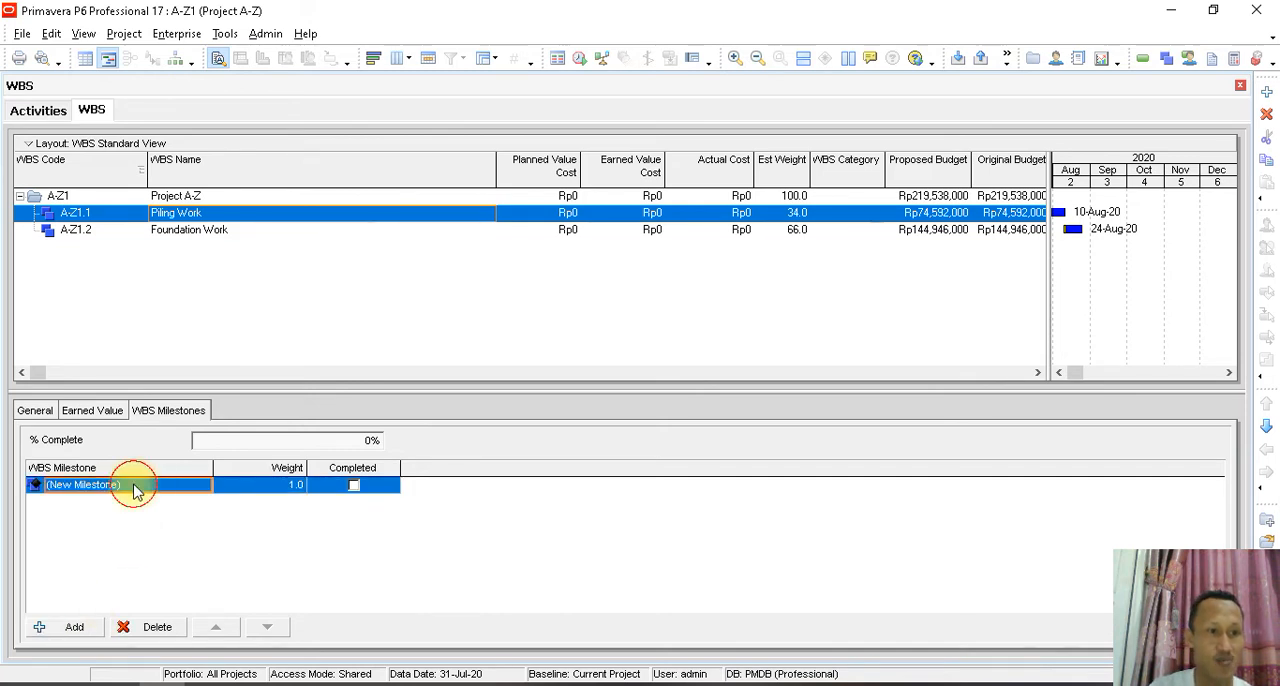
type("P")
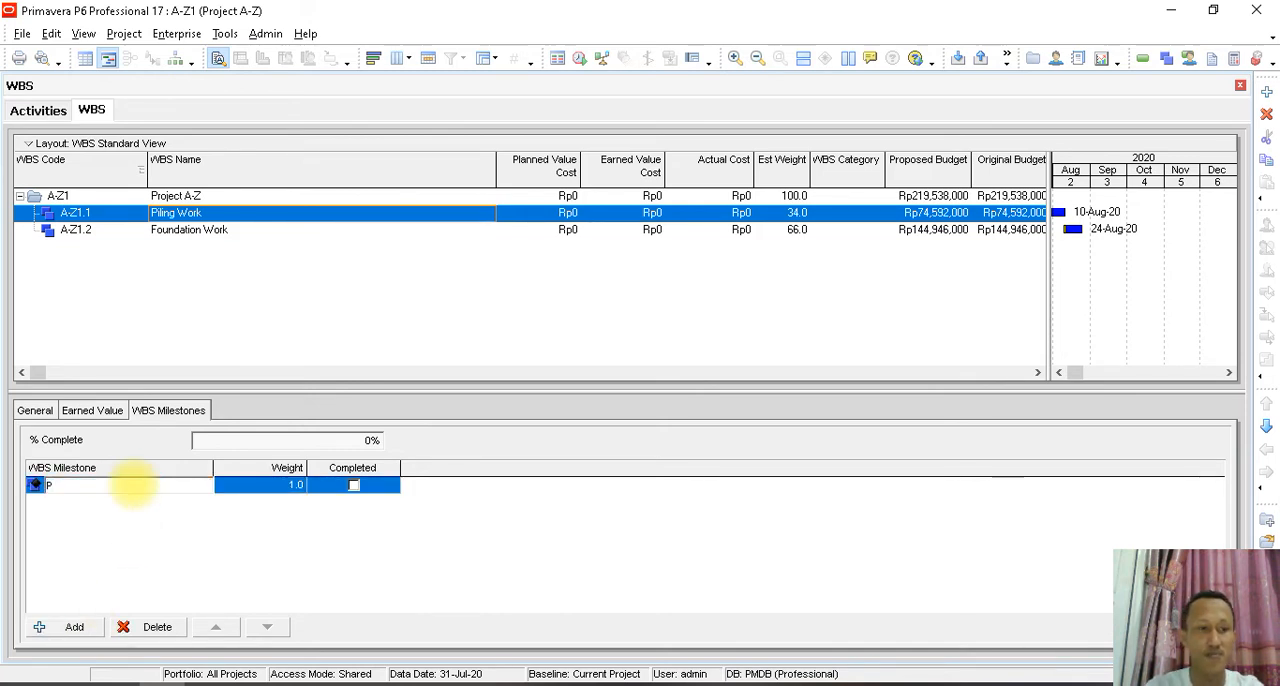
type("reparation")
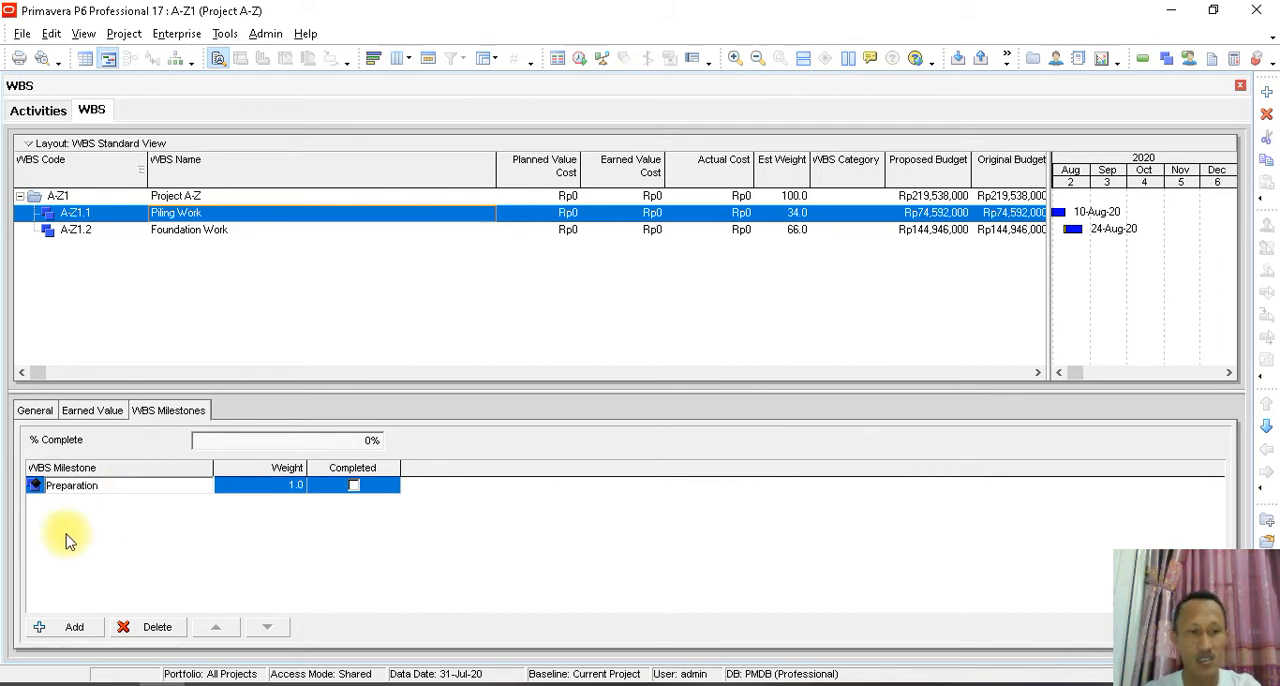
key("Return")
left_click(72, 627)
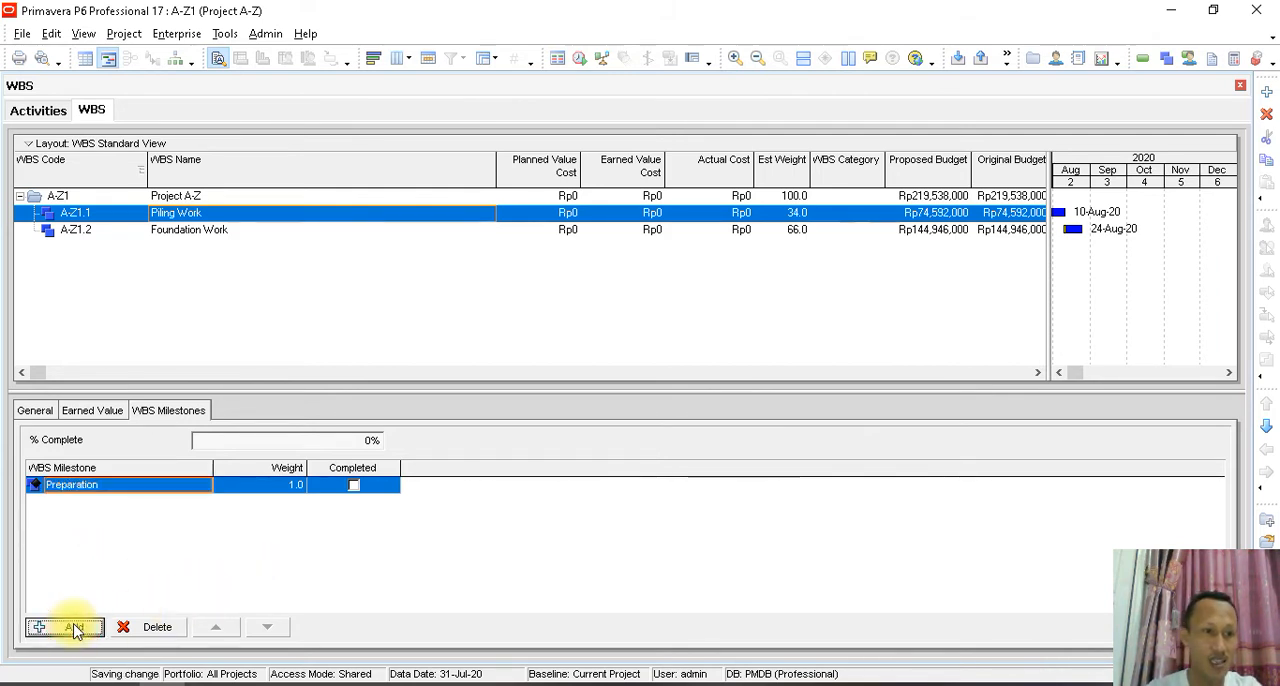
left_click(148, 501)
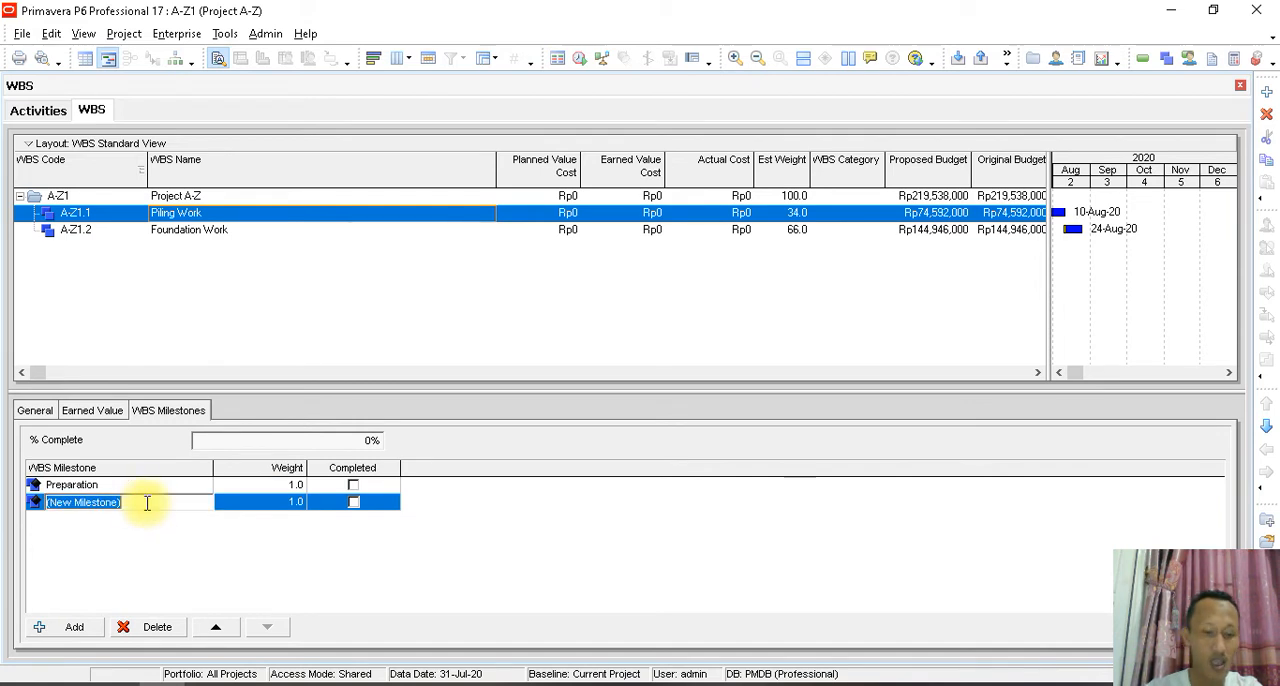
type("Construction")
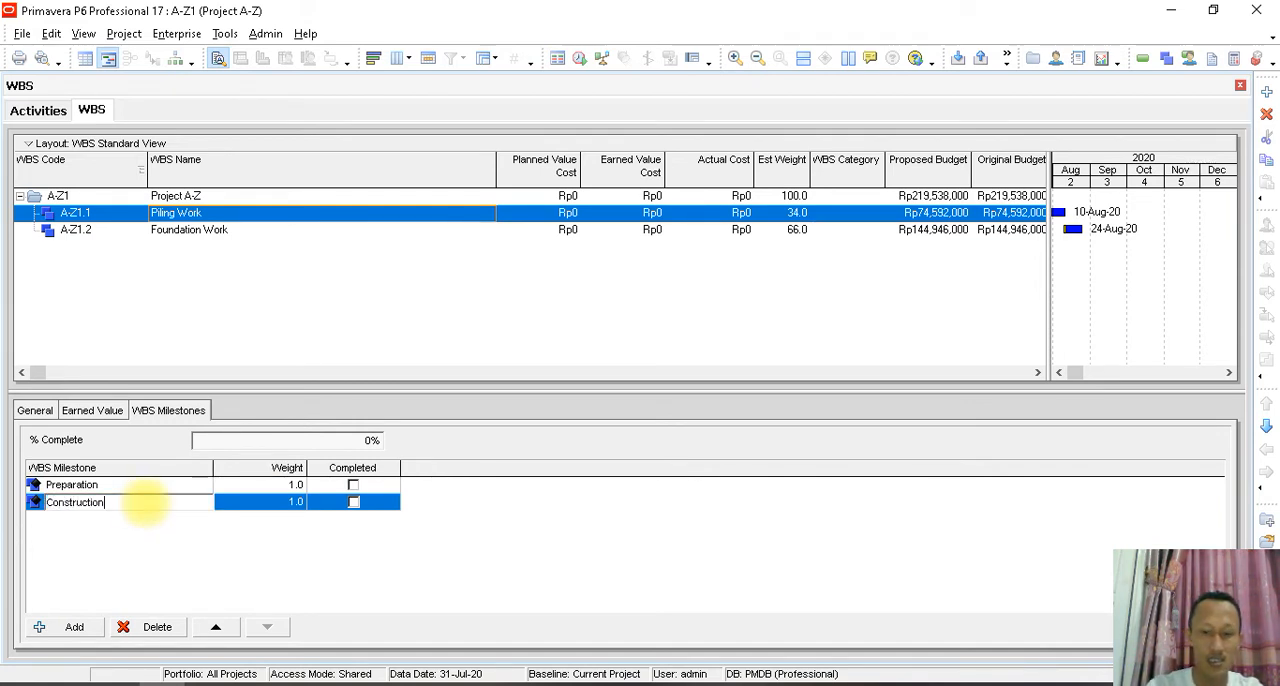
key("Return")
- Add two more WBS milestones to Piling Work, named Inspection and Testing
left_click(92, 627)
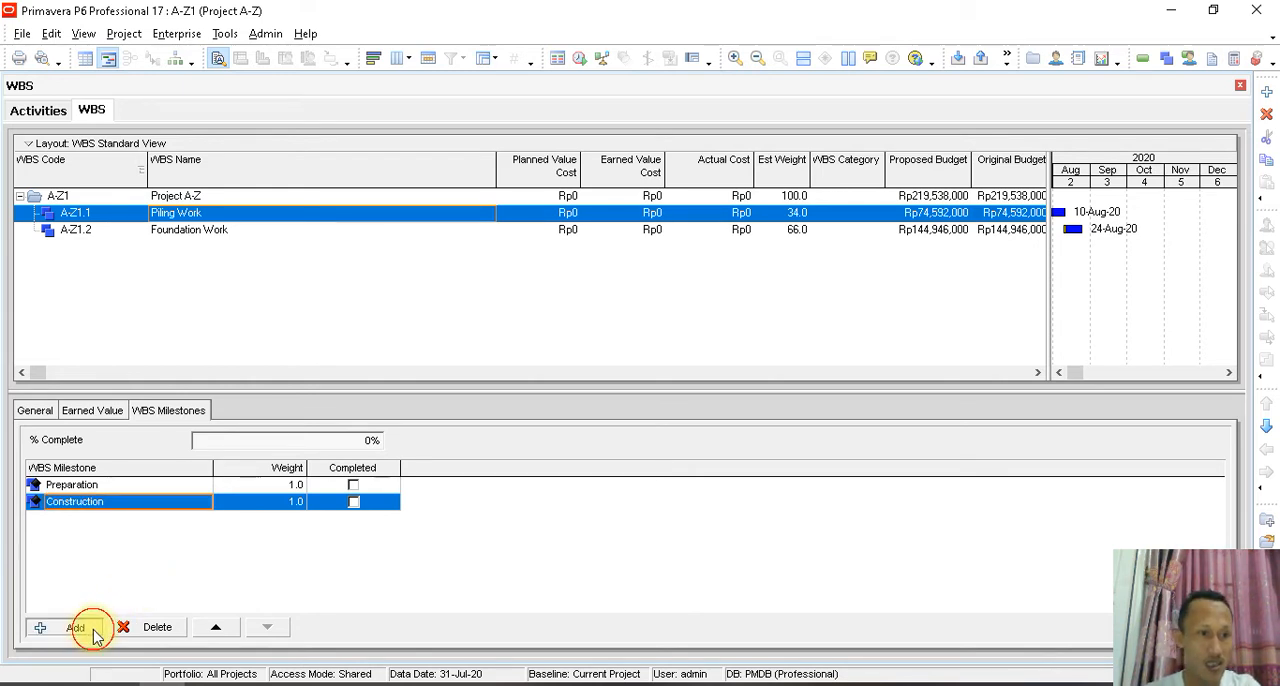
left_click(135, 519)
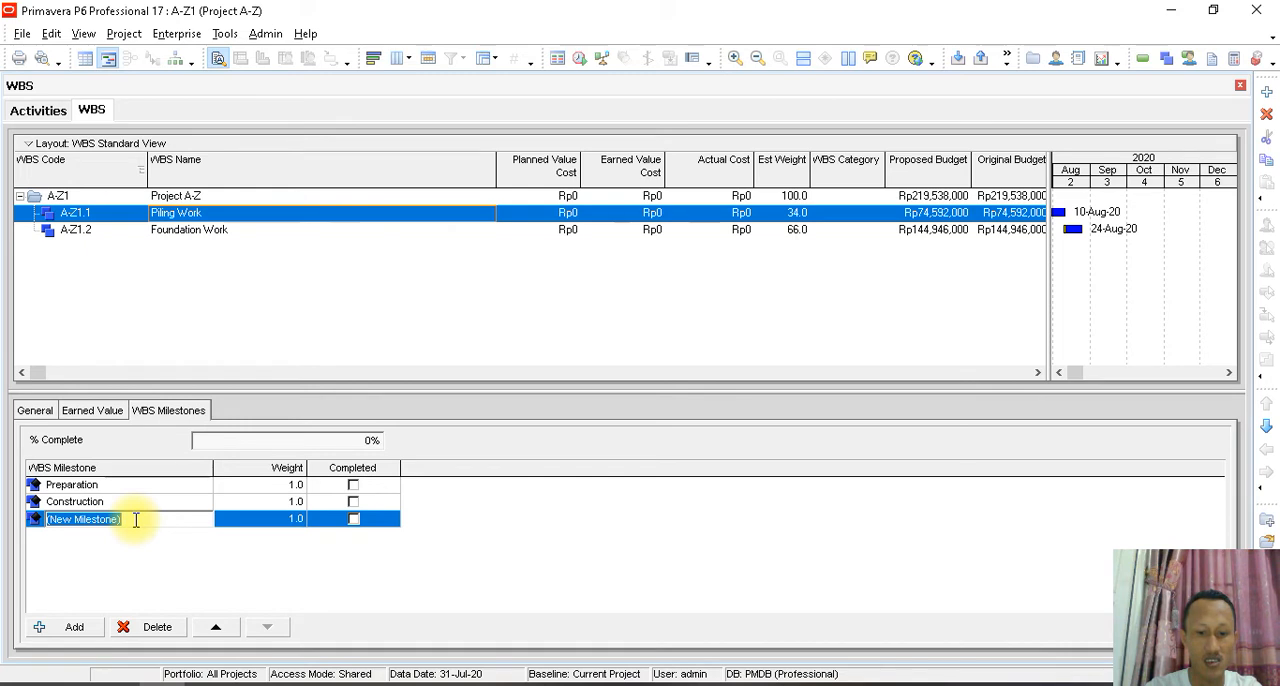
type("Inspection")
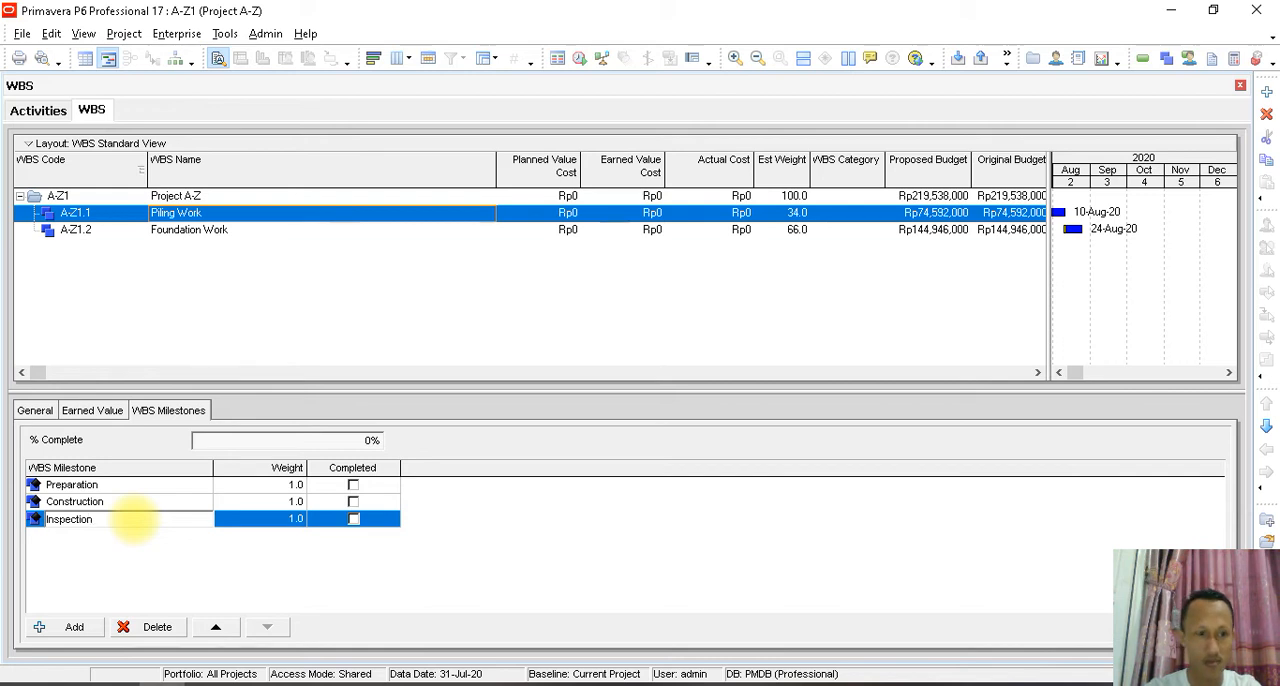
left_click(136, 522)
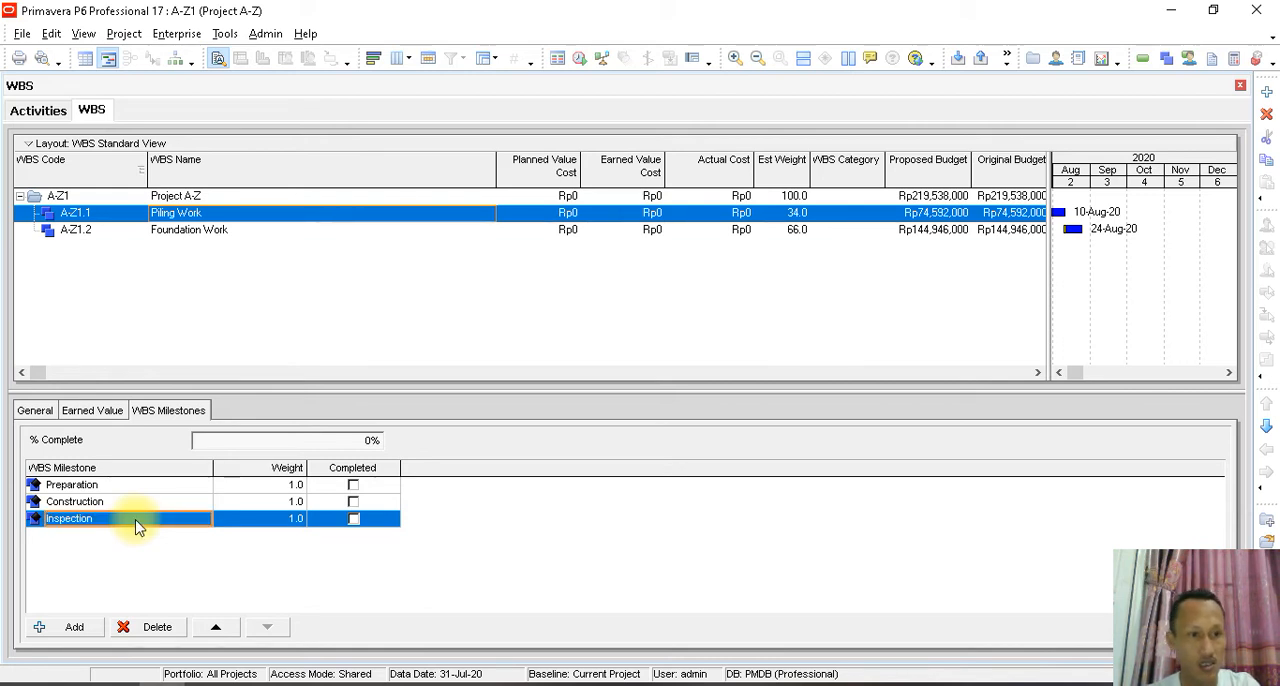
left_click(76, 627)
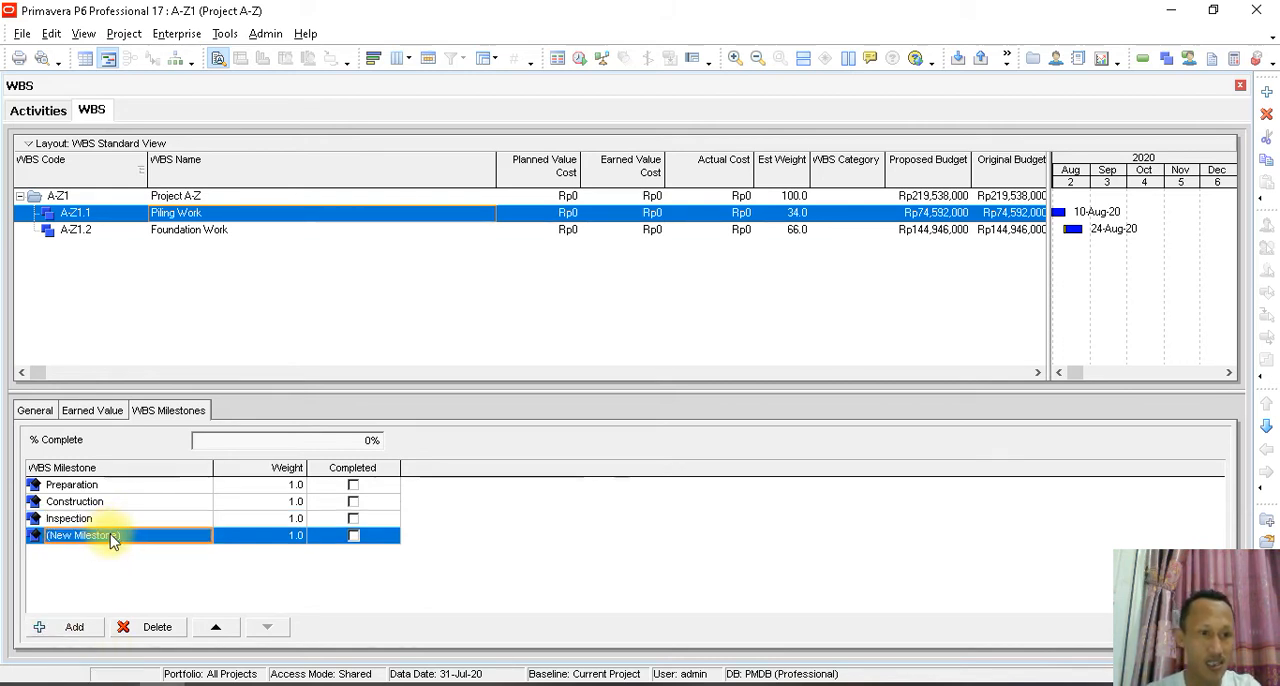
type("R")
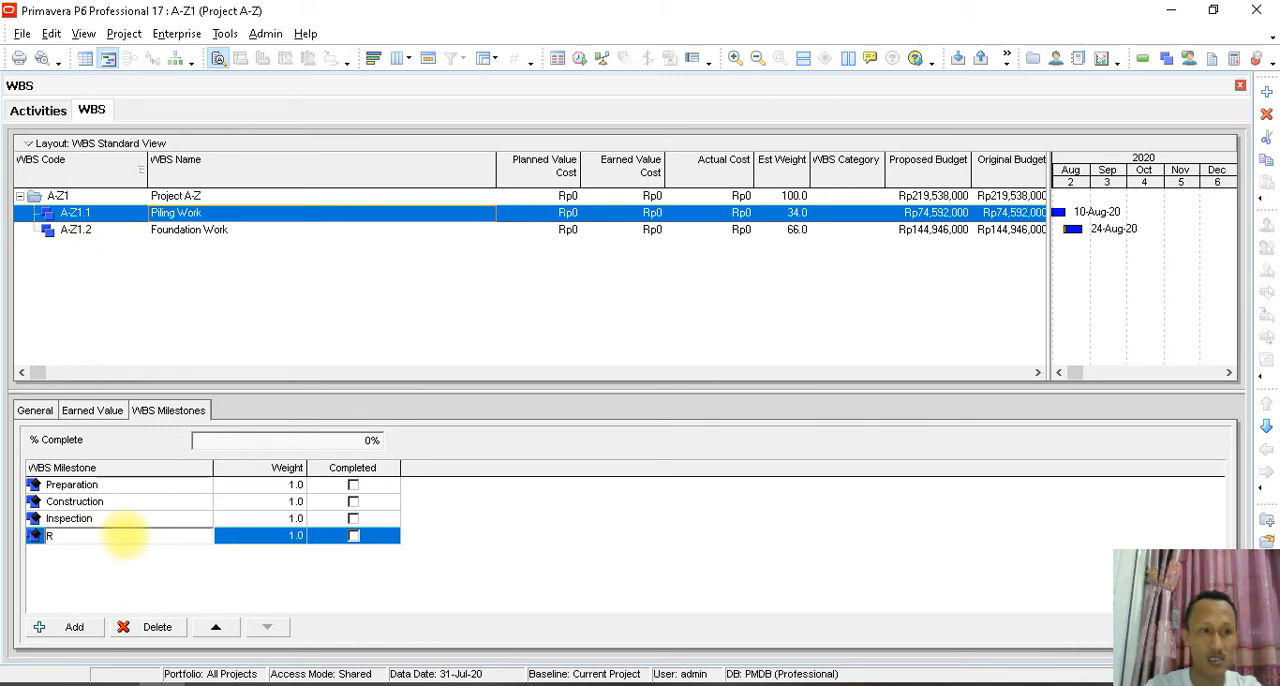
type("Testing")
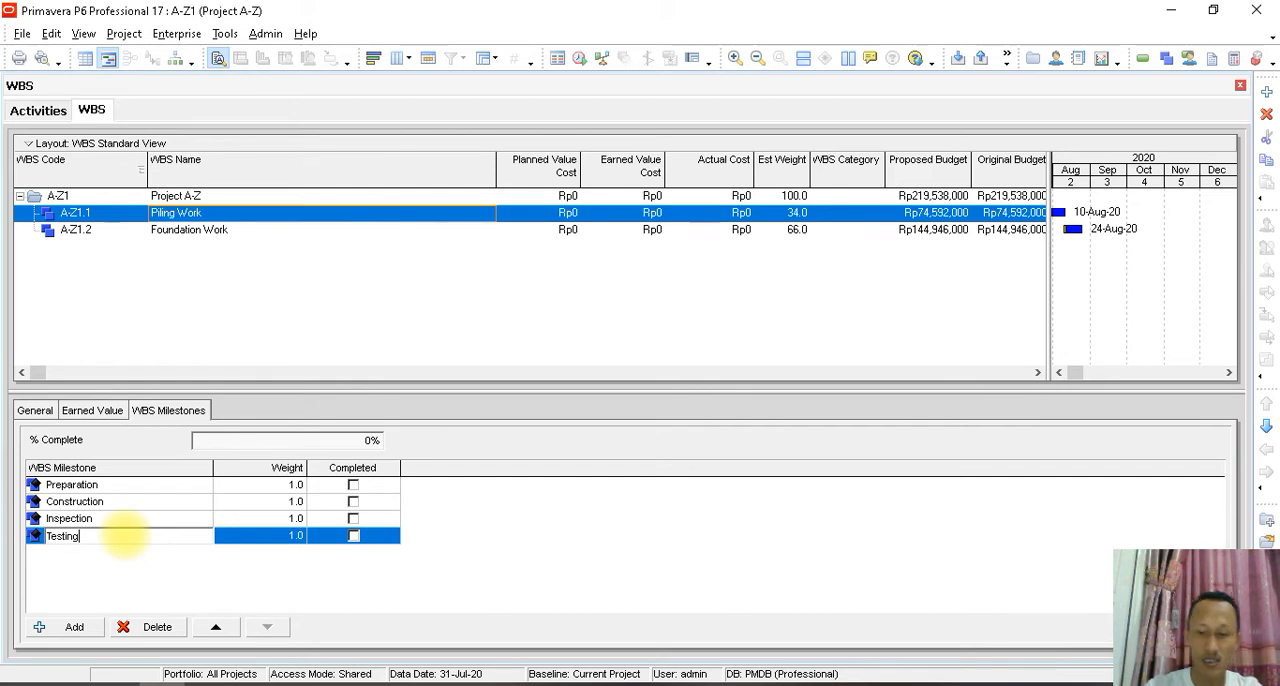
key("Return")
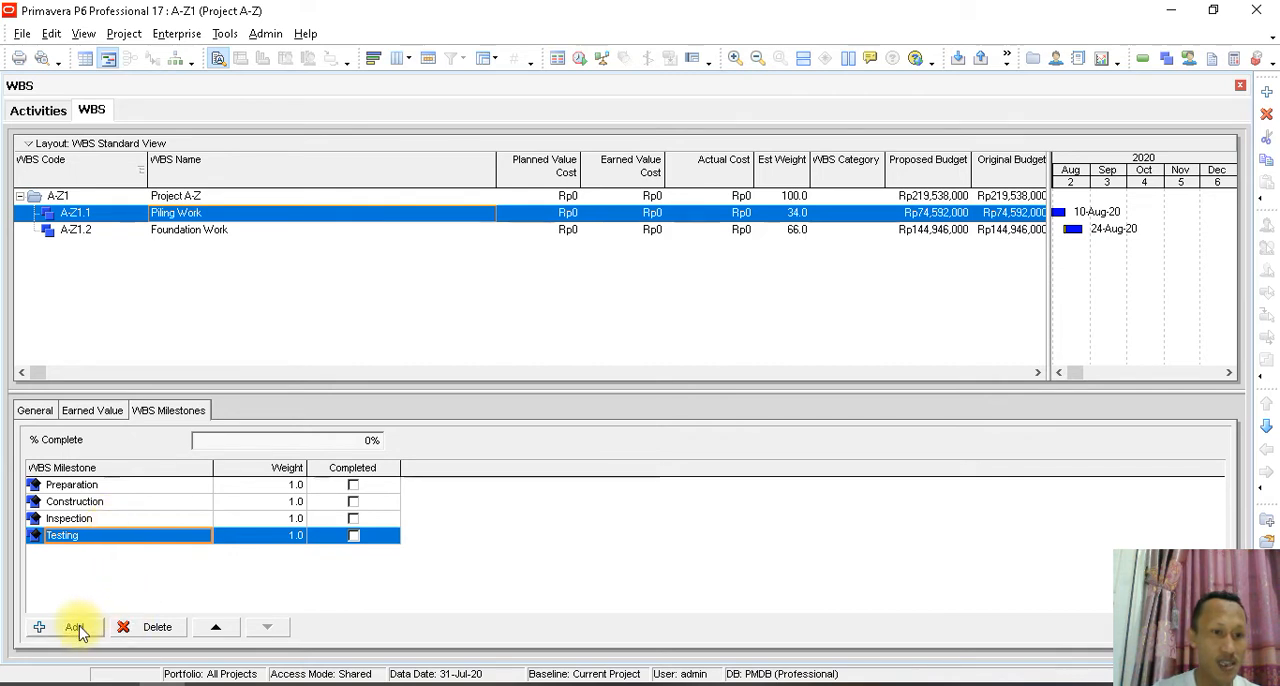
- Add a fifth WBS milestone named Finishing to Piling Work
left_click(78, 628)
left_click(128, 535)
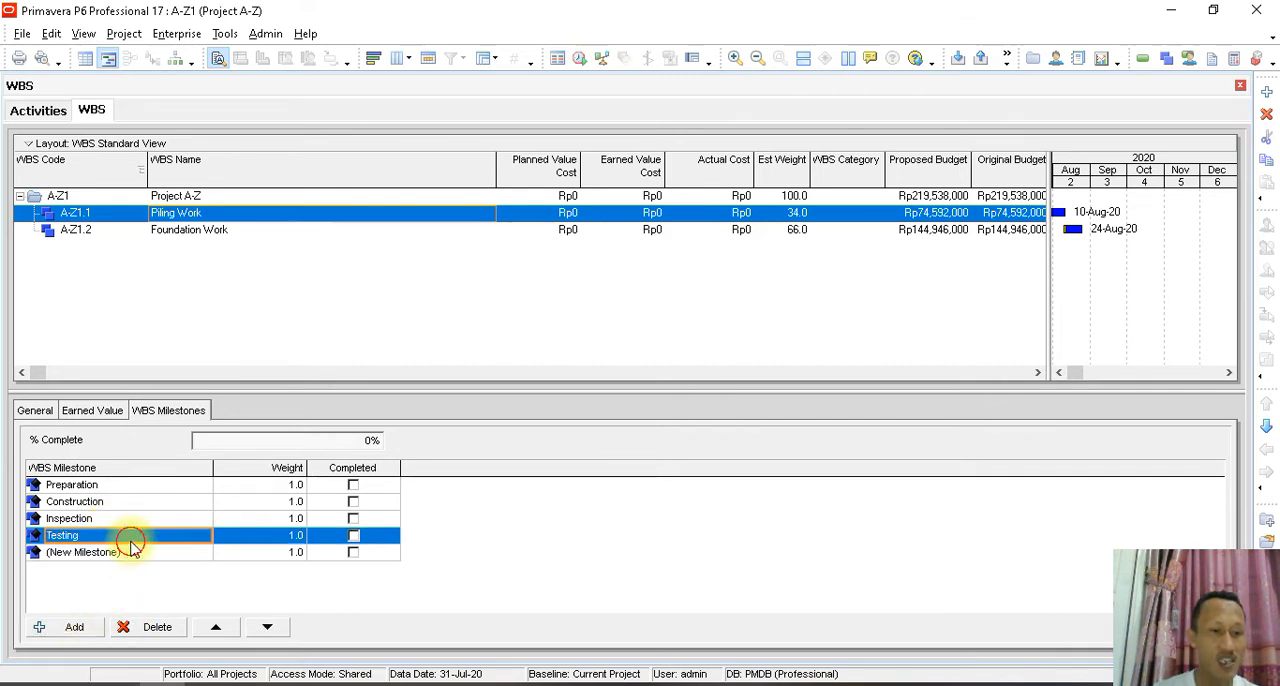
left_click(122, 555)
left_click(126, 554)
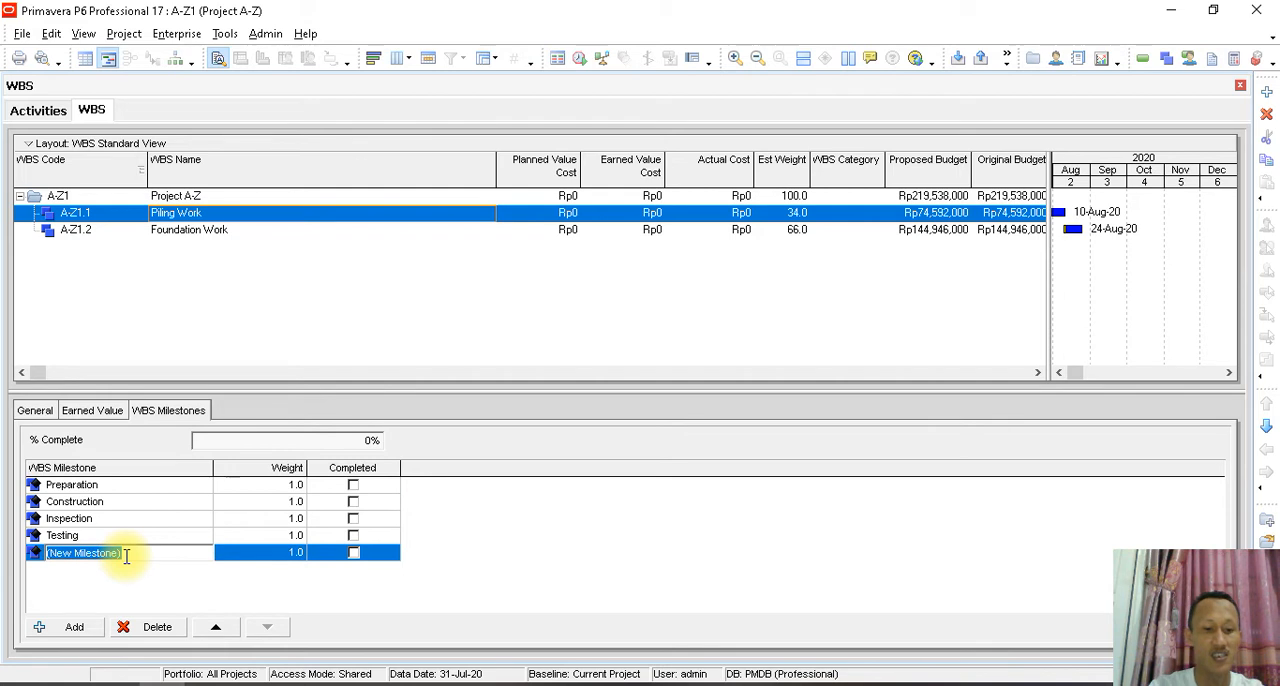
type("Finish")
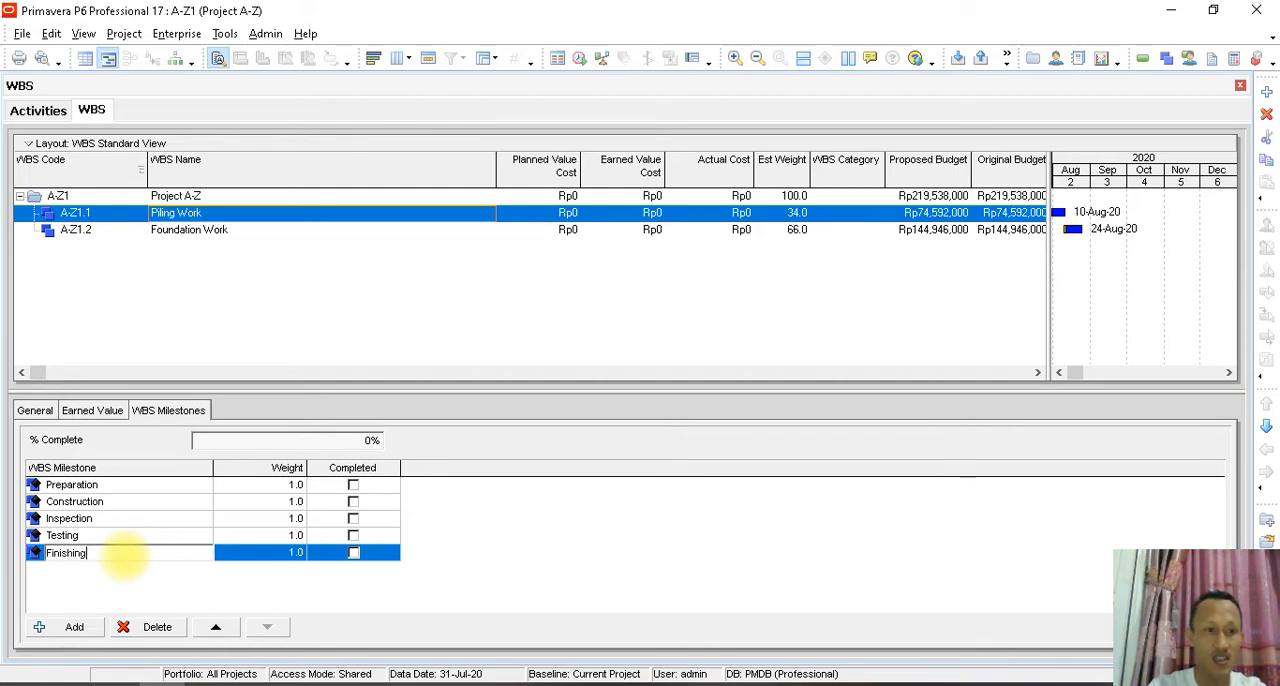
type("ing")
key("Return")
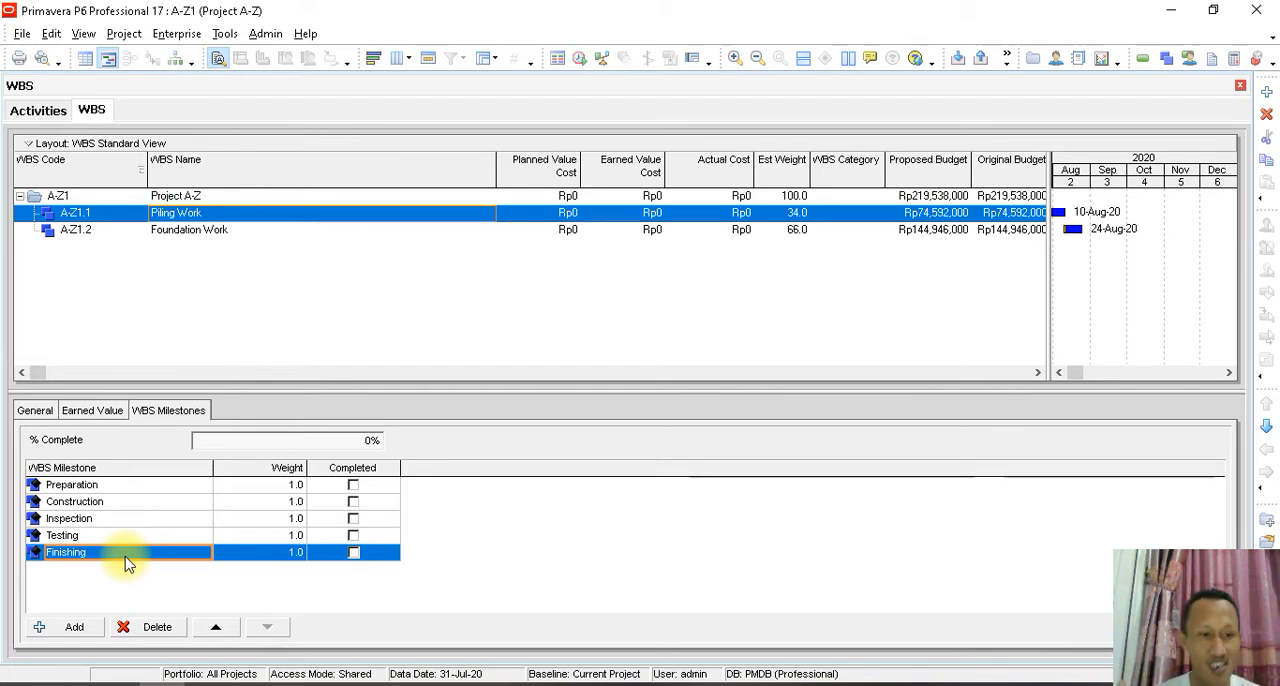
- Set the weights of Piling Work's milestones to 25 for Preparation and 60 for Construction
left_click(295, 487)
left_click(296, 486)
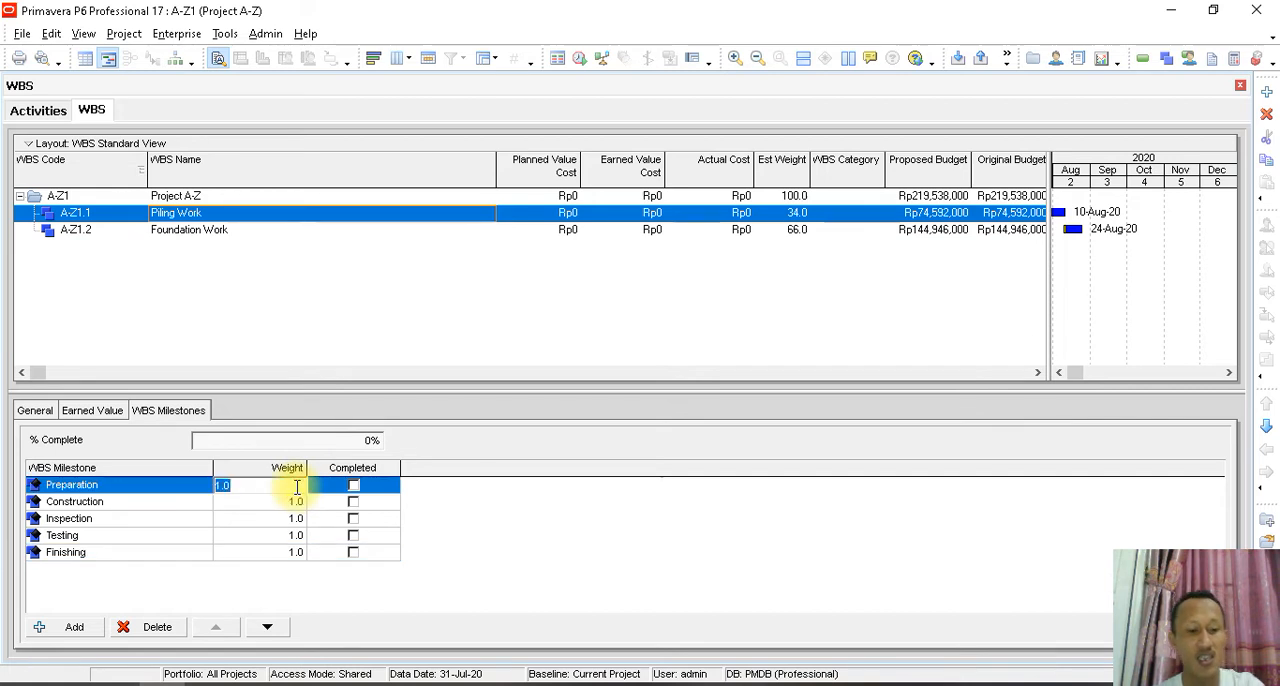
type("25")
key("Return")
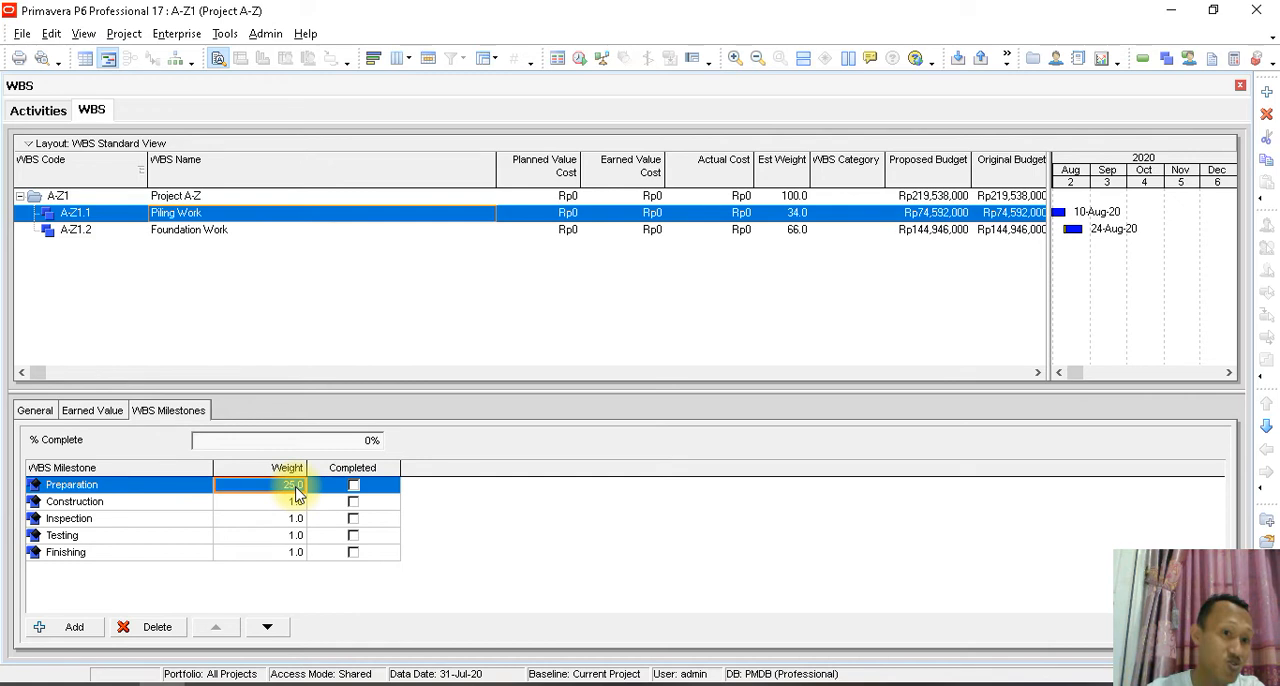
left_click(296, 503)
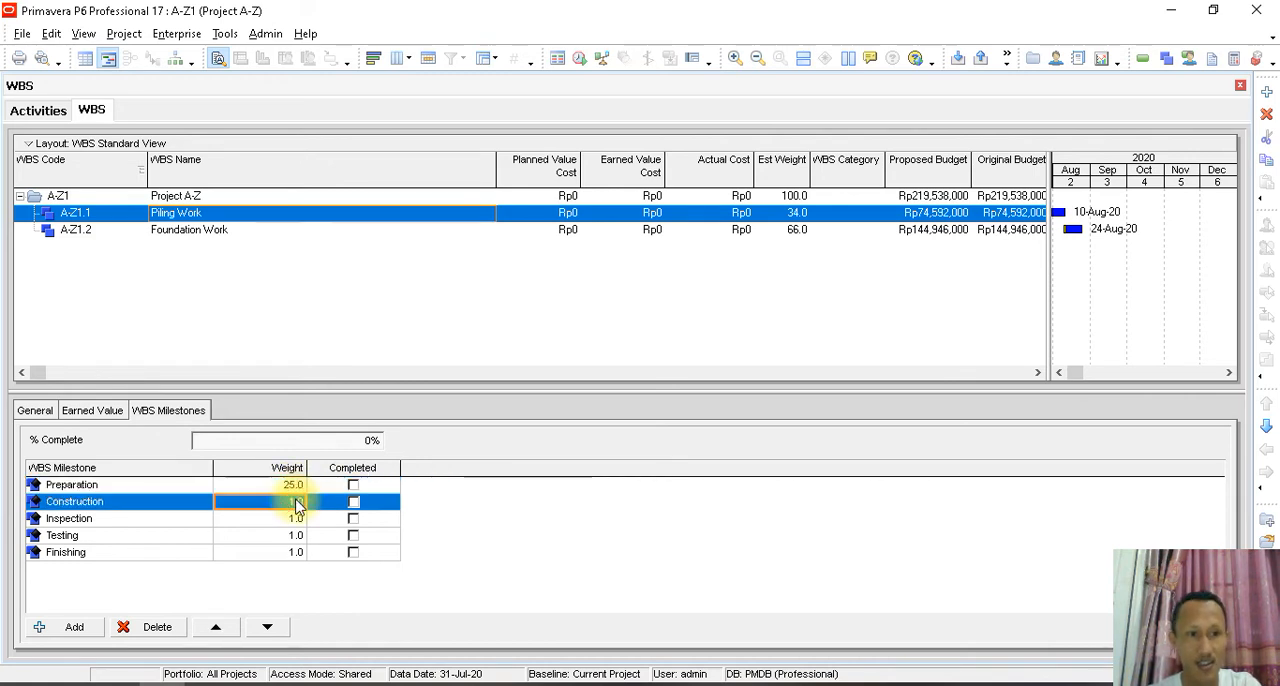
type("6")
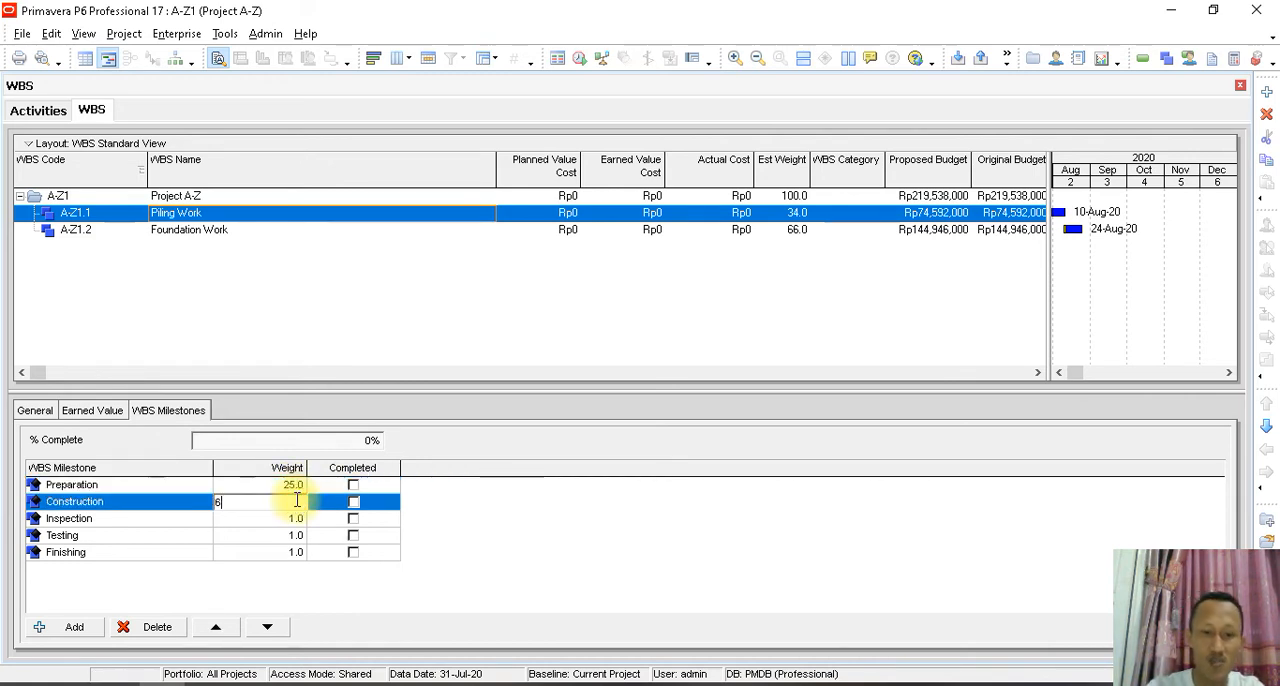
type("0")
- Set the weights of Piling Work's Inspection, Testing and Finishing milestones to 5 each
left_click(297, 519)
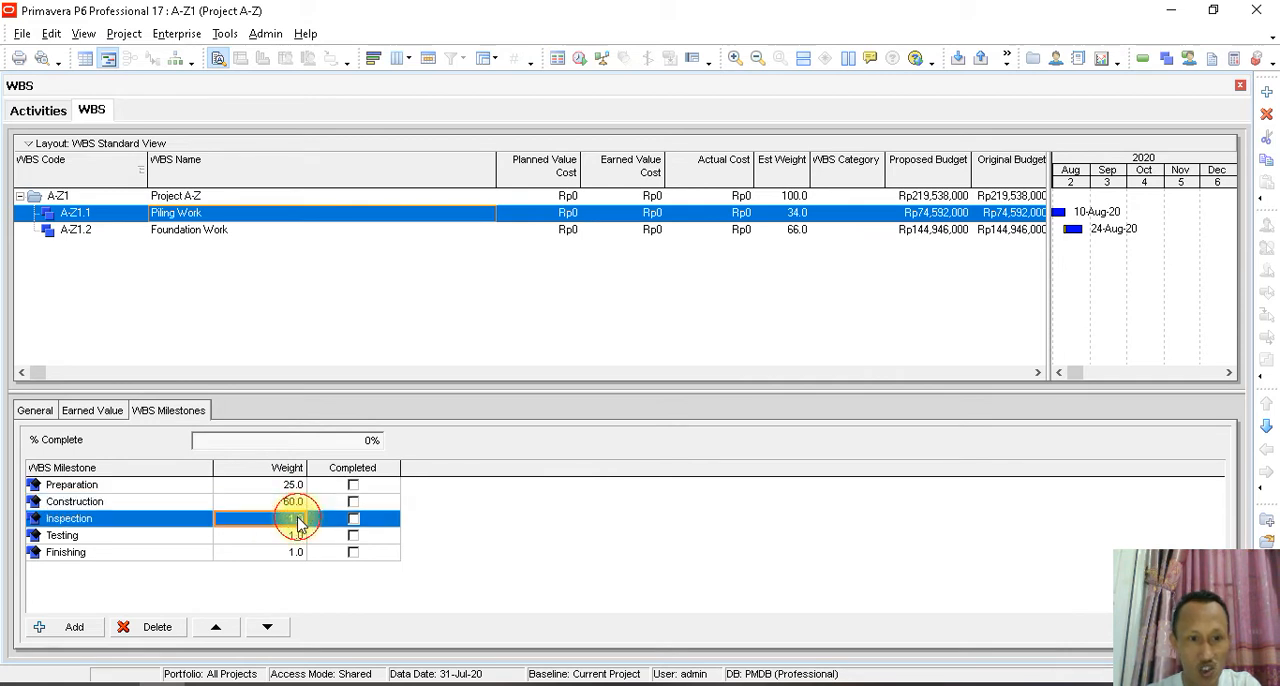
type("5")
left_click(298, 536)
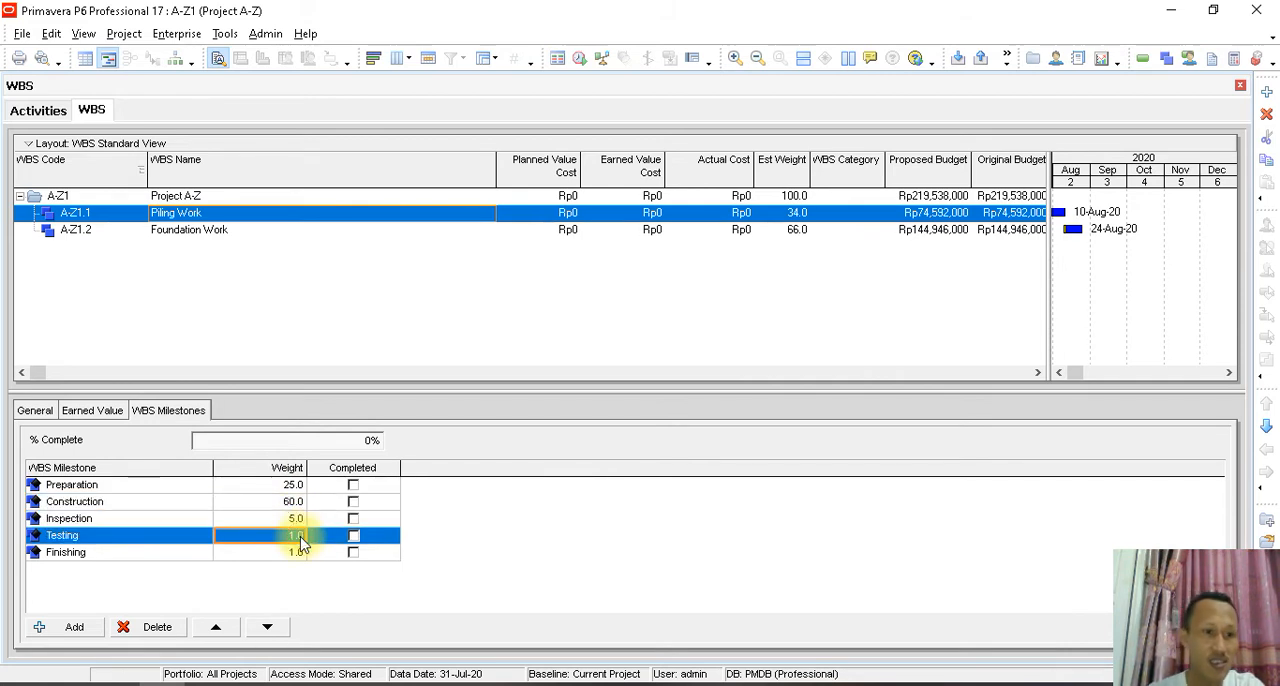
type("5")
left_click(301, 556)
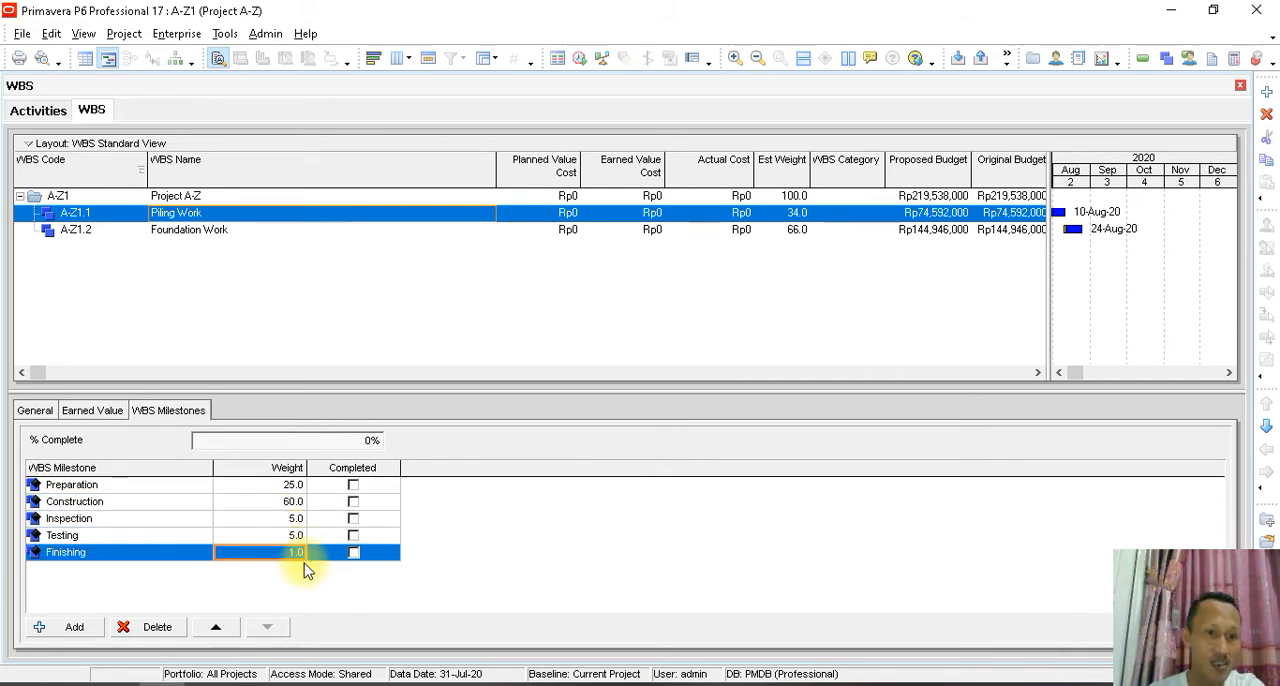
type("5")
left_click(313, 585)
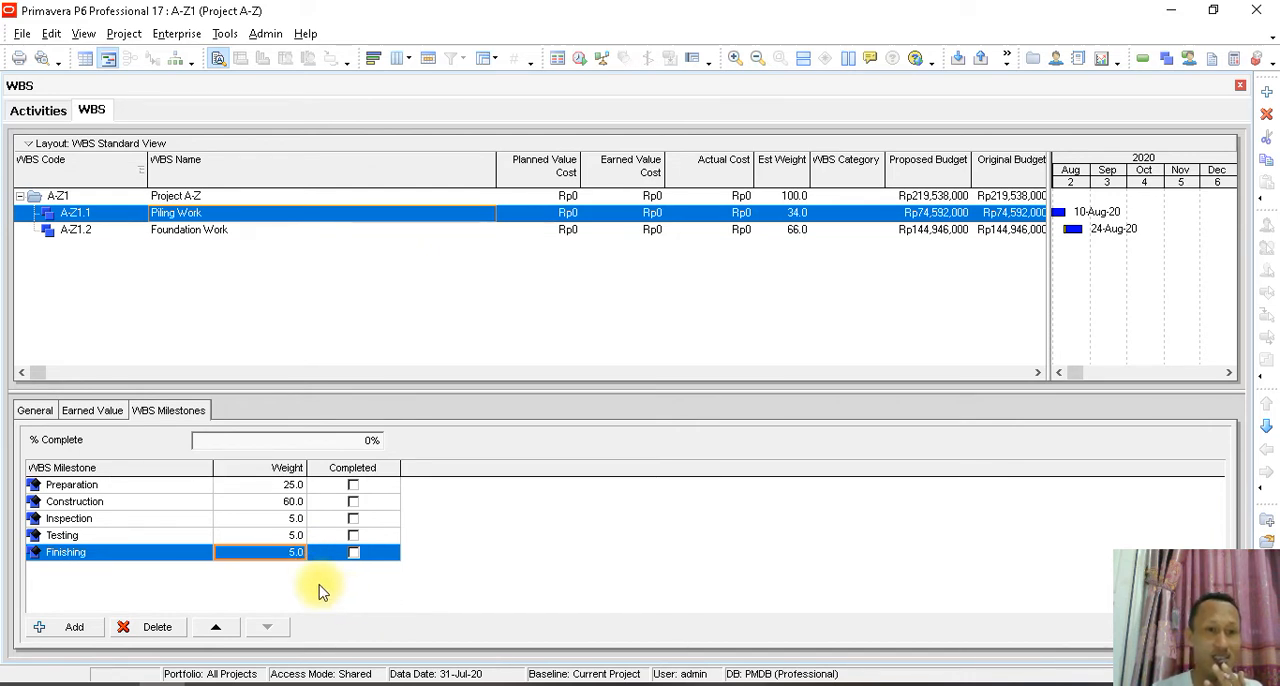
- Review the weights of Piling Work's five WBS milestones and mark the Preparation milestone as completed
left_click(290, 486)
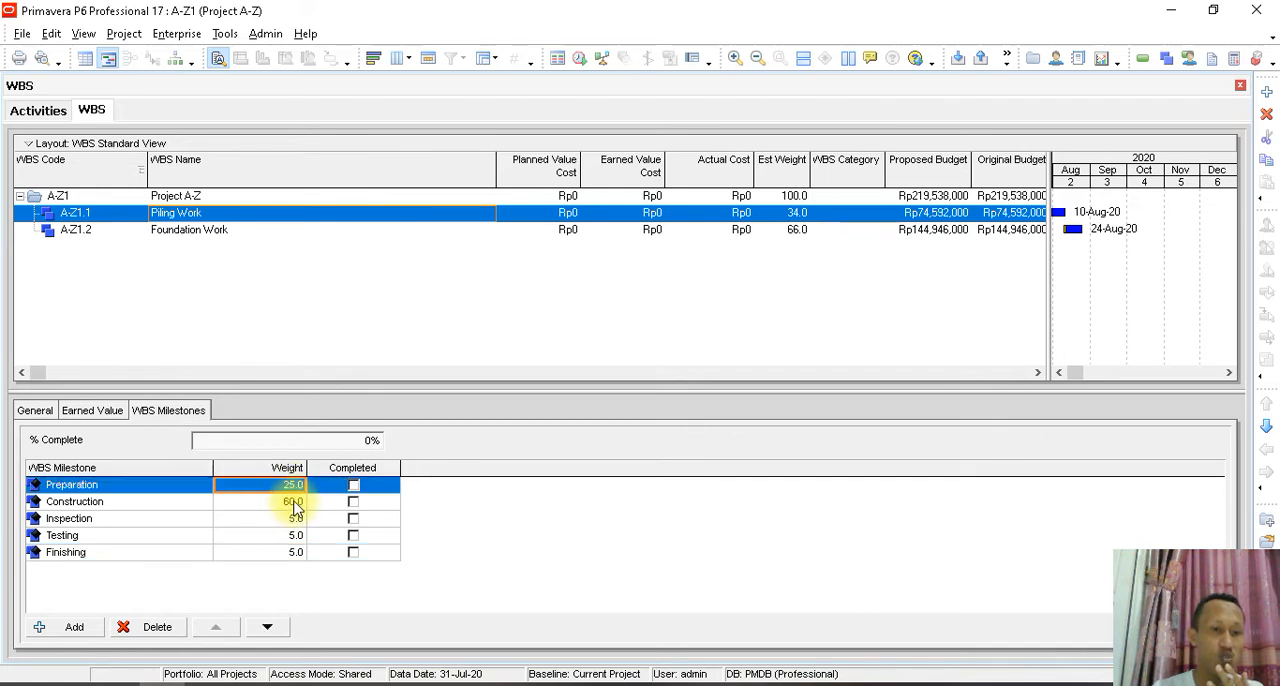
left_click(293, 502)
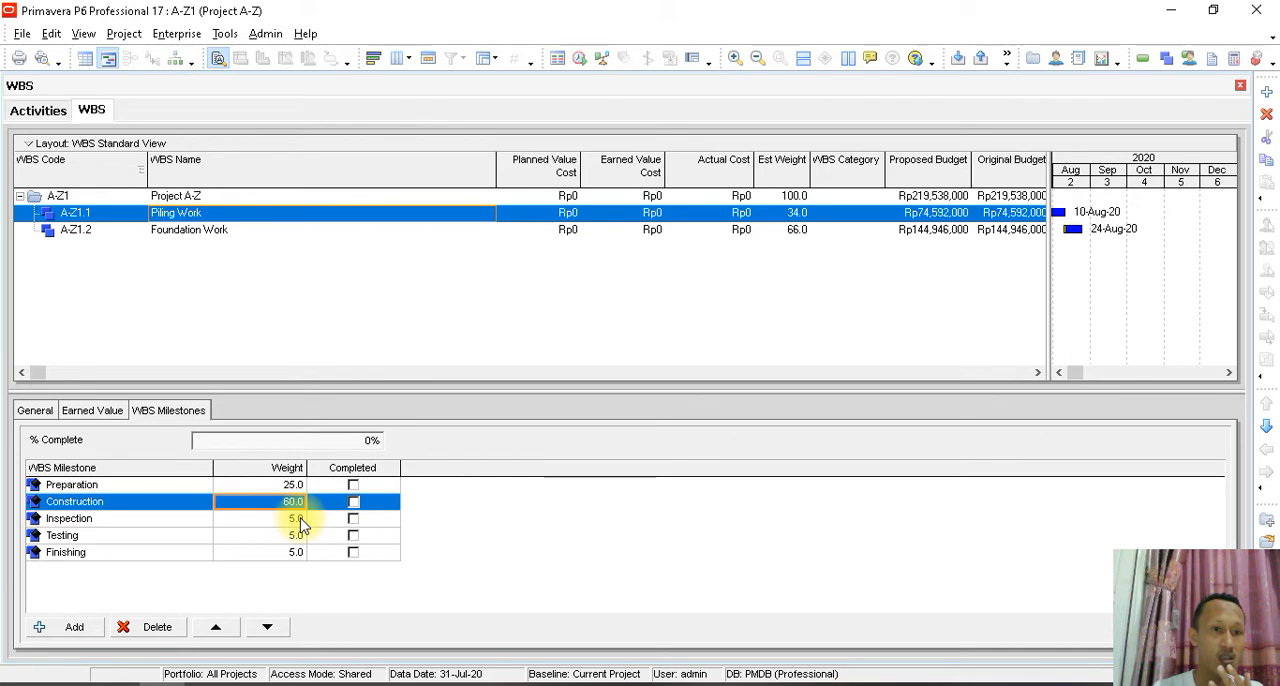
left_click(292, 486)
left_click(294, 503)
left_click(297, 522)
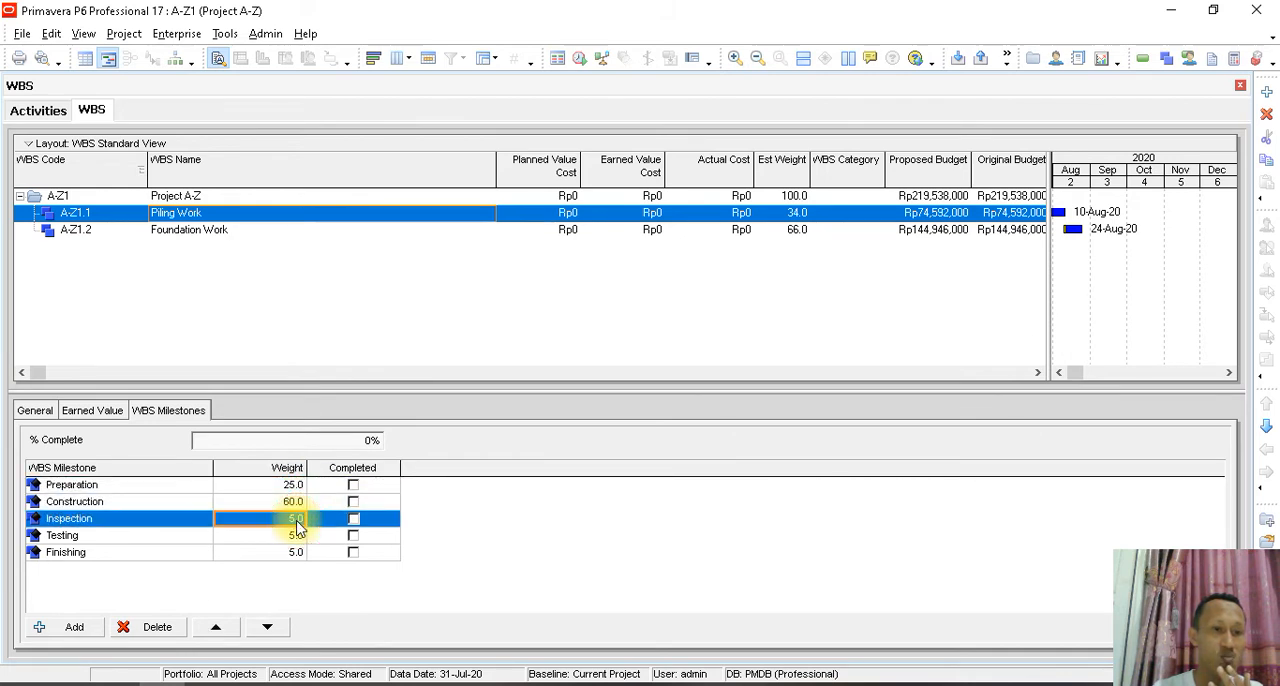
left_click(296, 537)
left_click(293, 554)
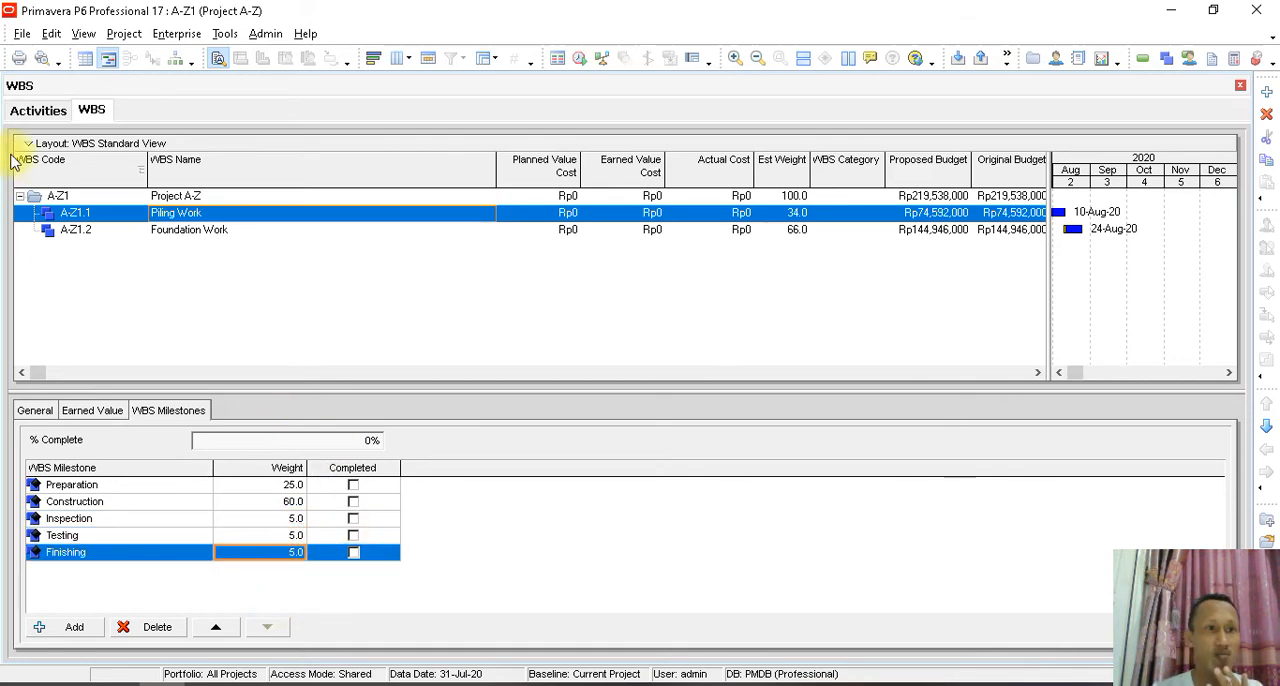
left_click(353, 487)
left_click(353, 486)
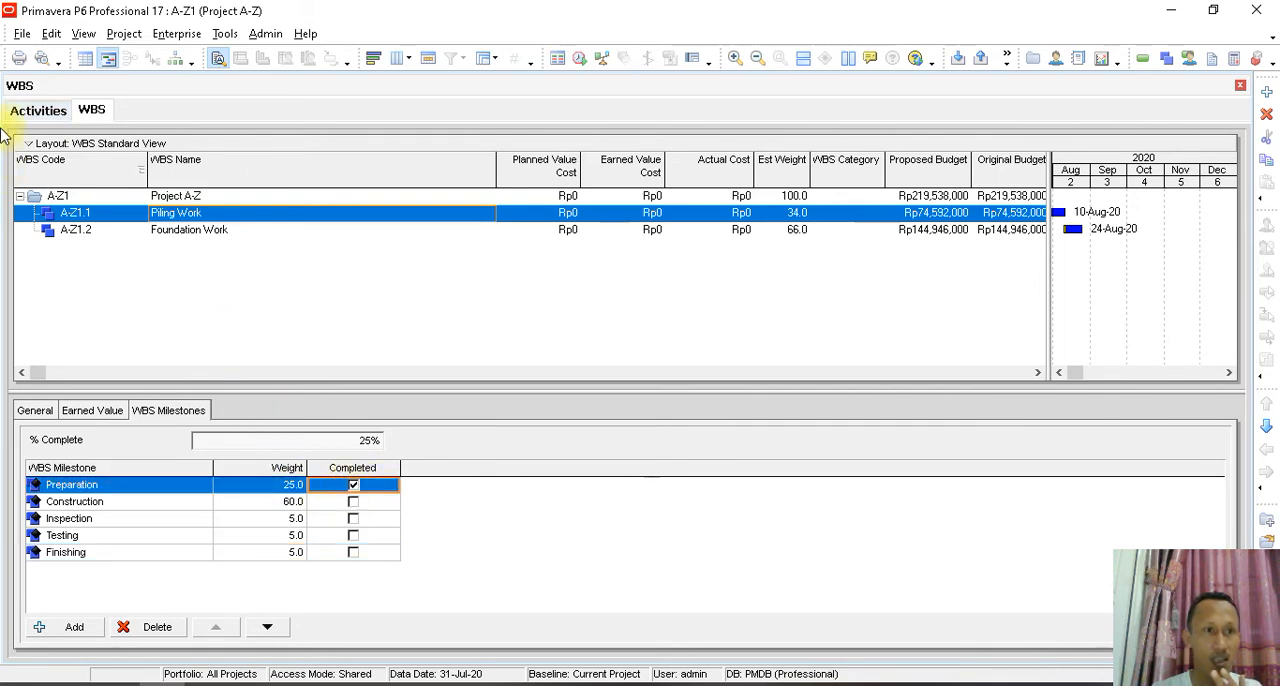
- Mark activity A1000 Survey & Setting Out as started on 31-Jul-20
left_click(32, 111)
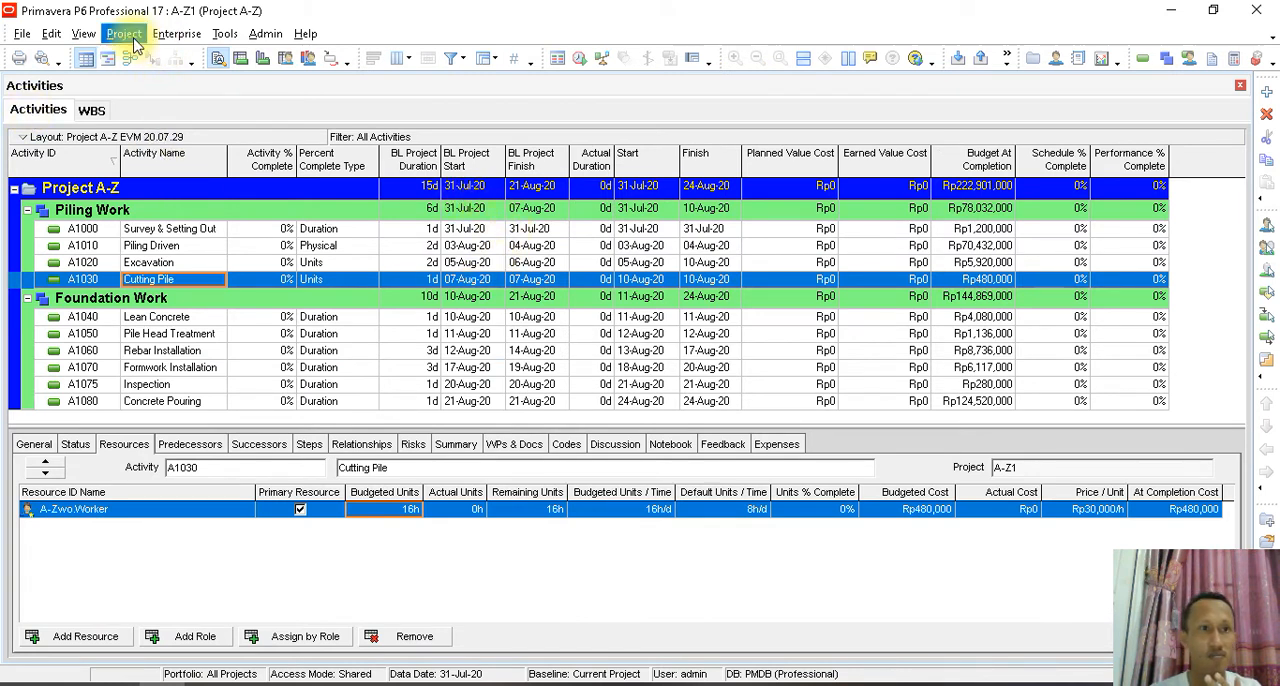
left_click(226, 36)
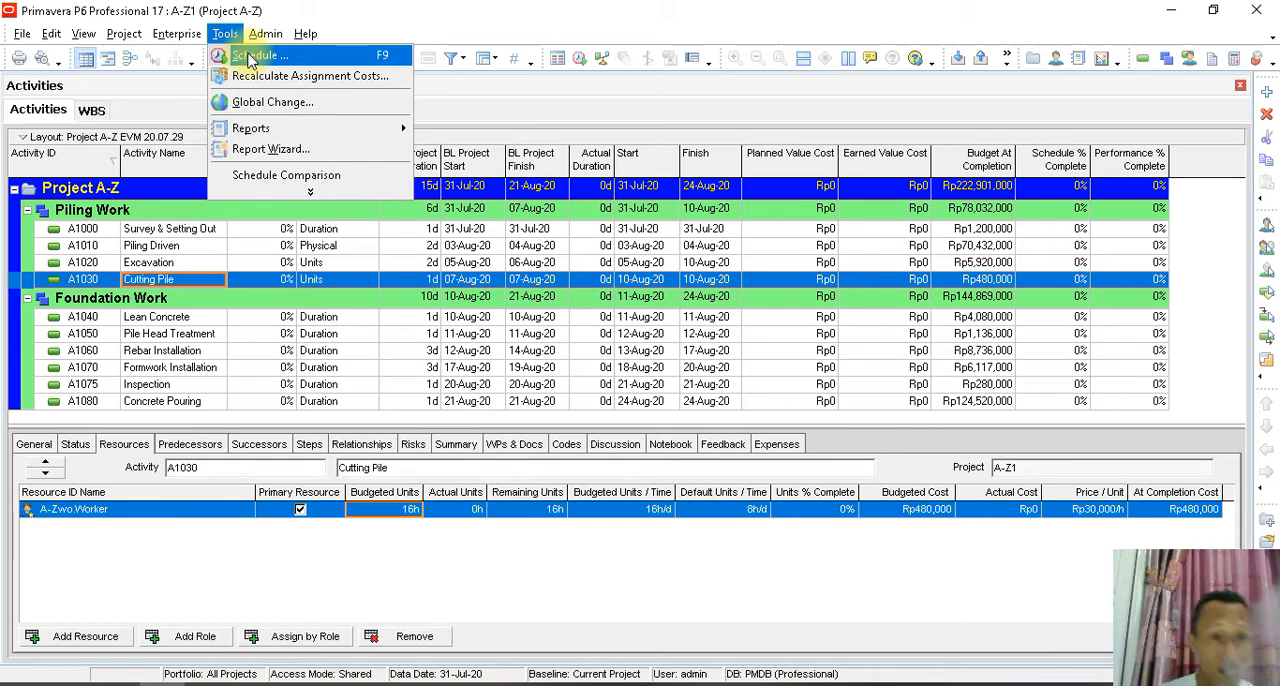
left_click(540, 557)
left_click(75, 444)
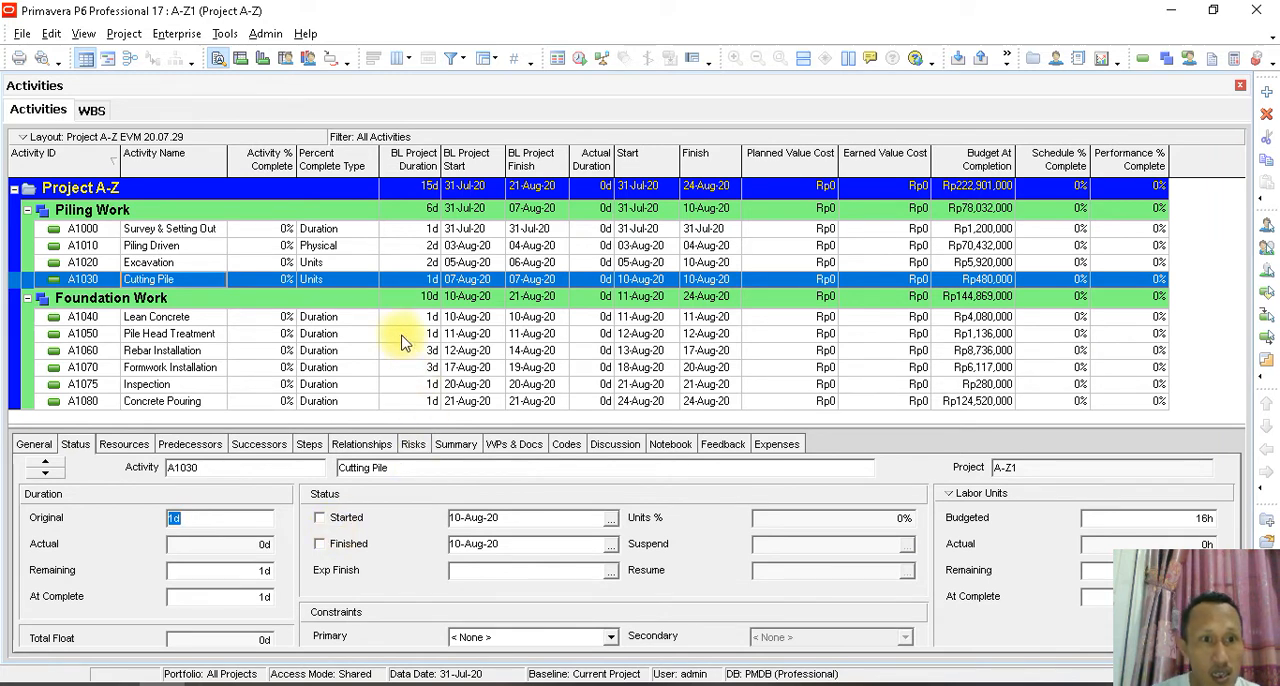
left_click(205, 233)
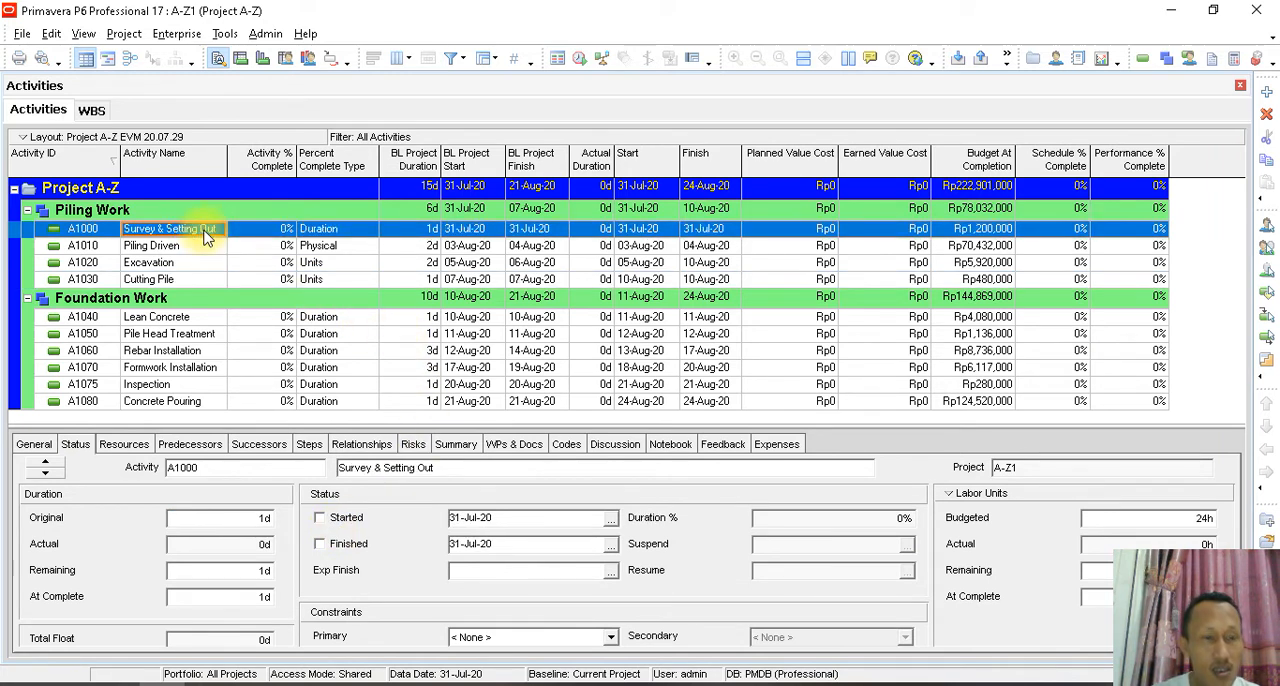
left_click(320, 519)
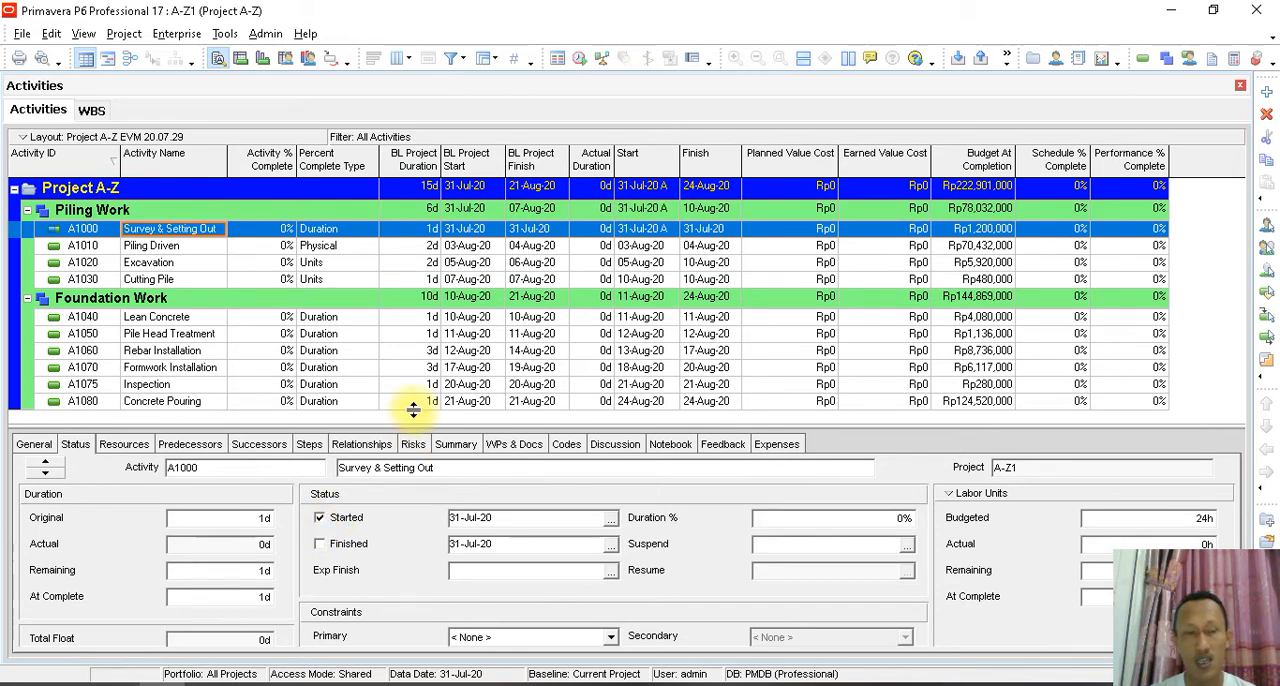
- Schedule the project with the current data date of 31-Jul-20
left_click(215, 38)
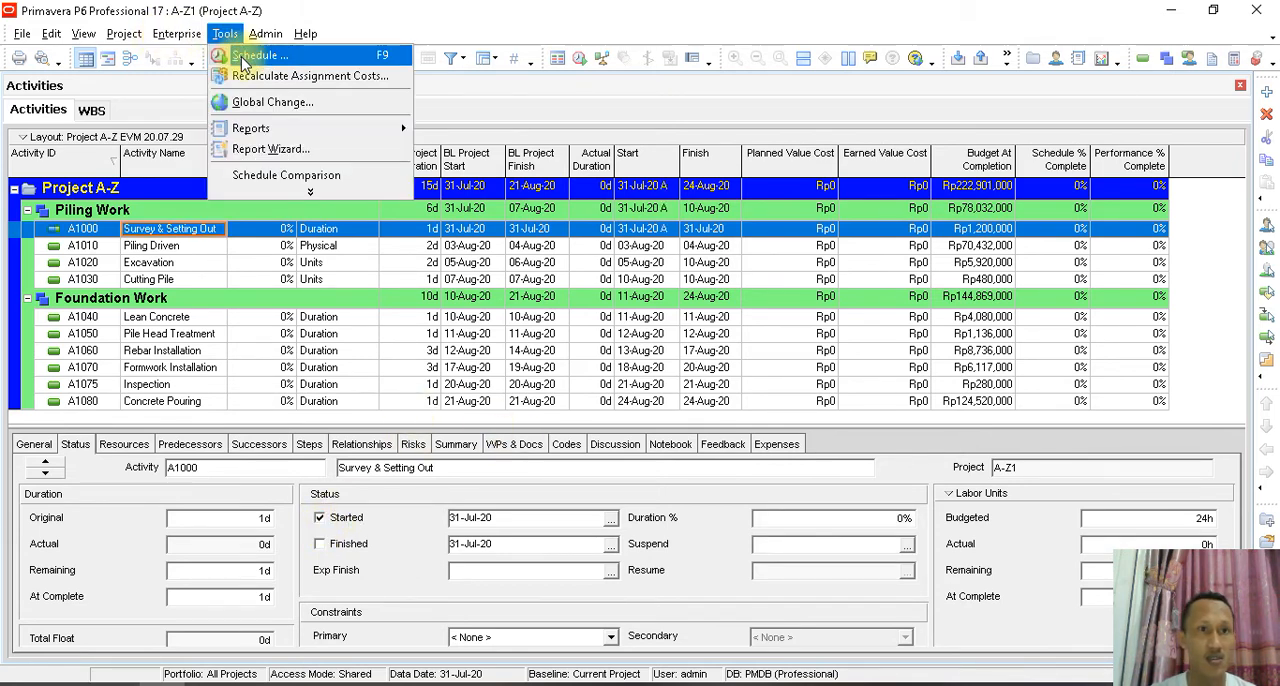
left_click(260, 50)
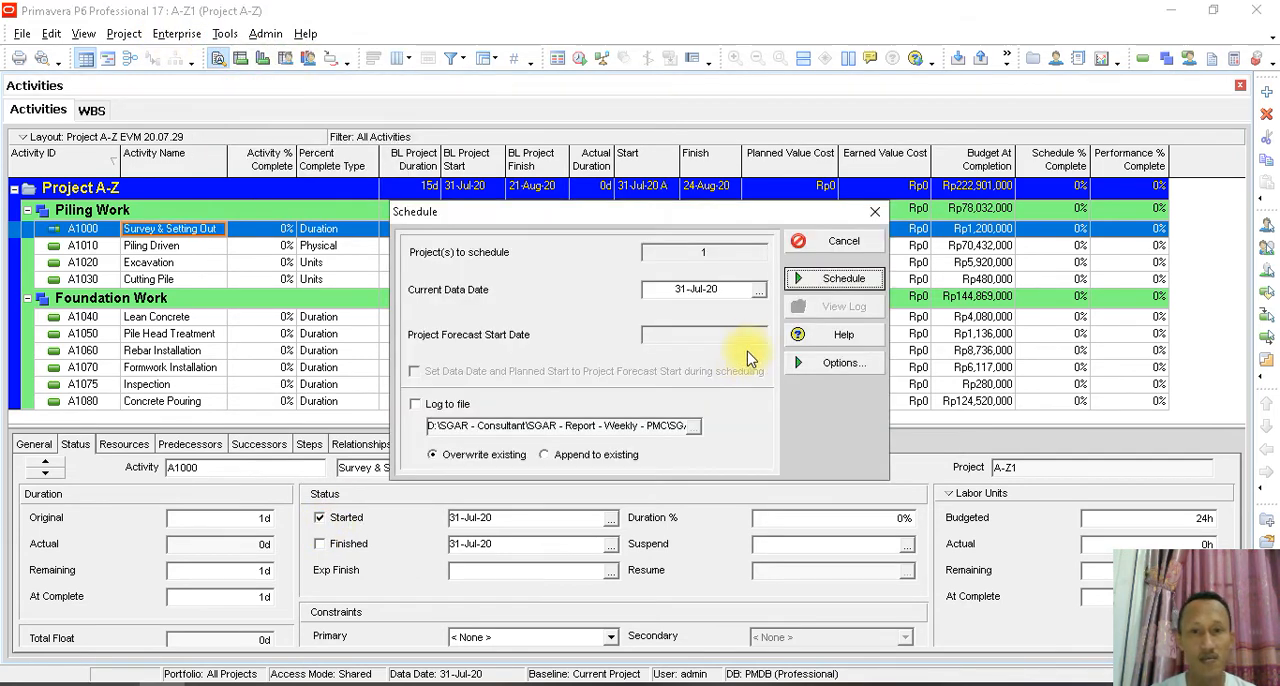
left_click(814, 280)
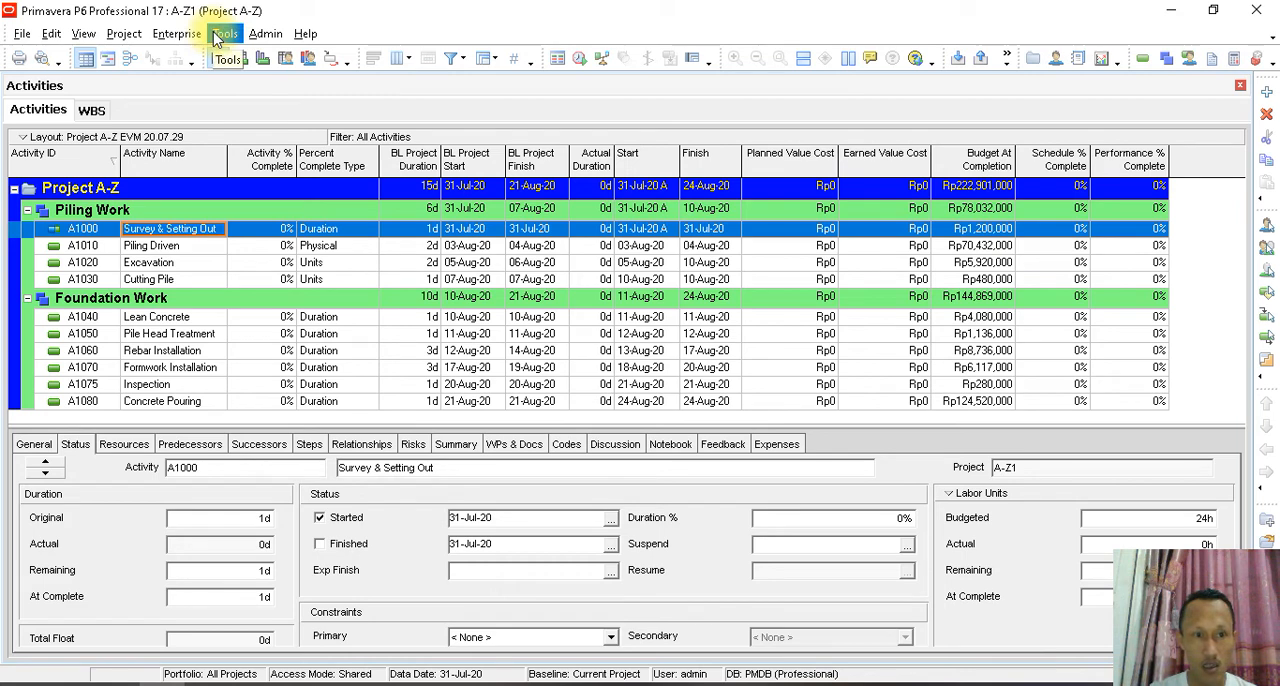
- Check the selected columns of the WBS layout for Performance % Complete without changing them
left_click(86, 114)
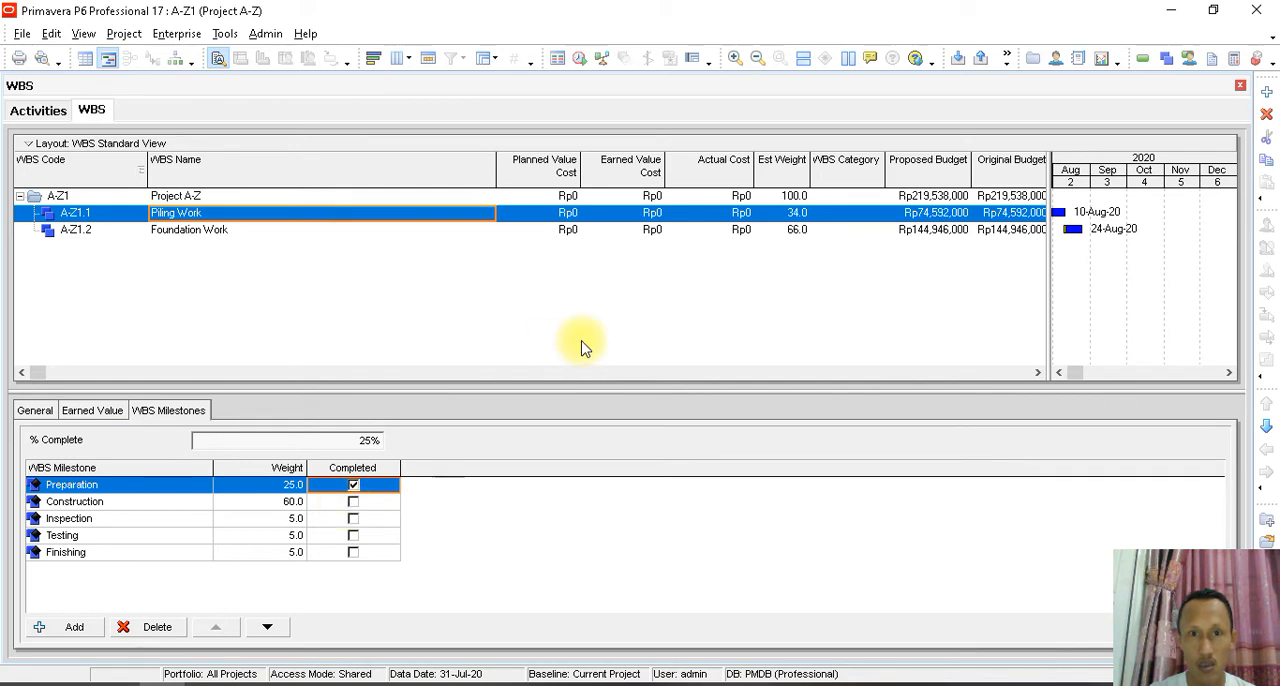
right_click(548, 315)
left_click(483, 311)
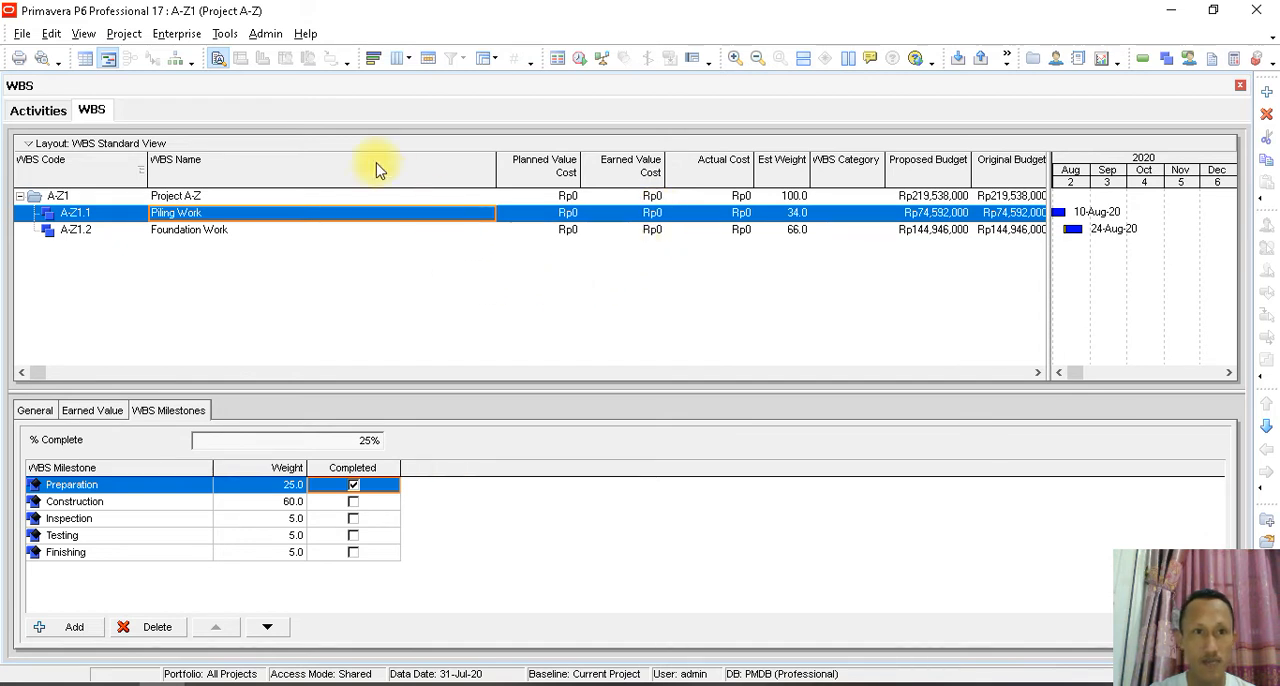
left_click(400, 58)
left_click(400, 58)
left_click(400, 60)
left_click(400, 62)
left_click(400, 58)
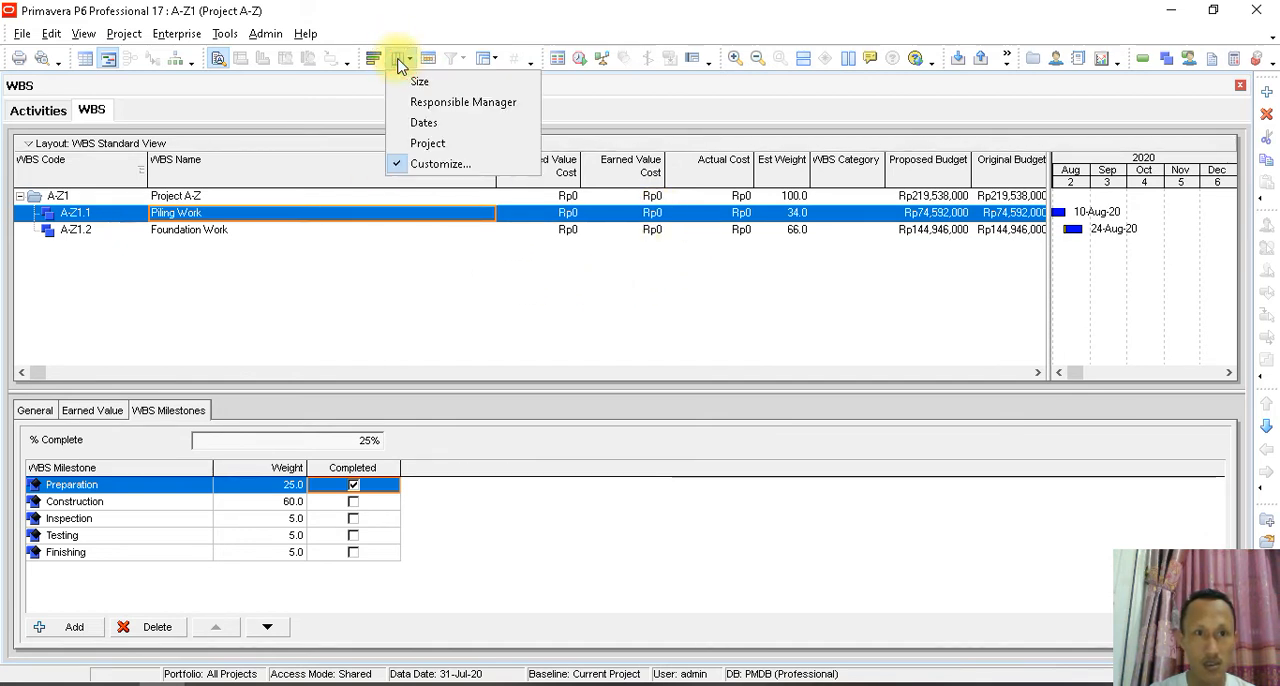
left_click(430, 162)
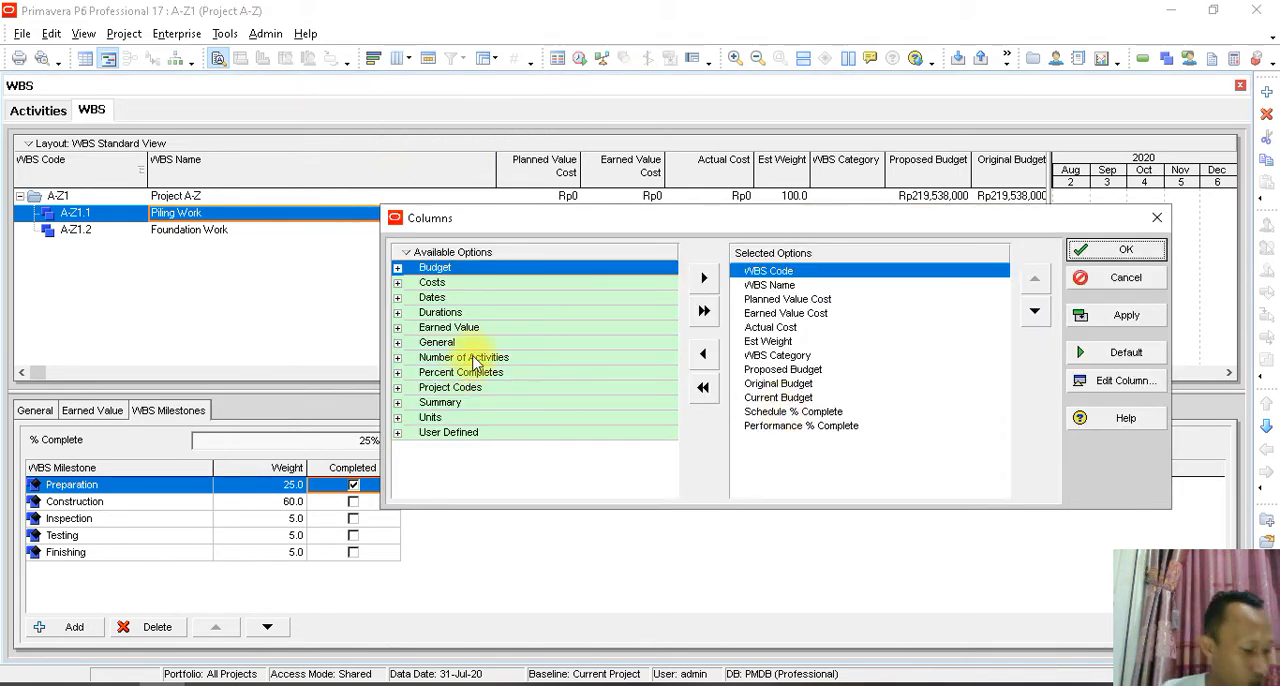
left_click(795, 428)
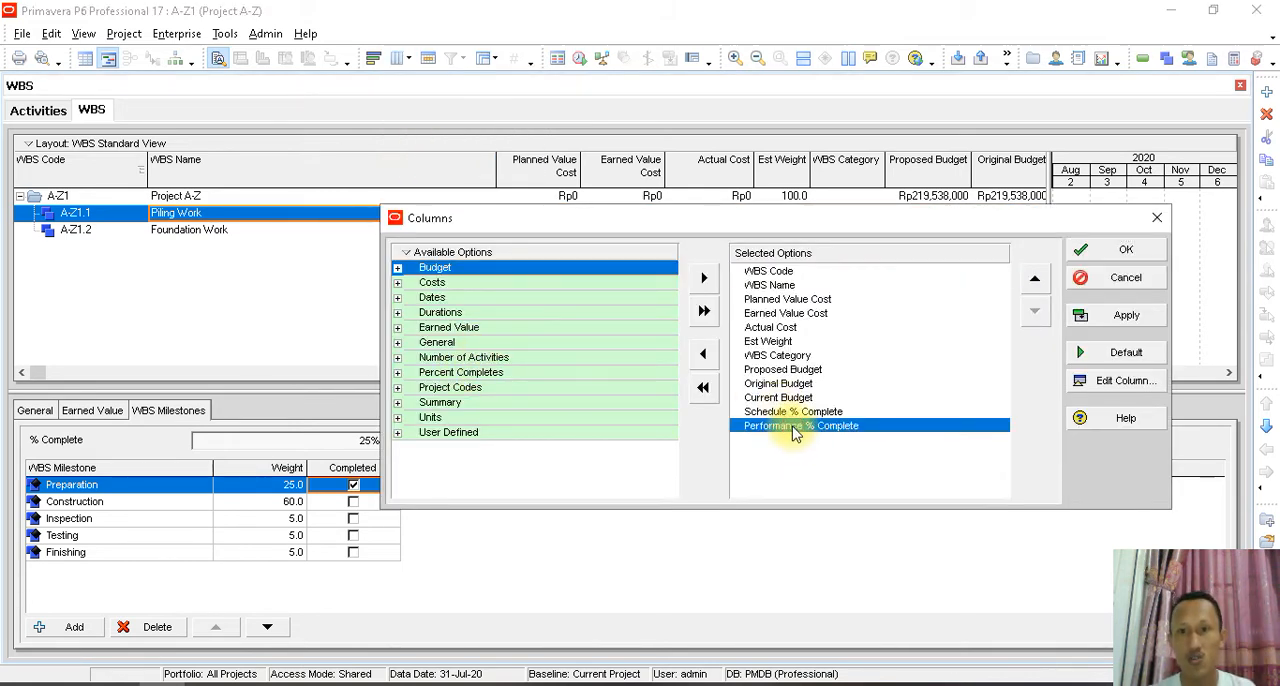
left_click(1157, 217)
- Show the WBS view as a table without the Gantt chart and examine Piling Work's Performance % Complete
left_click(85, 58)
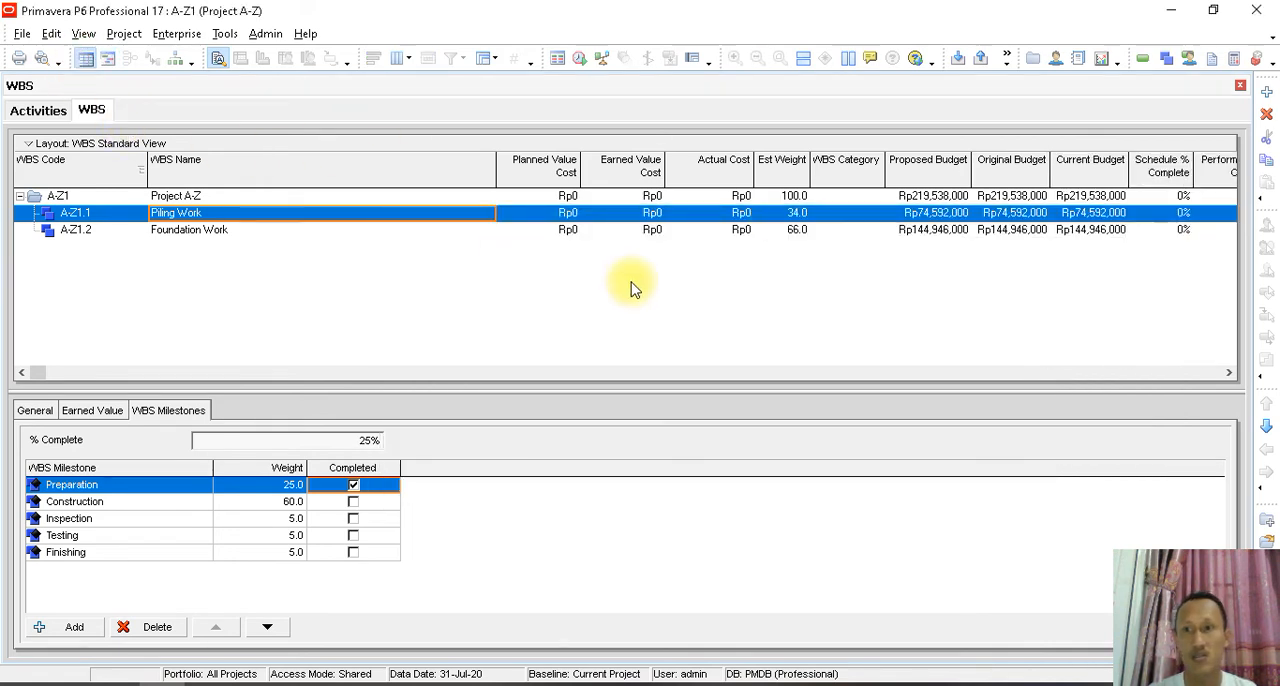
left_click(1229, 372)
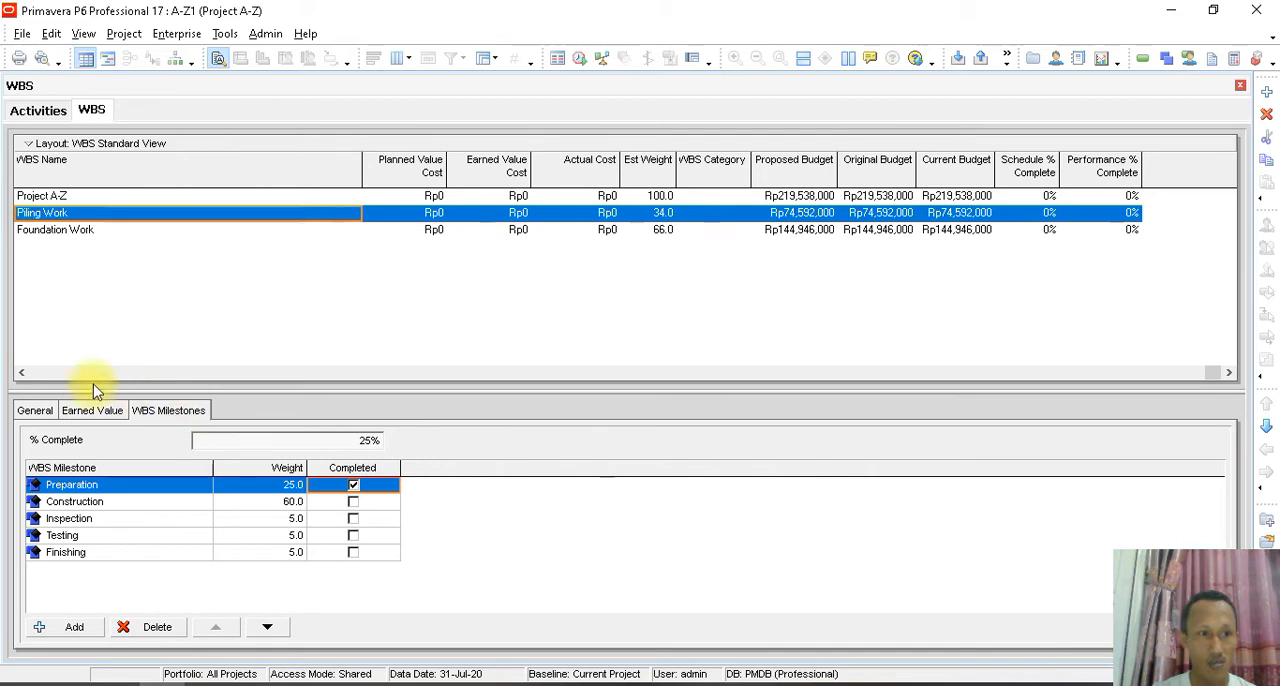
left_click(62, 212)
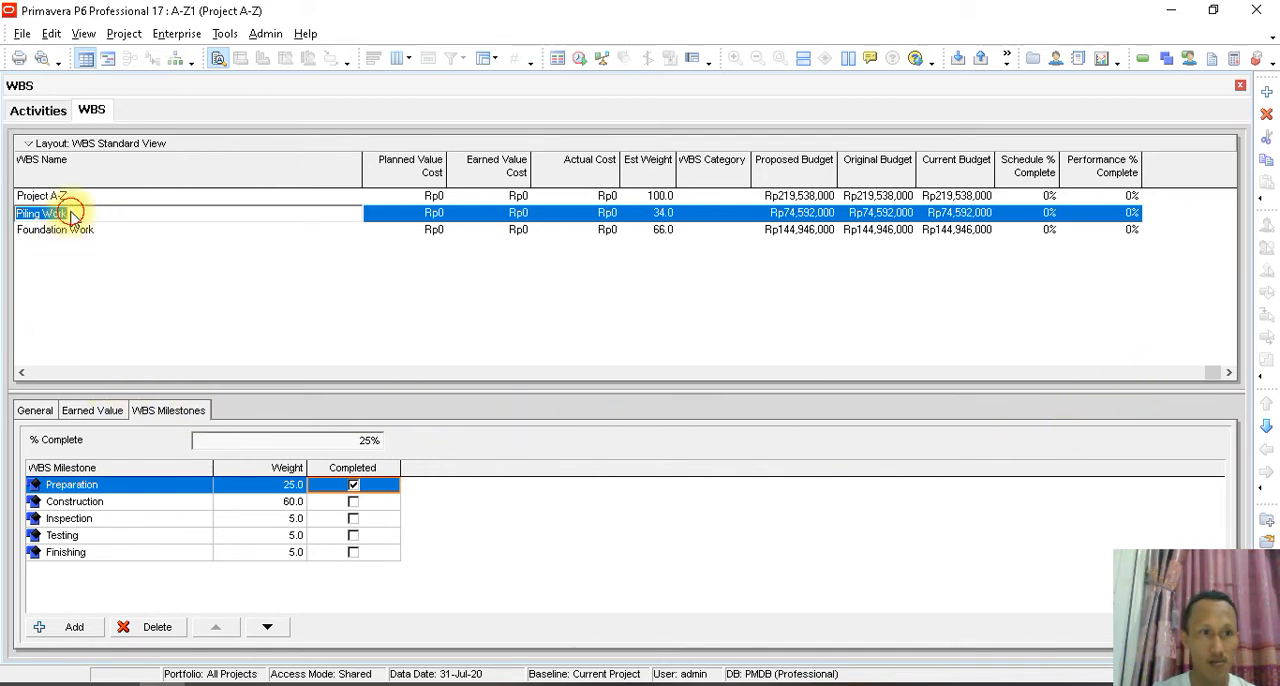
left_click_drag(1210, 372, 5, 443)
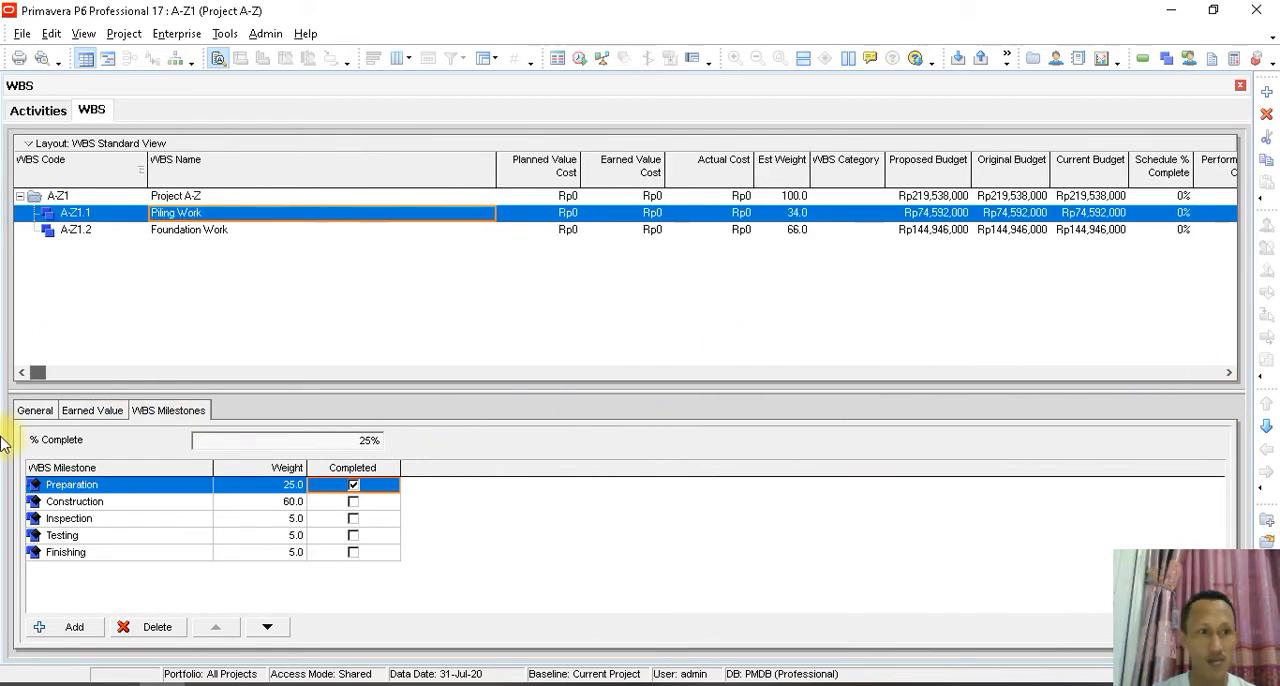
- Reschedule the project from its activities view with the data date set to 01-Aug-20
left_click(55, 114)
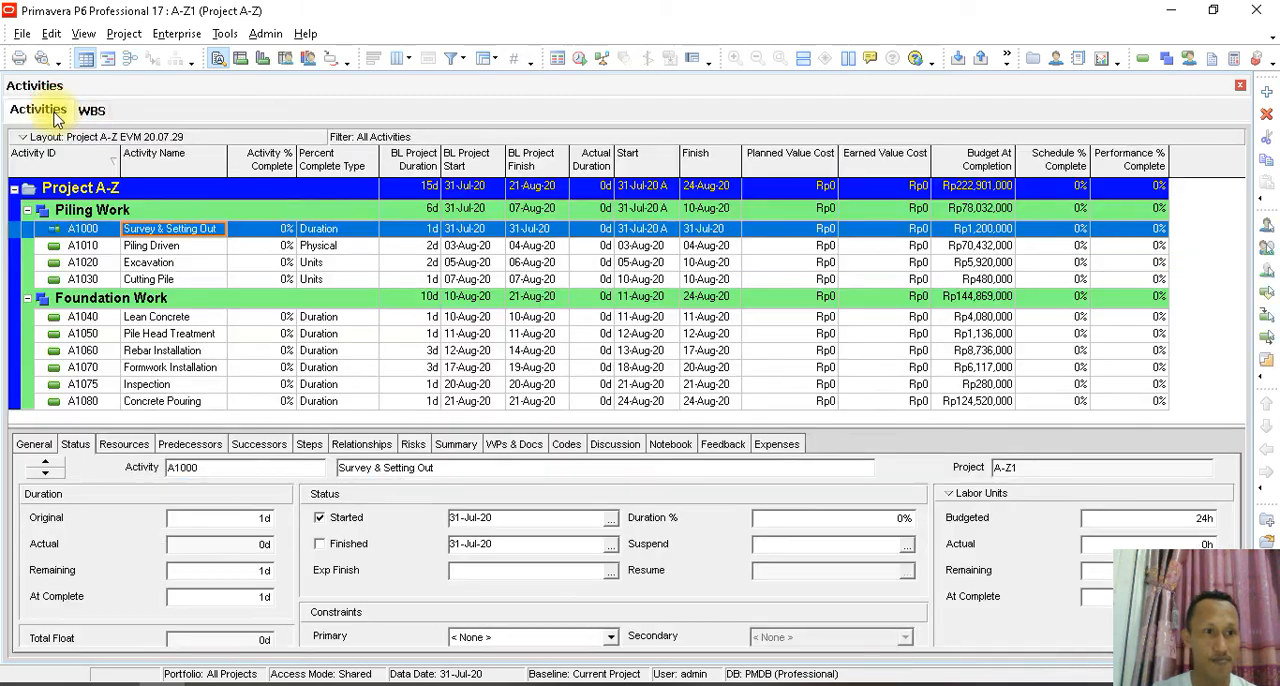
left_click(1140, 238)
left_click(225, 33)
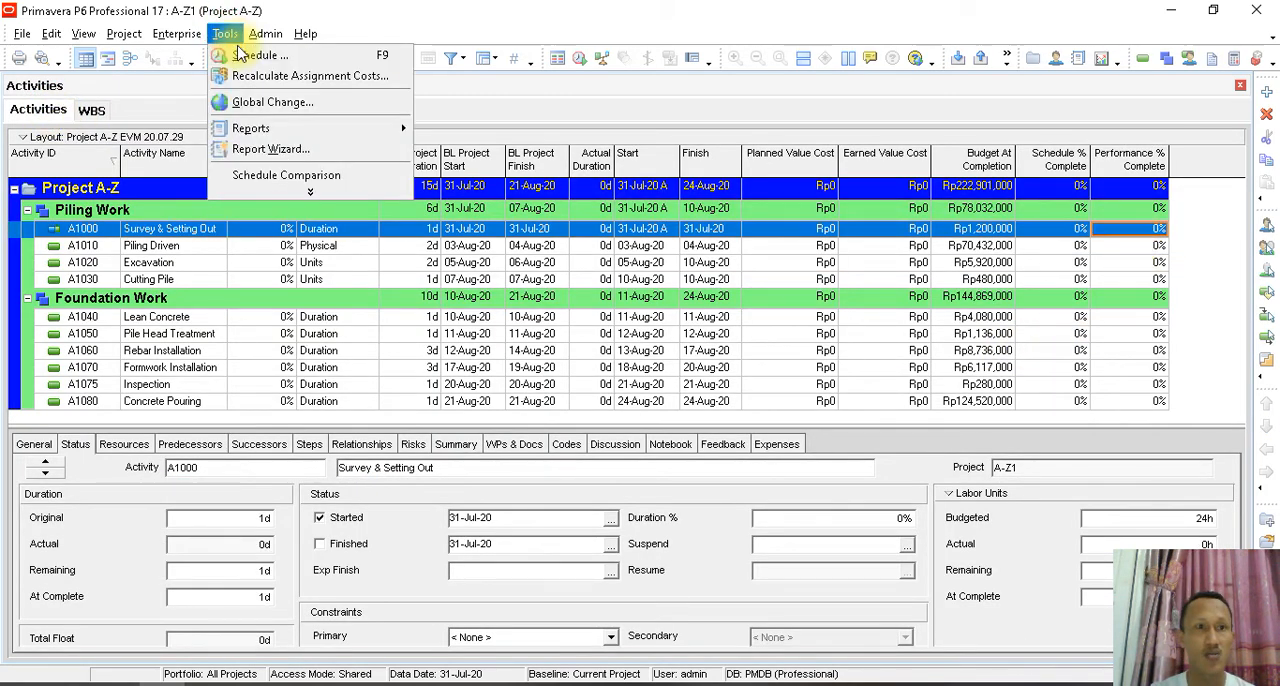
left_click(248, 62)
left_click(759, 289)
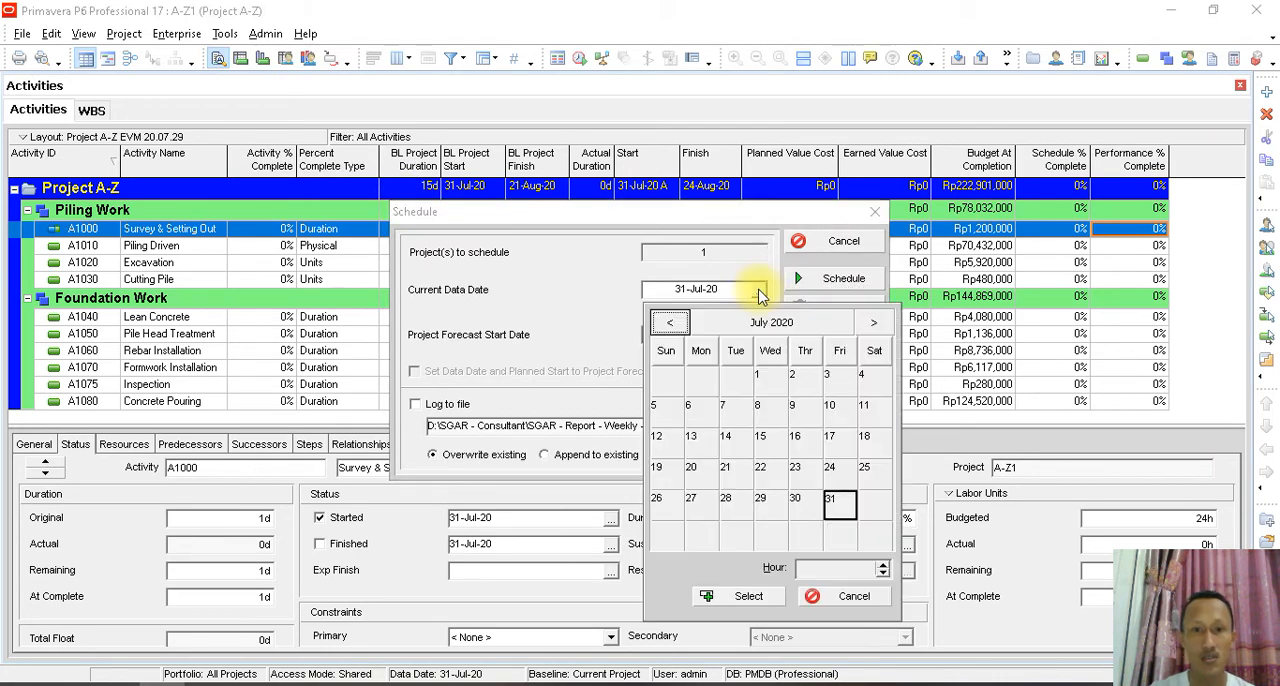
left_click(874, 322)
left_click(874, 378)
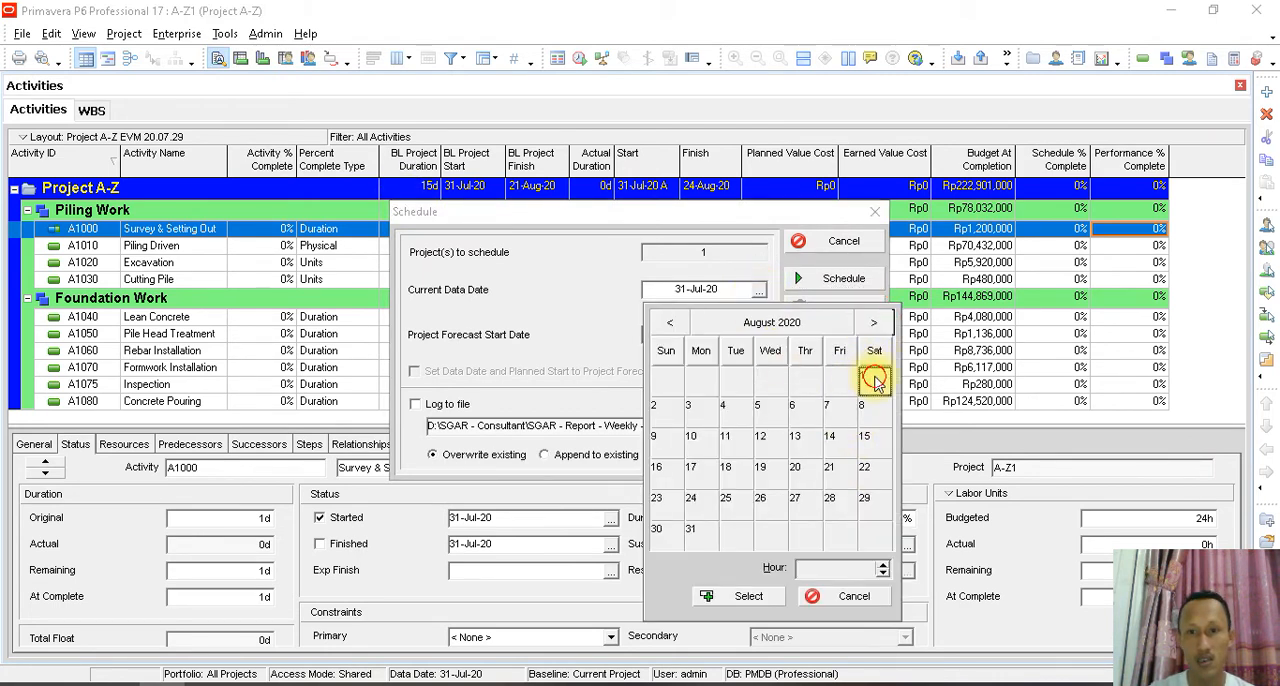
left_click(743, 596)
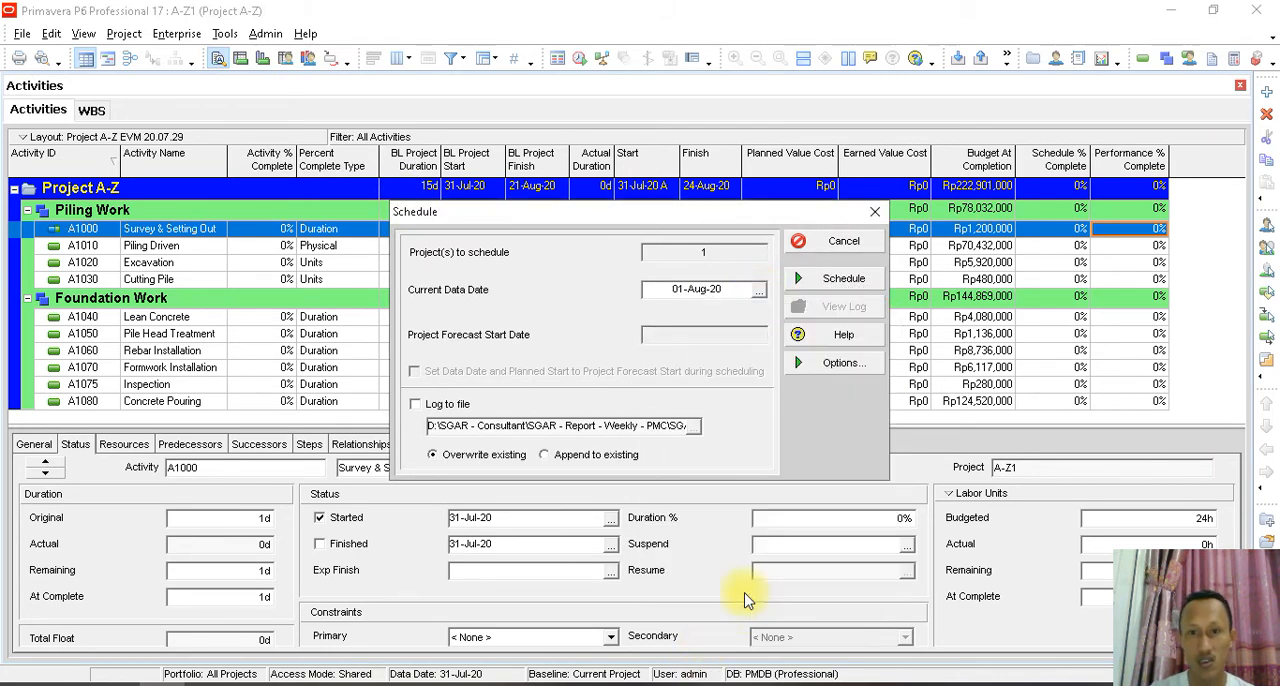
left_click(836, 284)
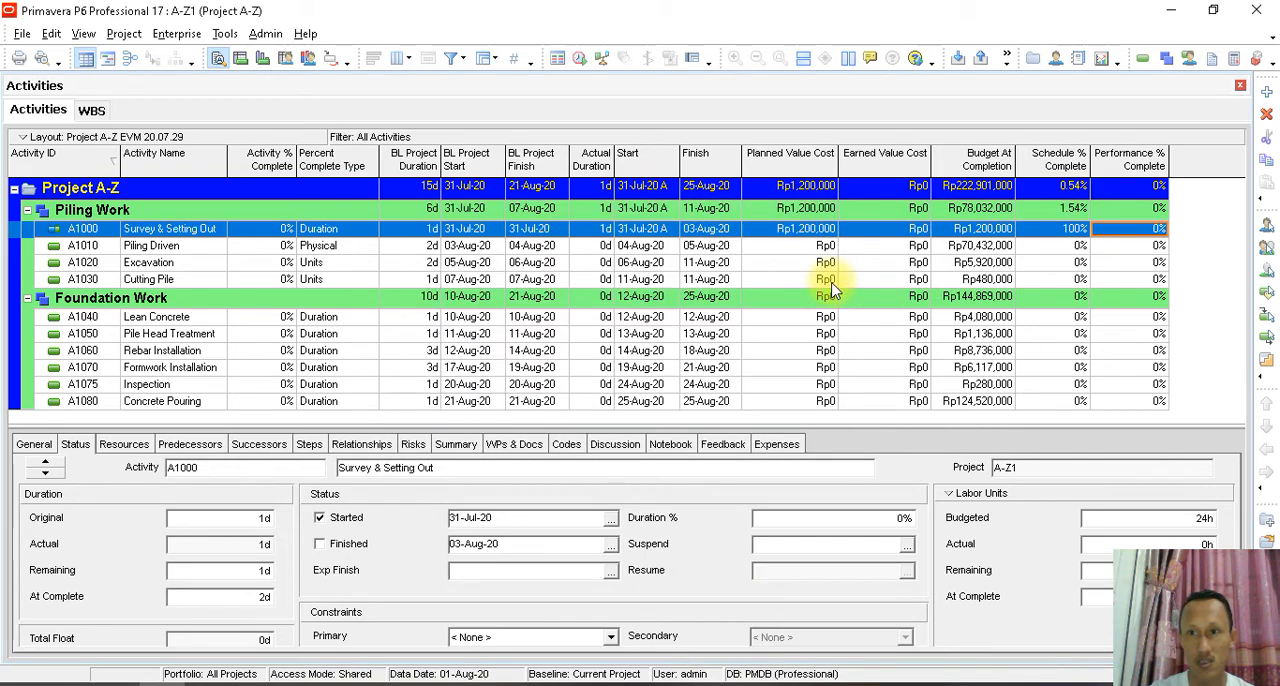
- Check the percent complete type of activity A1000 Survey & Setting Out, keeping it as Duration
left_click(1128, 230)
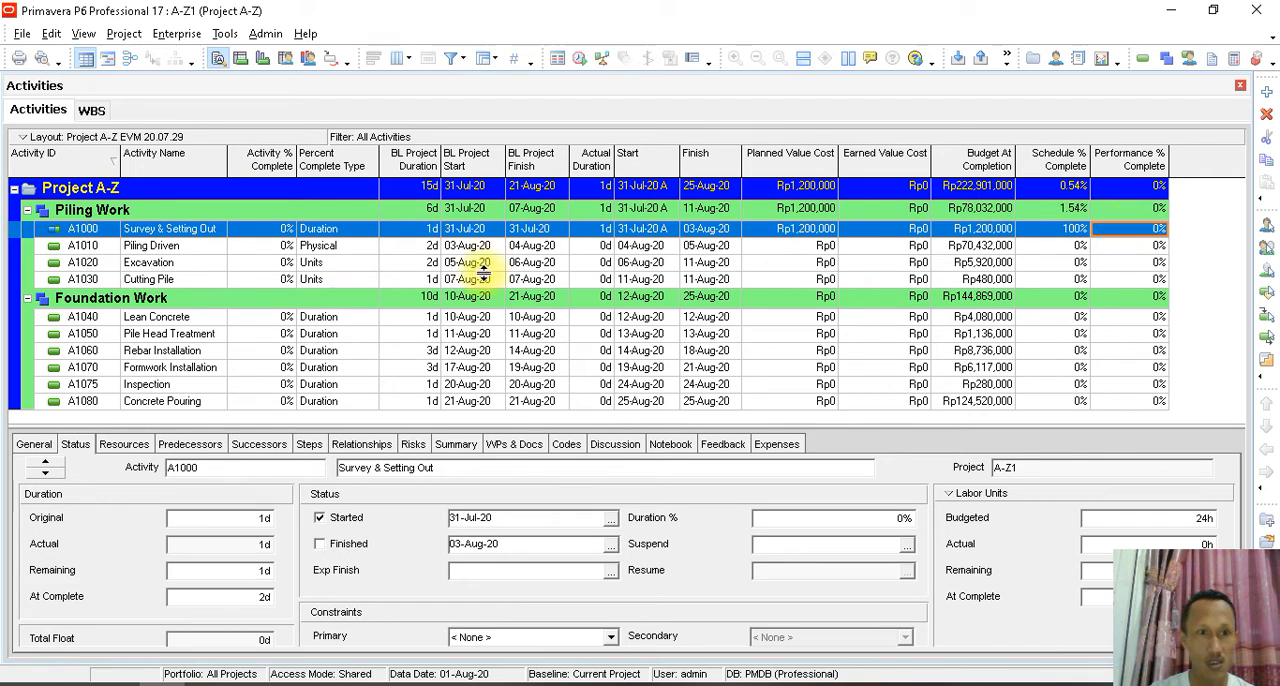
left_click(360, 239)
left_click(362, 237)
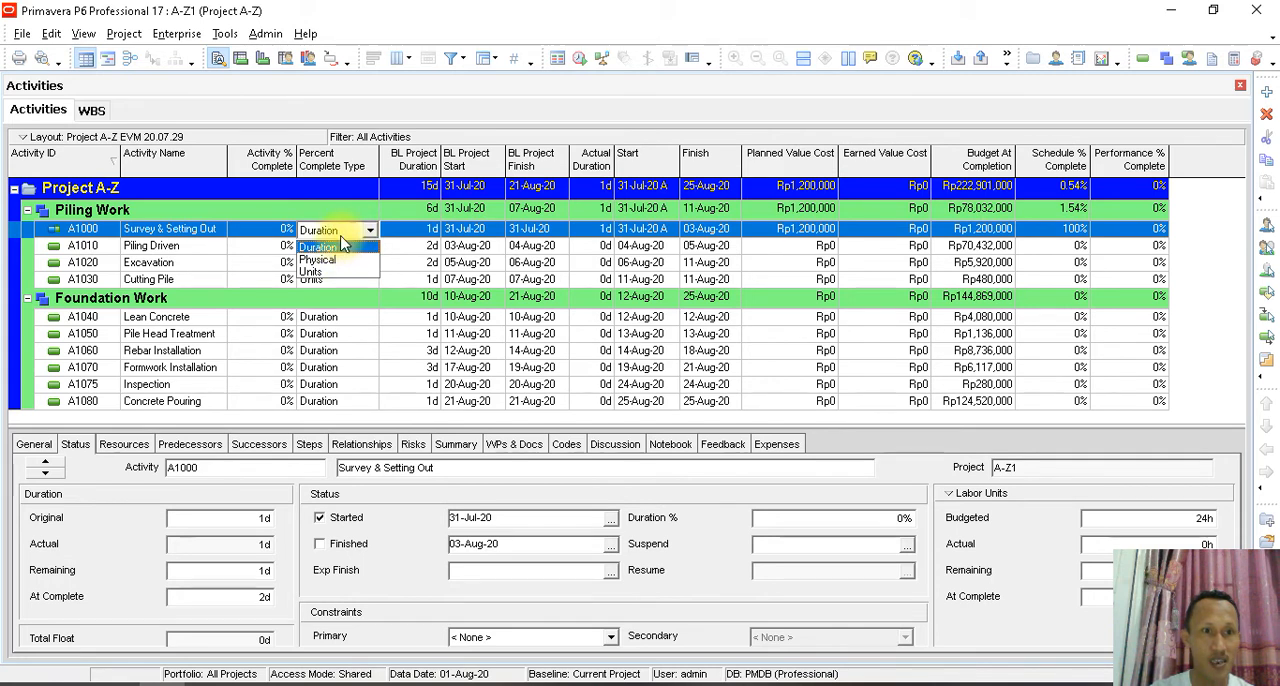
left_click(340, 245)
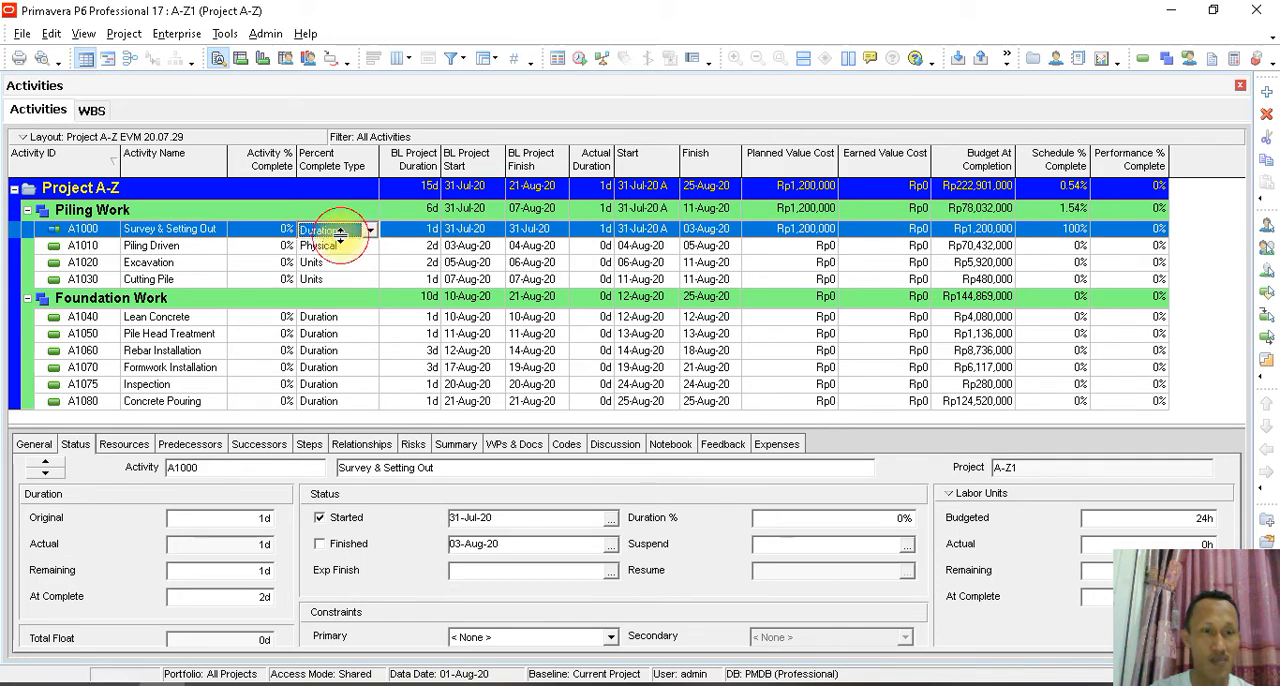
left_click(45, 446)
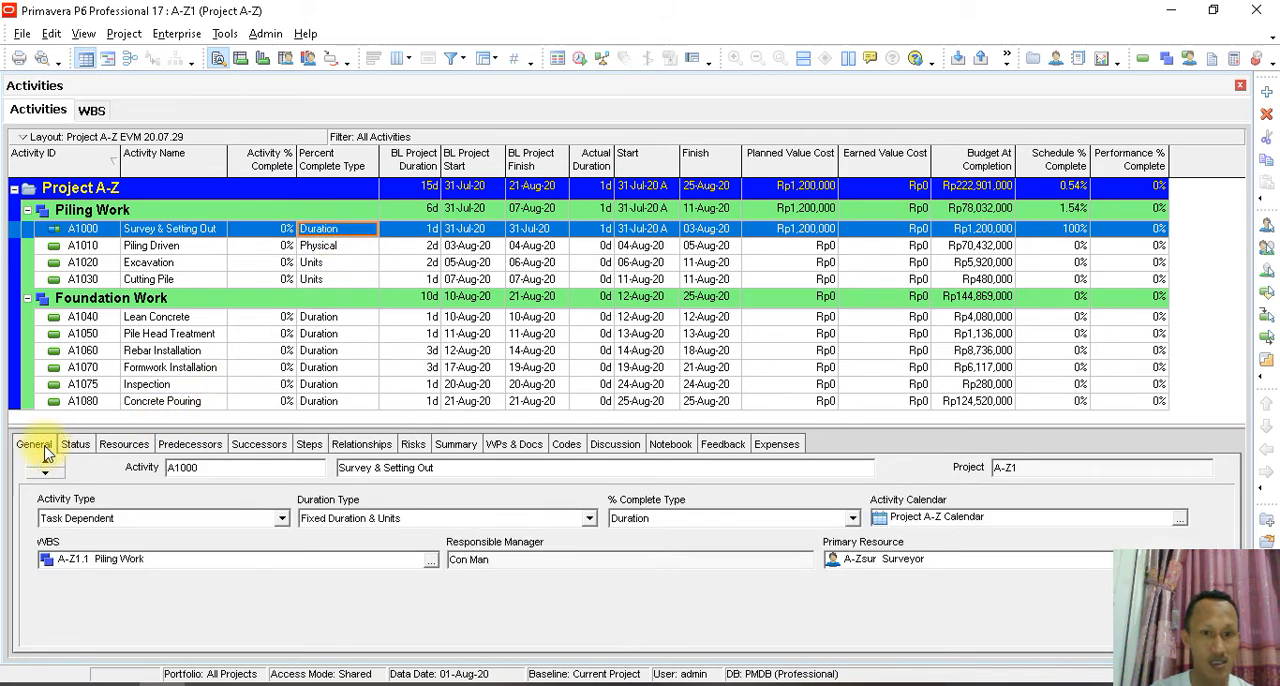
left_click(850, 521)
left_click(852, 518)
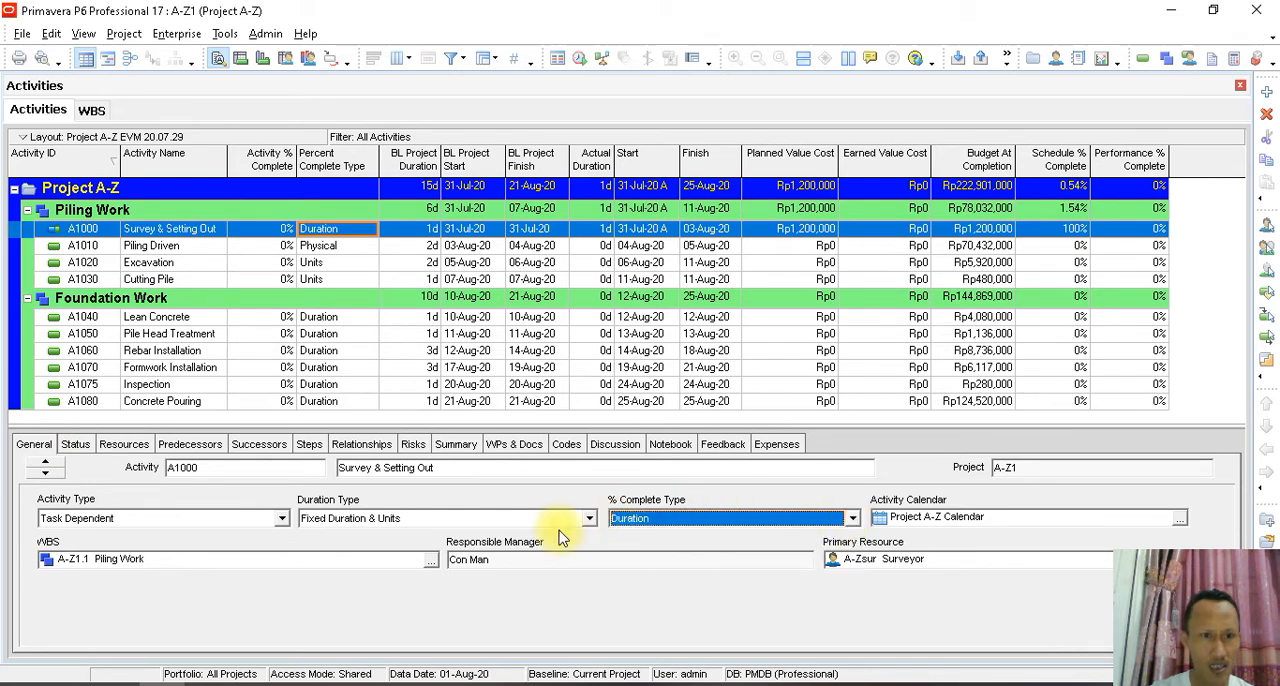
- Set Piling Work's technique for computing performance percent complete to WBS Milestones percent complete
left_click(91, 110)
left_click(100, 410)
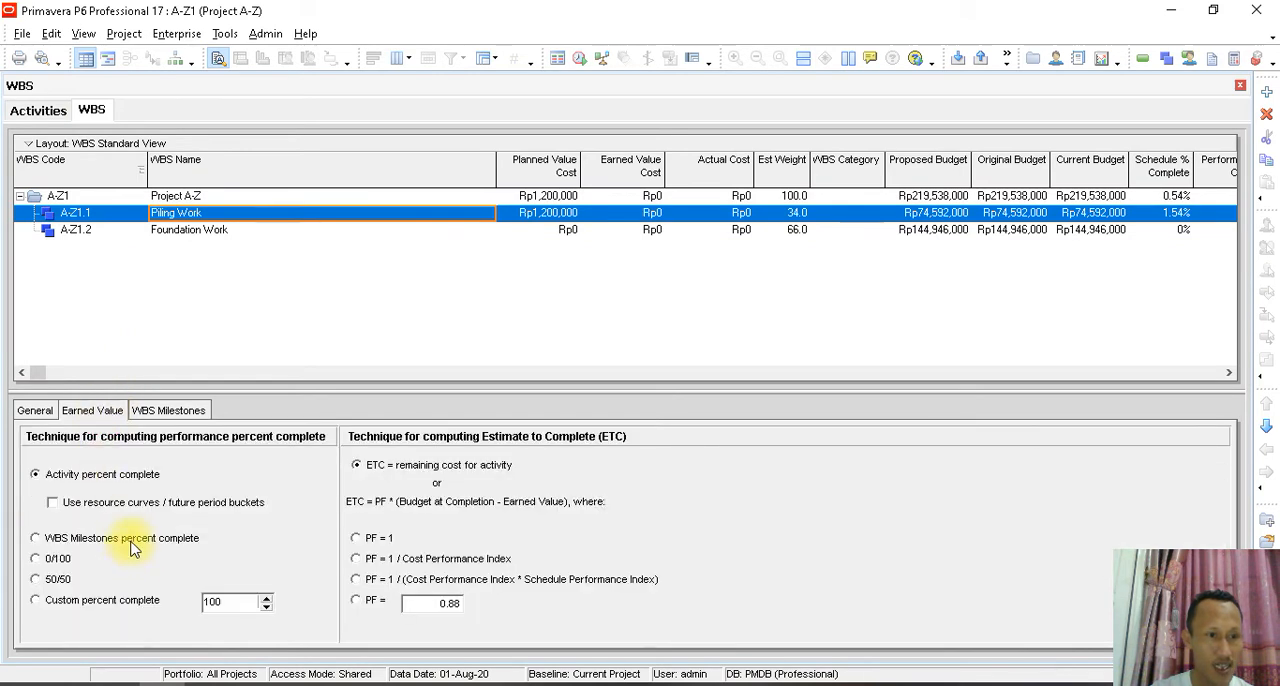
left_click(96, 541)
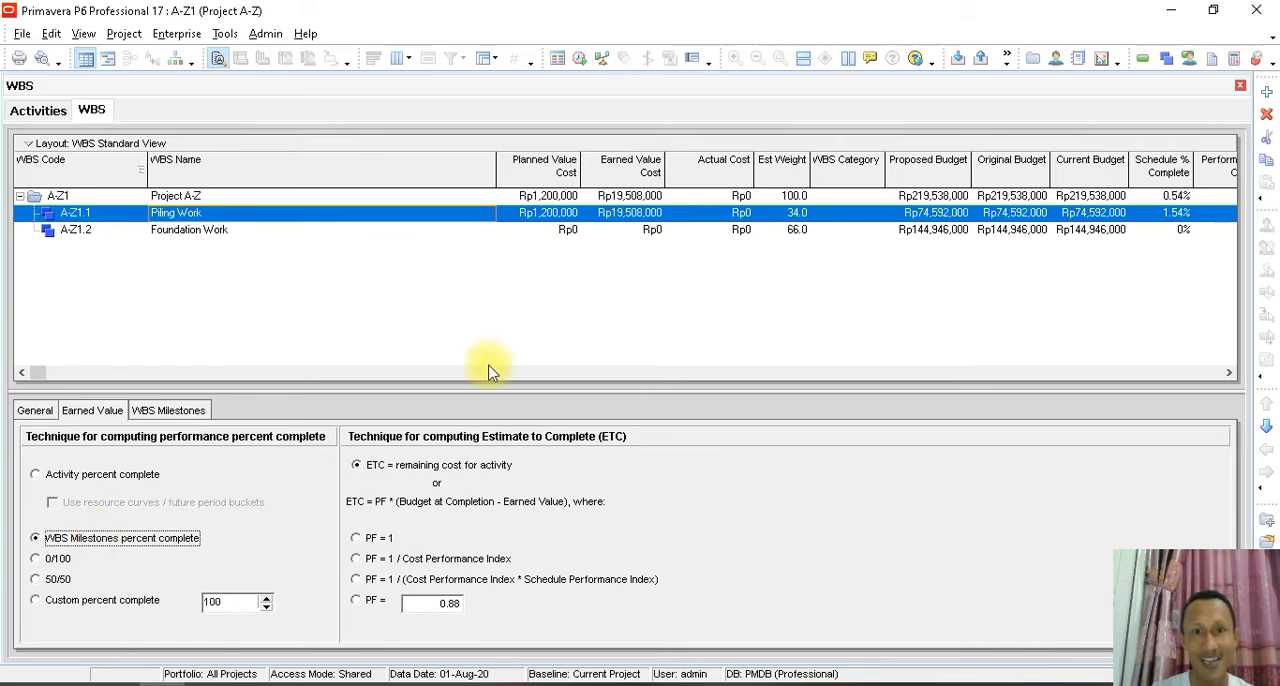
- Compare Piling Work's earned value by switching its performance technique to Activity percent complete and back to WBS Milestones percent complete
left_click(136, 475)
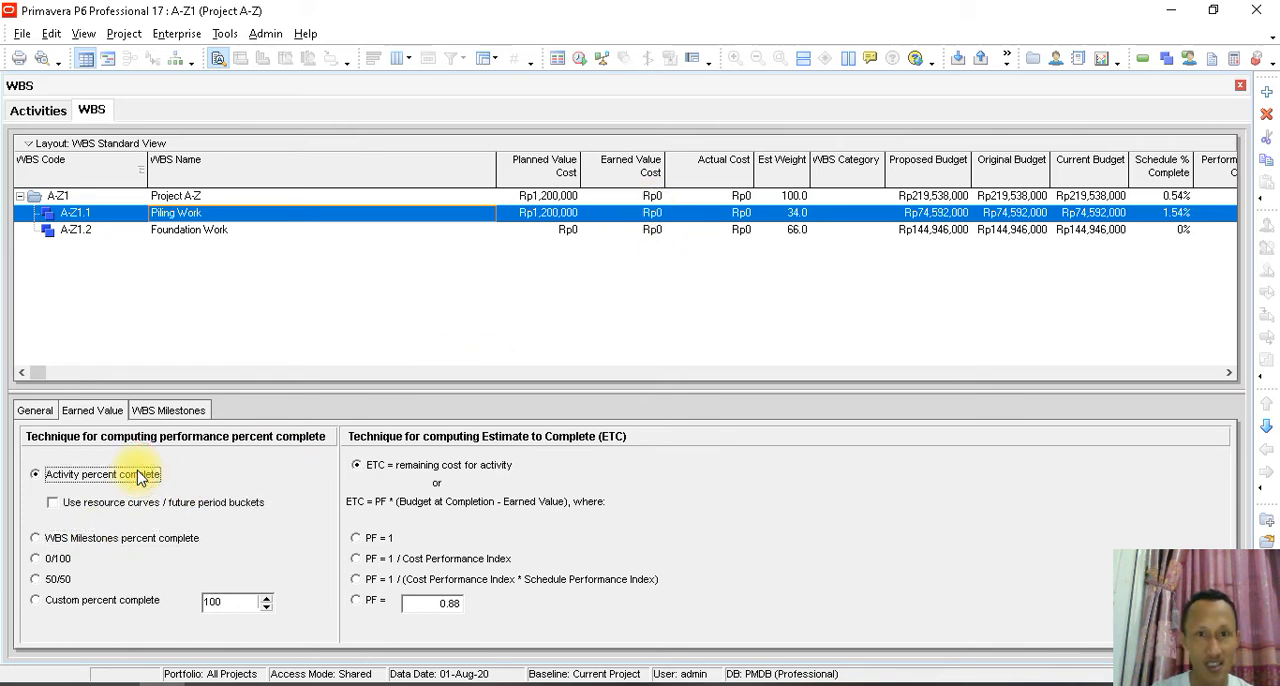
left_click(650, 214)
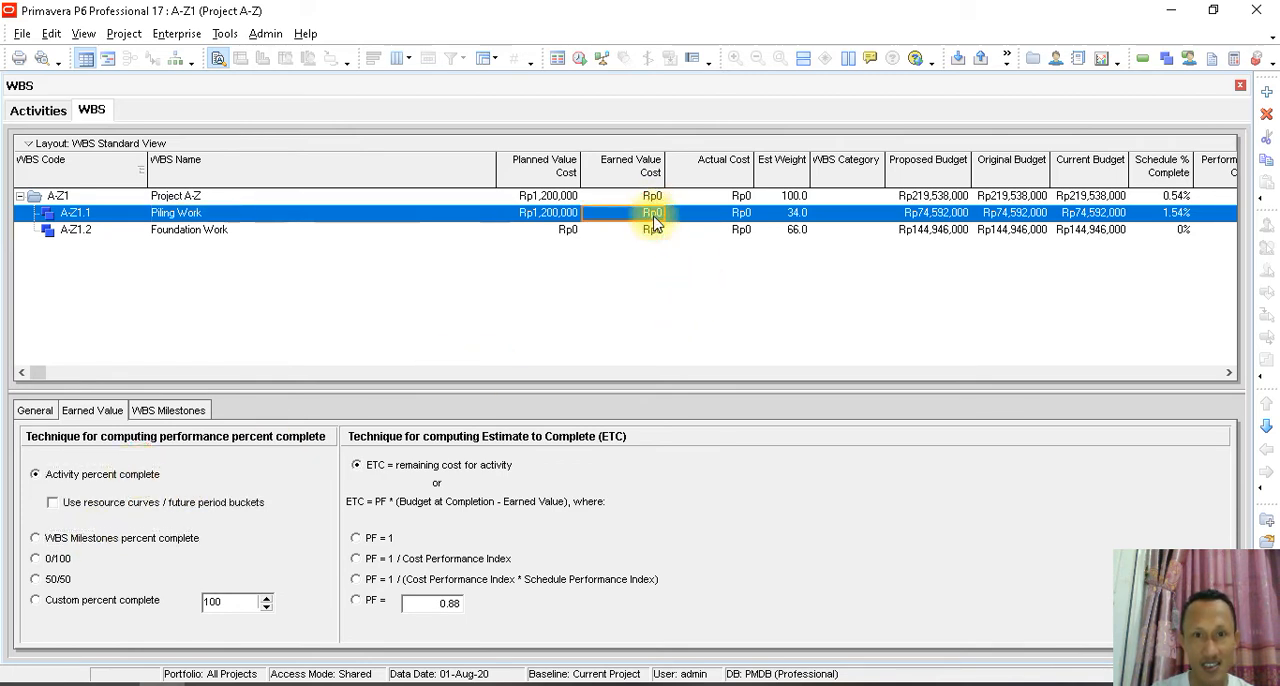
left_click(100, 545)
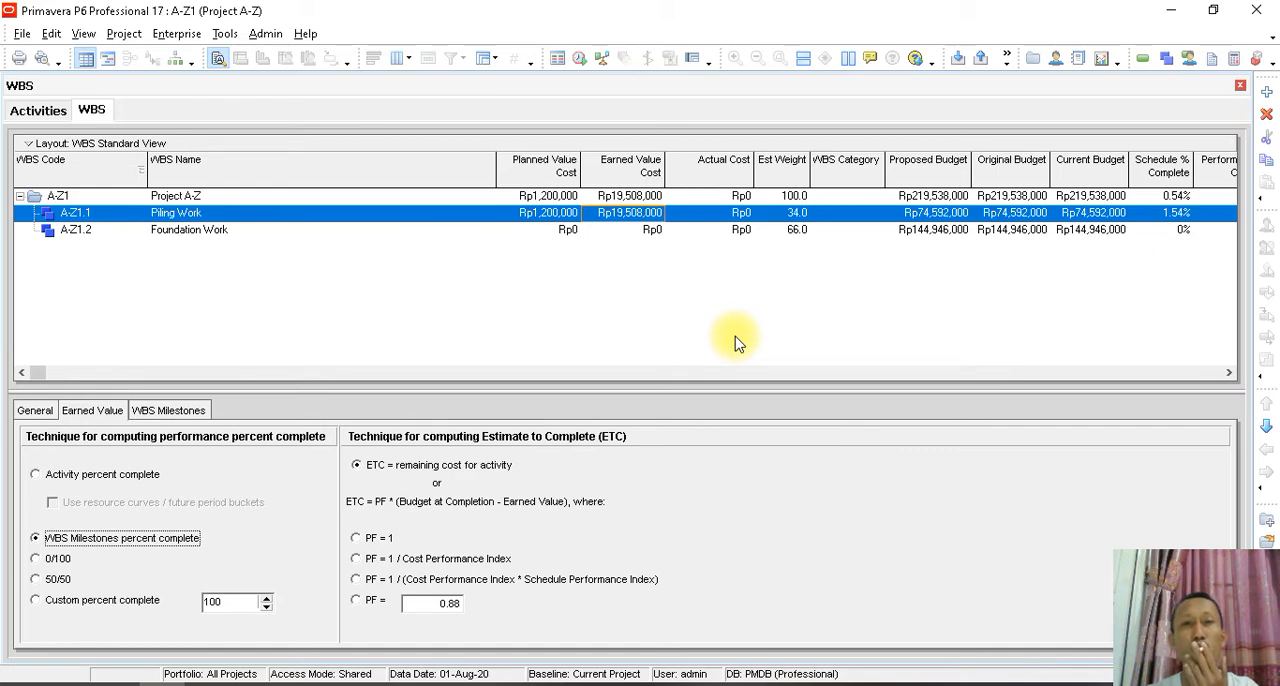
left_click(45, 110)
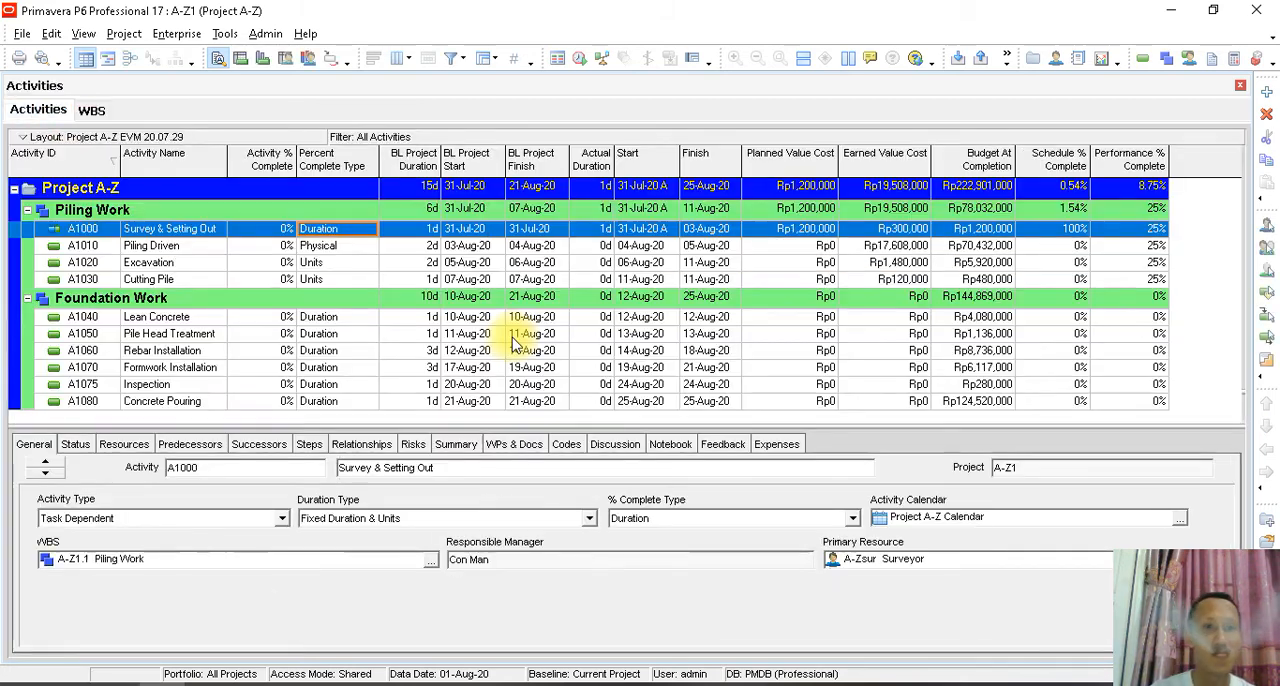
left_click(1152, 229)
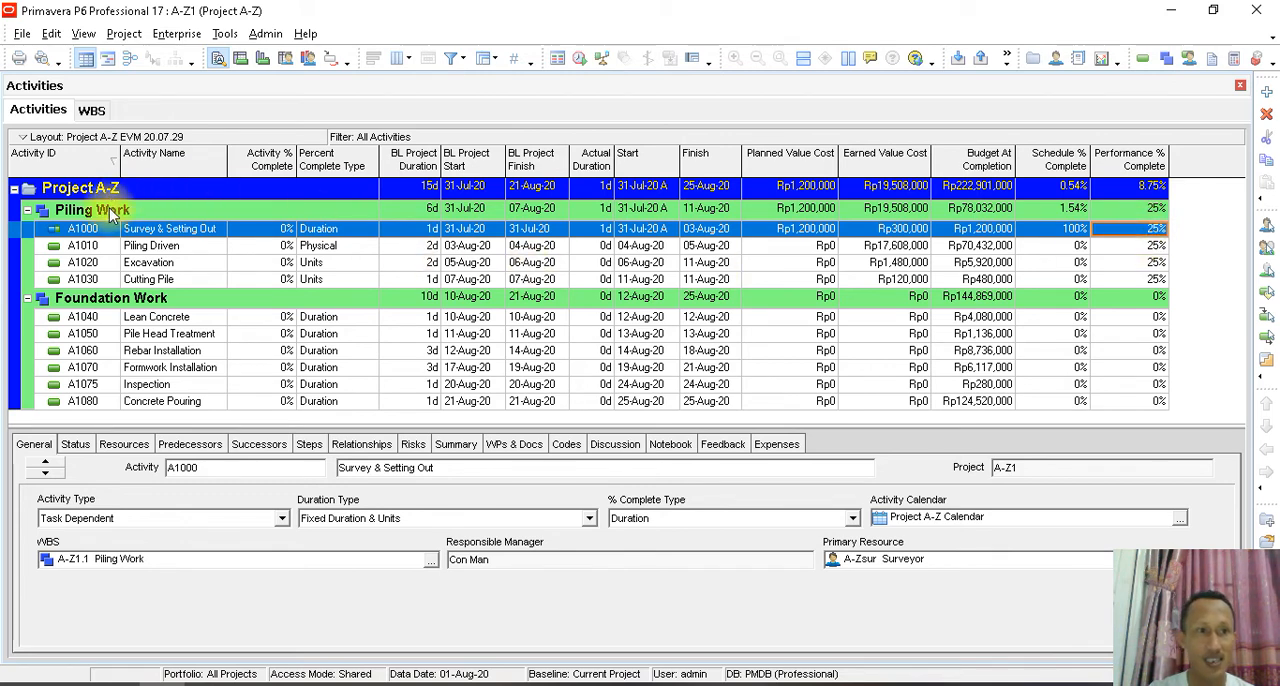
- Mark Piling Work's Construction milestone as completed and check its effect on the activities' Performance % Complete
left_click(91, 110)
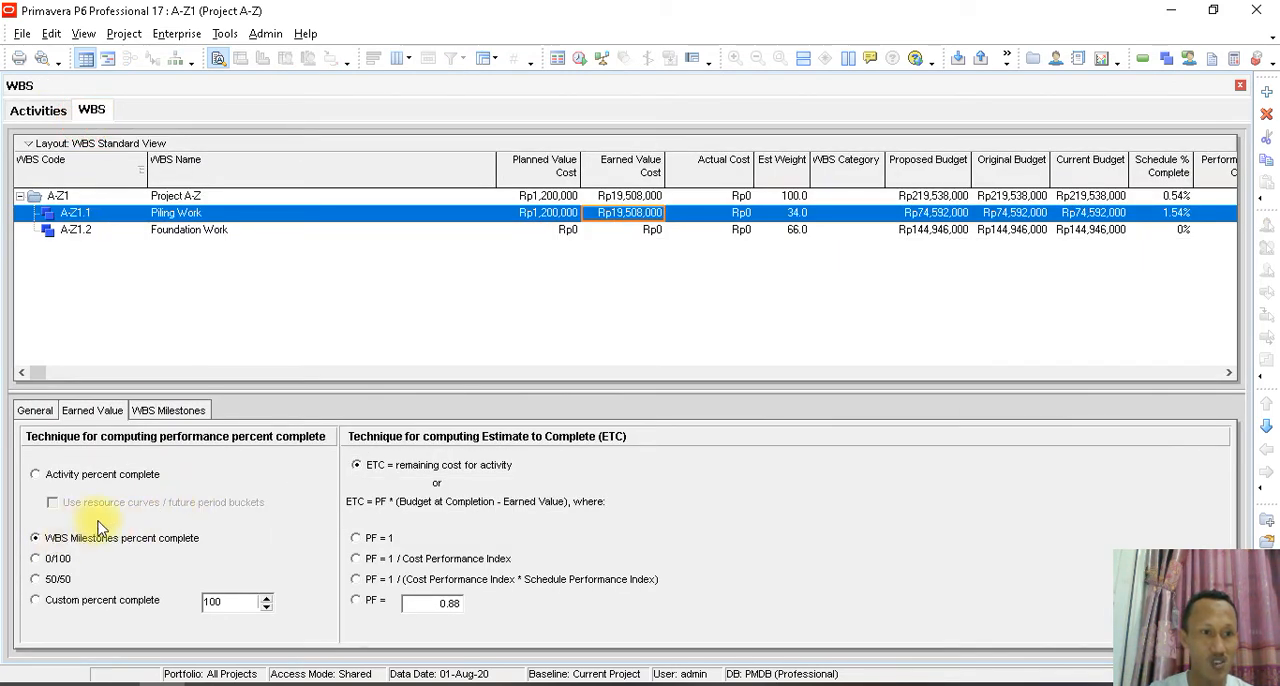
left_click(168, 410)
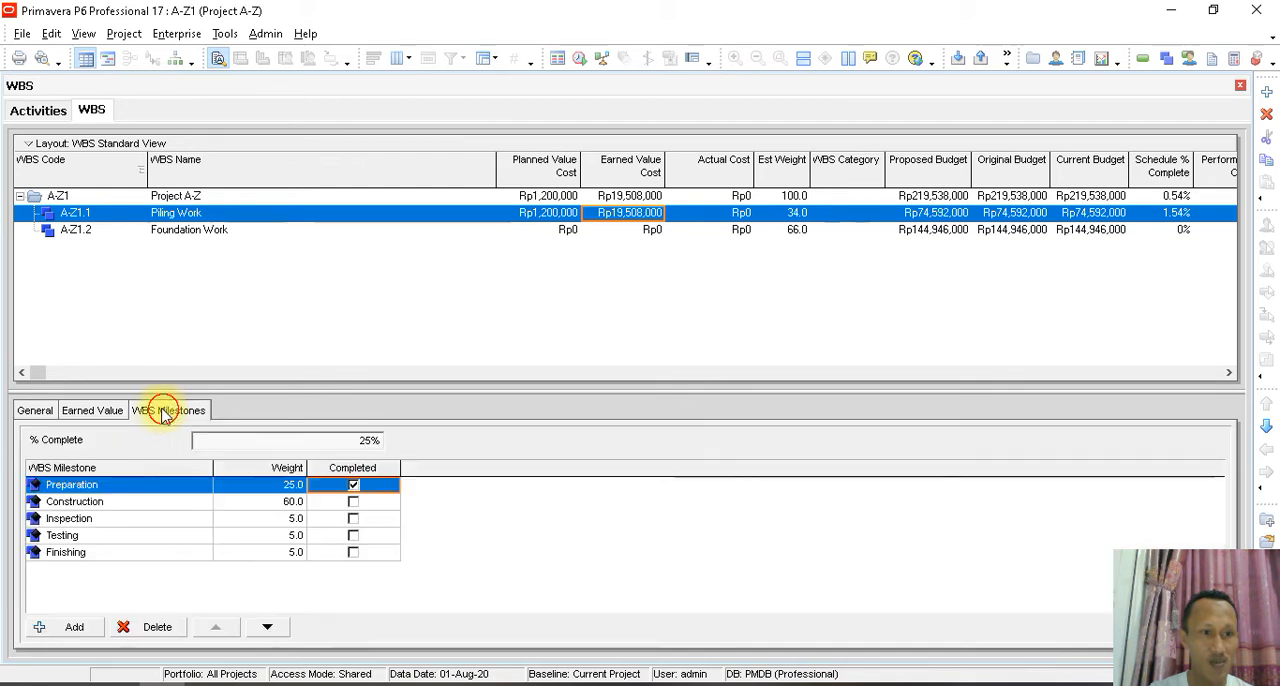
left_click(353, 503)
left_click(355, 508)
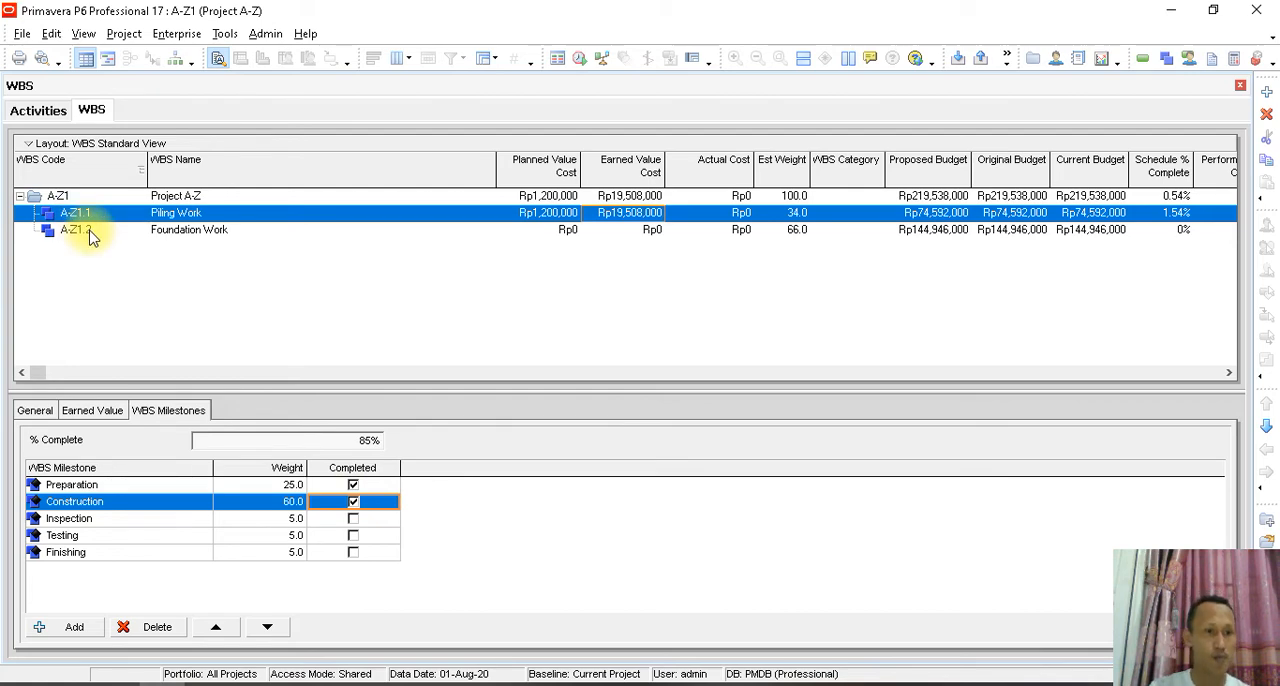
left_click(106, 410)
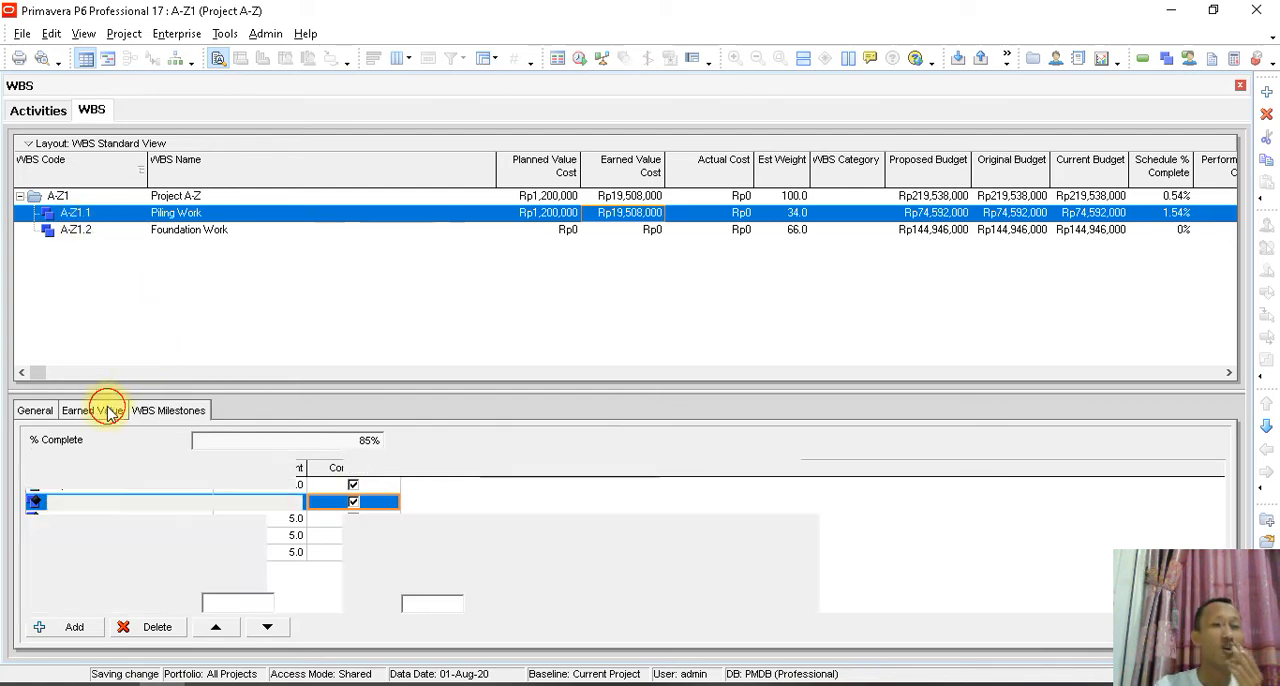
left_click(30, 110)
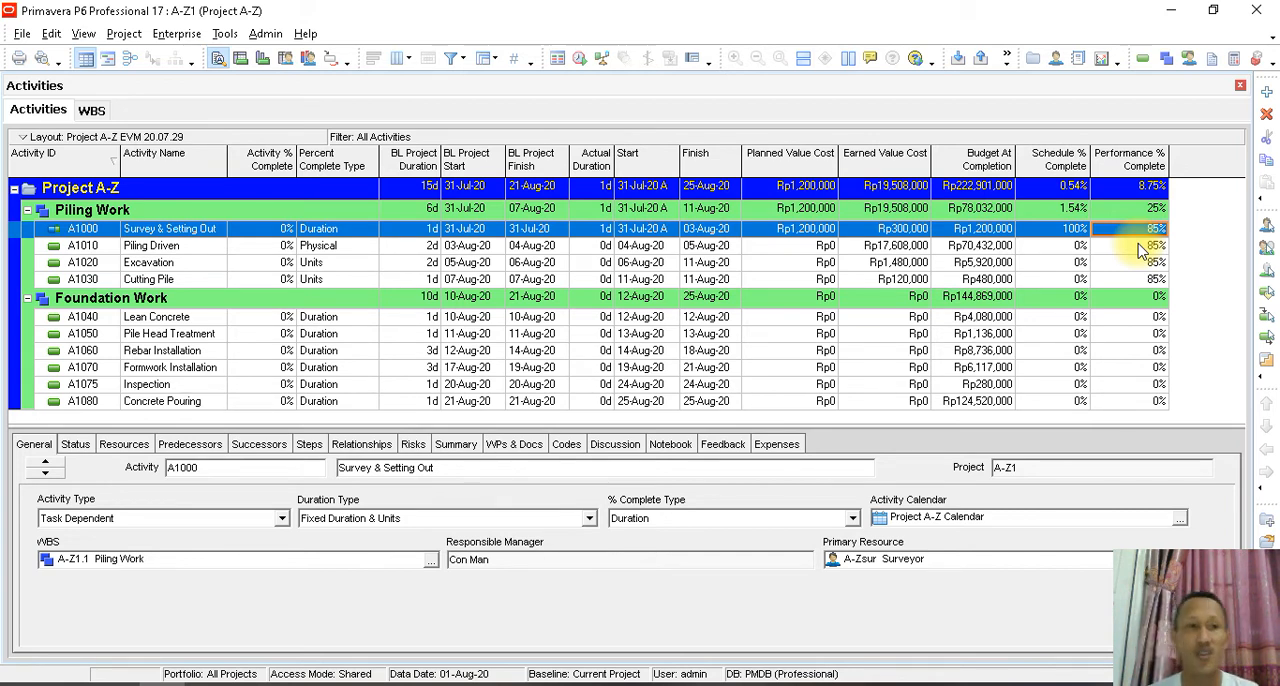
- Clear the completed mark from Piling Work's Construction milestone
left_click(91, 110)
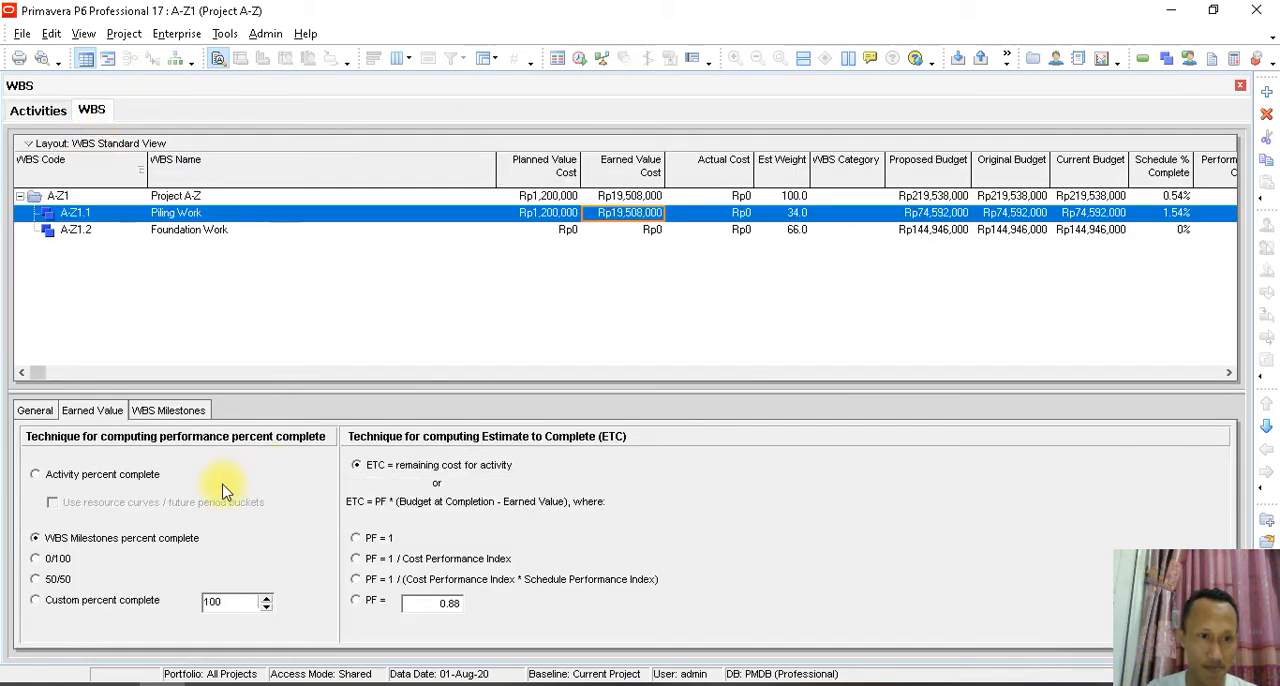
left_click(168, 410)
left_click(353, 508)
left_click(353, 505)
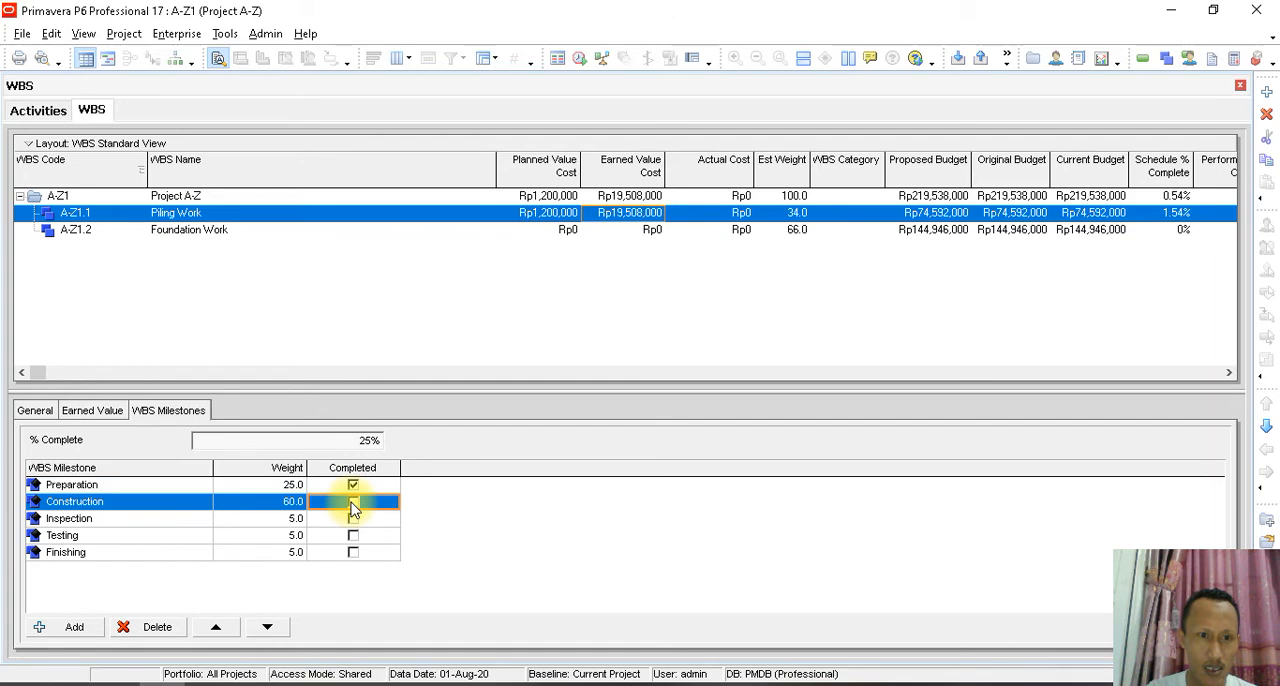
- Examine the Performance % Complete of each Piling Work activity, from Survey & Setting Out to Cutting Pile
left_click(40, 111)
left_click(1143, 245)
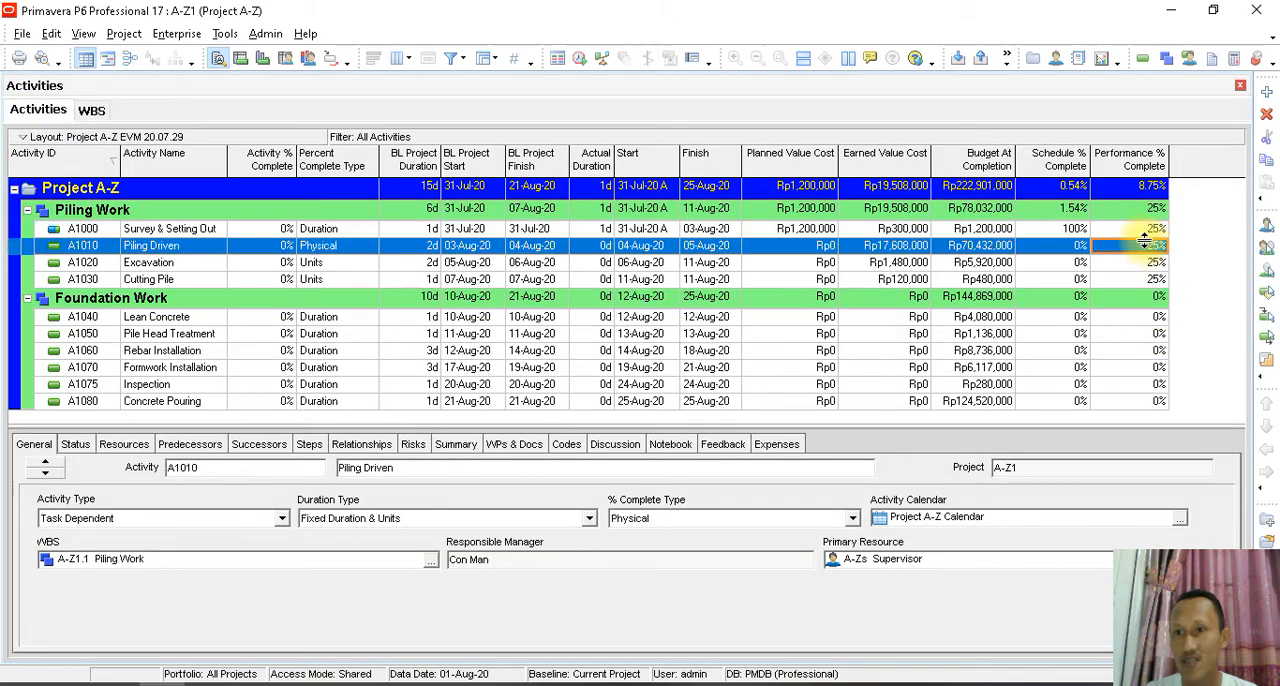
left_click(1145, 228)
left_click(1148, 245)
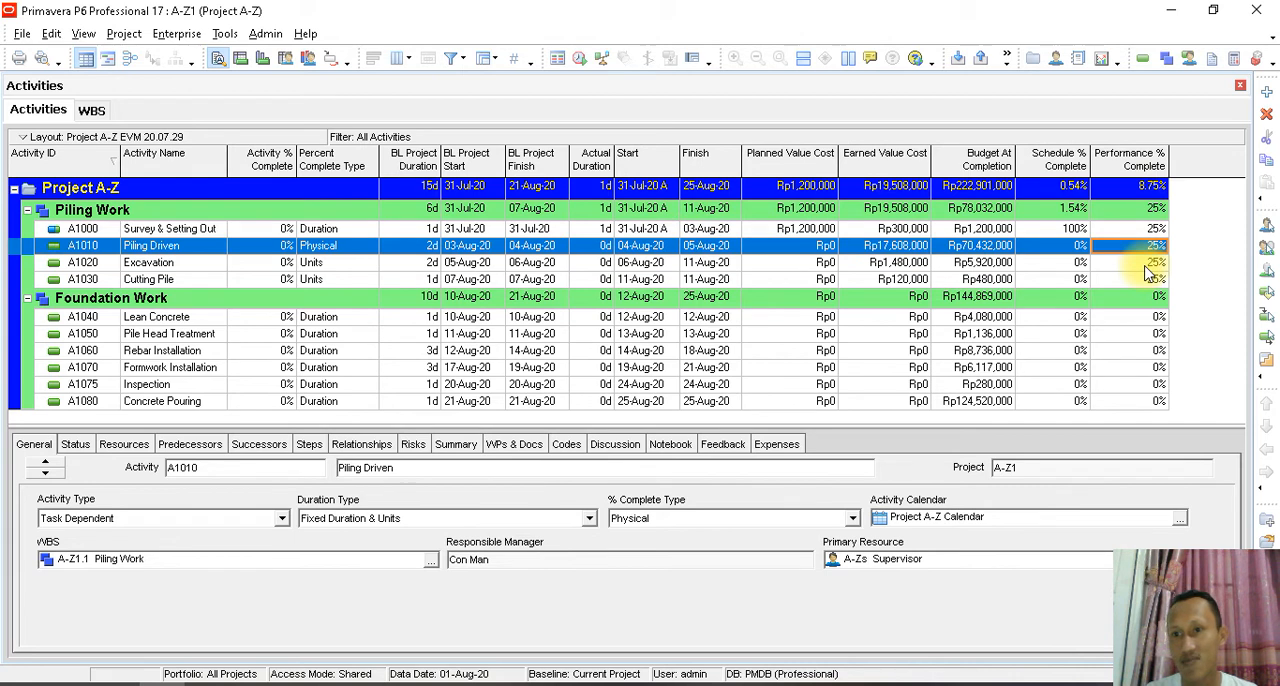
left_click(1148, 263)
left_click(1151, 280)
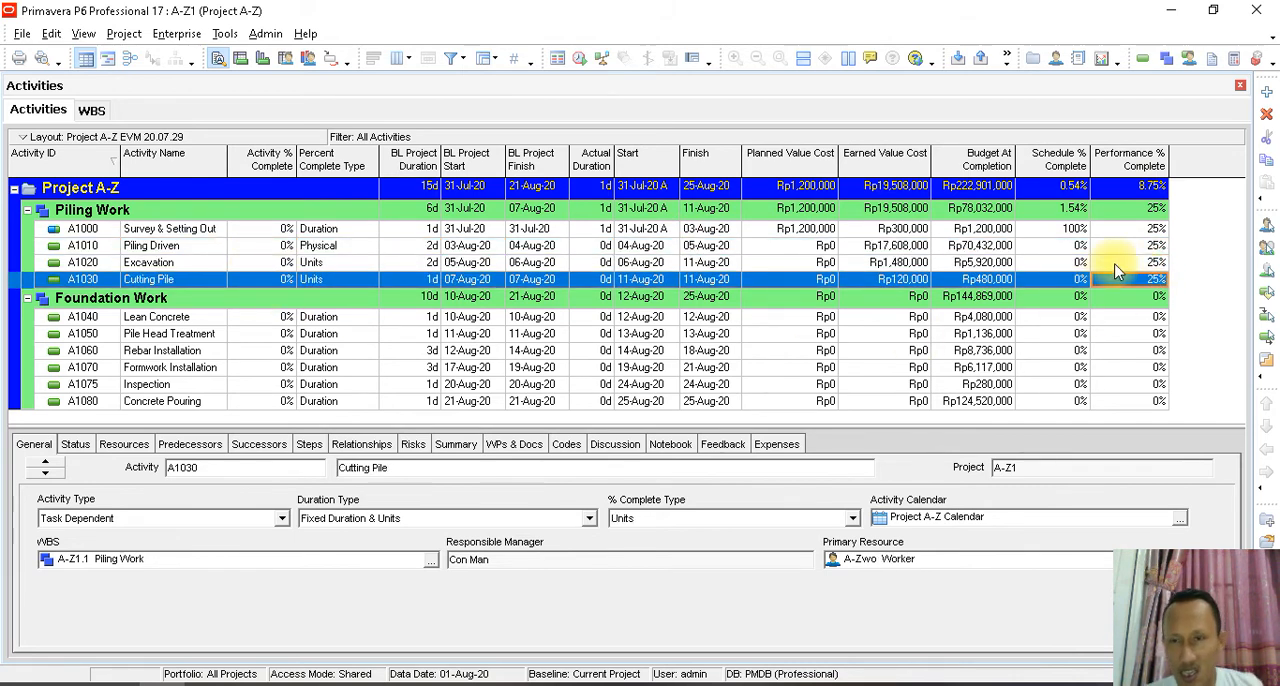
left_click(1146, 229)
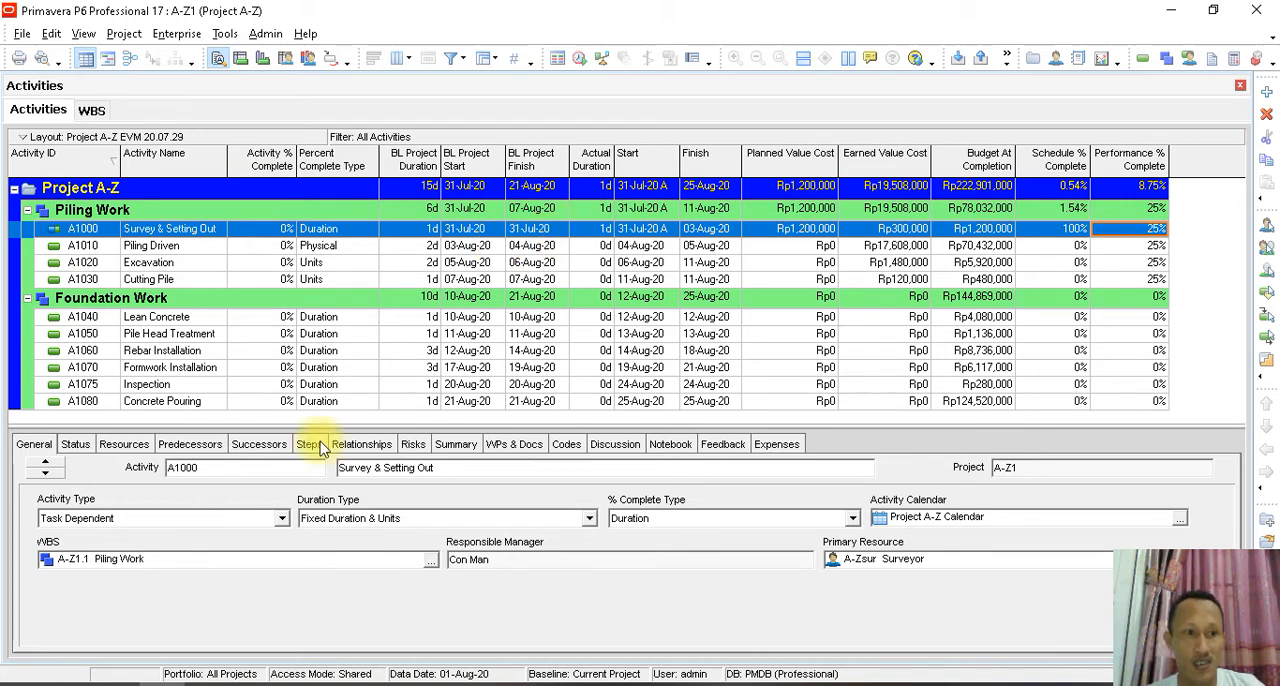
- Reschedule the project with the data date set to 31-Aug-20 and check the Activity % Complete of A1000 and A1010
left_click(77, 444)
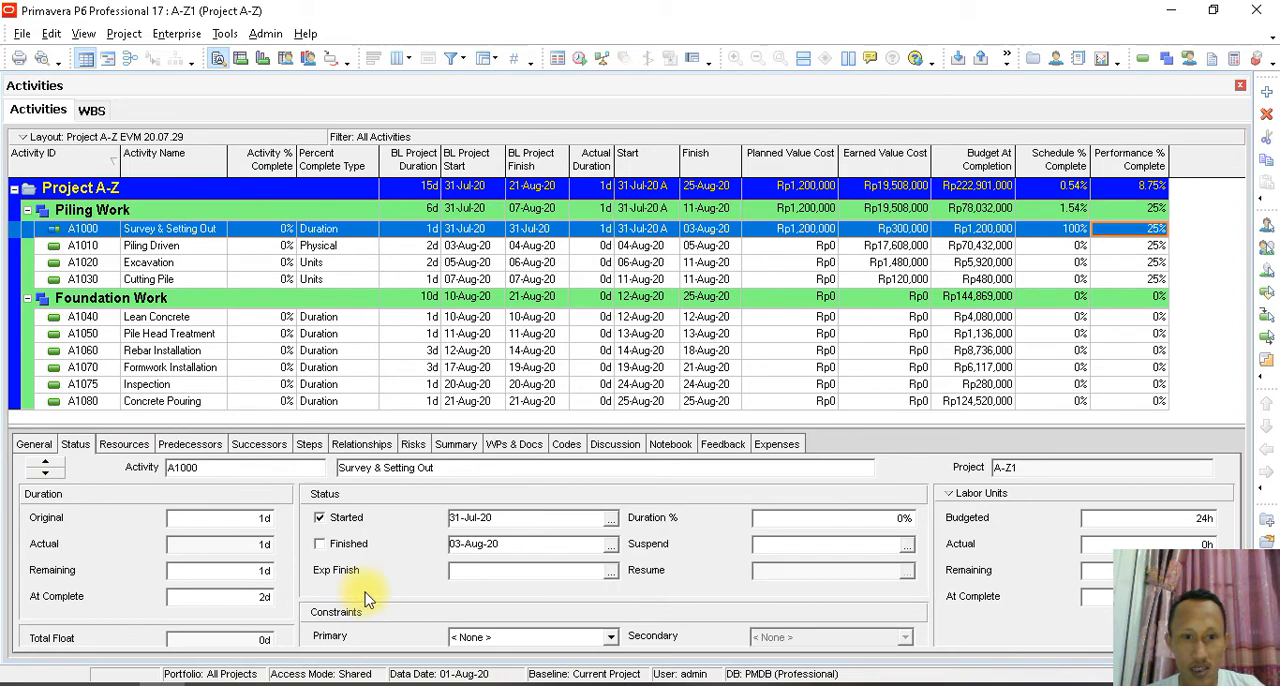
left_click(226, 36)
left_click(243, 60)
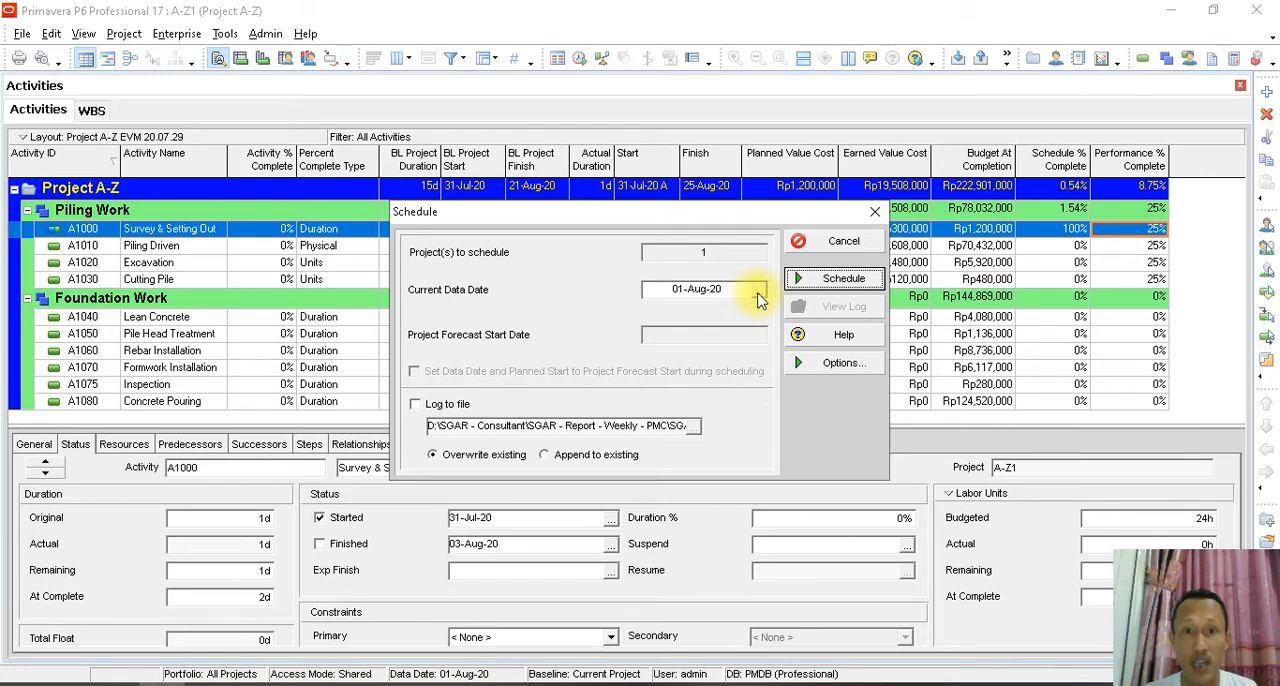
left_click(758, 289)
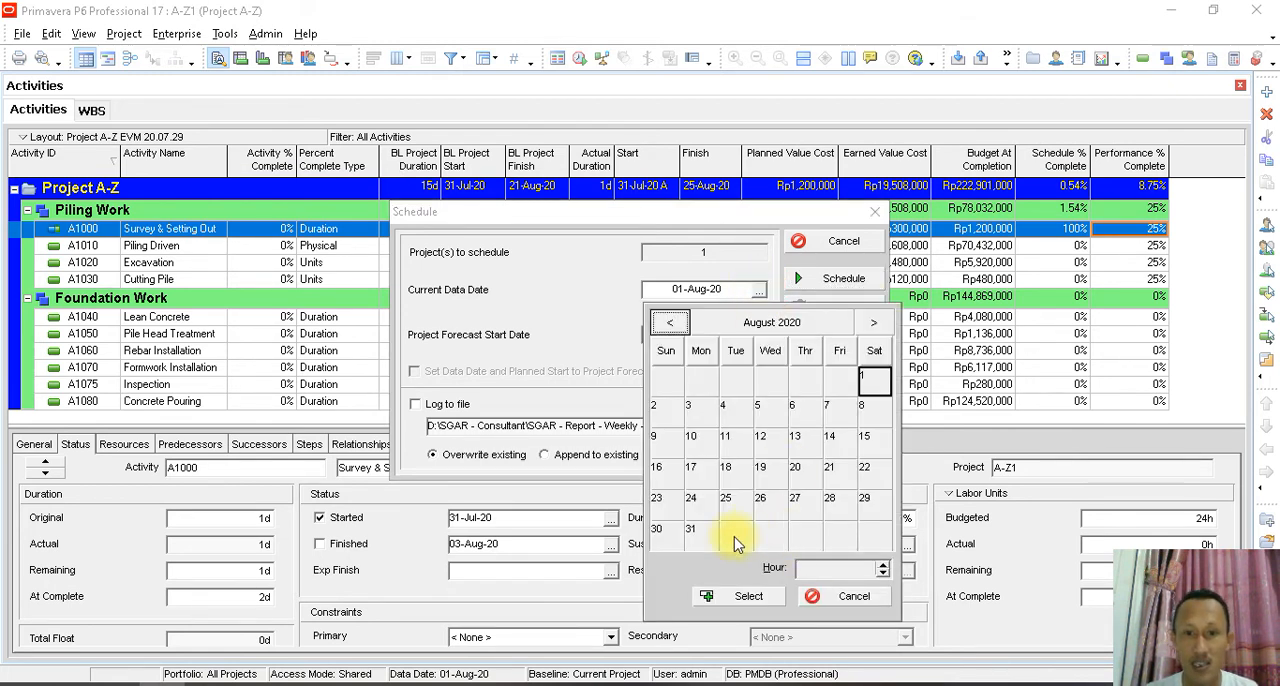
left_click(700, 532)
left_click(727, 600)
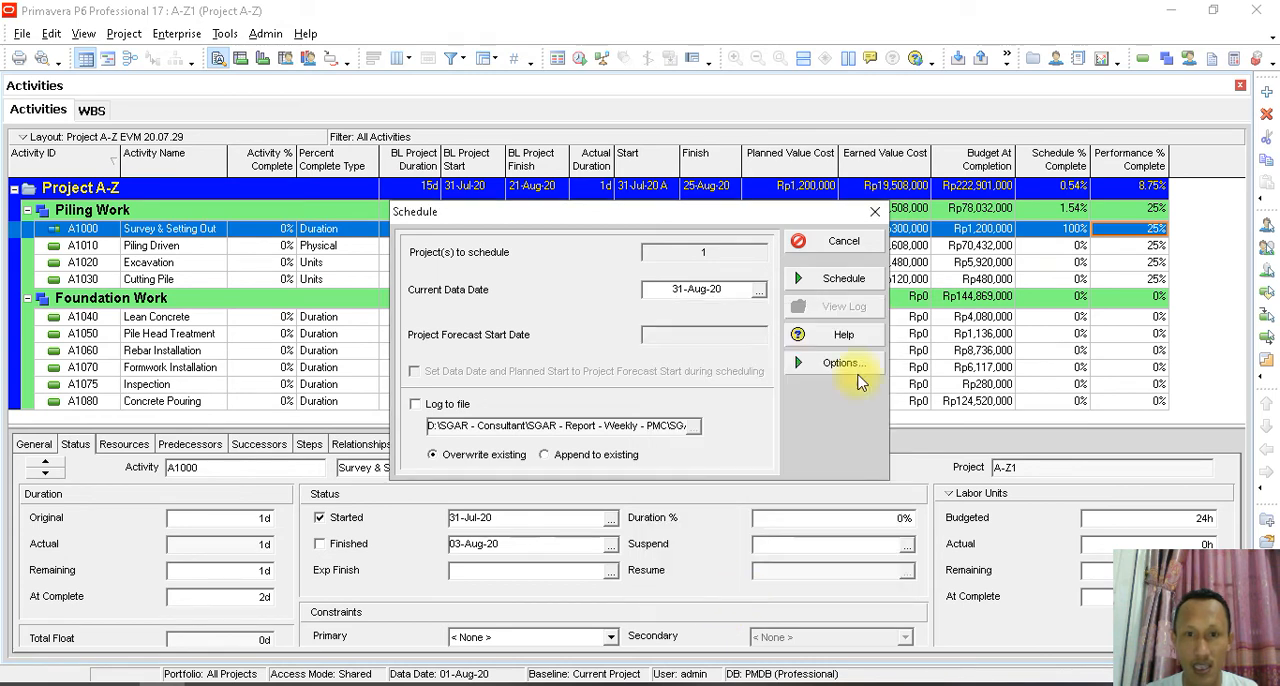
left_click(843, 282)
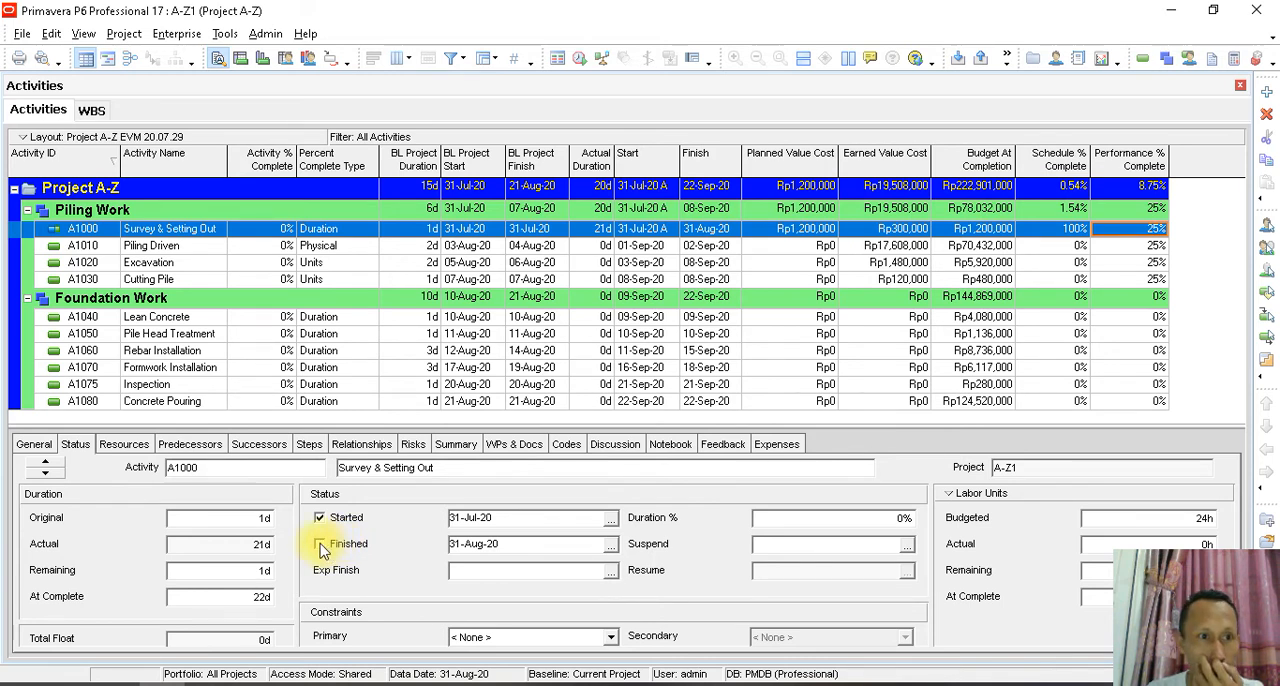
left_click(284, 244)
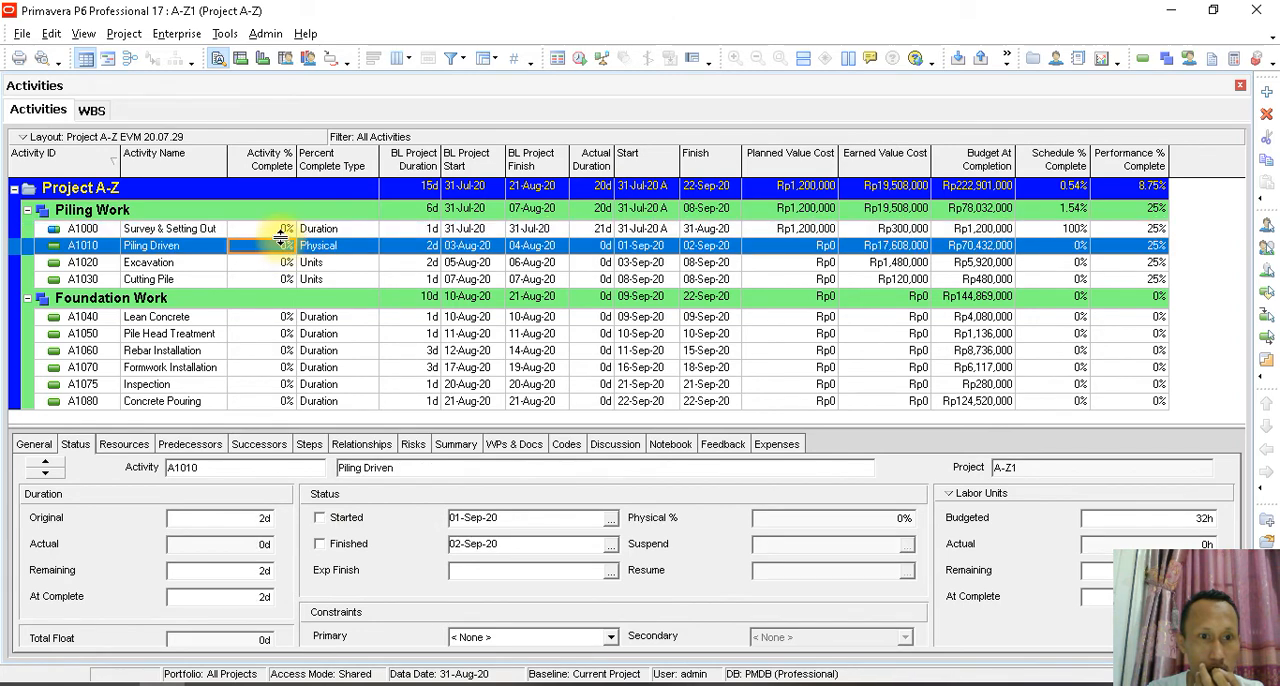
left_click(283, 228)
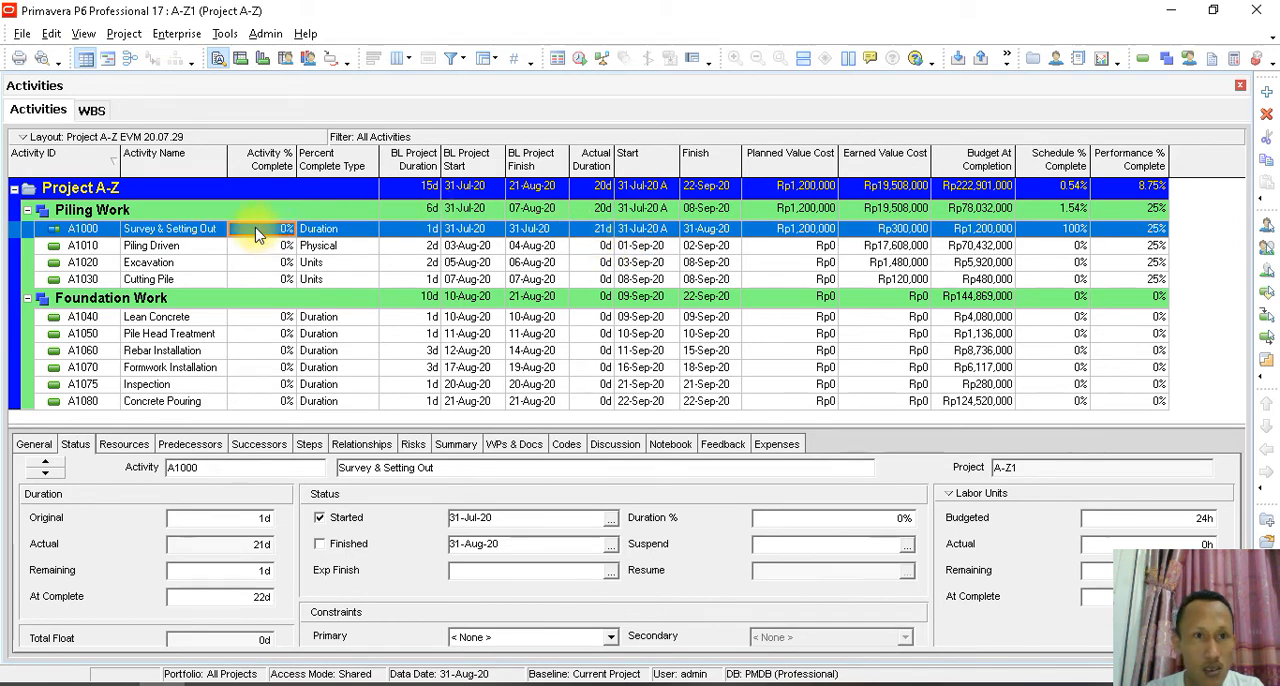
- Reschedule the project with the data date set to 31-Jul-20
left_click(214, 36)
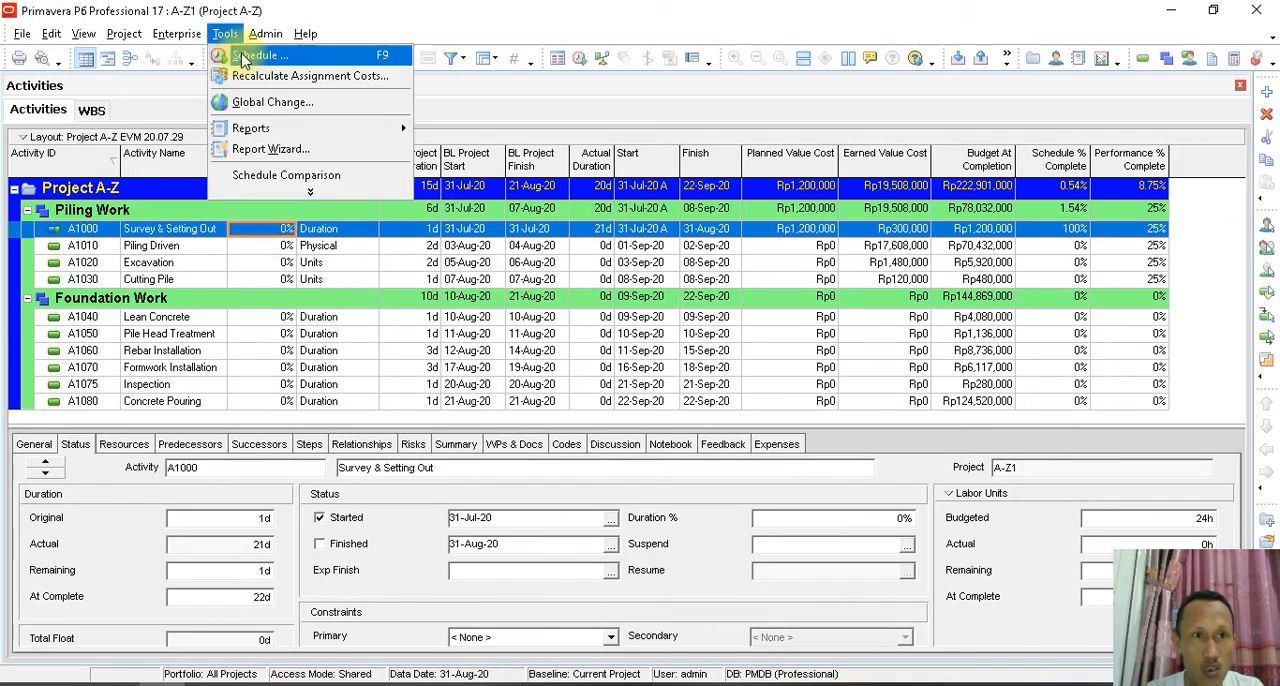
left_click(290, 55)
left_click(760, 289)
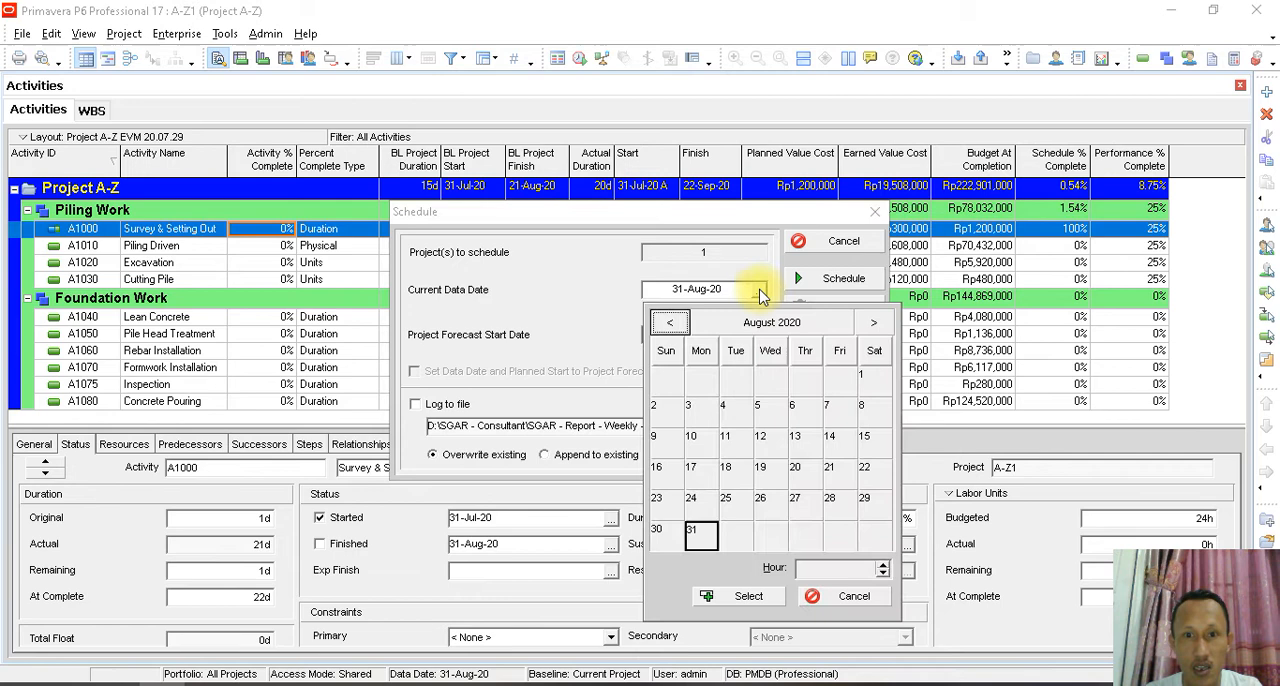
left_click(670, 322)
left_click(837, 500)
left_click(740, 597)
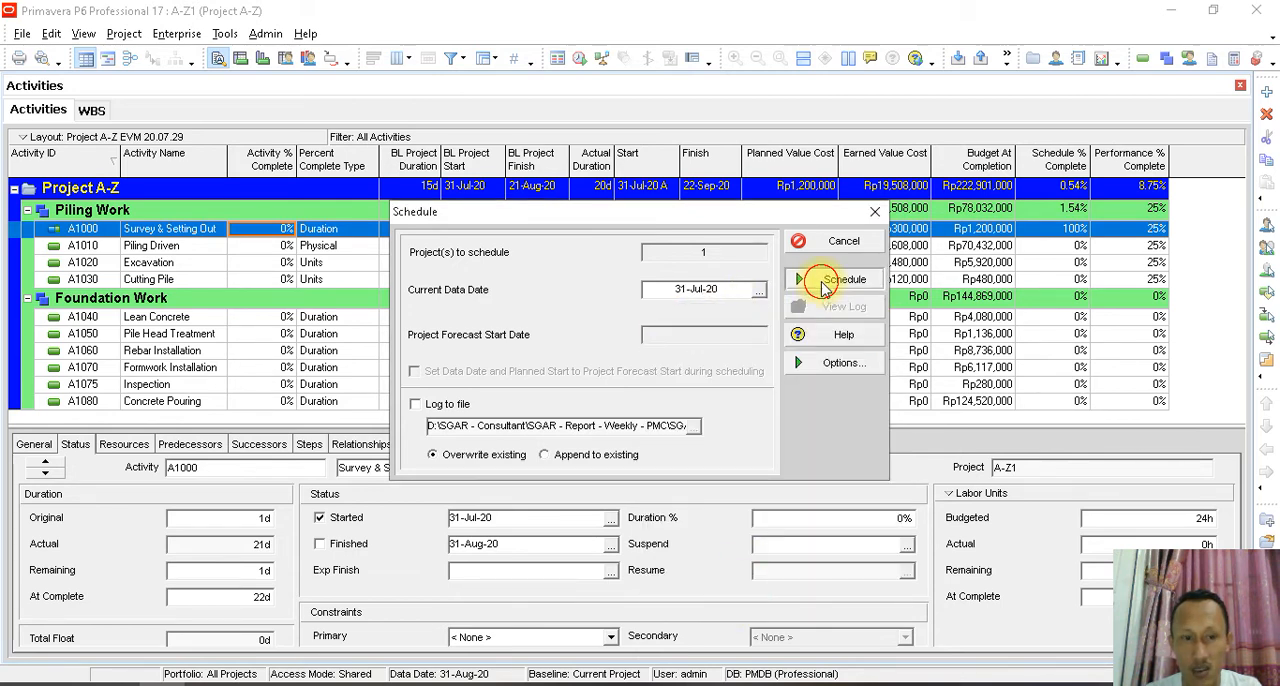
left_click(830, 279)
- Mark activity A1000 Survey & Setting Out as finished and check its activity and performance percent complete
left_click(319, 545)
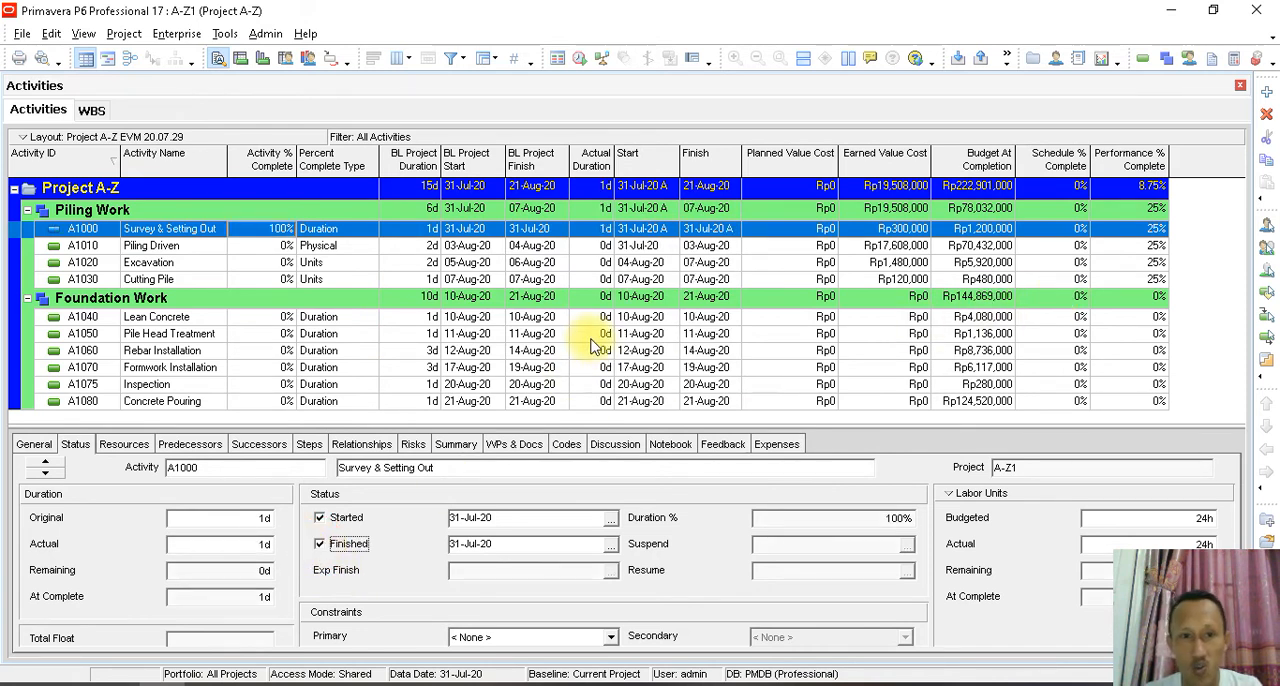
left_click(282, 232)
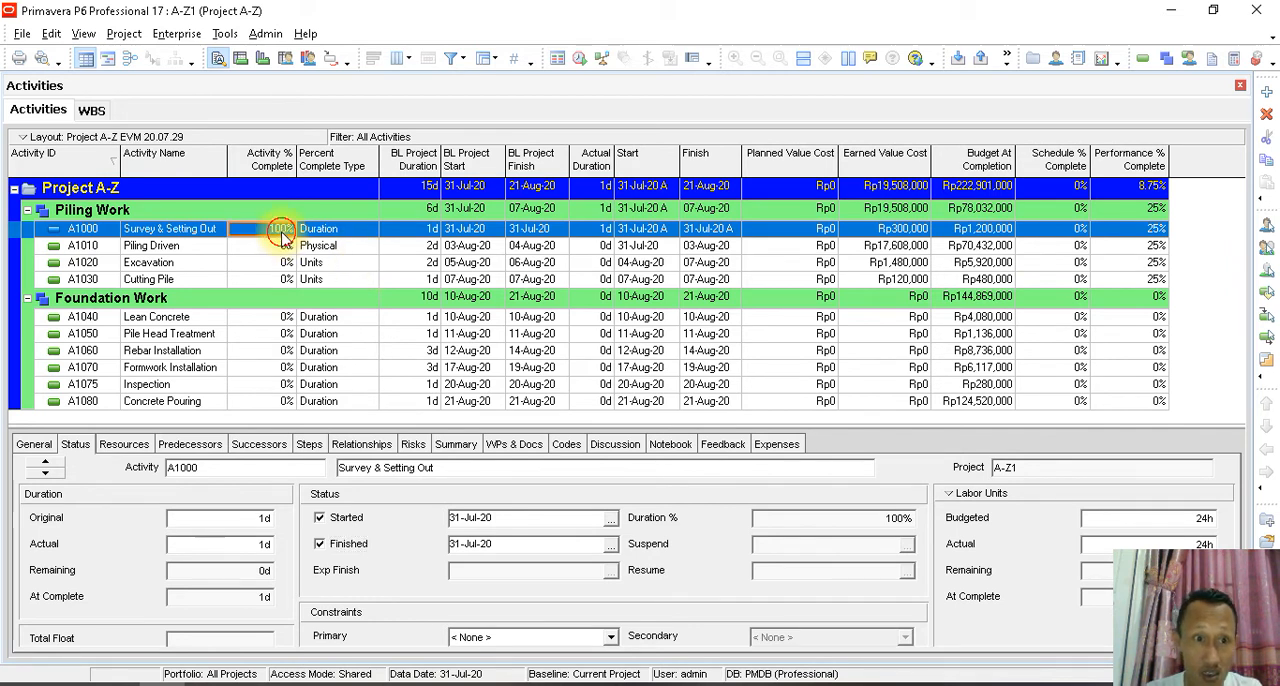
left_click(876, 527)
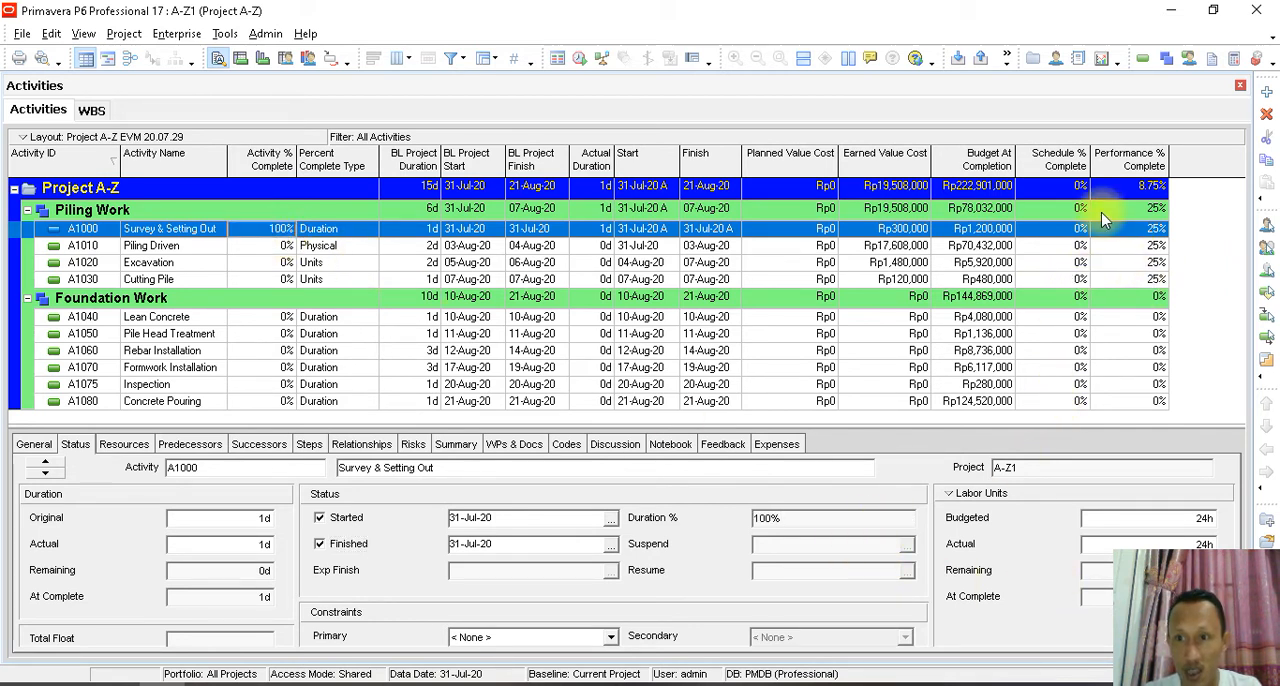
left_click(1135, 233)
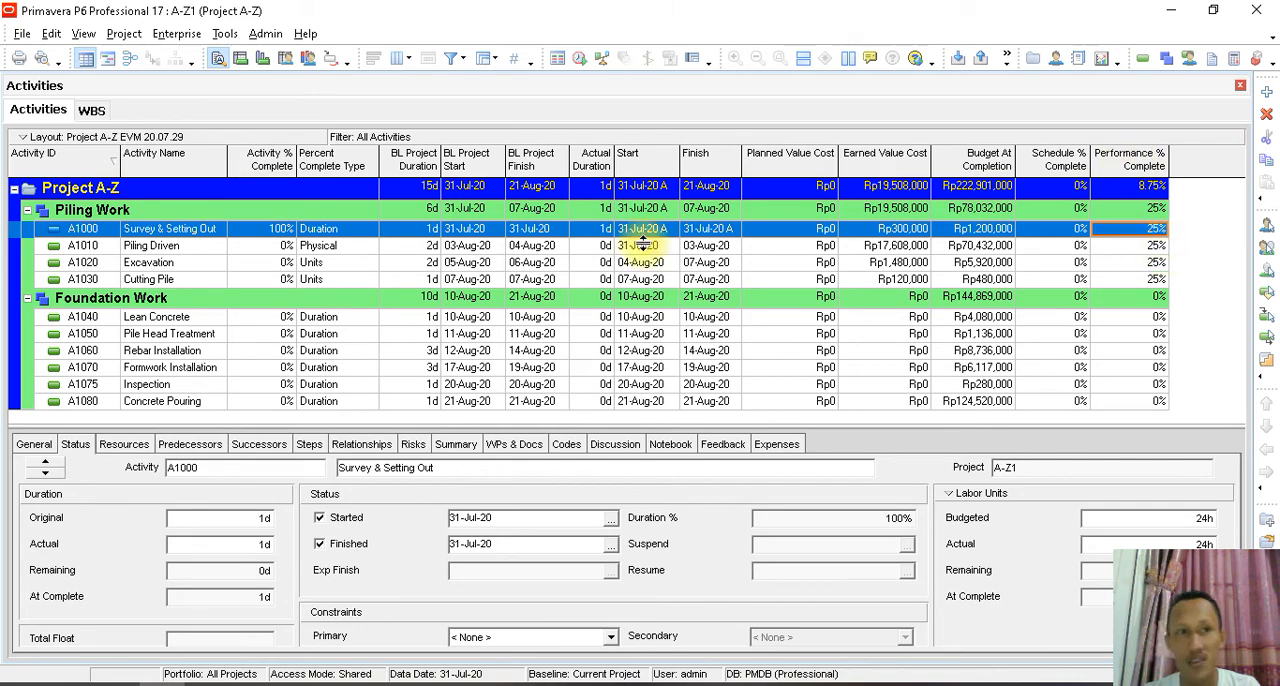
- Set Piling Work's performance technique to Activity percent complete and check the Performance % Complete of its activities
left_click(91, 111)
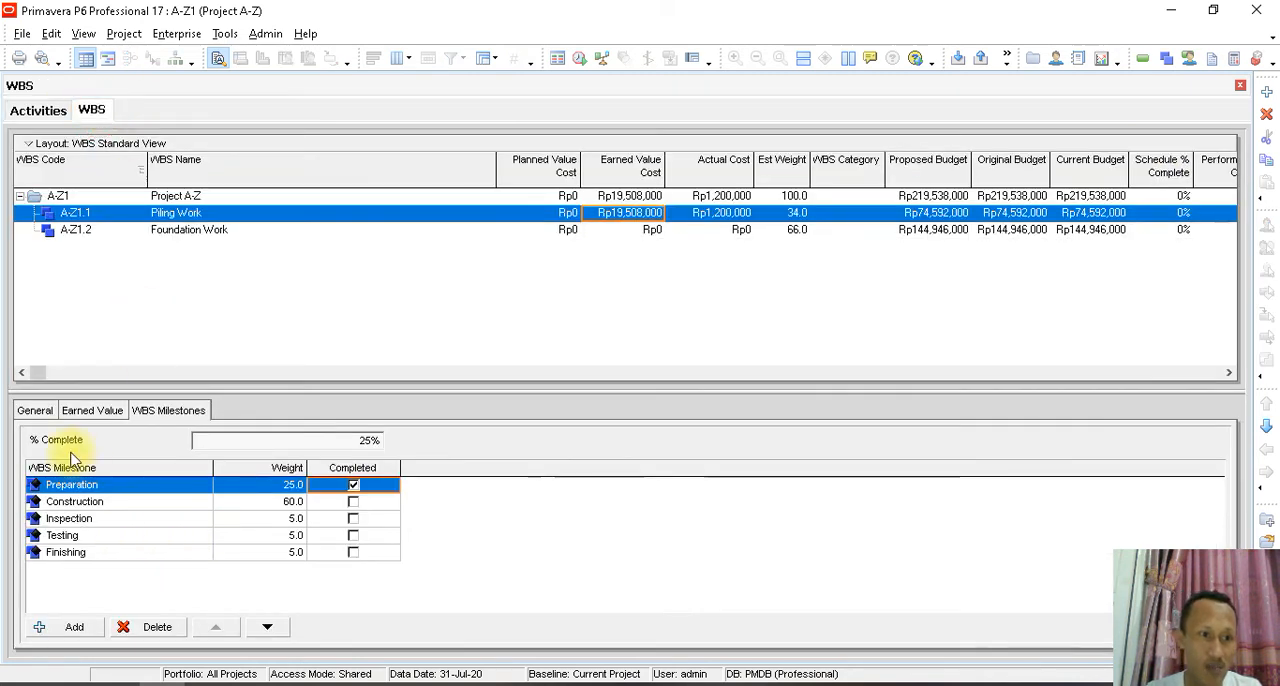
left_click(90, 410)
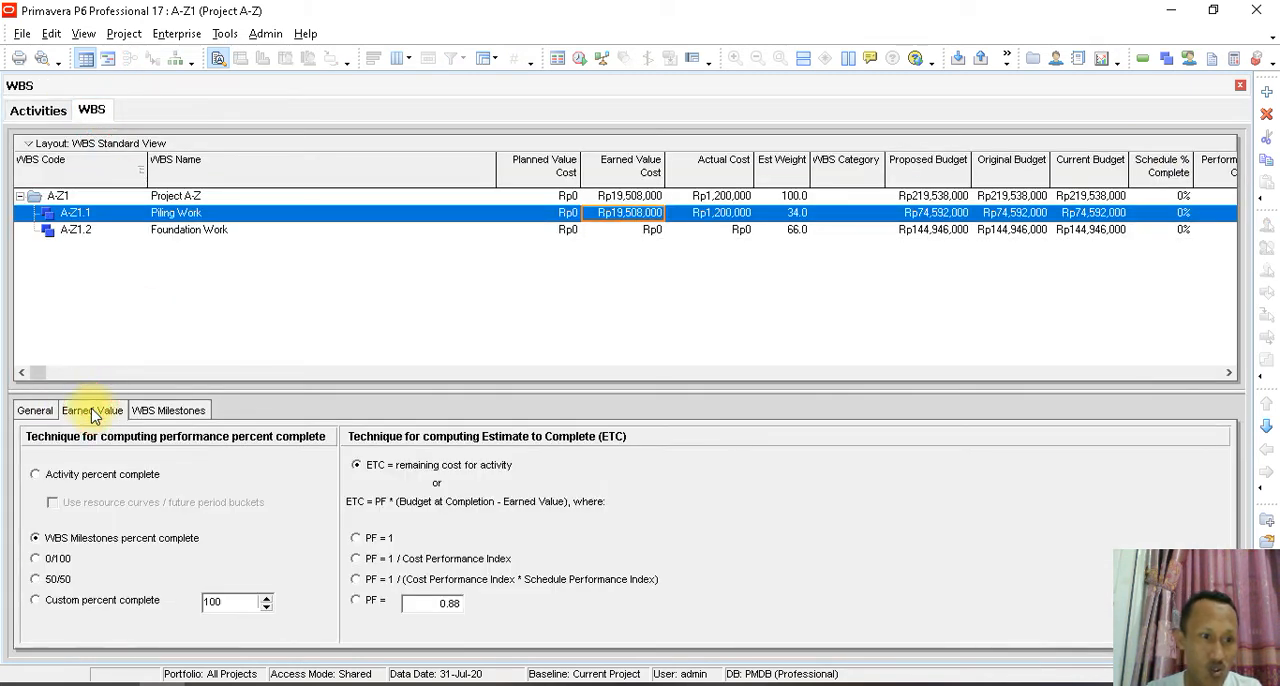
left_click(122, 476)
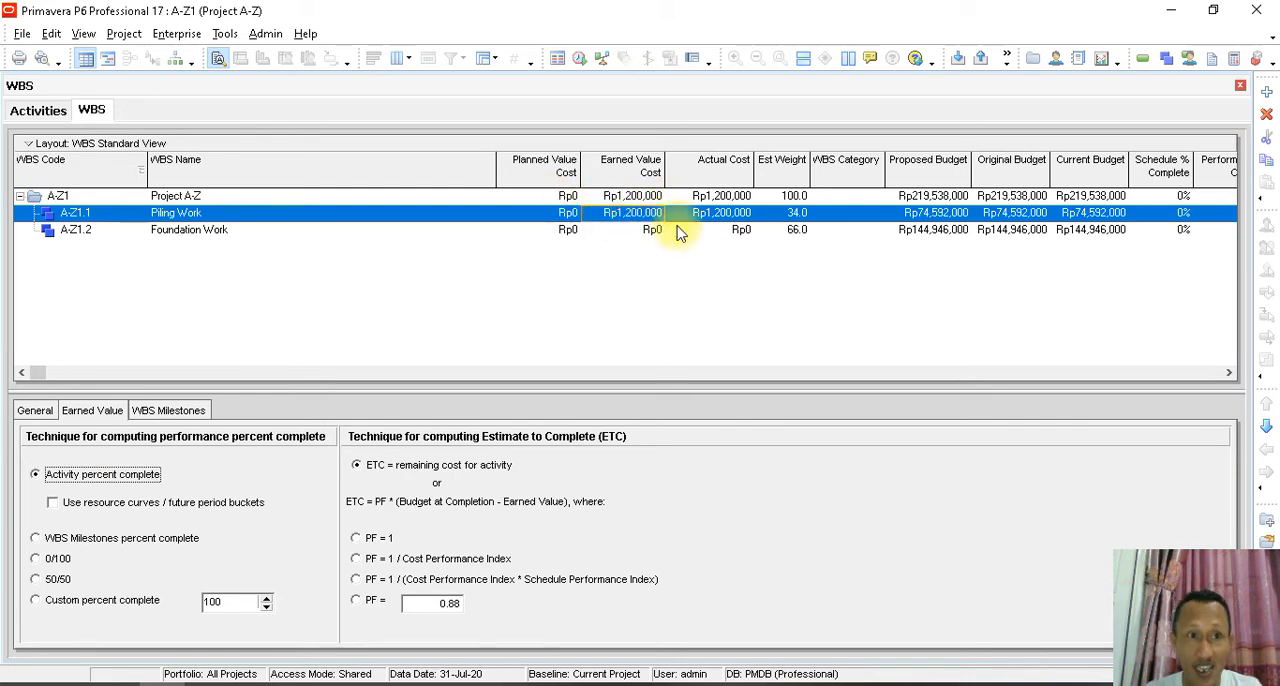
left_click(45, 110)
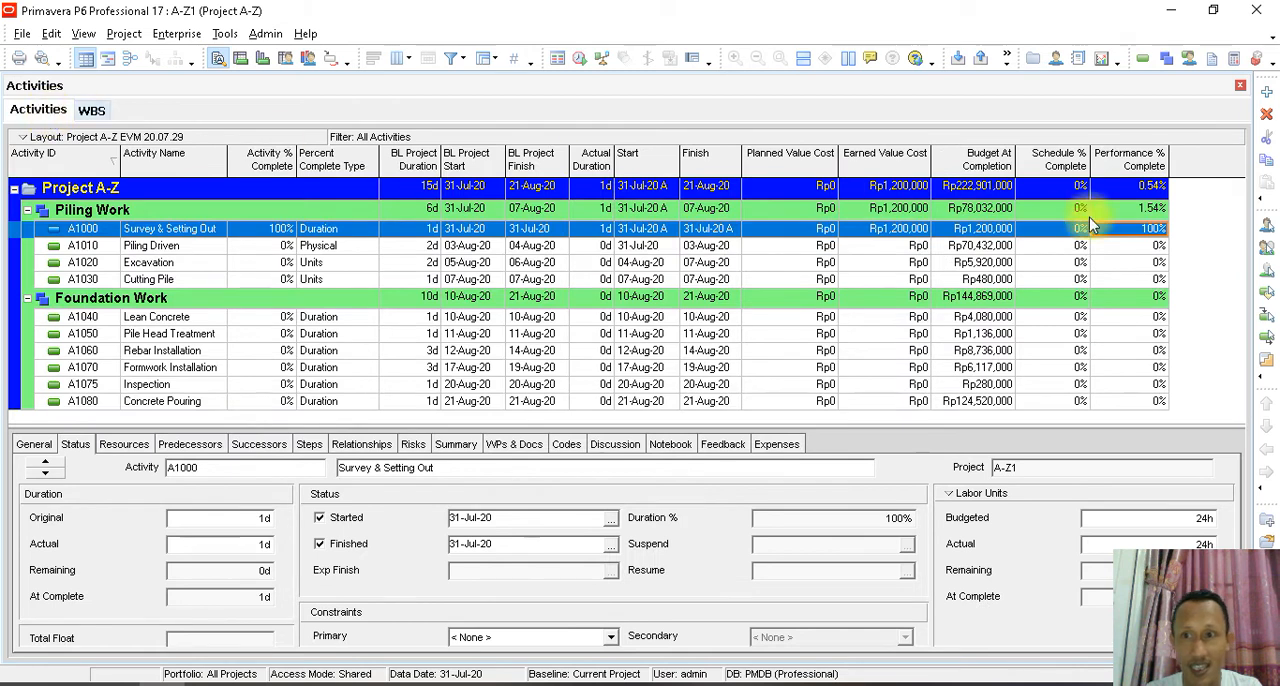
left_click(1148, 249)
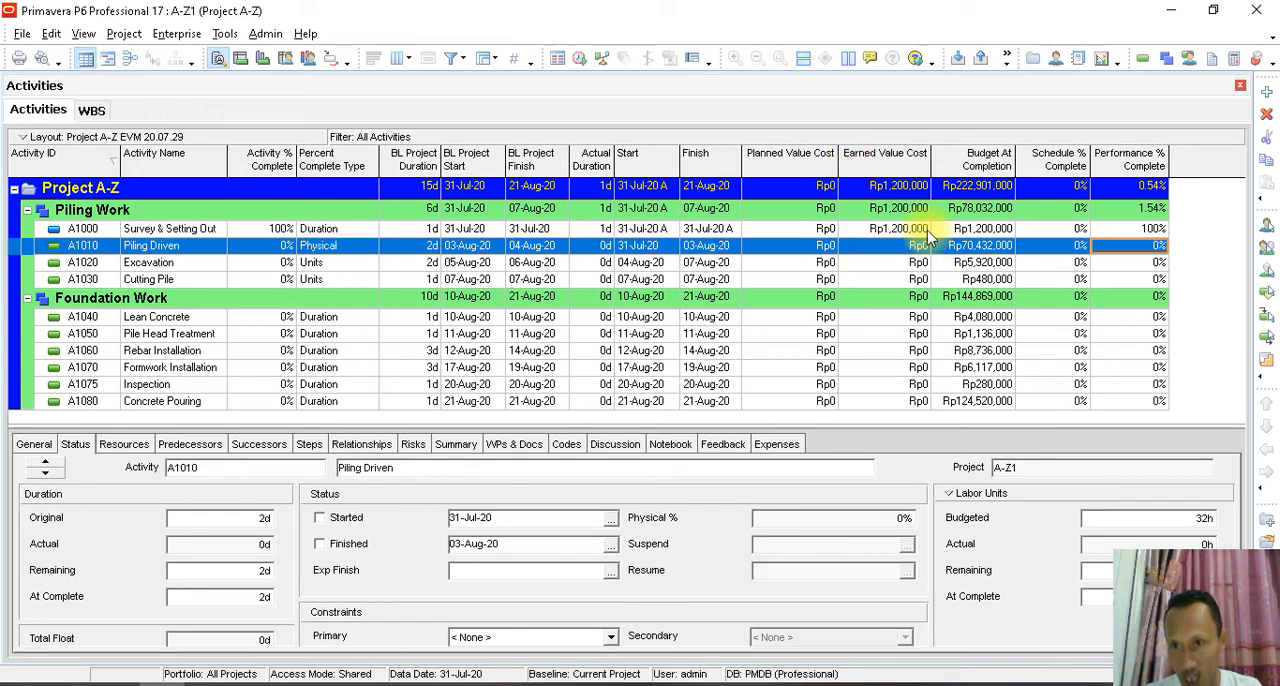
- Display the hint description of the Earned Value Cost column and check Piling Work's performance percent complete technique in the WBS
left_click(870, 60)
mouse_move(905, 163)
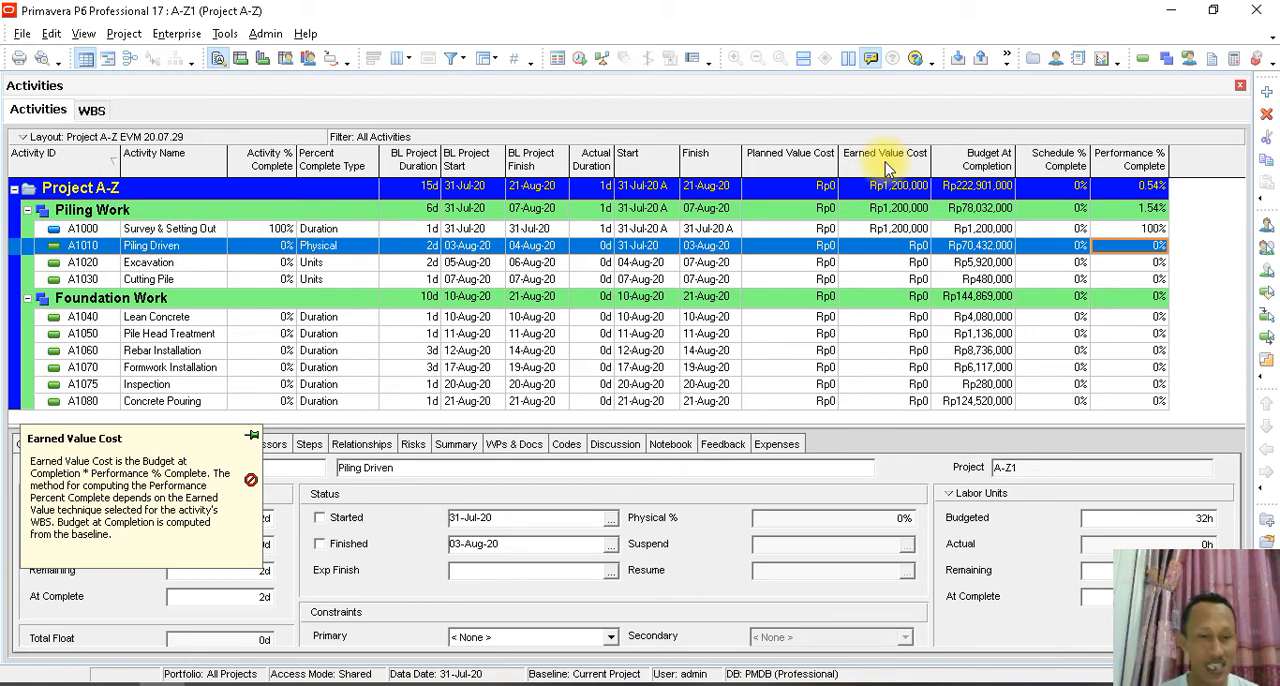
left_click(91, 110)
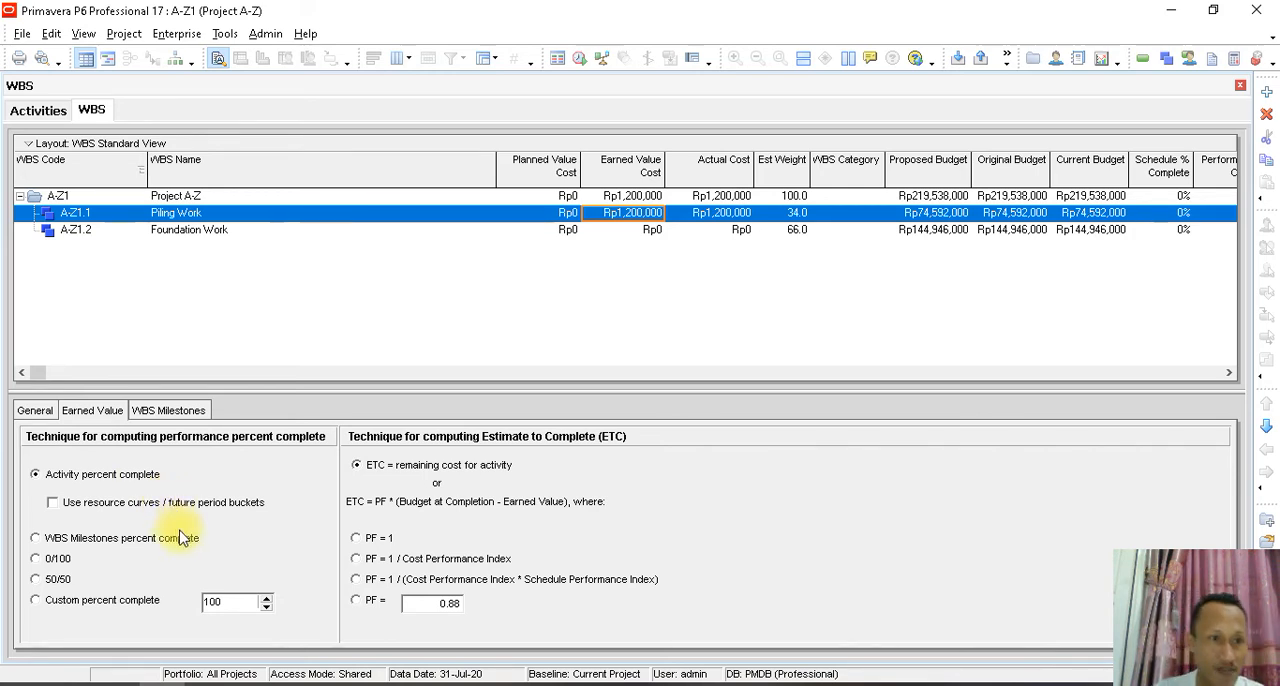
- Set the default technique for computing performance percent complete to Activity % Complete in the Admin Preferences earned value settings
left_click(266, 34)
left_click(284, 57)
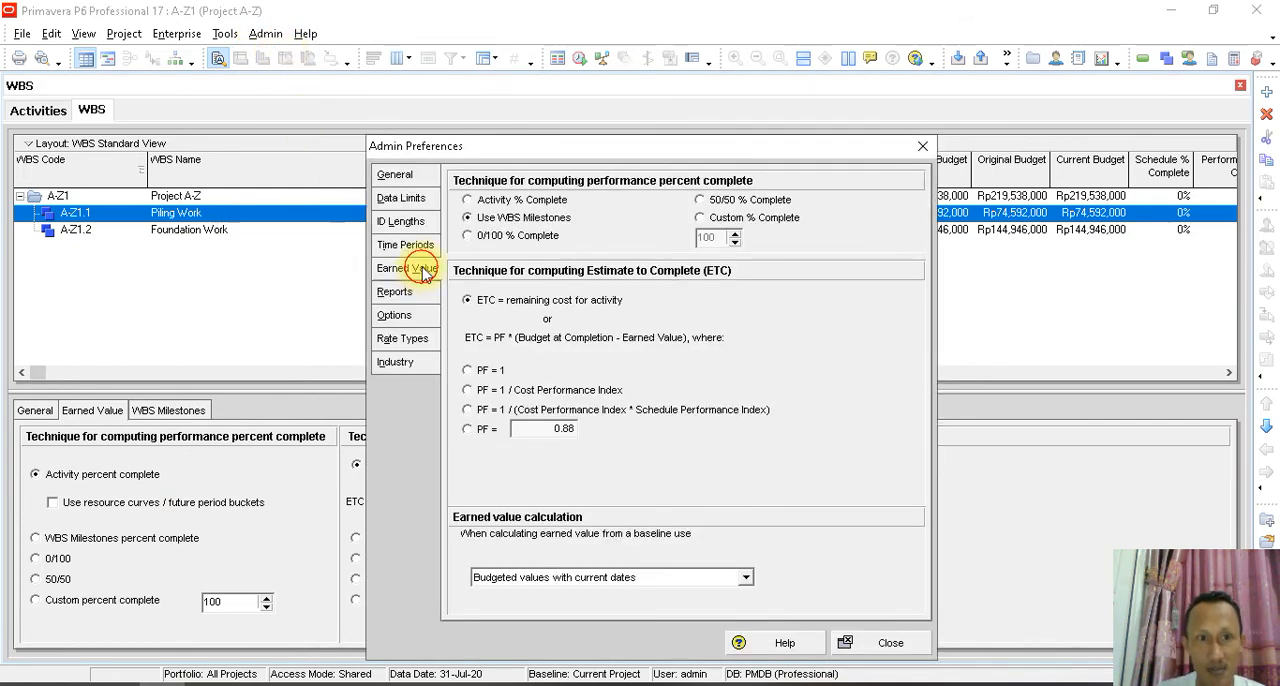
left_click(418, 246)
left_click(422, 268)
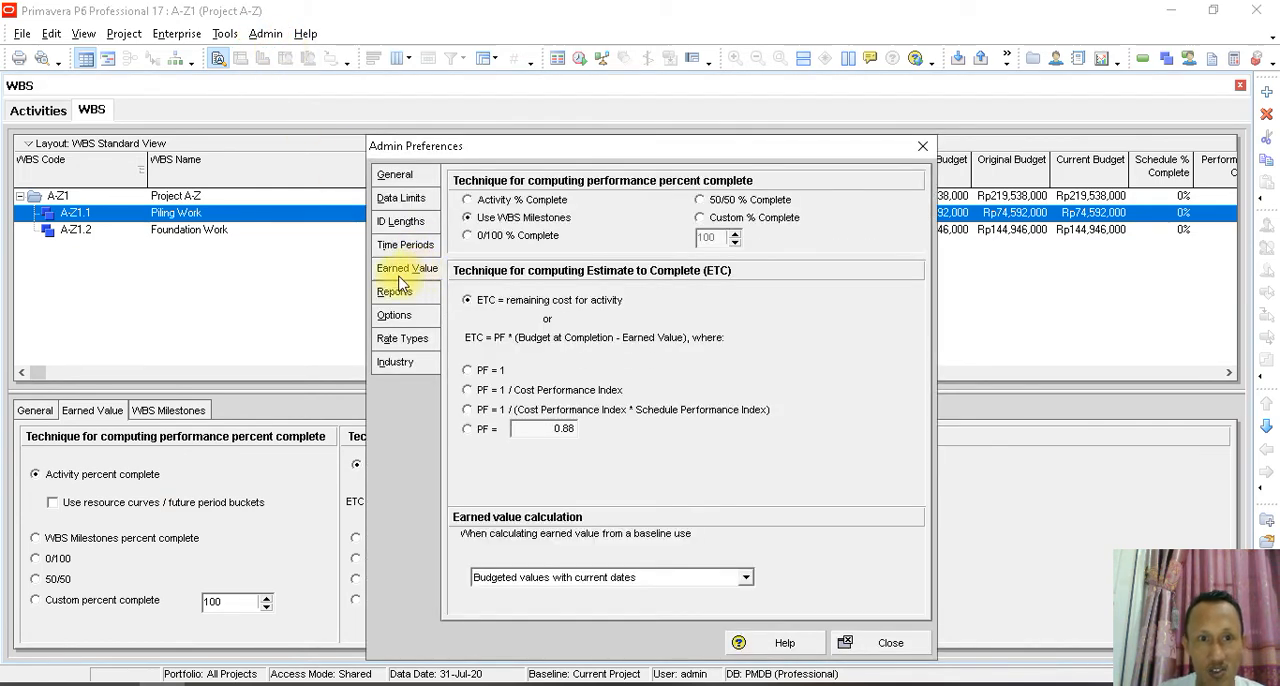
left_click(502, 202)
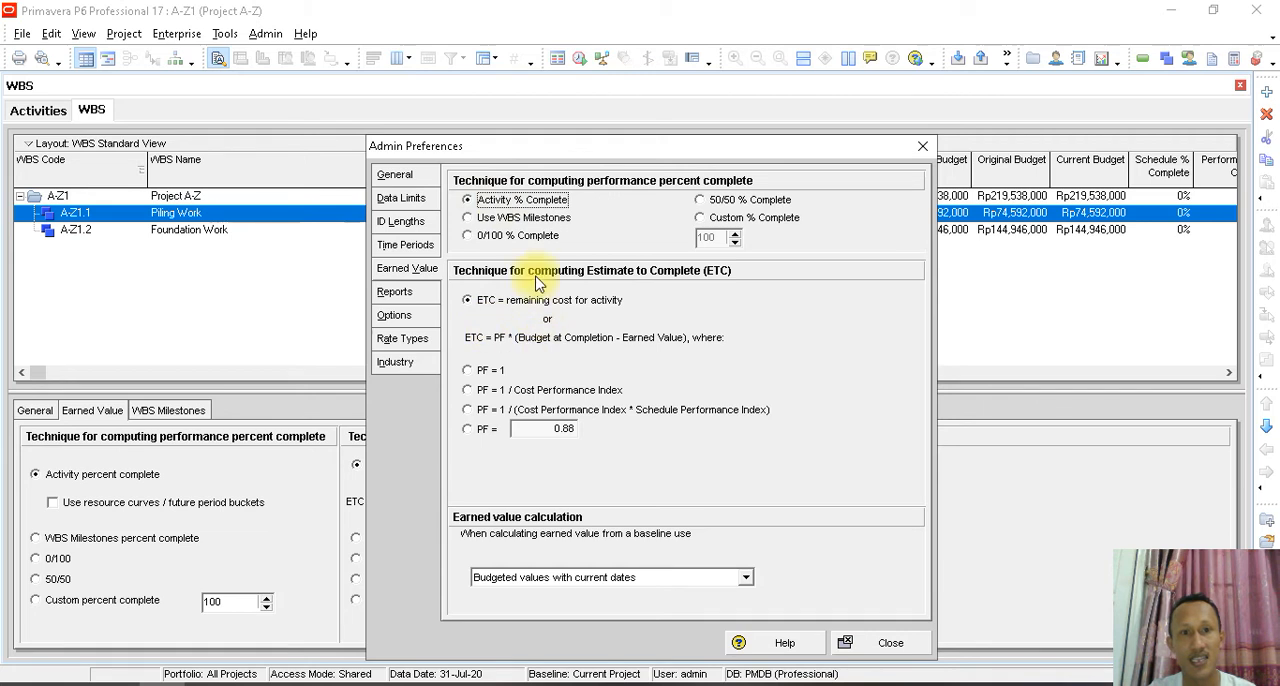
left_click(890, 643)
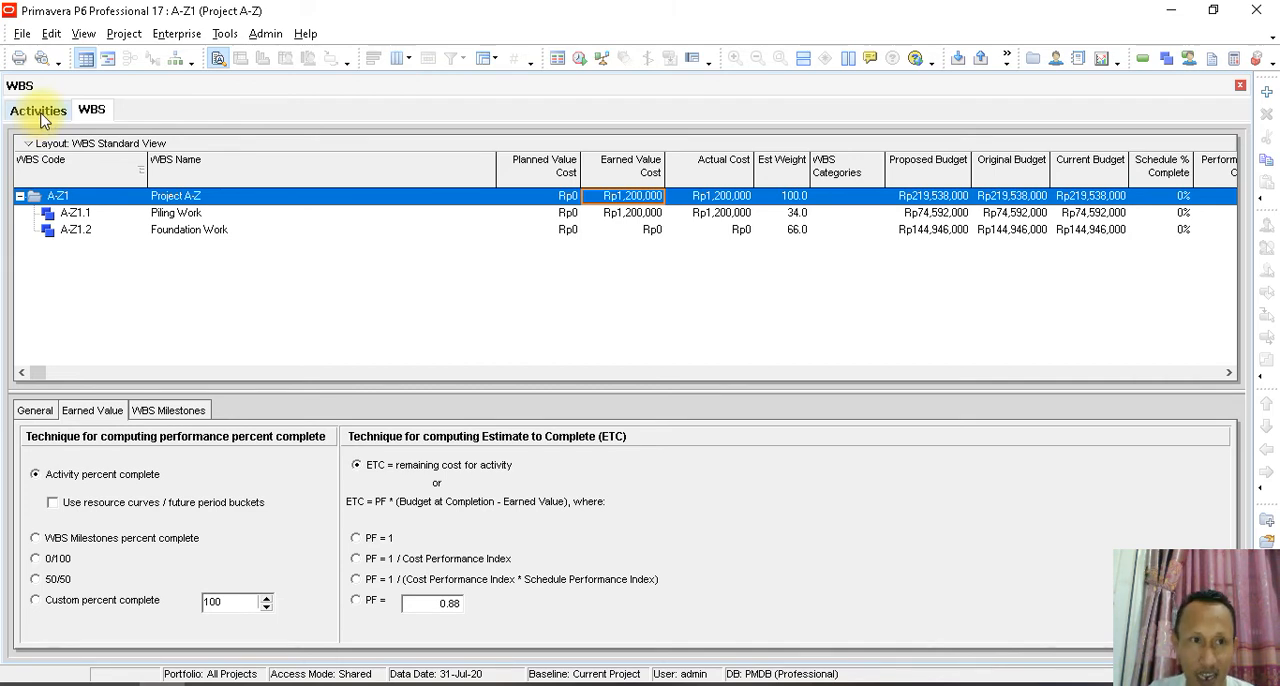
- Check the earned value techniques of Piling Work and Foundation Work, and narrow the WBS Name column to reveal Performance % Complete
left_click(168, 212)
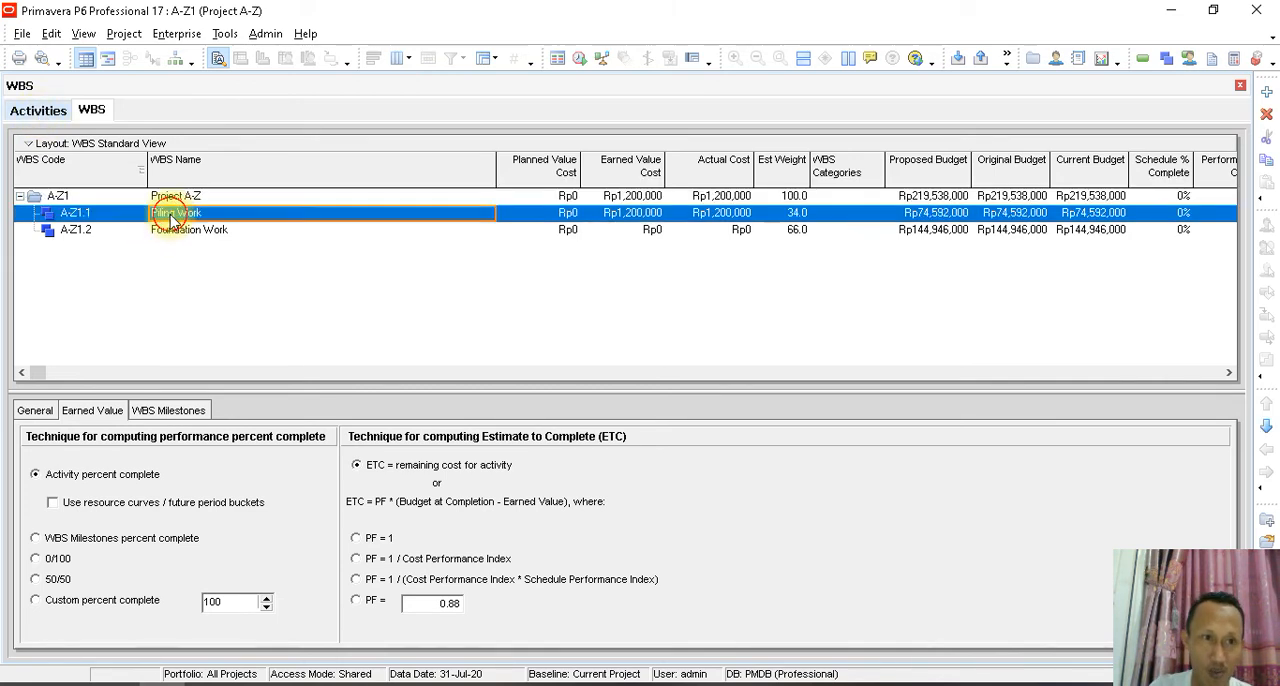
left_click(191, 232)
left_click(172, 212)
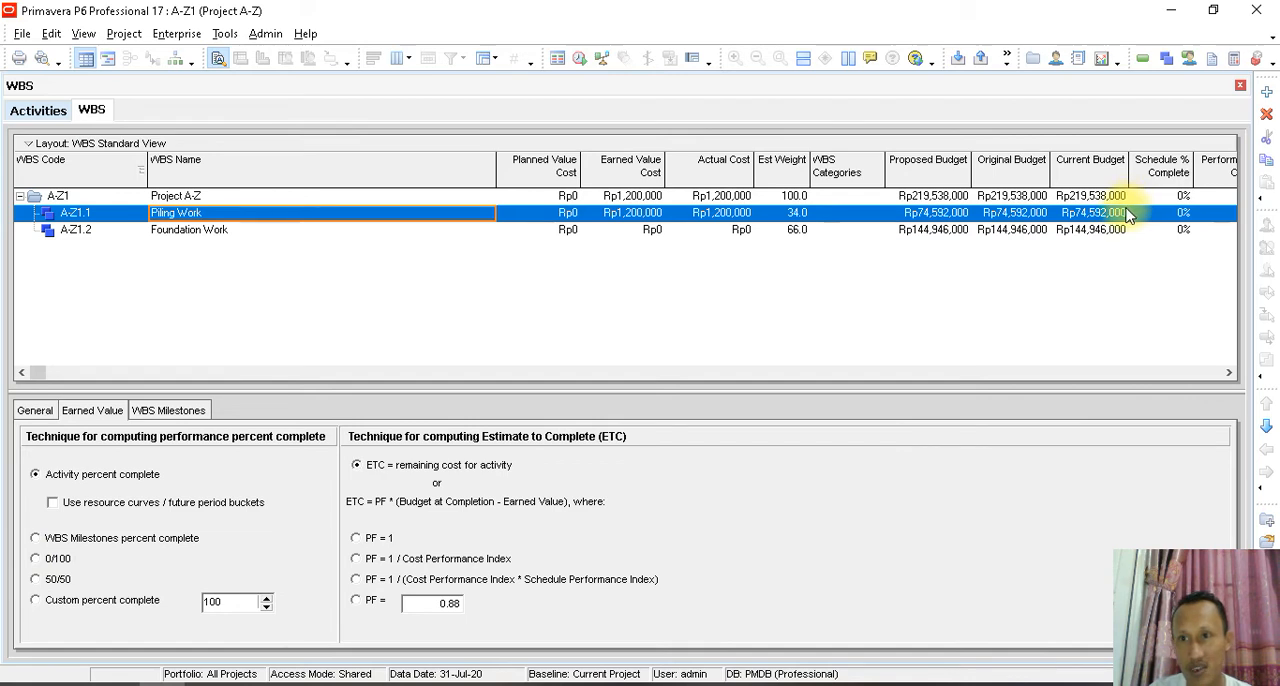
left_click_drag(490, 175, 251, 181)
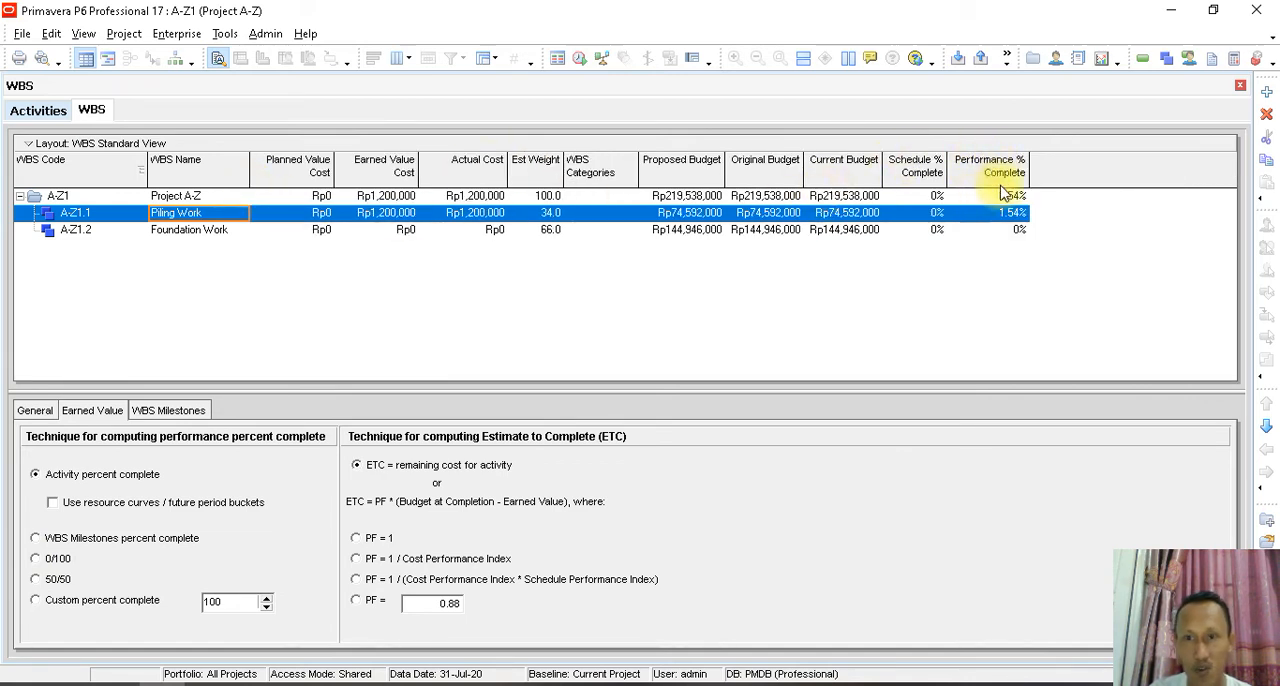
- Switch to the CPI SPI presentation in PowerPoint and review slide 8 on the 0/100 technique and its percentage table
left_click(577, 684)
left_click(68, 537)
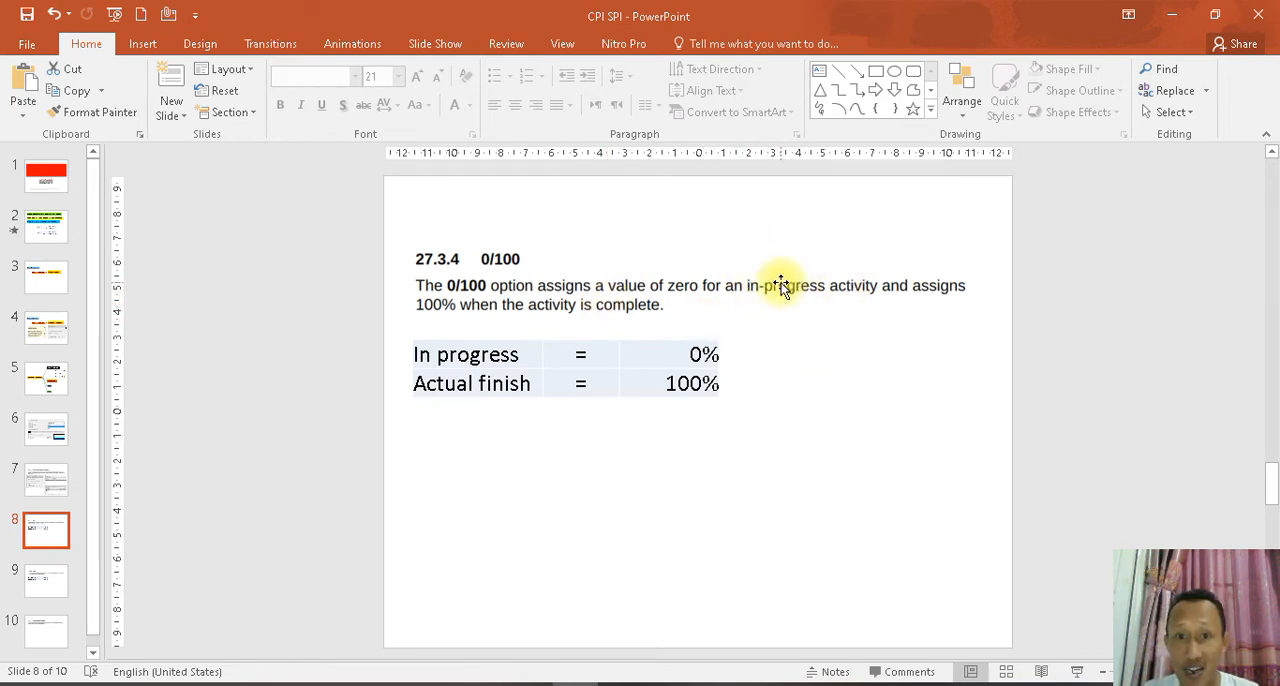
left_click(679, 351)
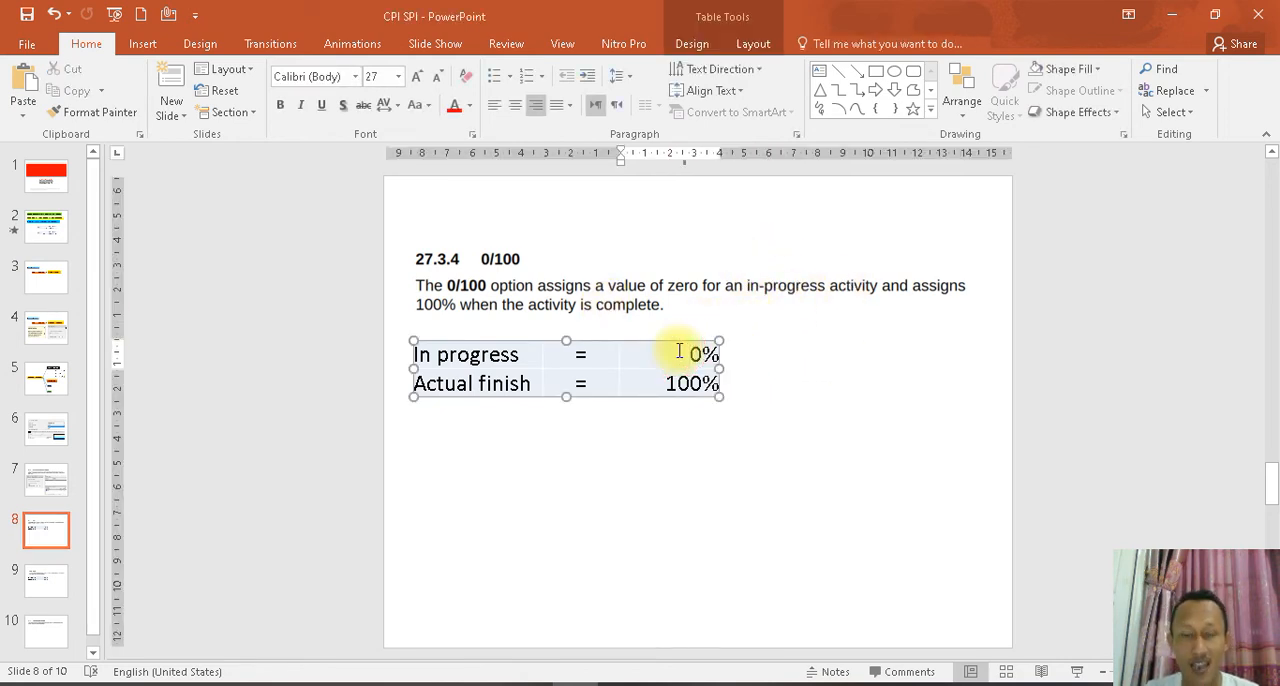
left_click(733, 451)
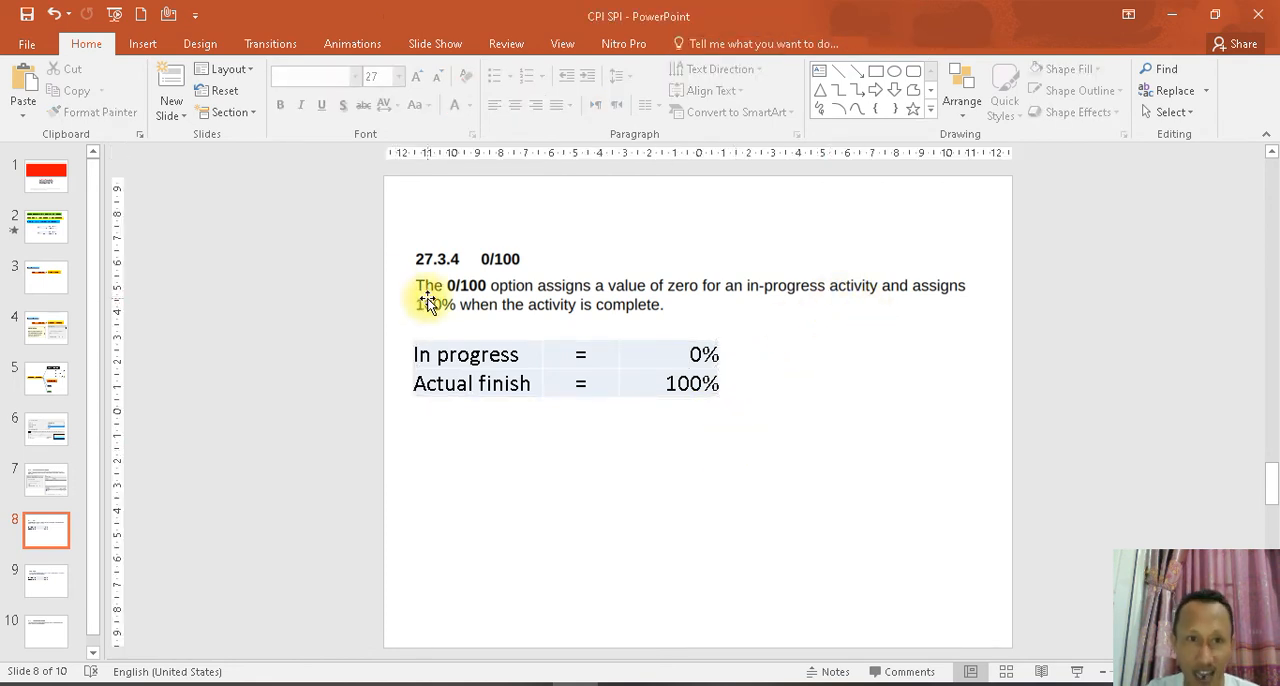
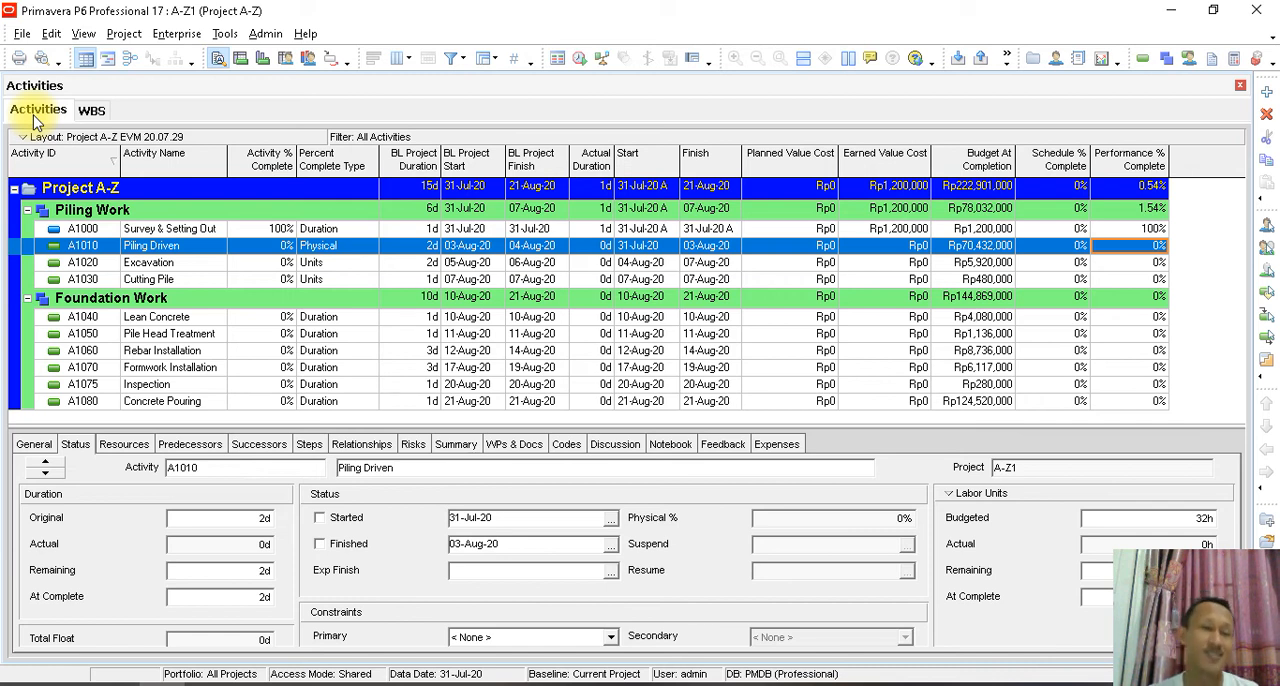
- Set project A-Z1's baseline for earned value calculations to Project baseline and check the project's Earned Value Cost
left_click(176, 34)
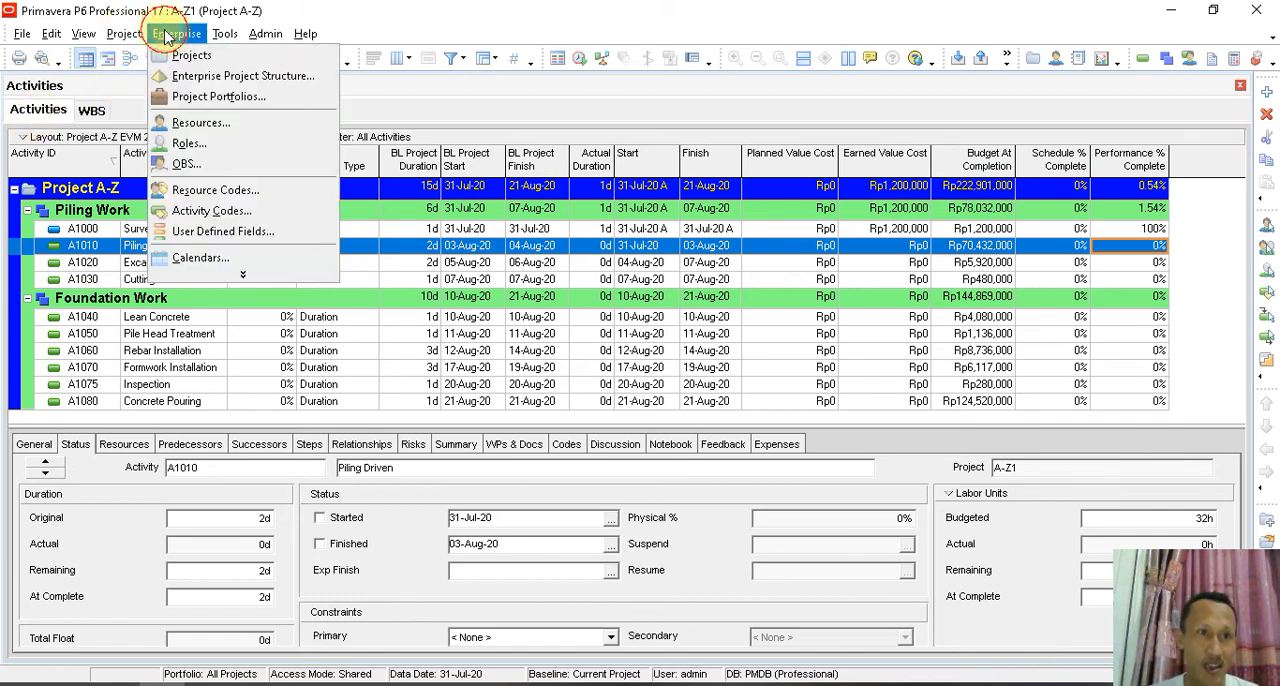
left_click(193, 56)
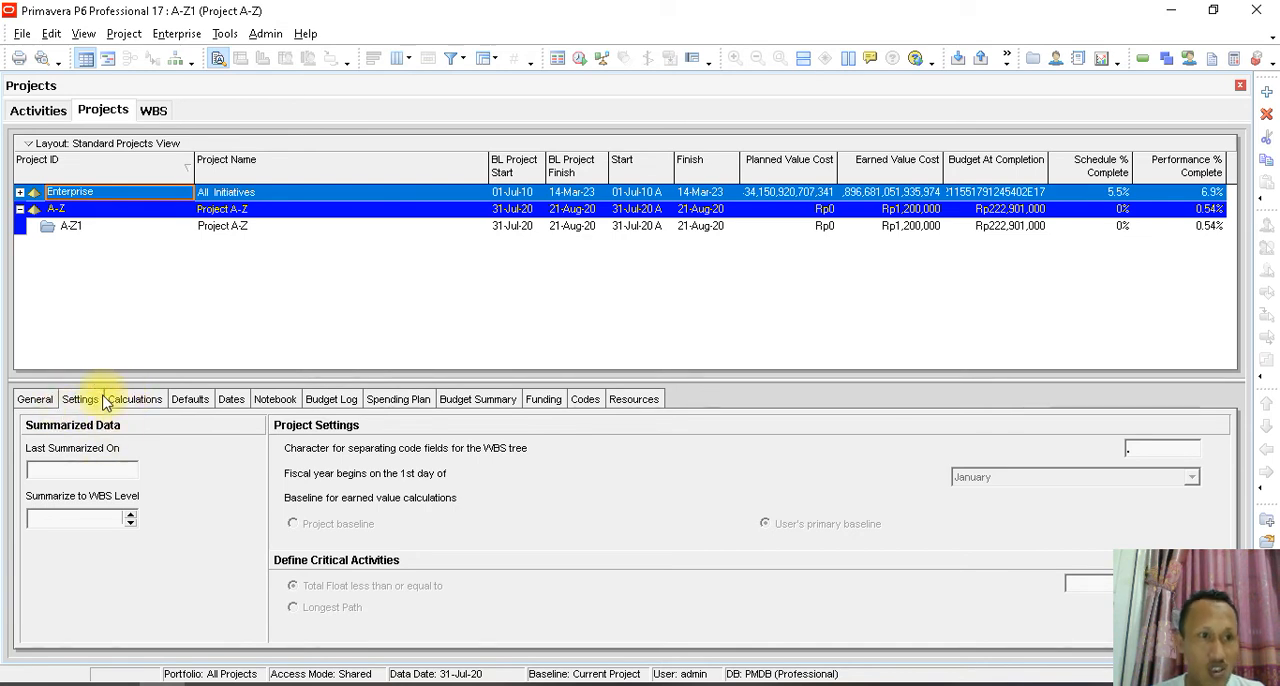
left_click(78, 227)
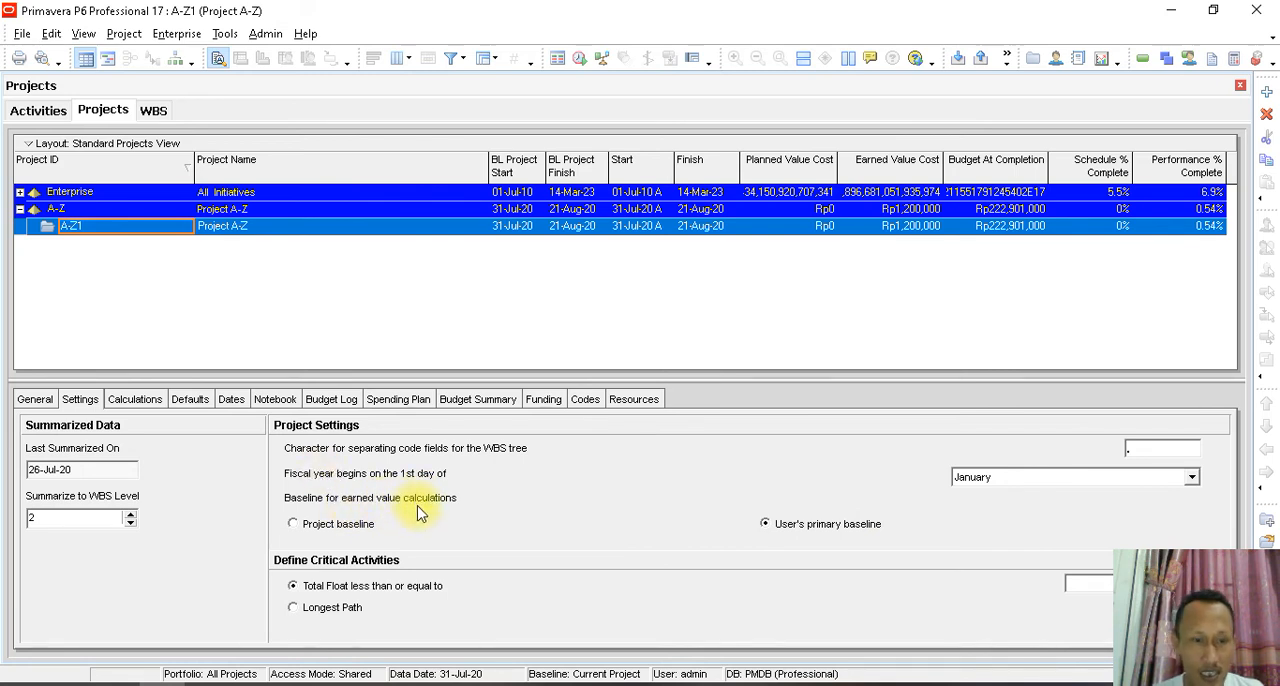
left_click(294, 525)
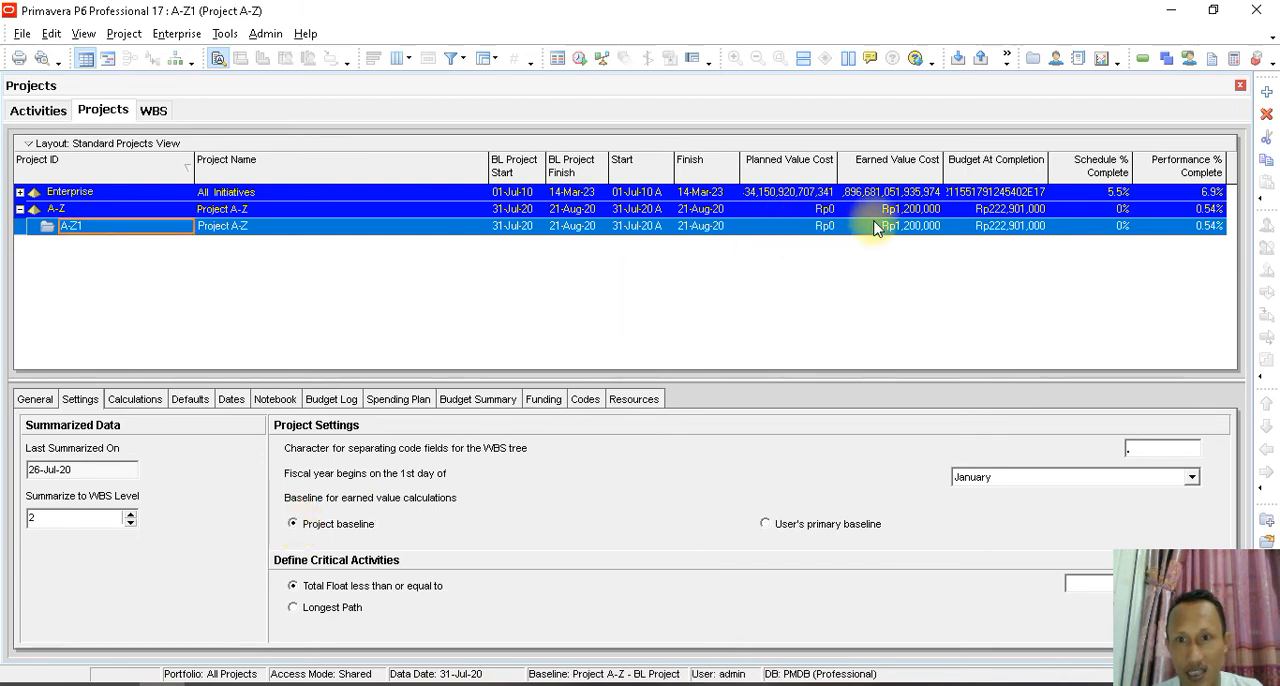
left_click(909, 229)
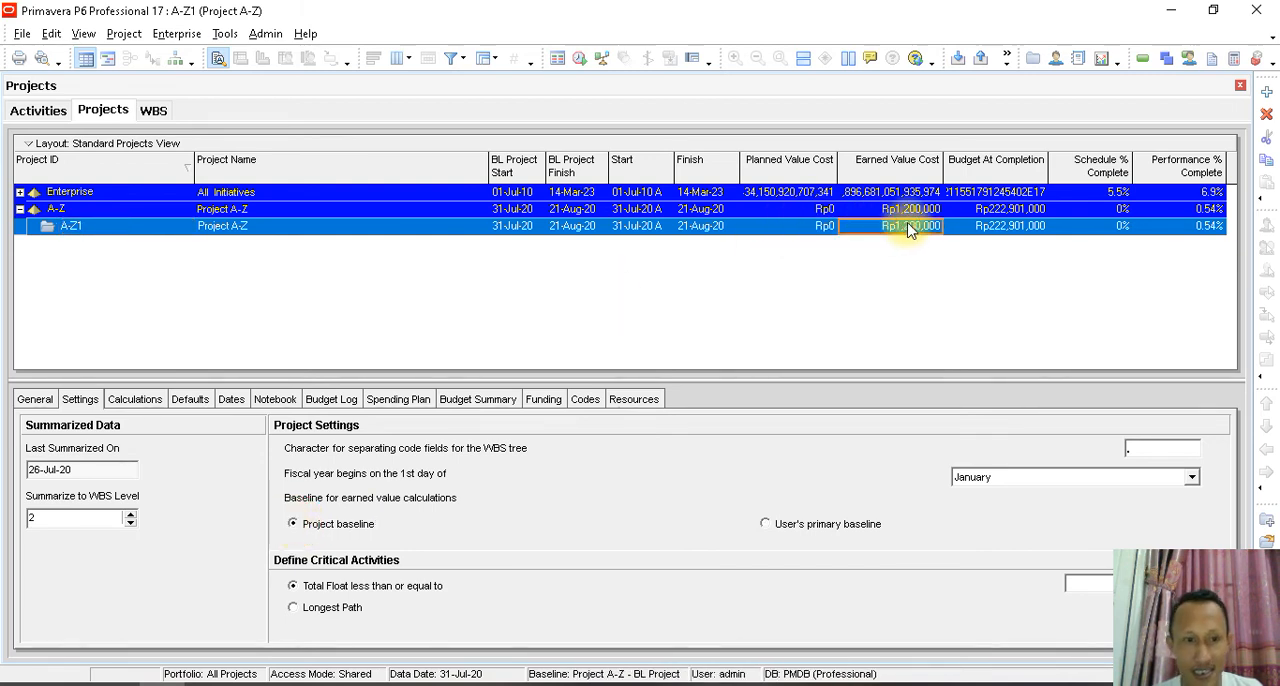
- Compare the Earned Value Cost and Planned Value Cost of the Survey & Setting Out activity
left_click(42, 110)
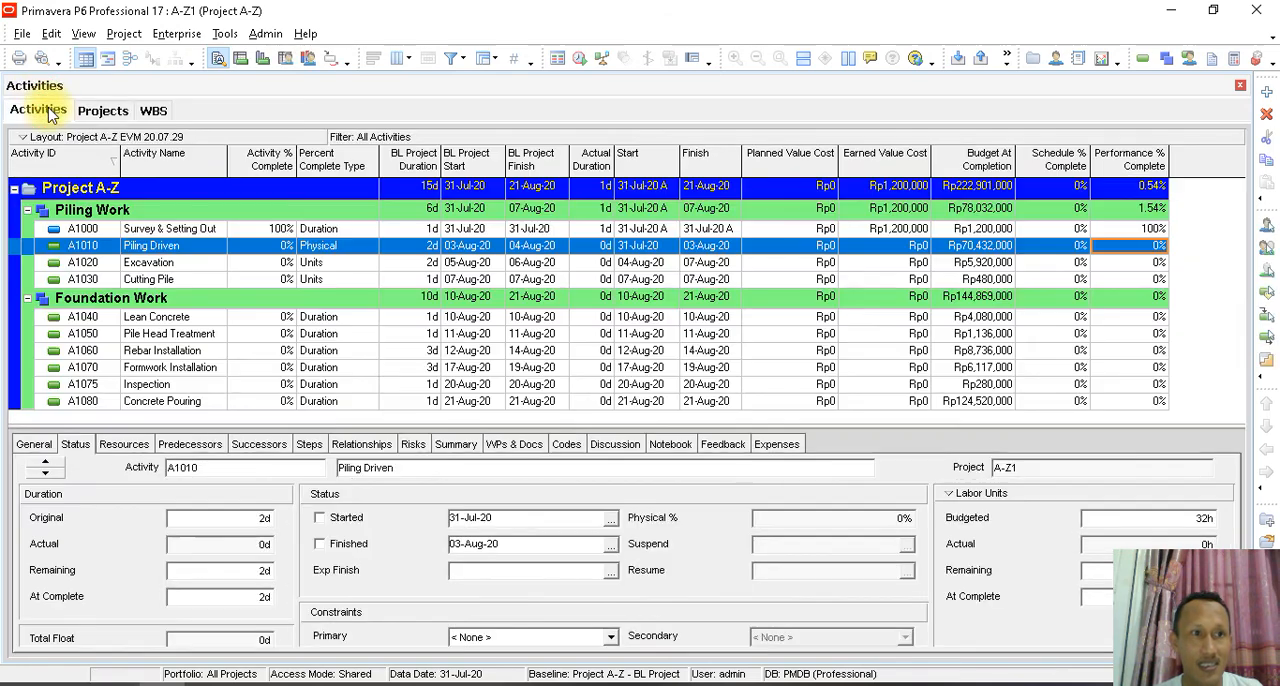
left_click(900, 230)
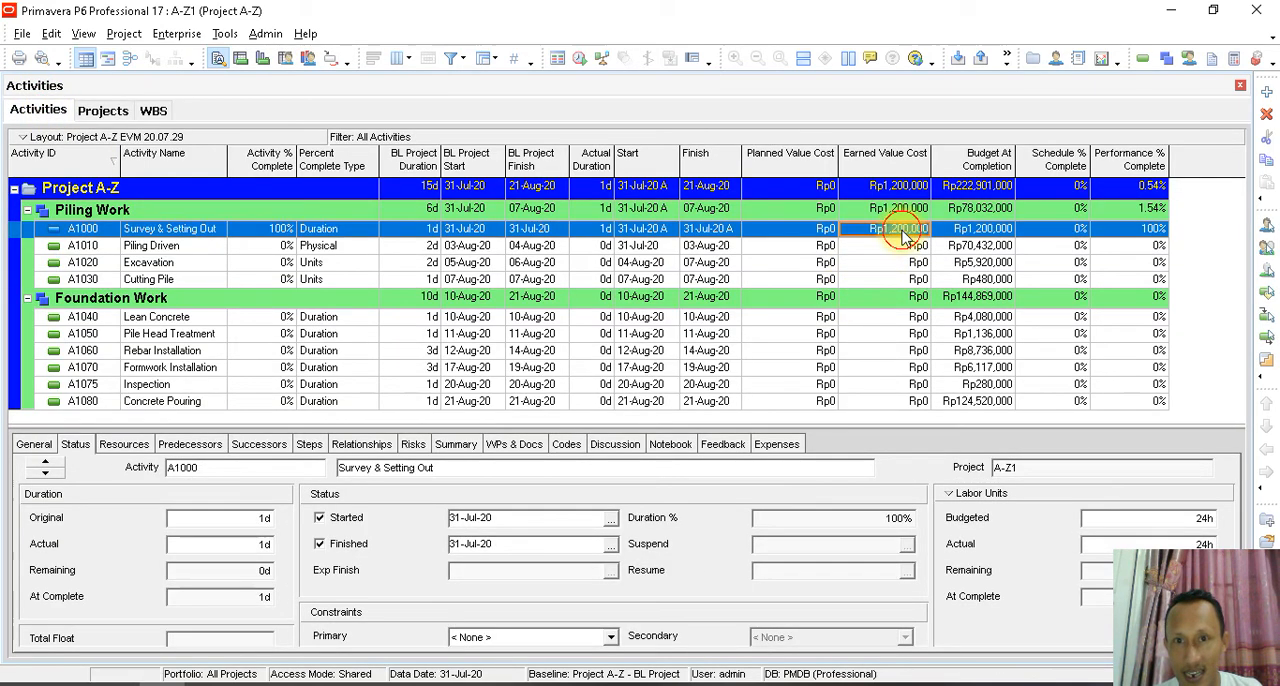
left_click(822, 232)
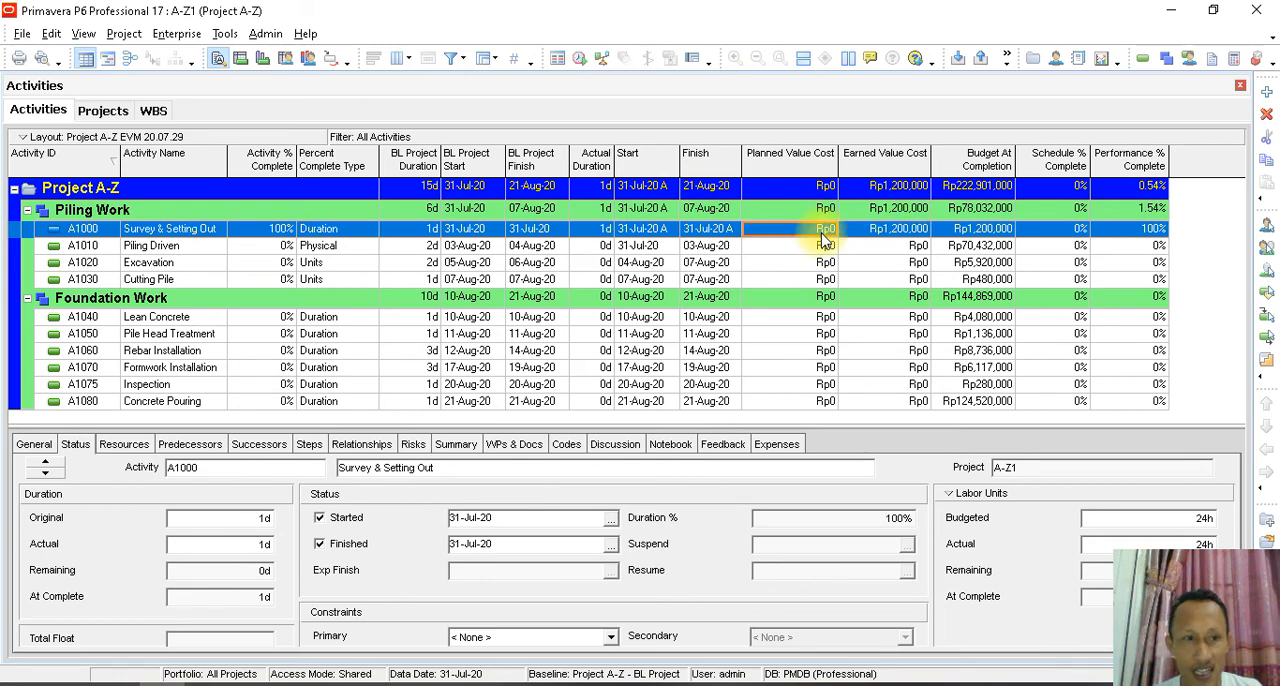
- Set project A-Z1's baseline for earned value calculations back to User's primary baseline
left_click(105, 112)
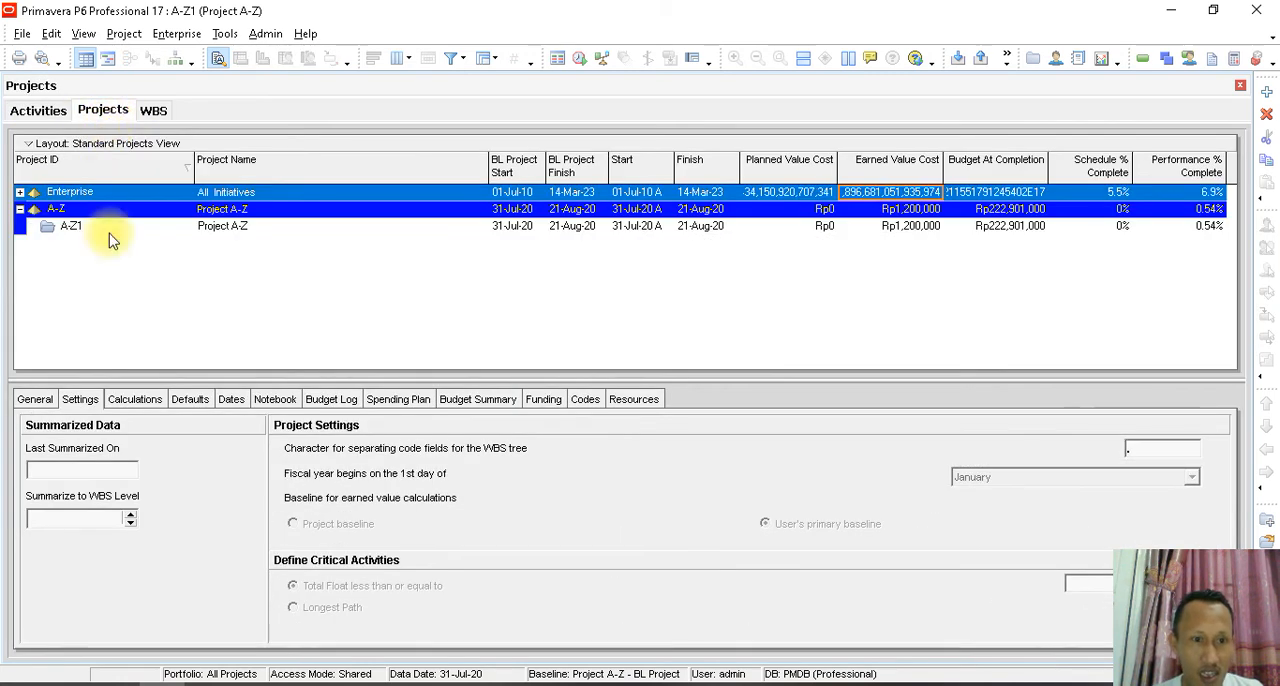
left_click(218, 228)
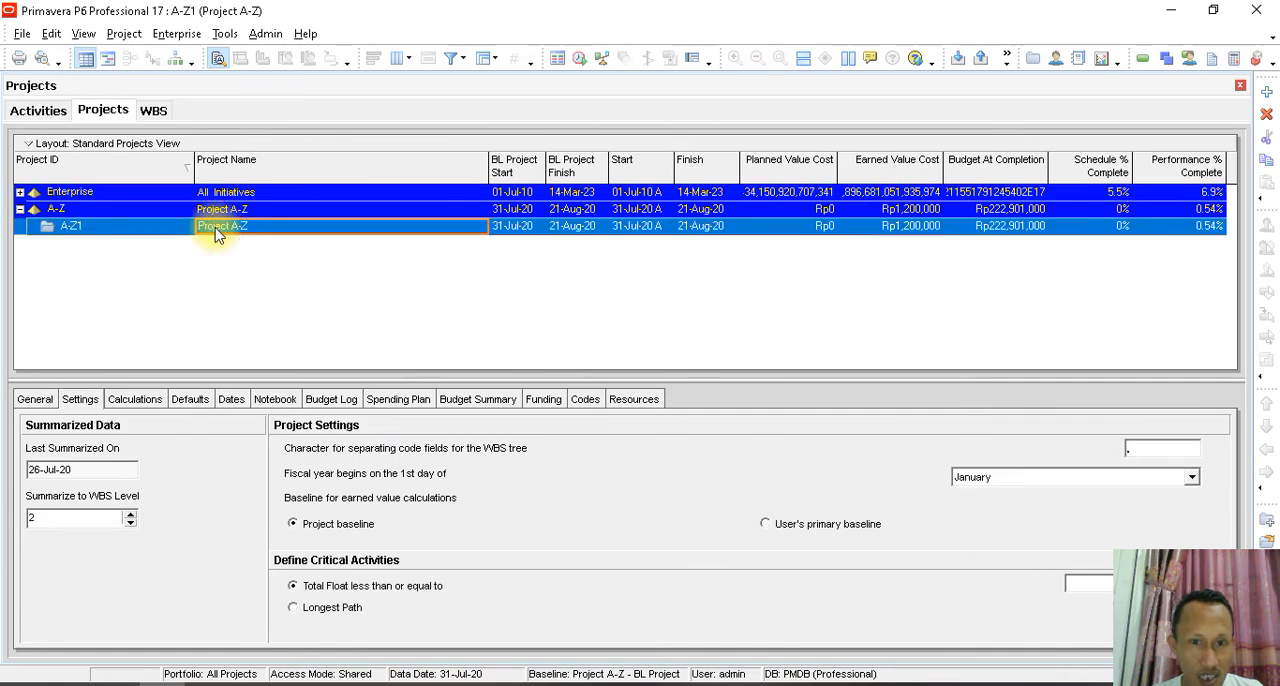
left_click(774, 523)
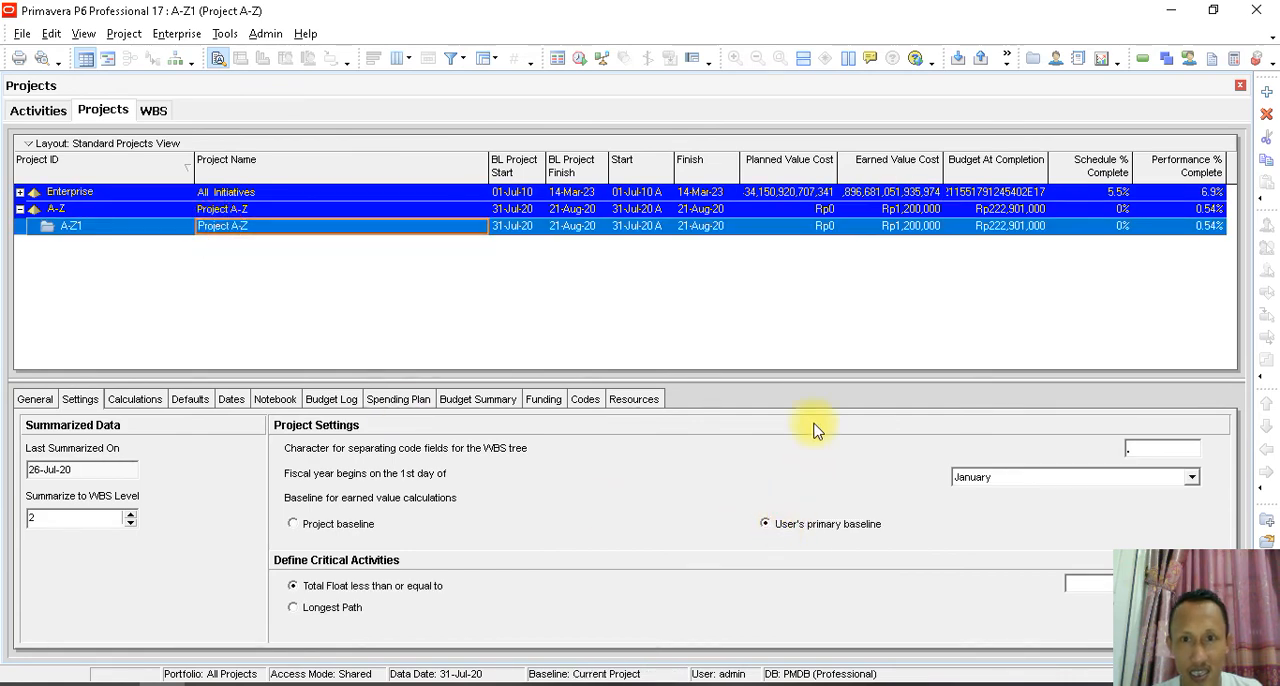
- Reschedule the project from the activities view and check the Planned Value Cost of Project A-Z and Survey & Setting Out
left_click(38, 111)
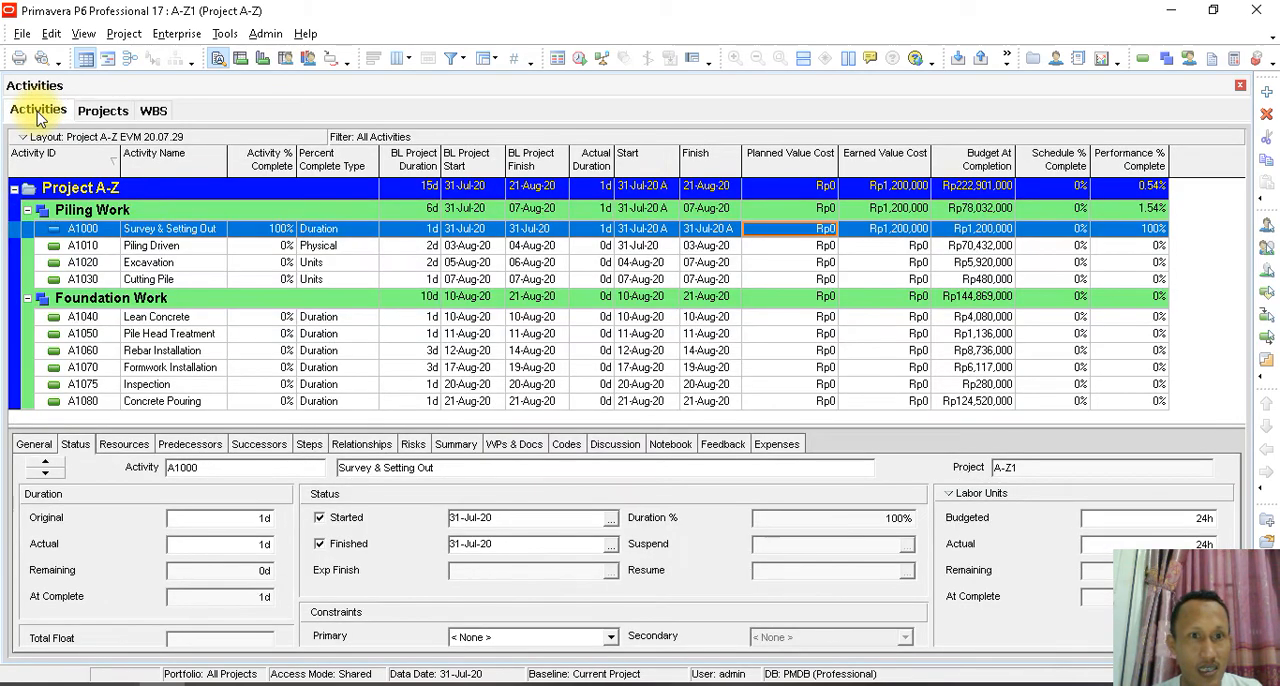
left_click(224, 33)
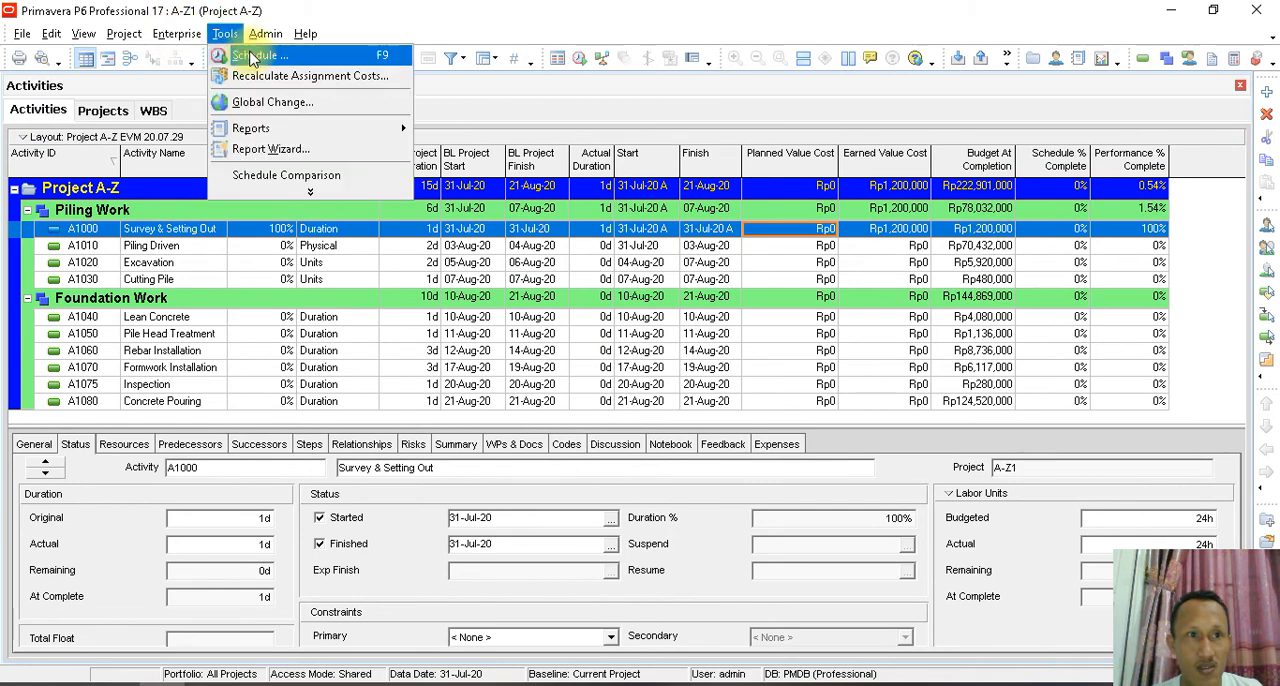
left_click(253, 56)
left_click(843, 280)
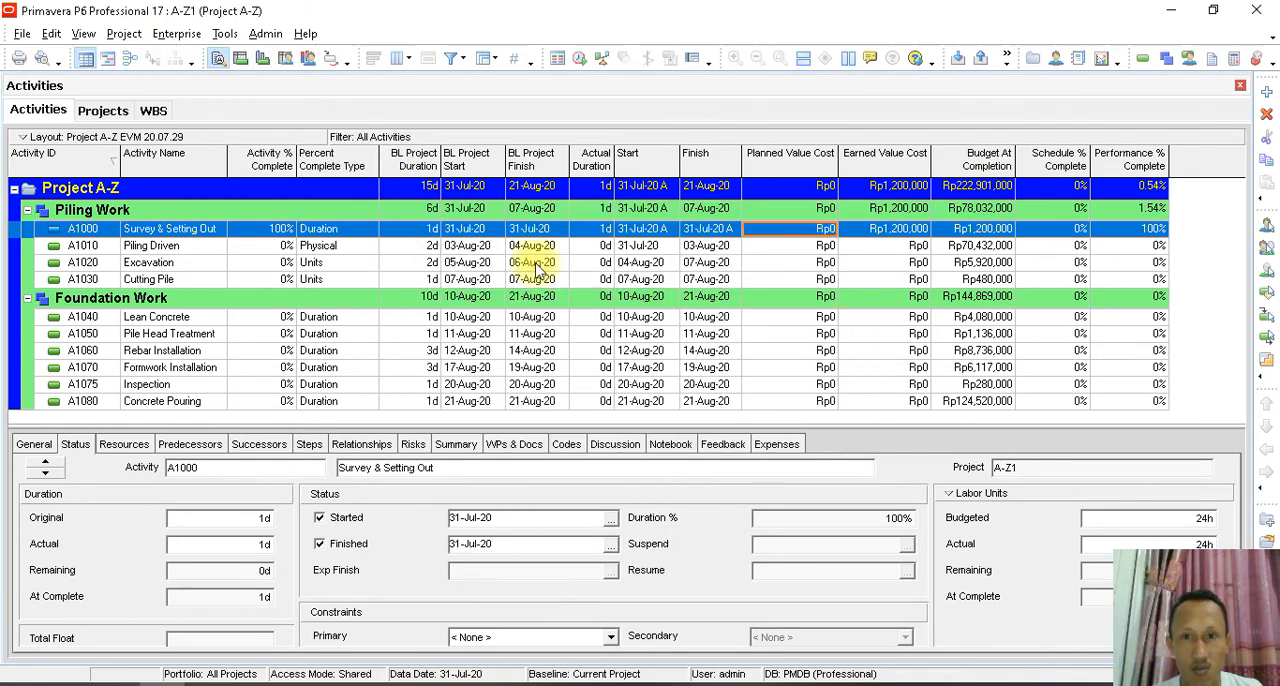
left_click(785, 190)
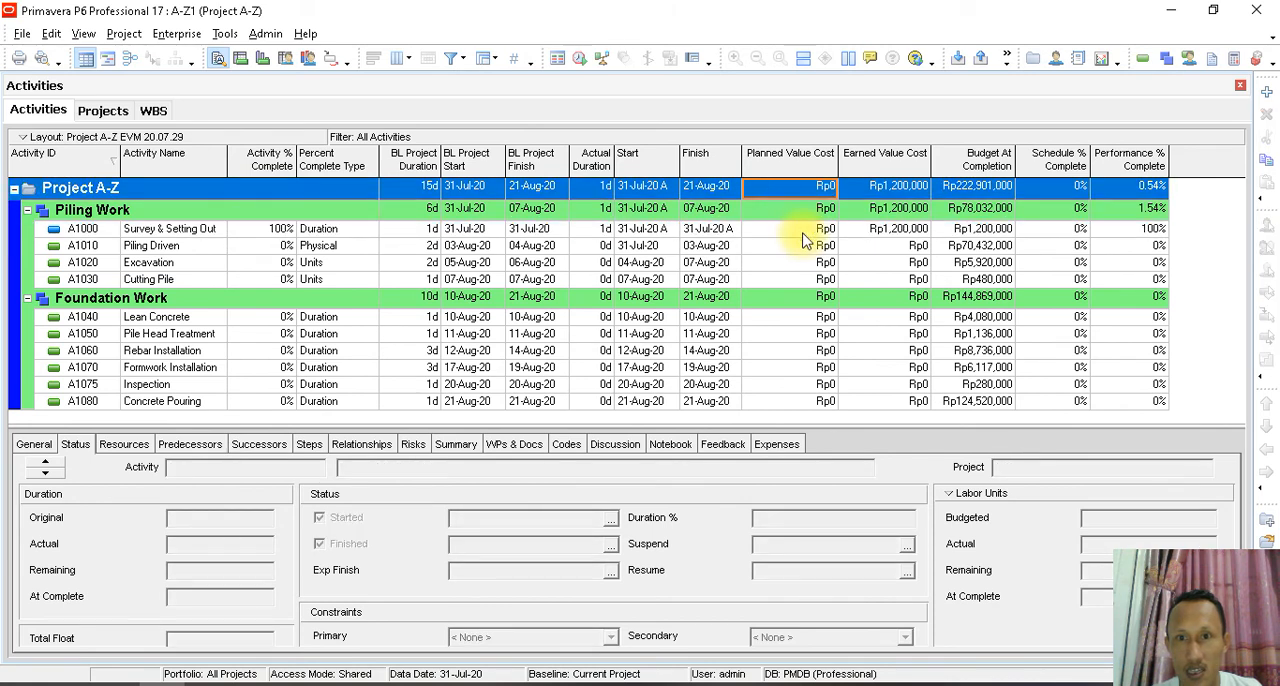
left_click(803, 233)
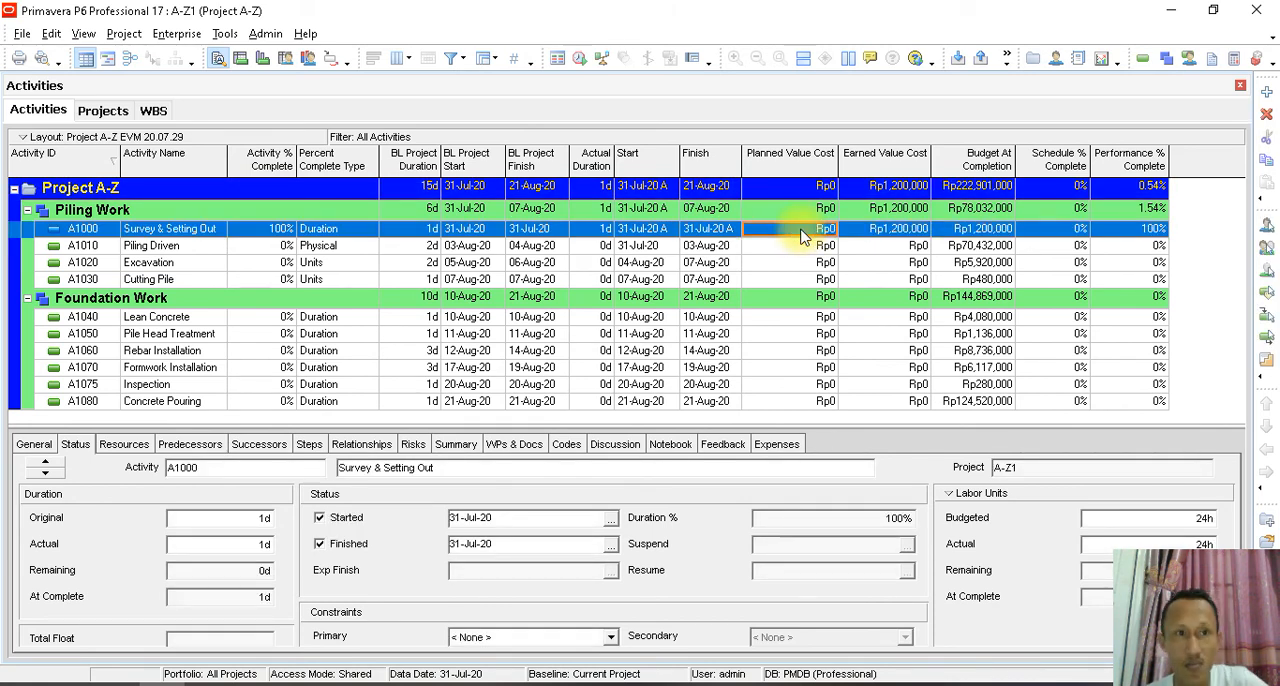
- Reschedule A-Z1 from the projects view with data date 31-Jul-20 and check the Planned Value Cost
left_click(152, 111)
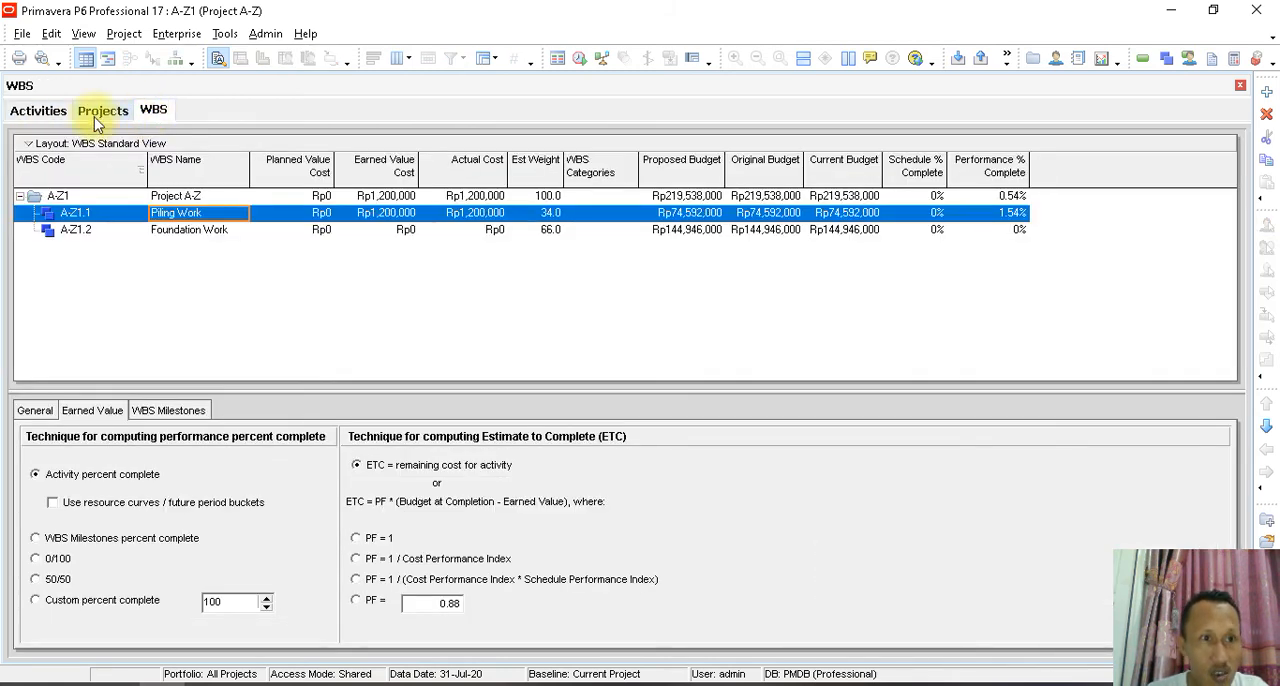
left_click(101, 113)
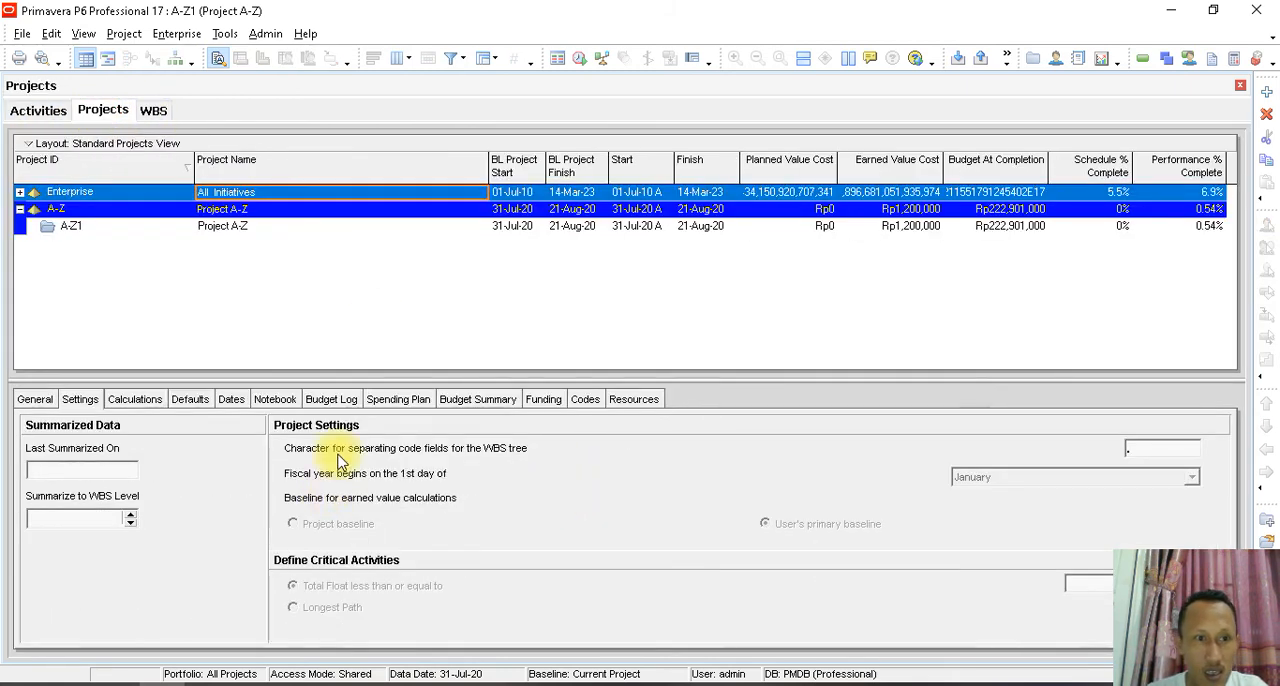
left_click(203, 228)
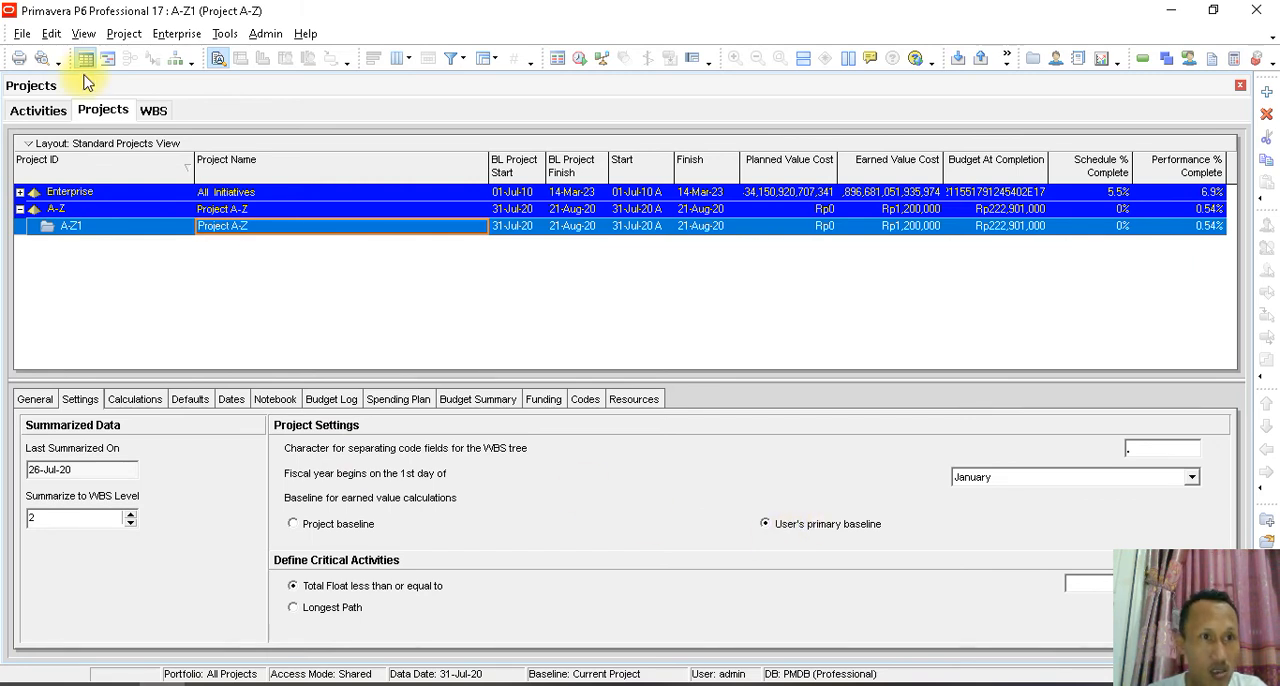
left_click(224, 33)
left_click(250, 52)
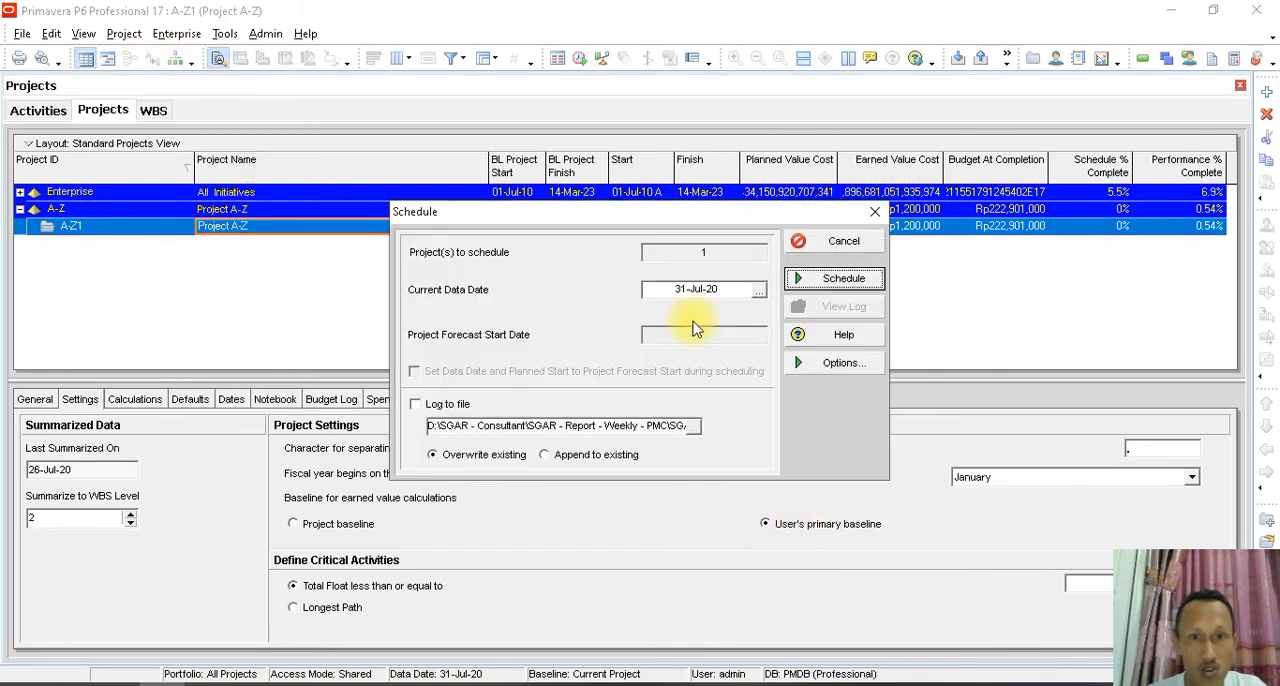
left_click(828, 283)
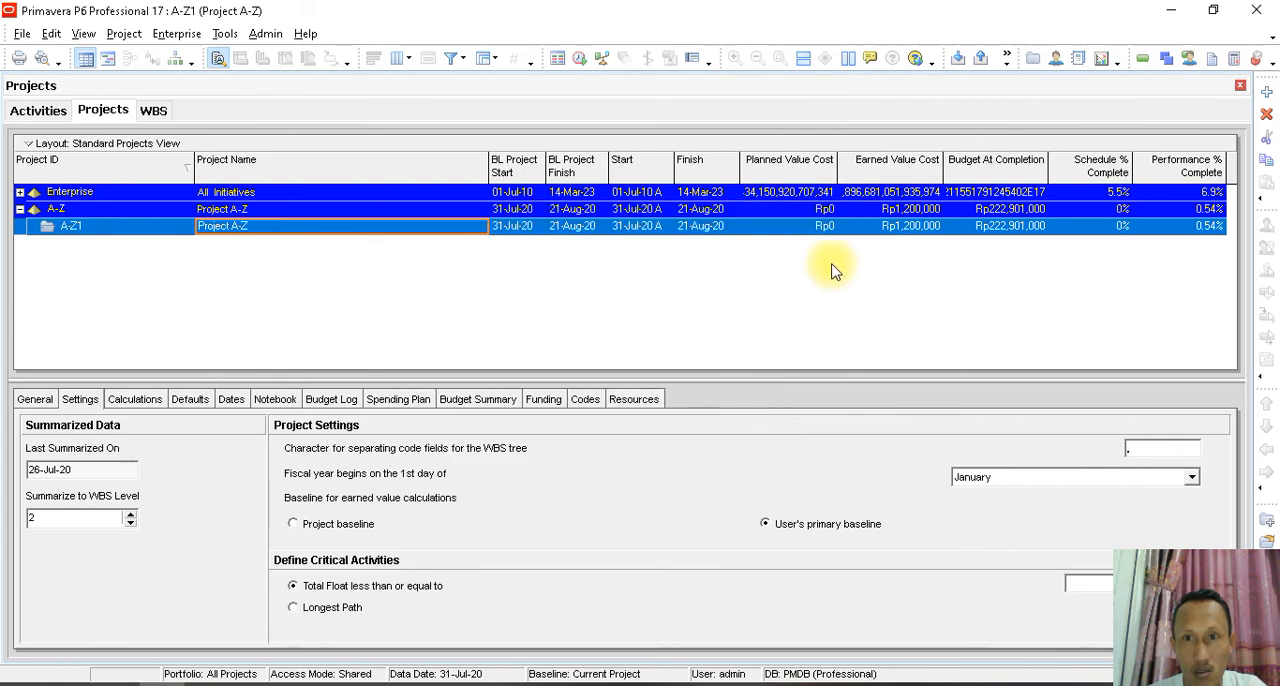
left_click(800, 212)
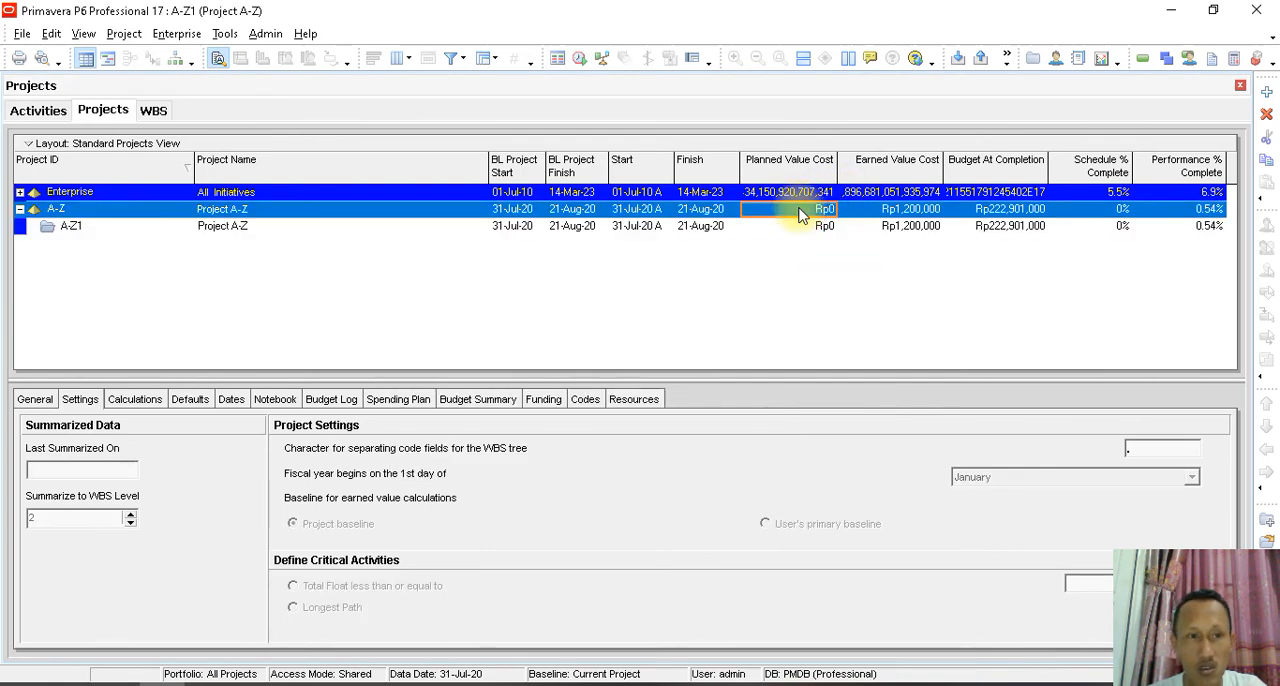
- Check Survey & Setting Out's Activity % Complete and baseline finish date in the activities view
left_click(37, 111)
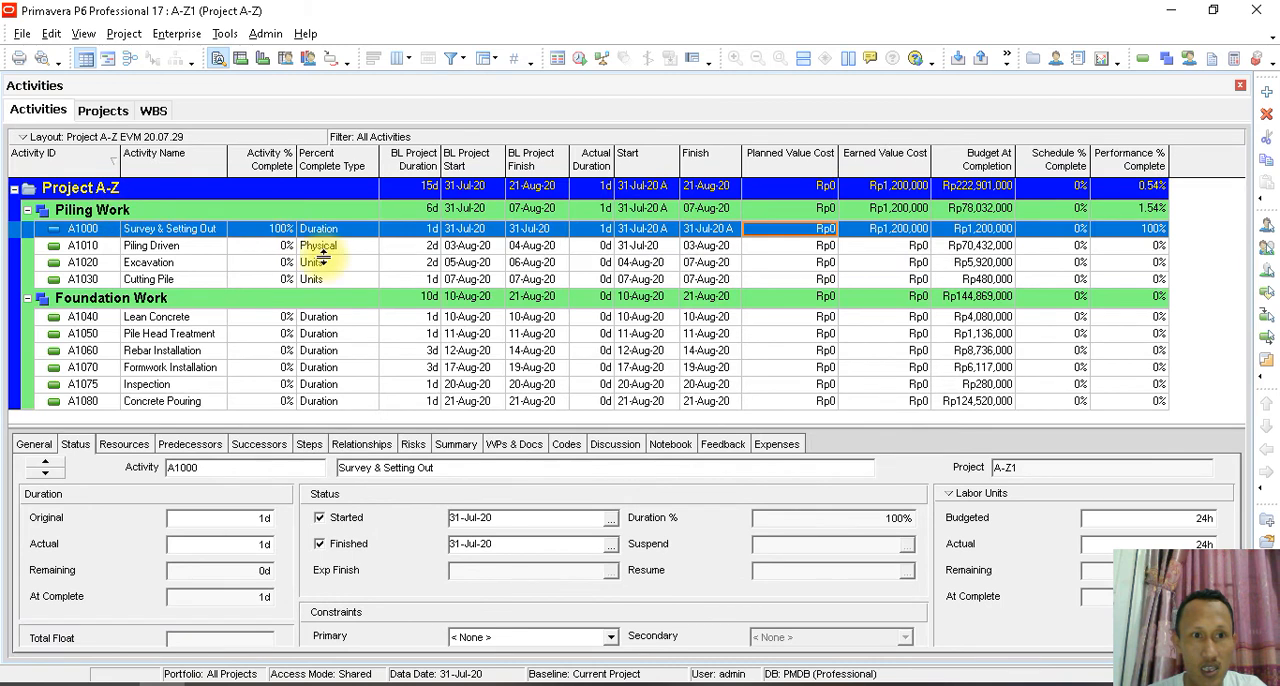
left_click(278, 231)
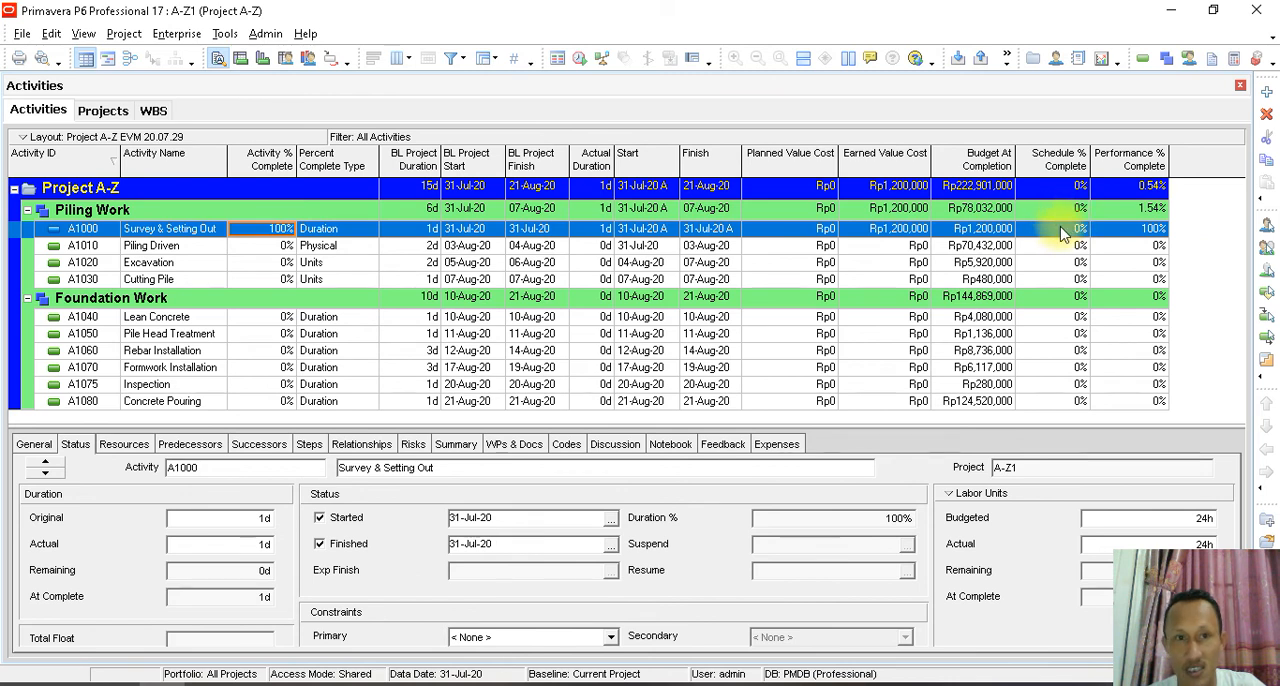
left_click(538, 233)
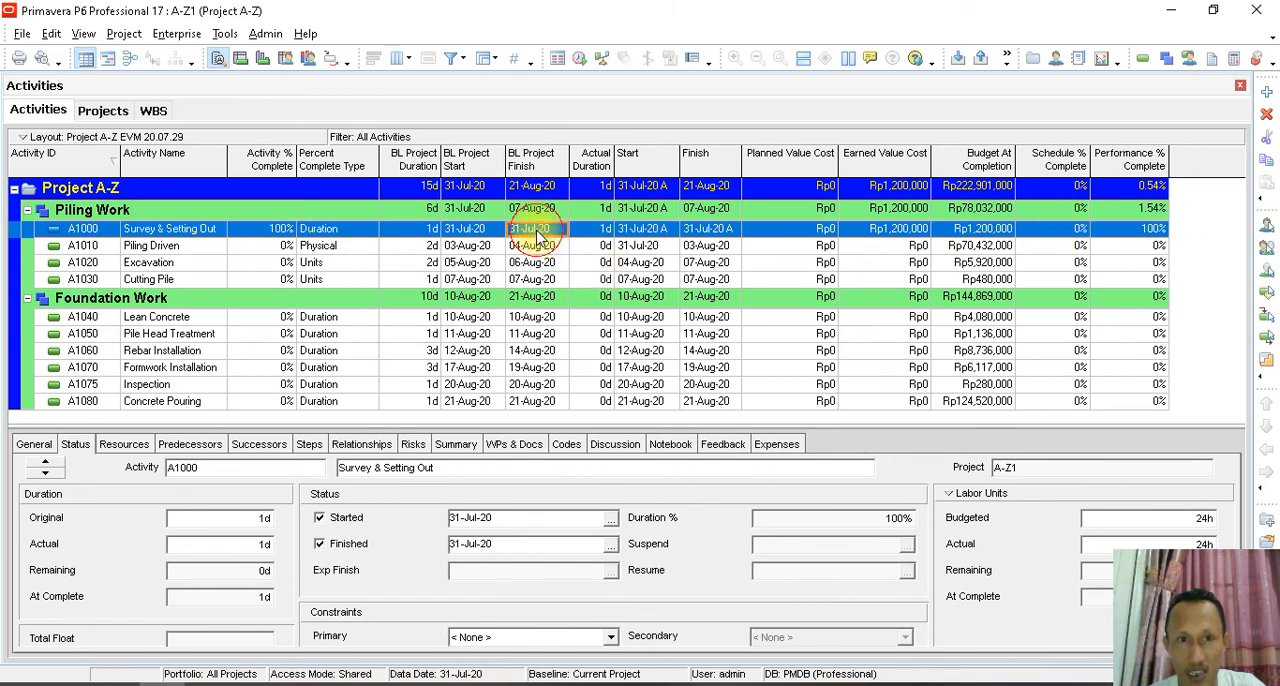
- Set the current data date to 01-Aug-20 and reschedule the project
left_click(225, 33)
left_click(250, 49)
left_click(759, 289)
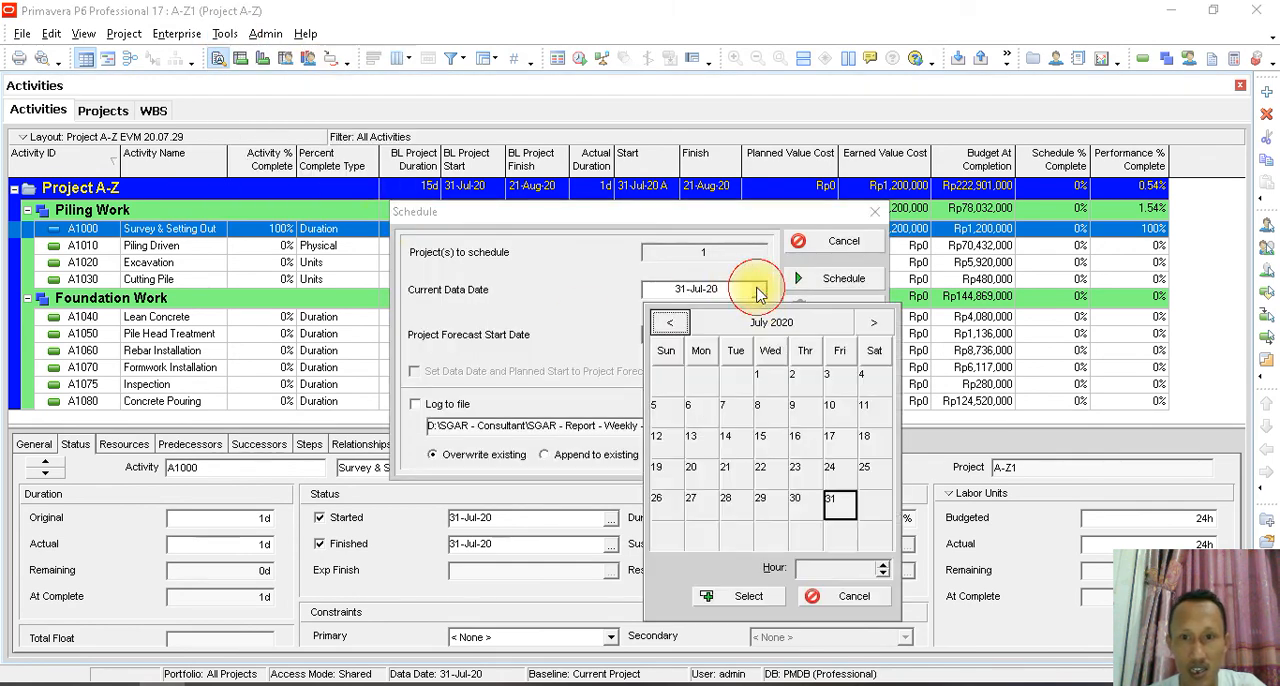
left_click(873, 322)
left_click(862, 378)
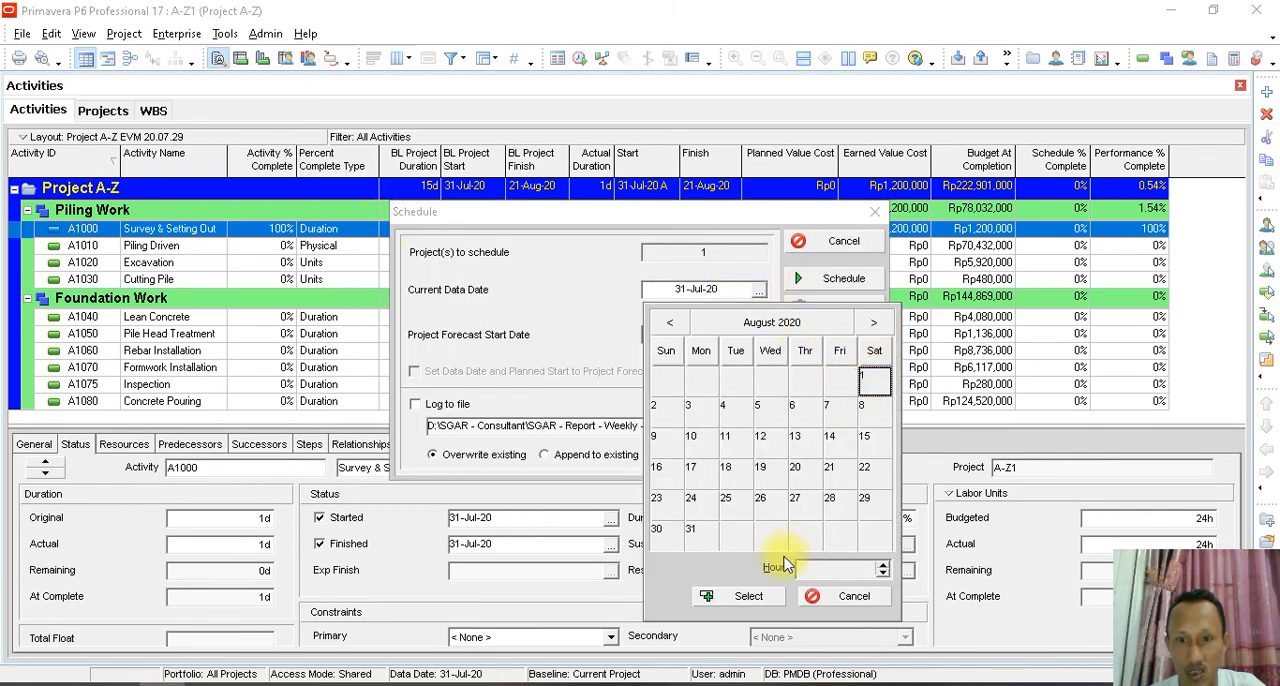
left_click(748, 596)
left_click(838, 278)
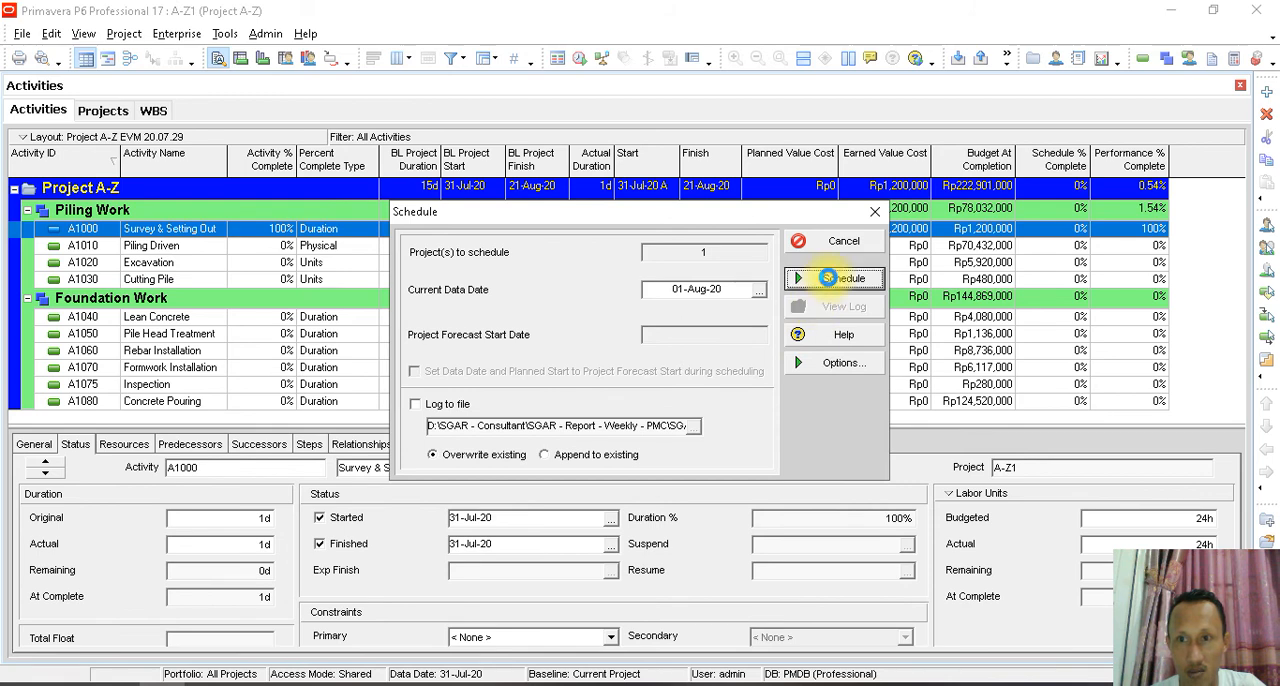
- Review Survey & Setting Out's Planned Value Cost, Budget At Completion and assigned resources
left_click(811, 230)
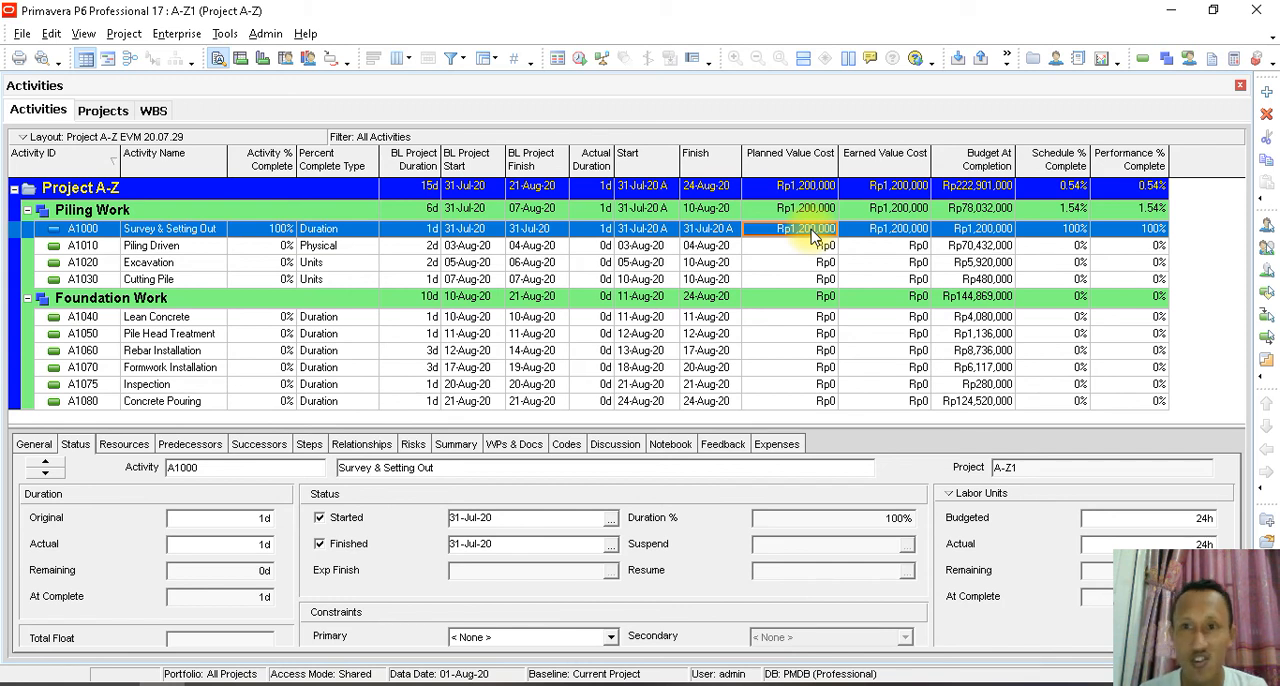
left_click(980, 229)
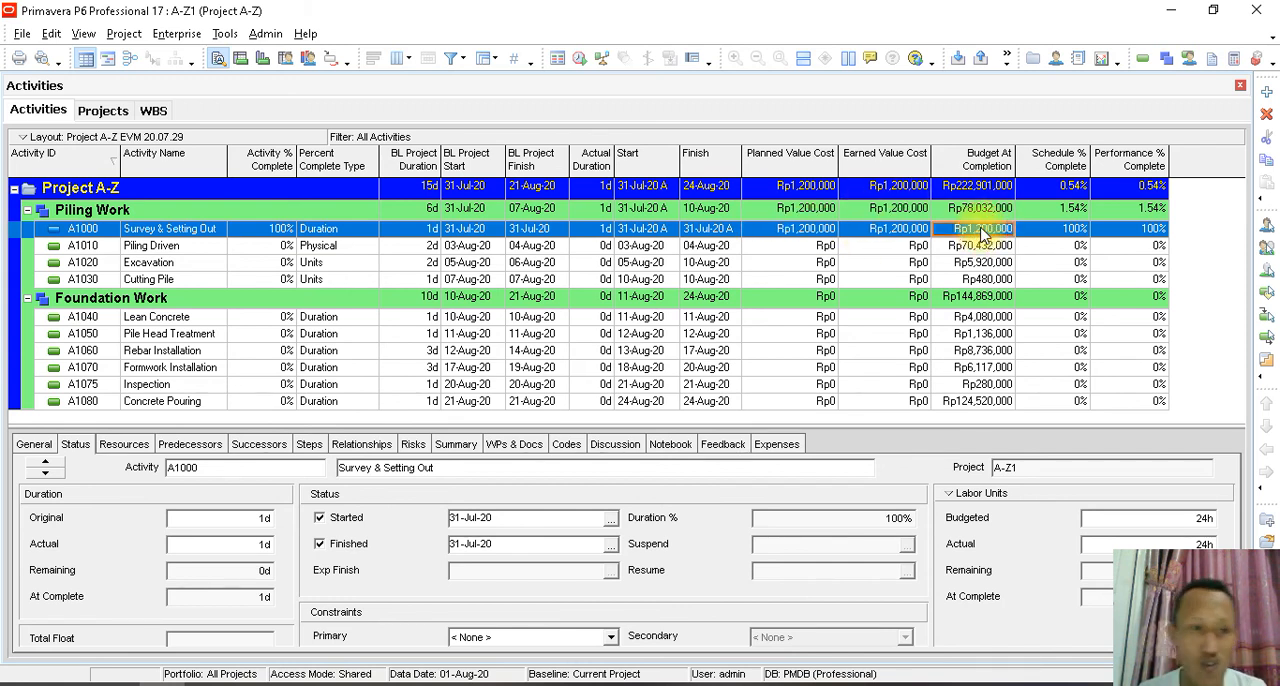
left_click(115, 444)
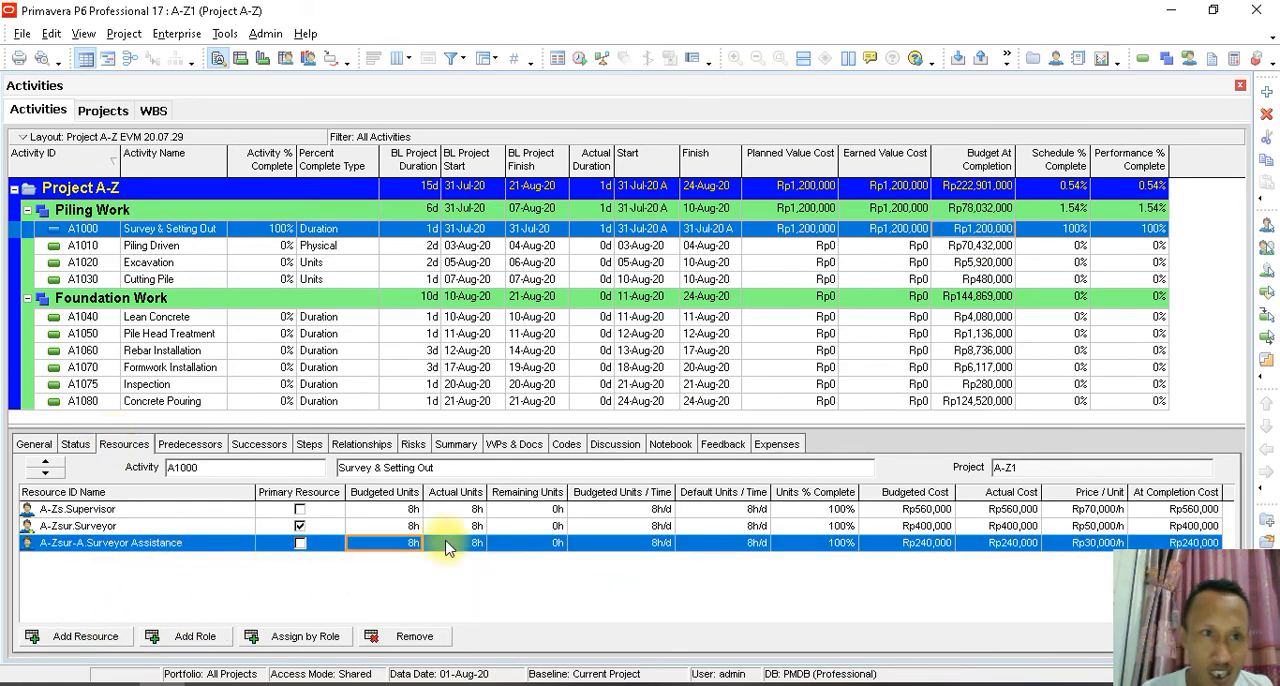
- Show the activity usage profile and the Gantt chart for Project A-Z, with the timescale moved to the August 2020 work
left_click(262, 58)
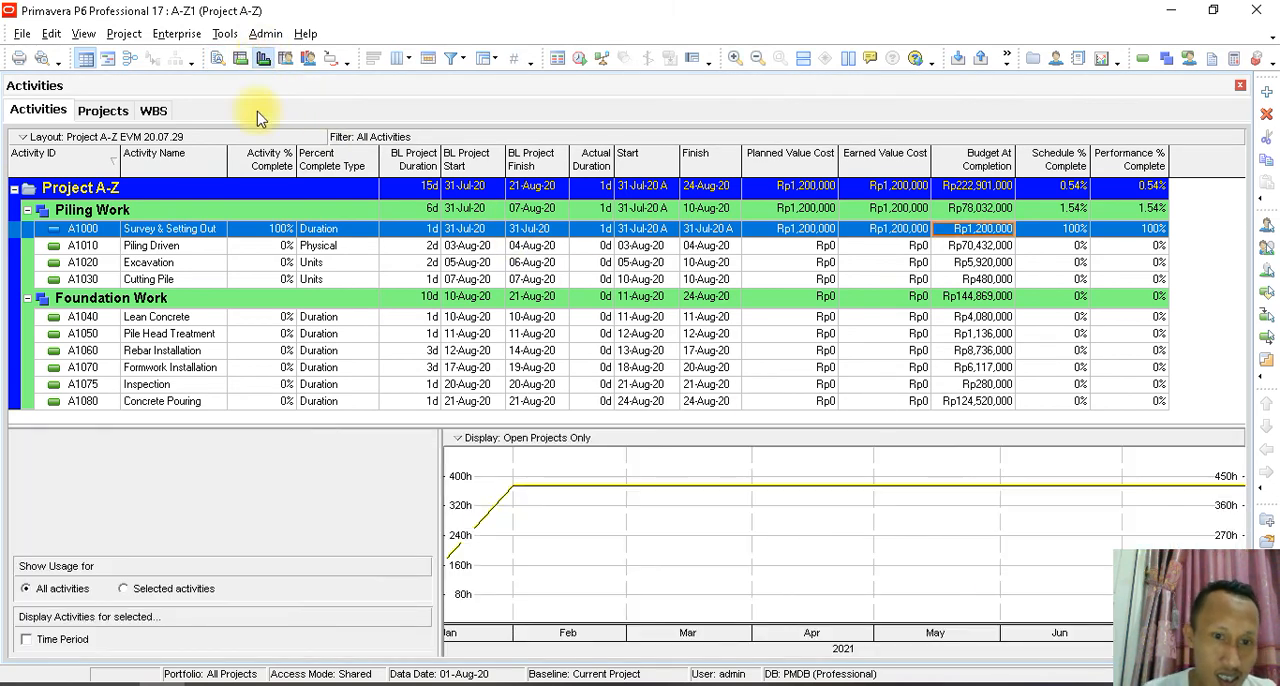
left_click(162, 188)
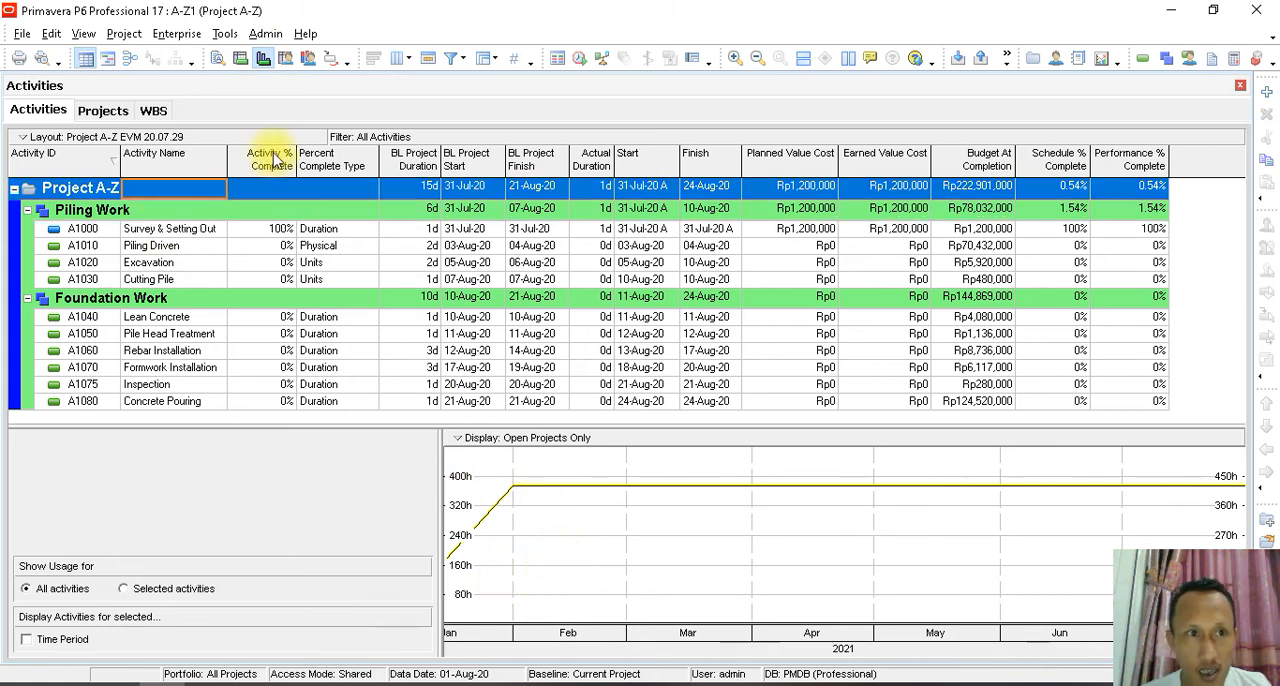
left_click(108, 60)
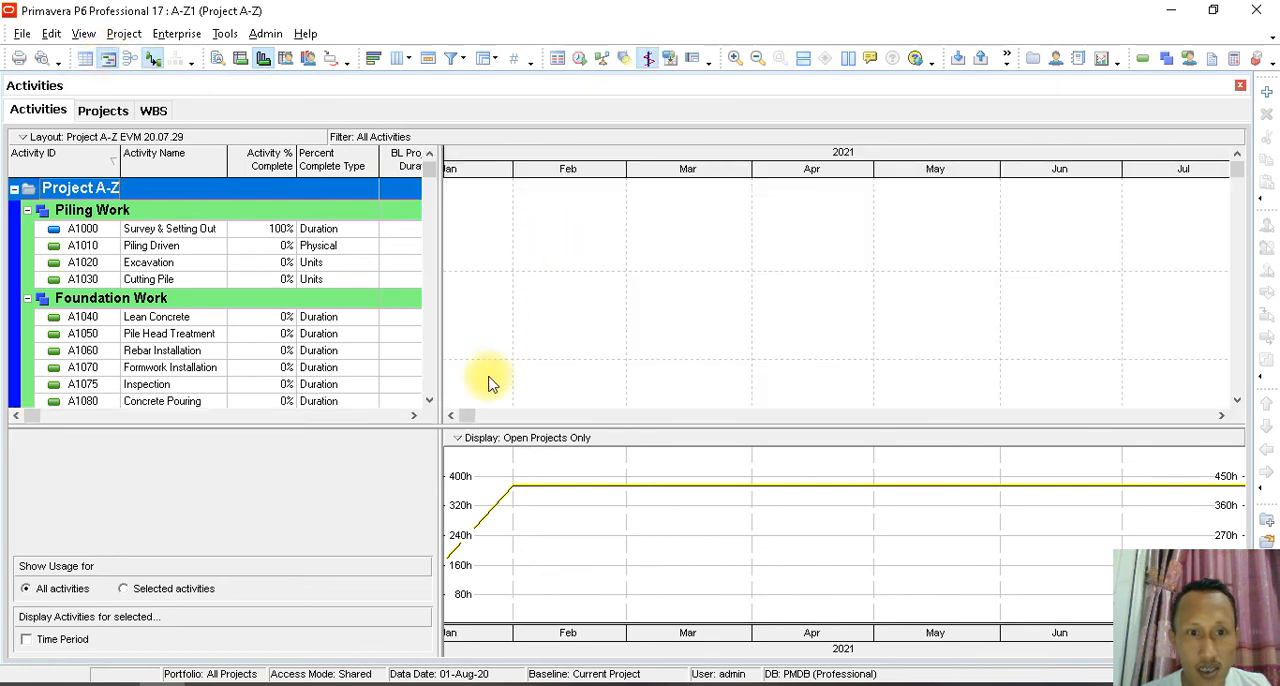
left_click(461, 420)
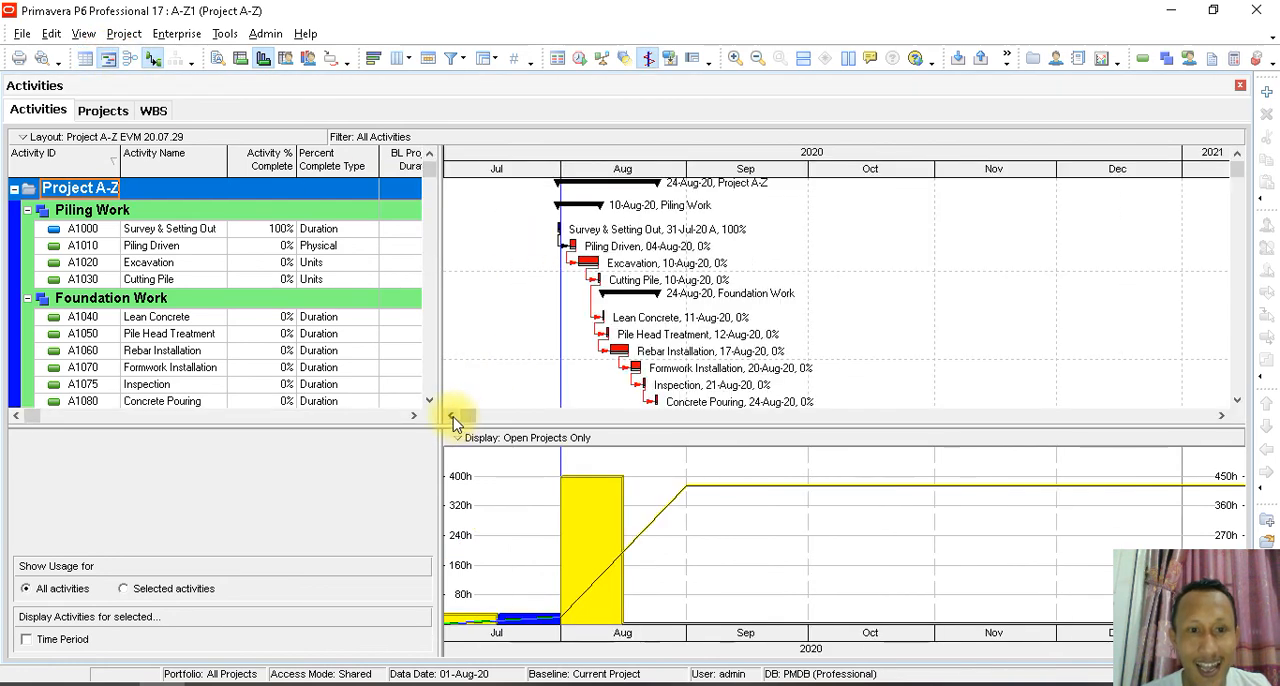
left_click(452, 416)
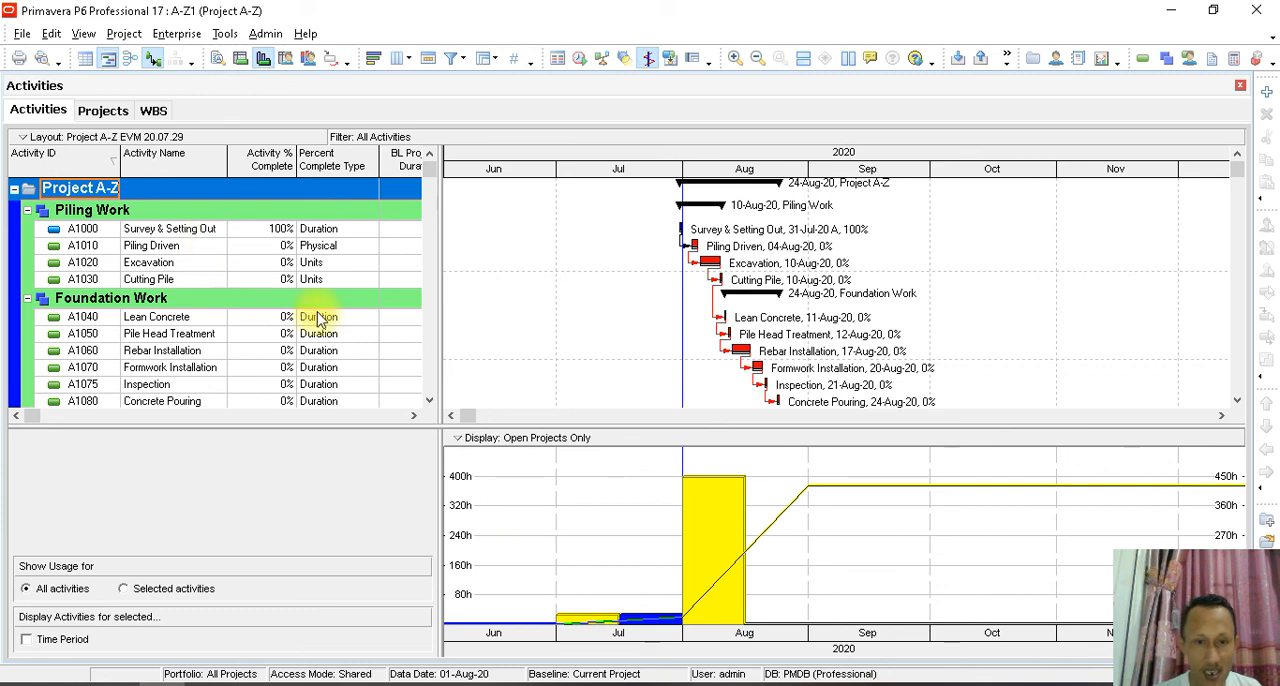
- Turn on Show Legend for the activity usage profile graph and reposition the legend slightly
right_click(868, 468)
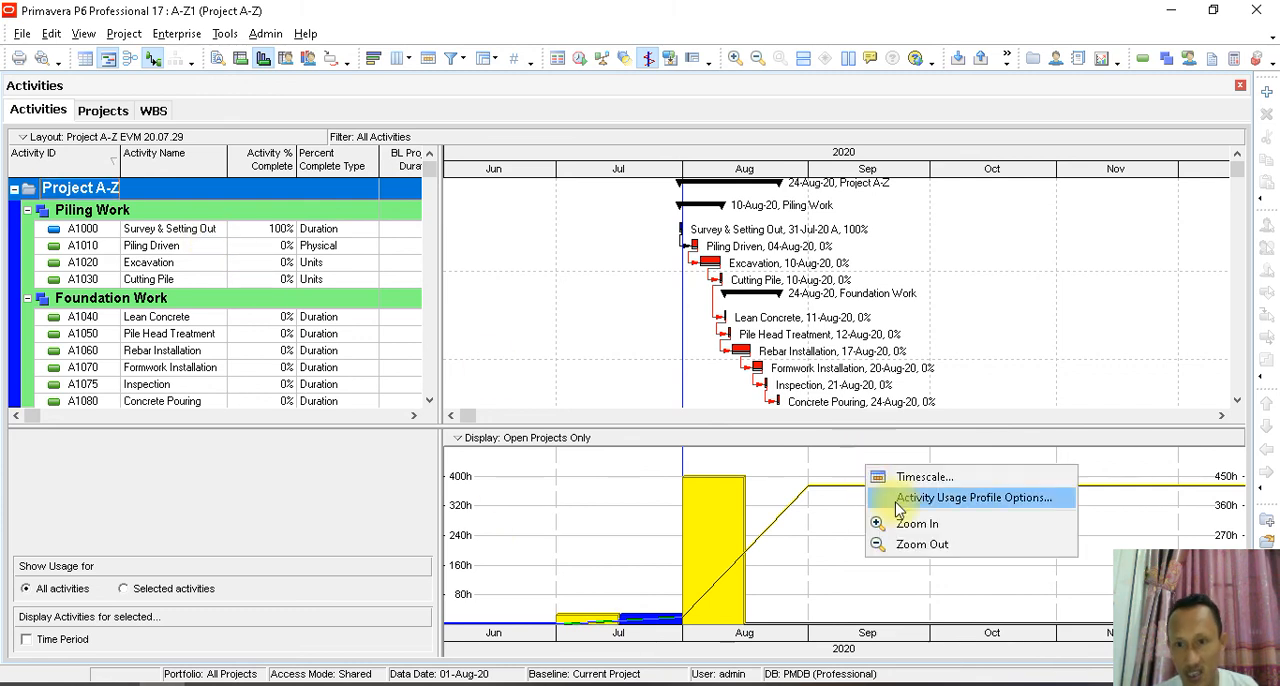
left_click(900, 497)
left_click(692, 166)
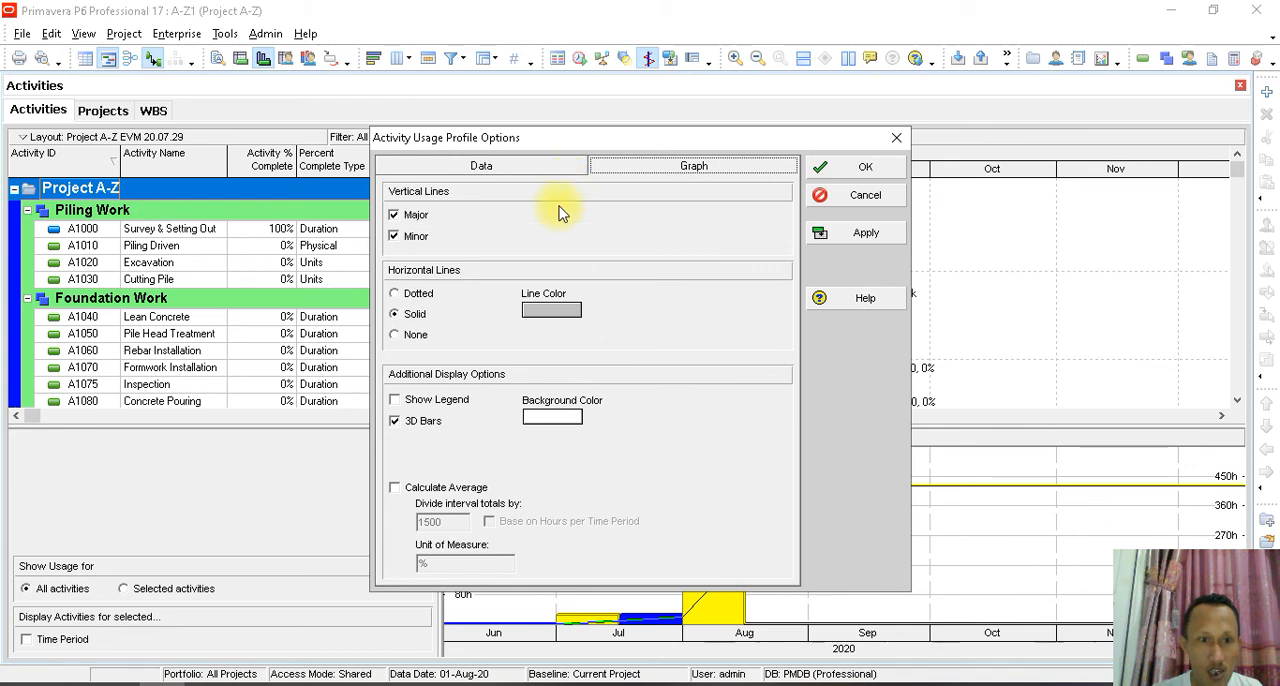
left_click(456, 401)
left_click(847, 235)
left_click(866, 166)
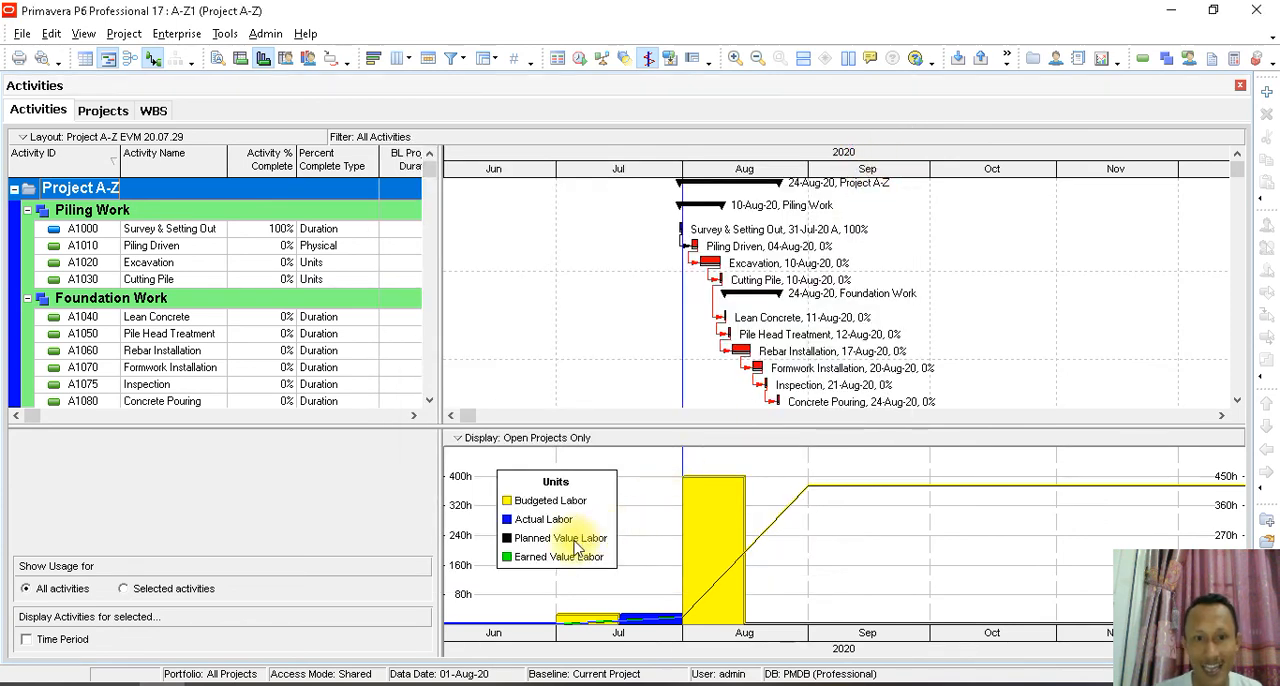
left_click_drag(590, 498, 579, 491)
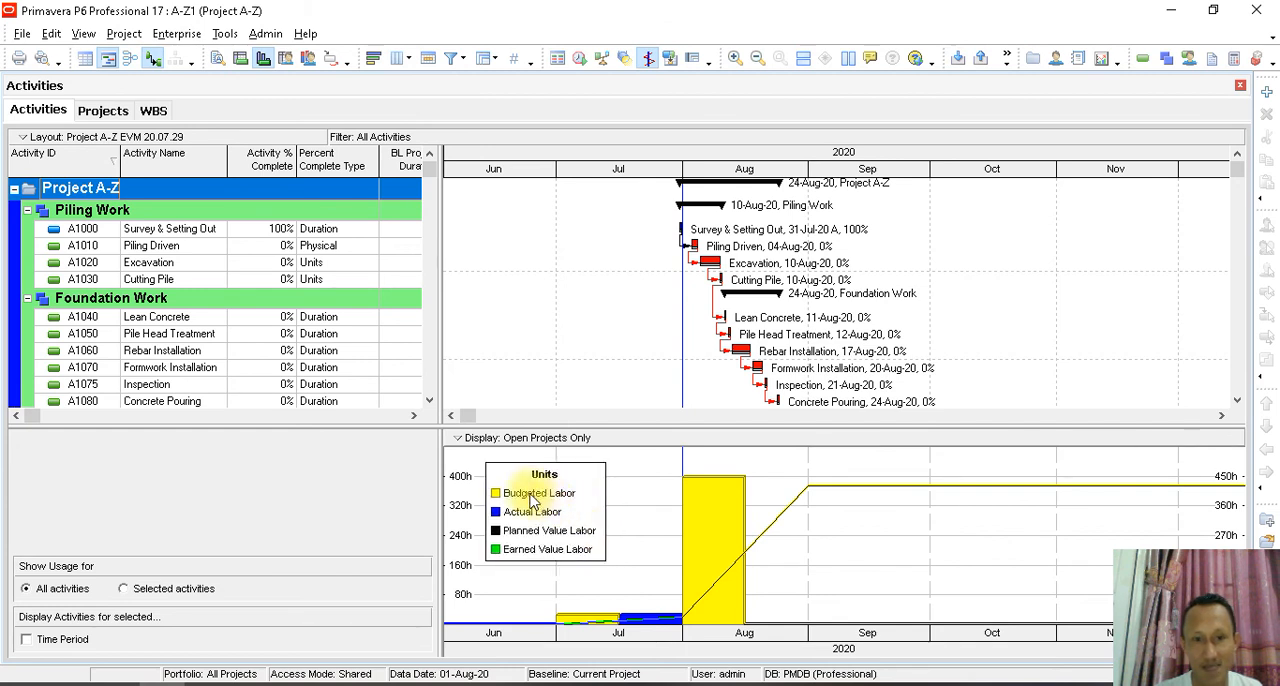